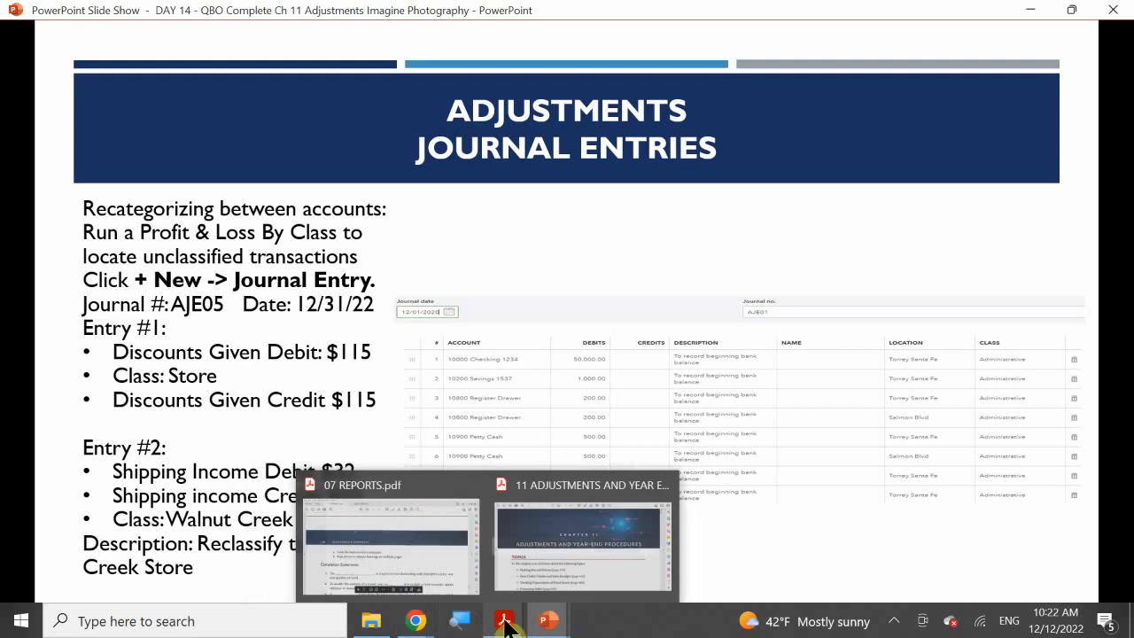
- Switch to the Chapter 11 PDF in Adobe Acrobat Reader and read the Making Journal Entries section through the hands-on practice
left_click(539, 567)
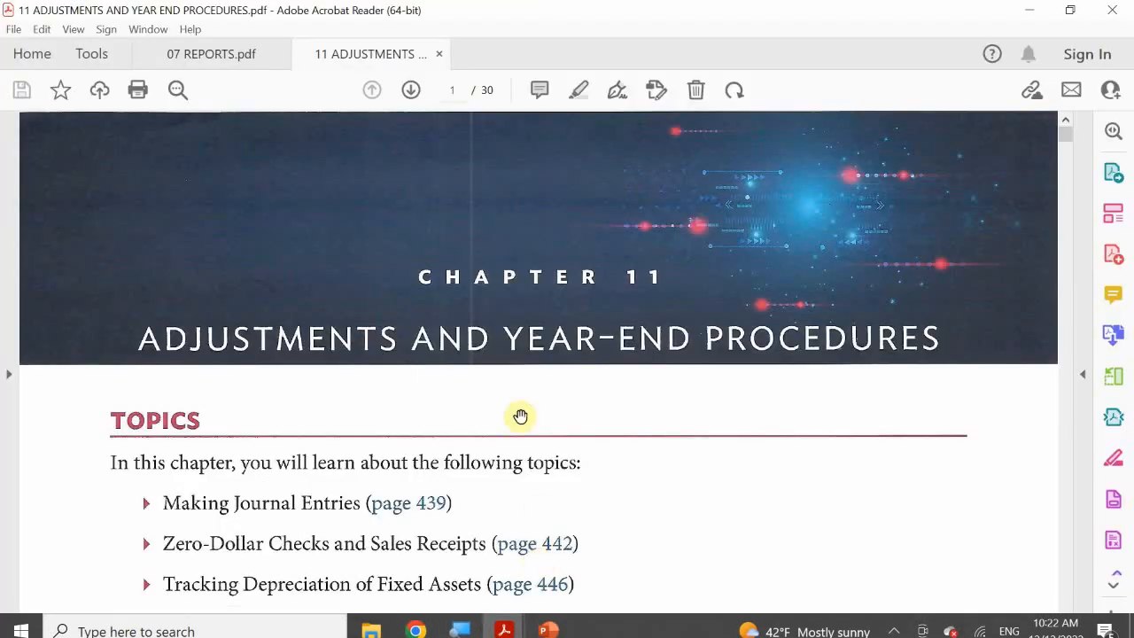
scroll(523, 417, "down", 10)
scroll(528, 427, "down", 6)
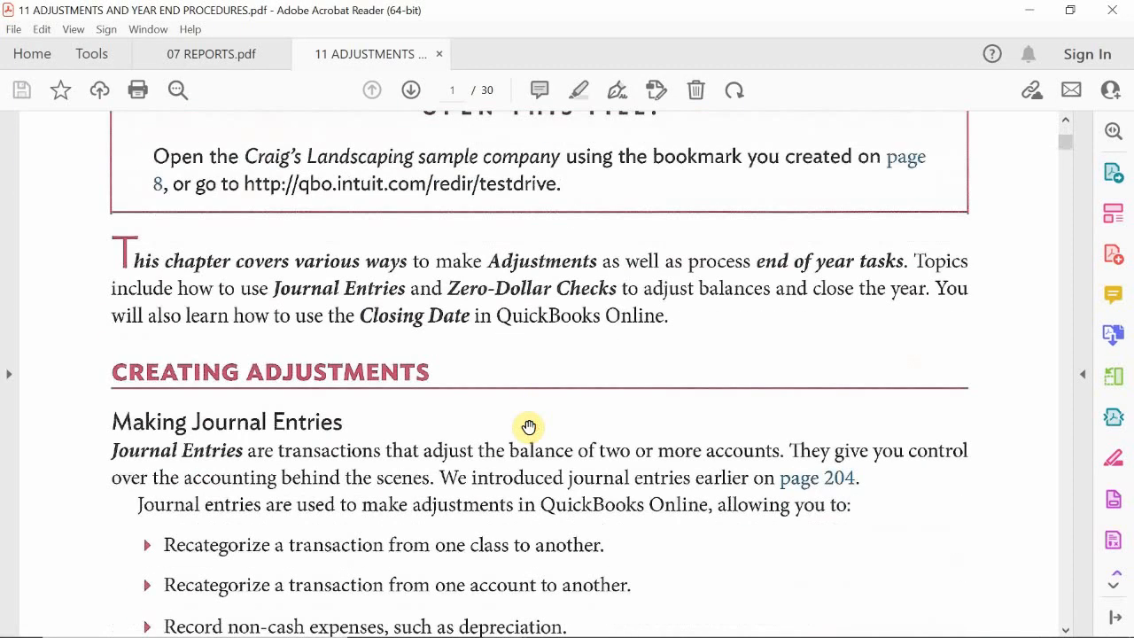
scroll(537, 424, "up", 2)
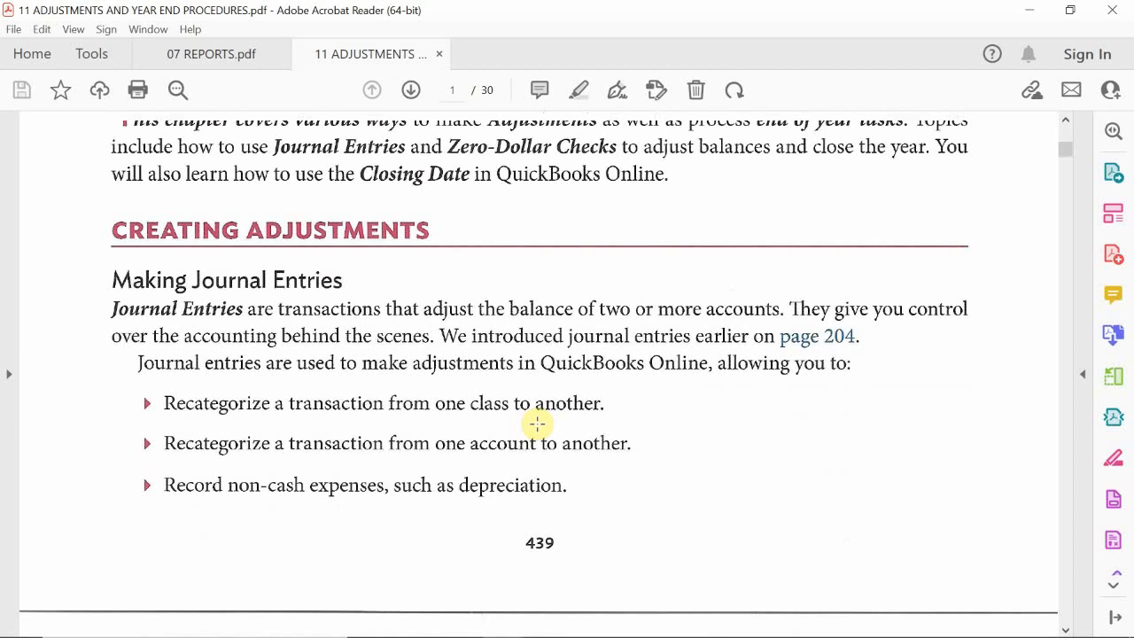
scroll(537, 424, "down", 5)
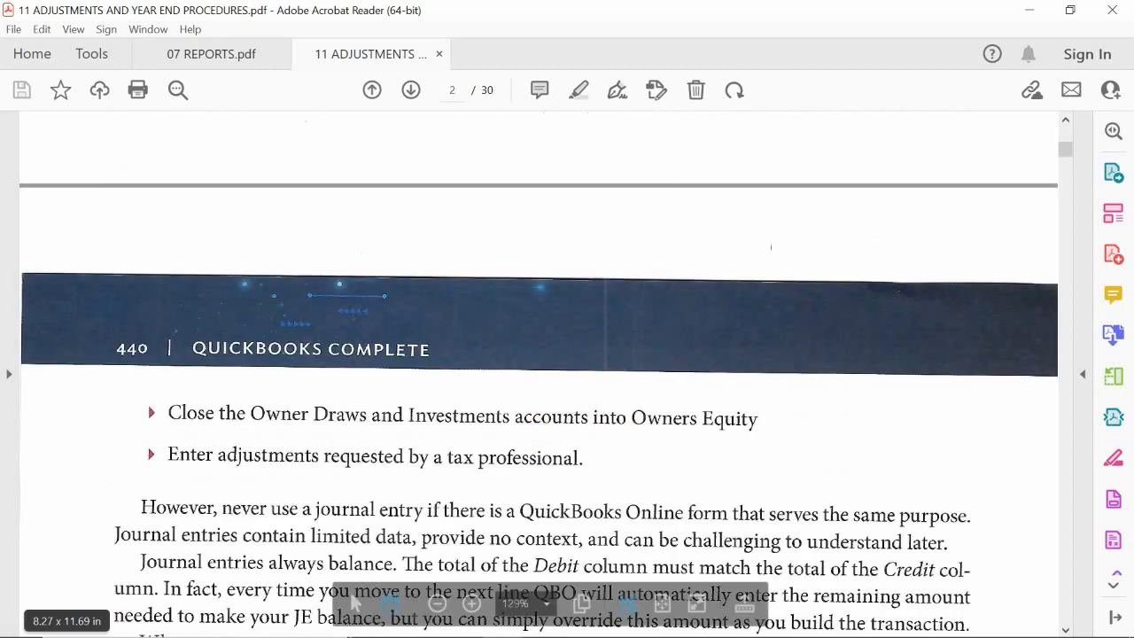
scroll(257, 371, "up", 1)
scroll(255, 371, "up", 3)
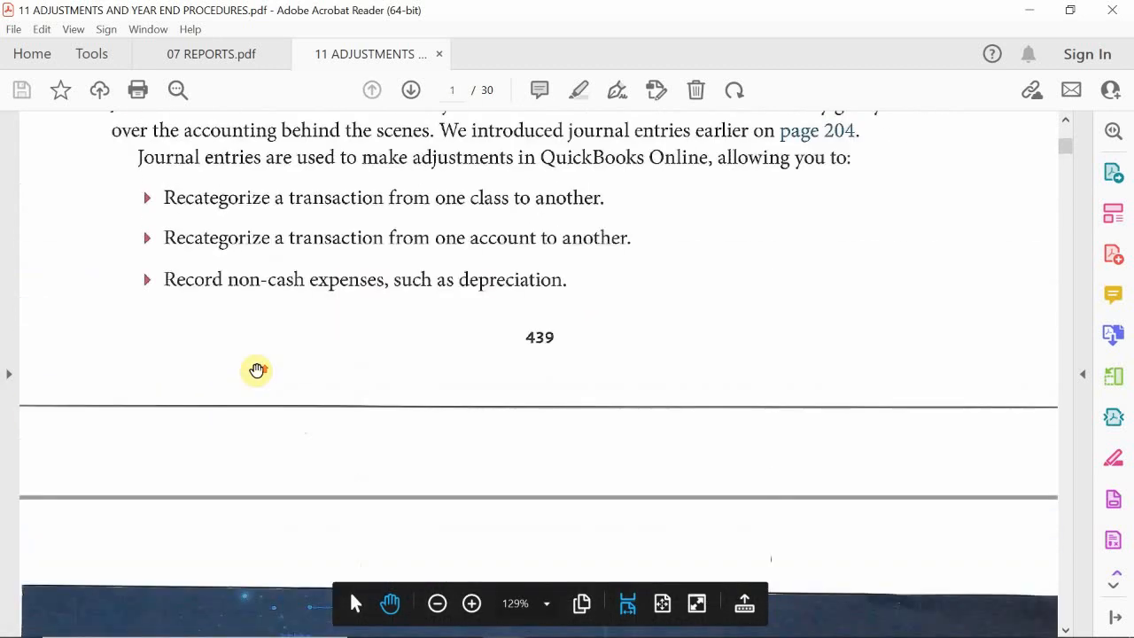
scroll(255, 372, "down", 4)
scroll(257, 407, "down", 1)
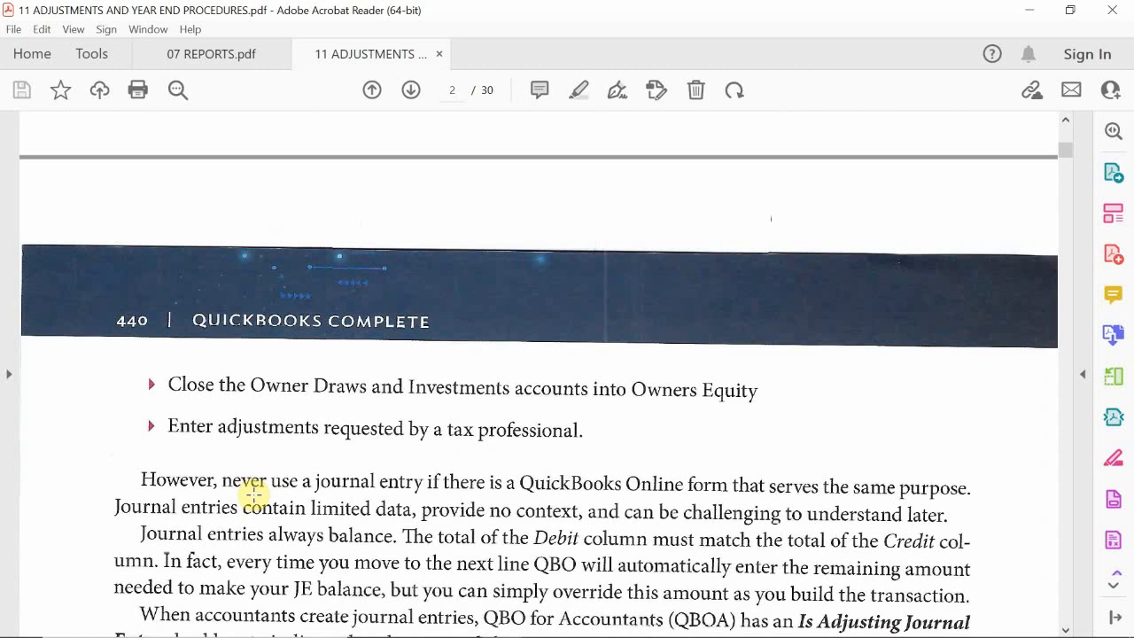
scroll(288, 470, "down", 3)
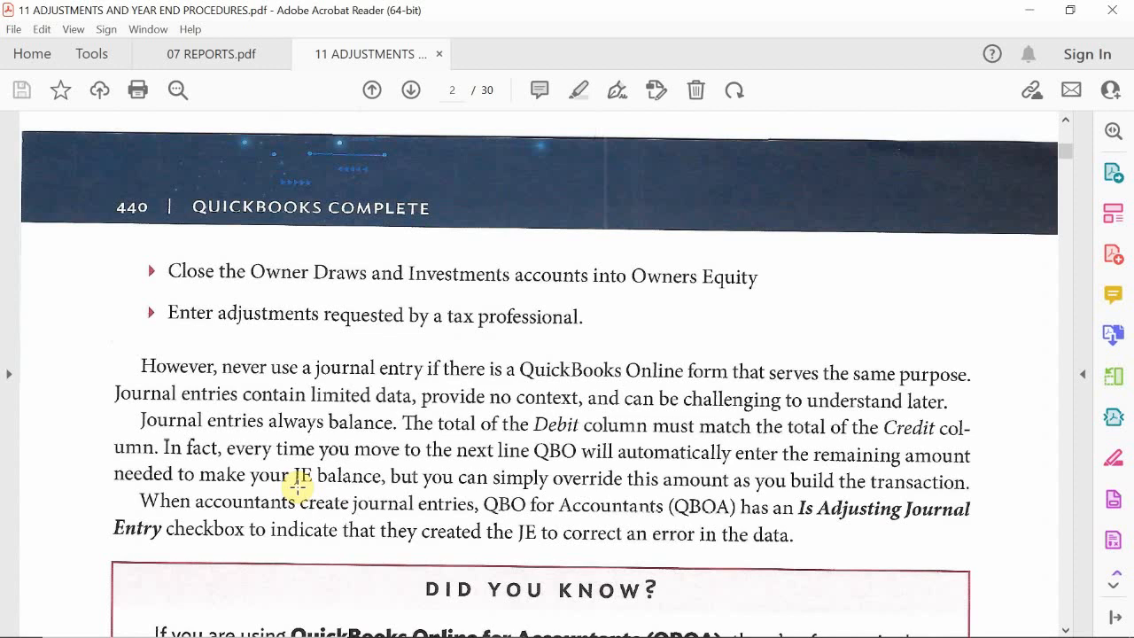
scroll(298, 486, "down", 10)
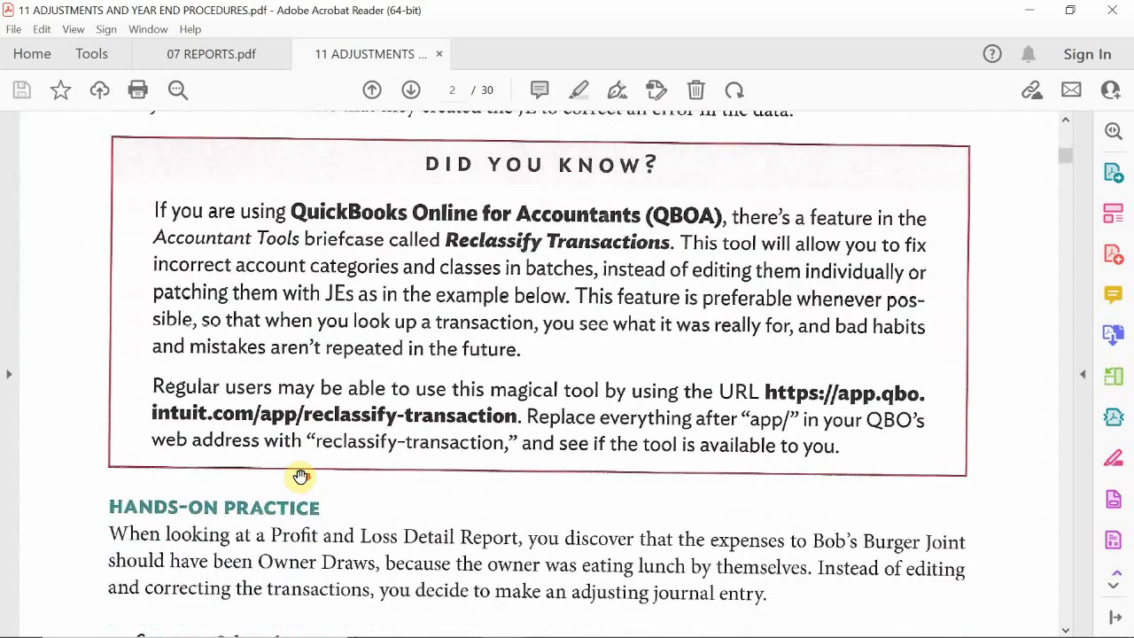
scroll(301, 477, "down", 9)
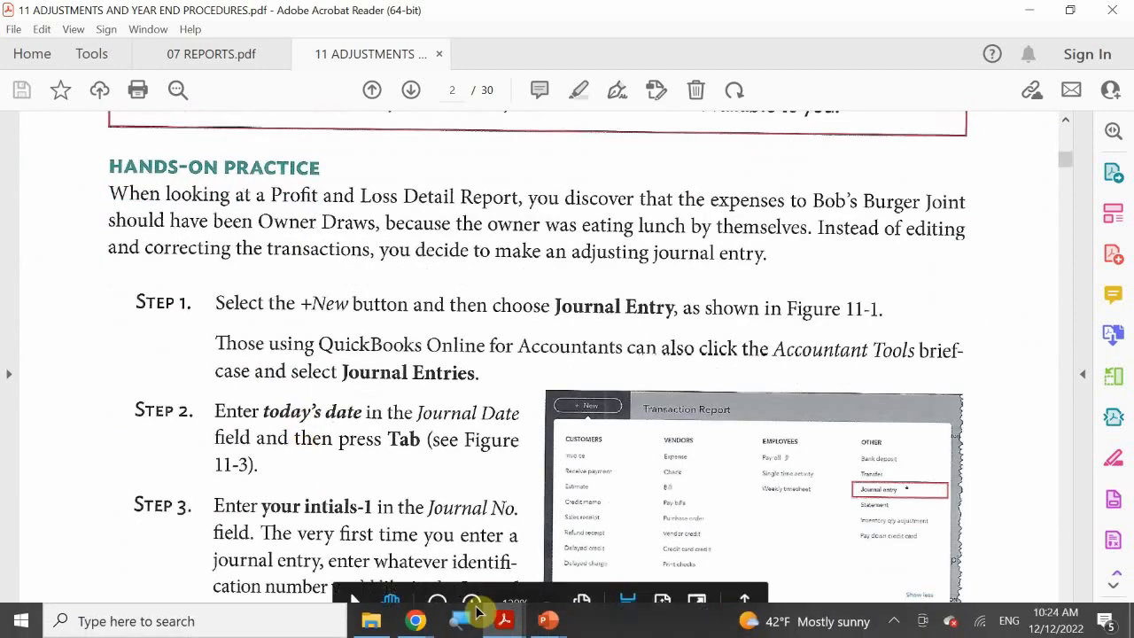
mouse_move(510, 625)
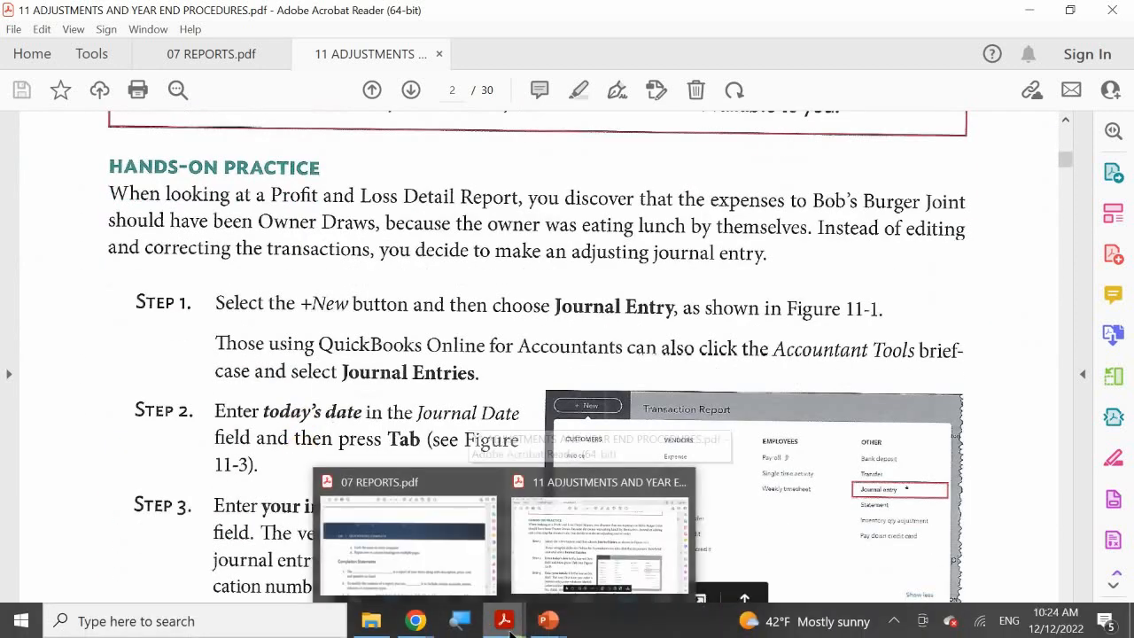
left_click(579, 574)
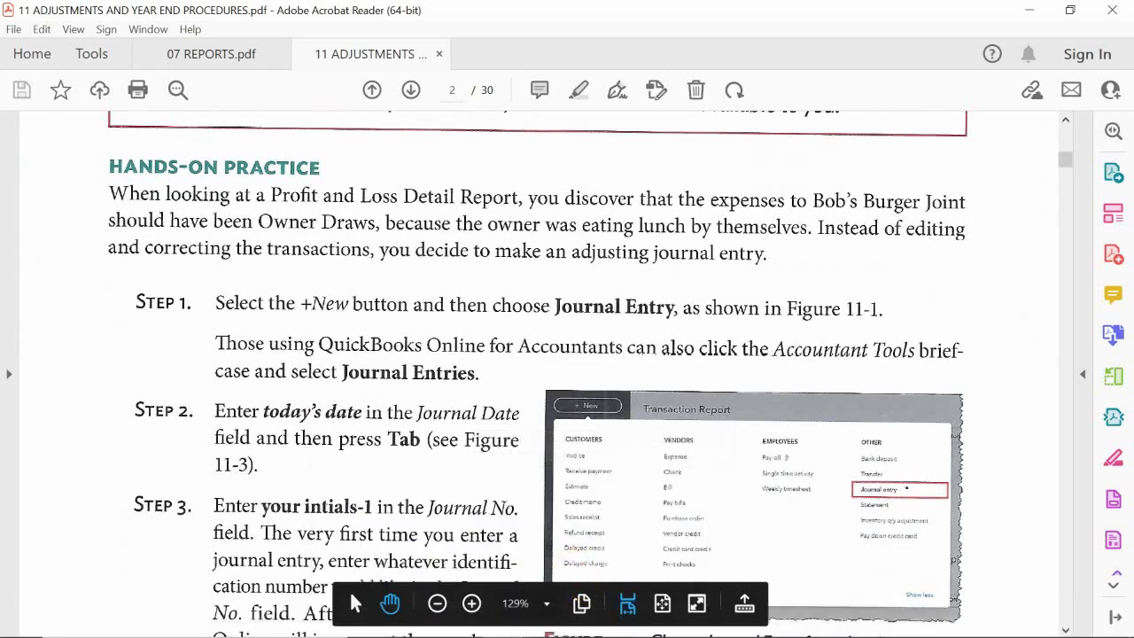
- Review the Adjustments Journal Entries slide in the PowerPoint slide show and switch to QuickBooks Online in Chrome
mouse_move(544, 625)
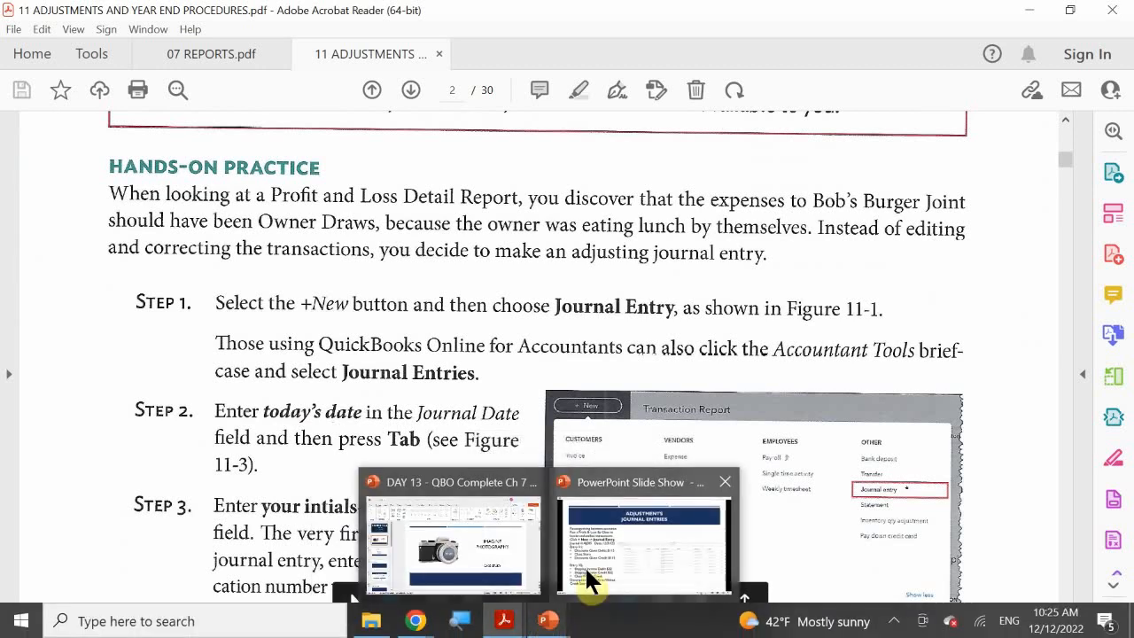
left_click(585, 567)
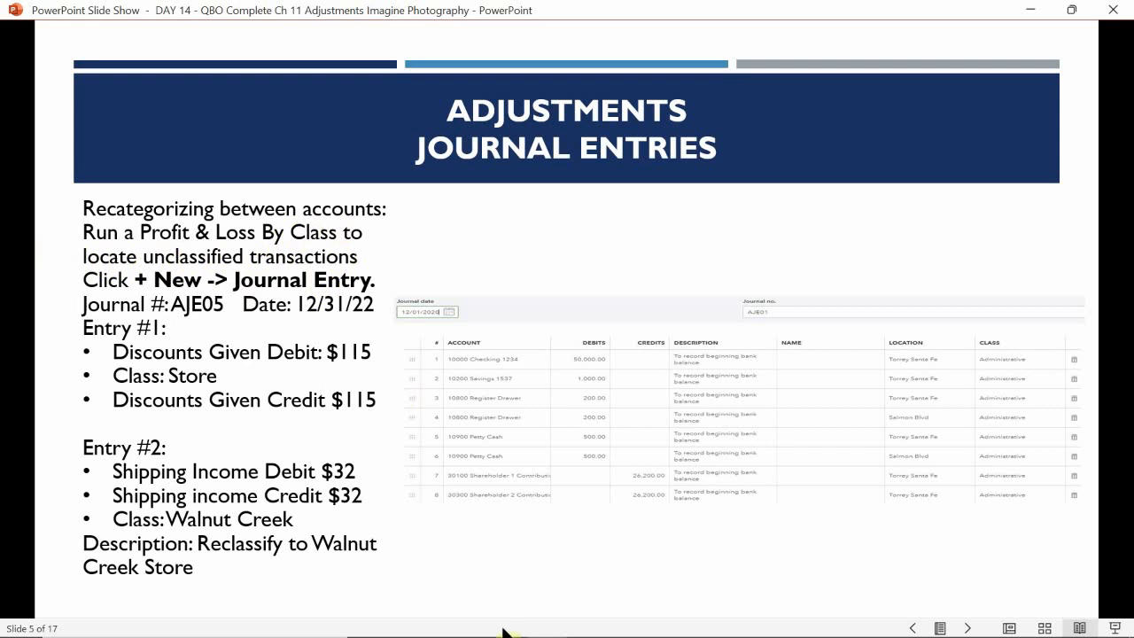
mouse_move(505, 633)
mouse_move(406, 614)
left_click(354, 551)
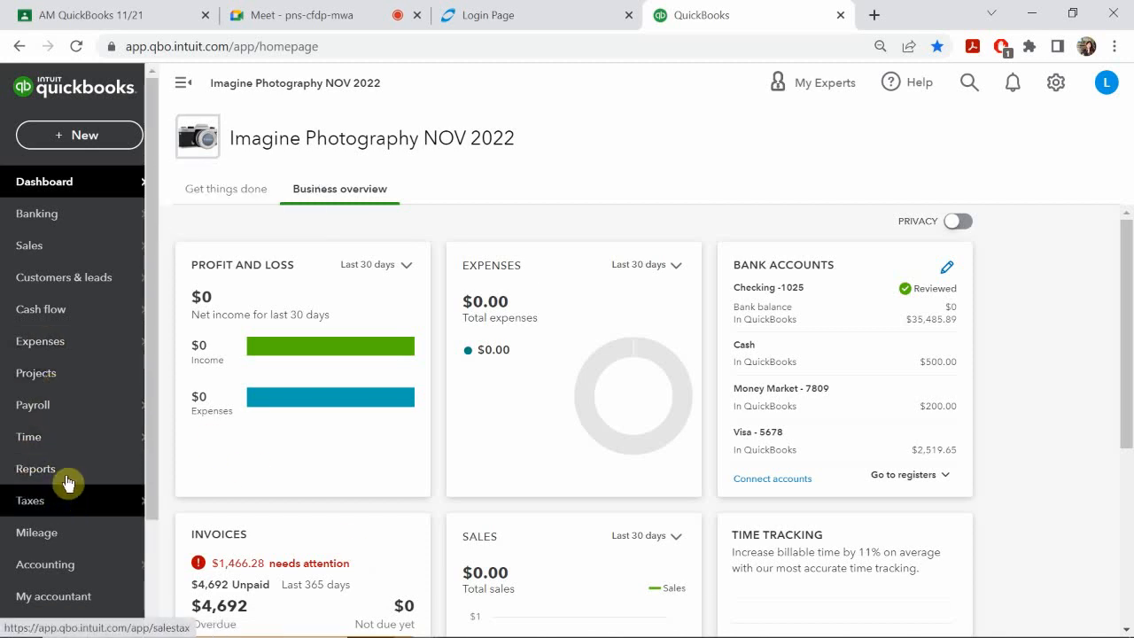
- Open the Profit and Loss by Class report from the Business overview group of the standard reports
left_click(44, 477)
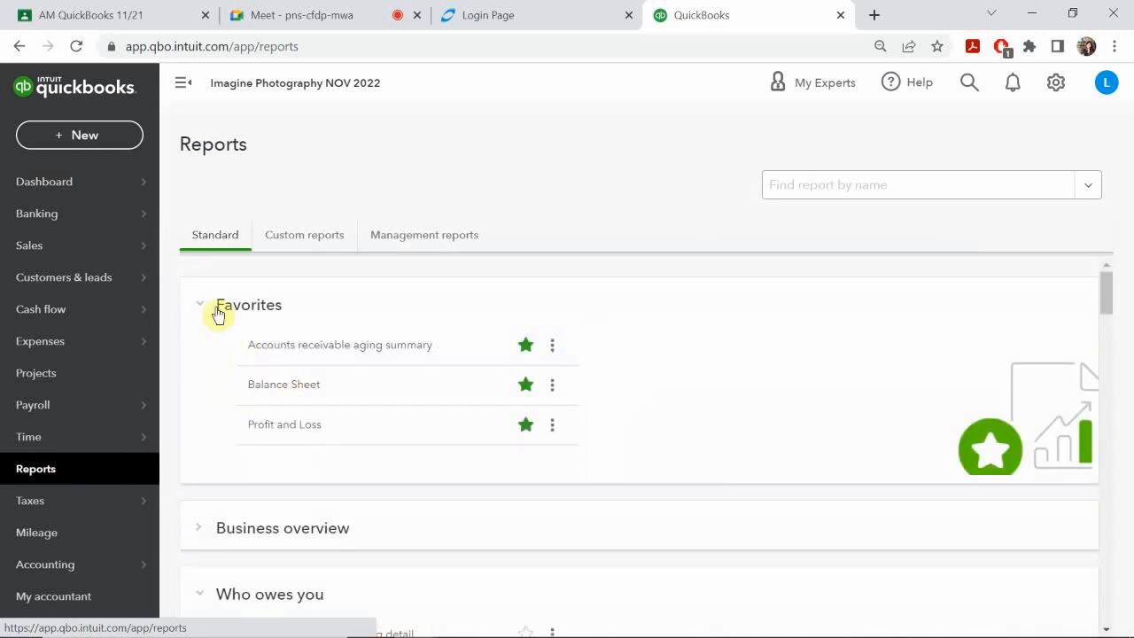
left_click(201, 305)
left_click(202, 380)
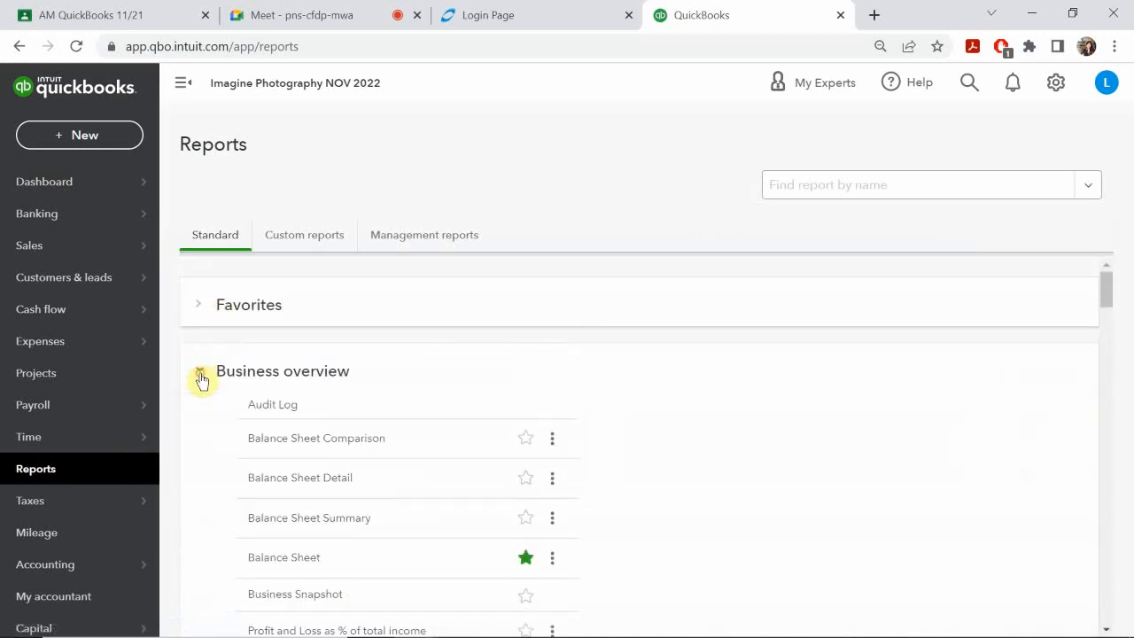
scroll(291, 437, "down", 3)
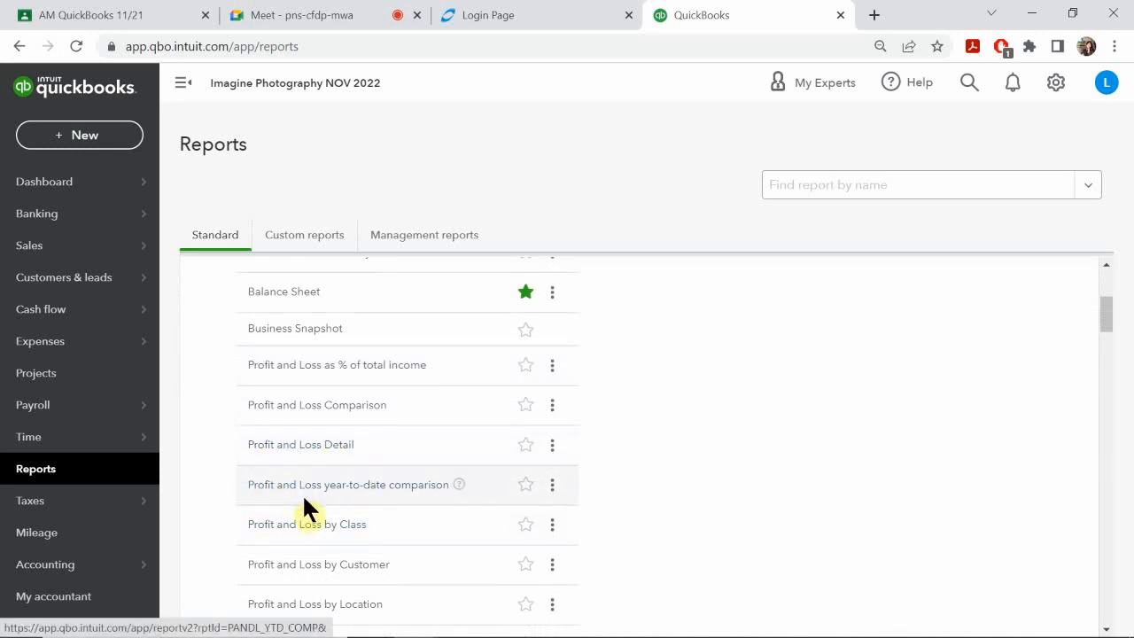
left_click(351, 526)
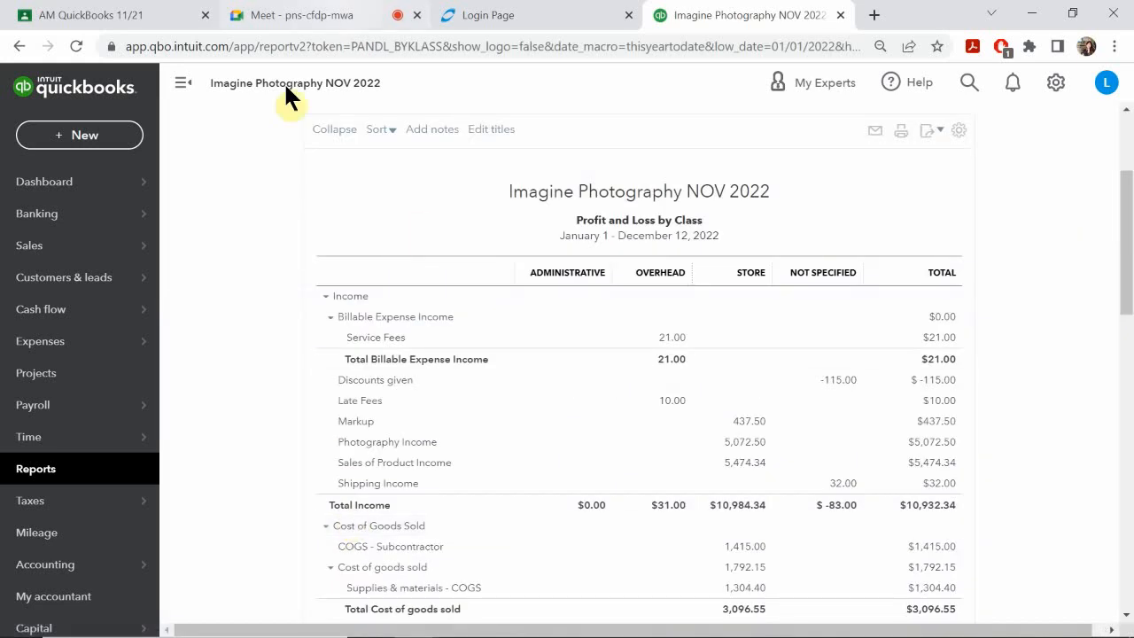
- Set the report period to All Dates and run the Profit and Loss by Class report
scroll(314, 187, "up", 3)
left_click(301, 207)
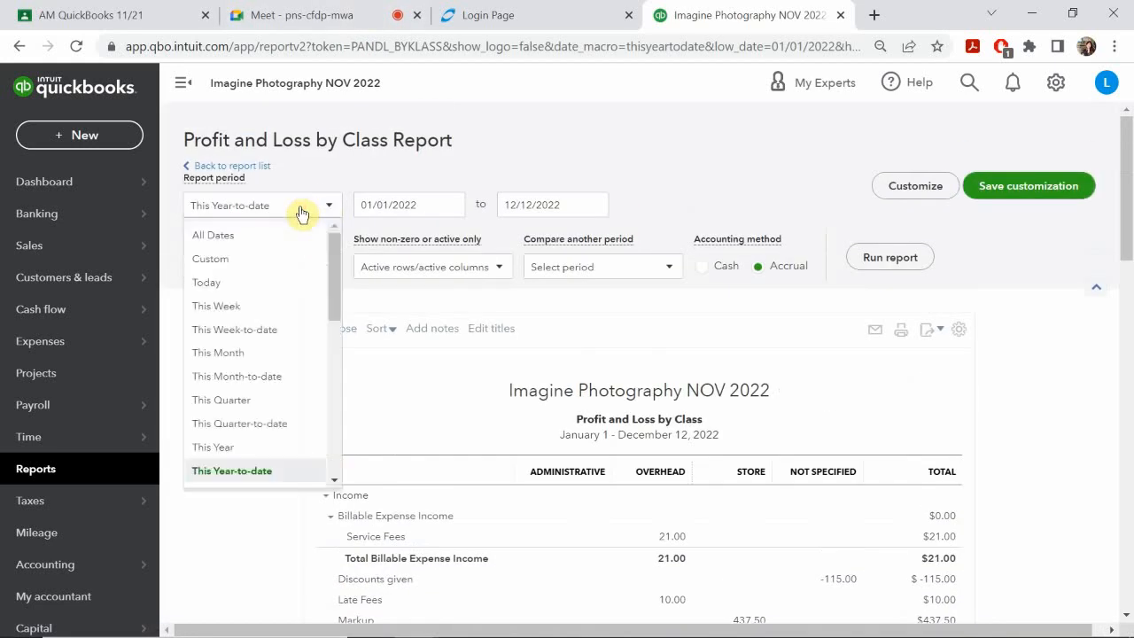
left_click(215, 236)
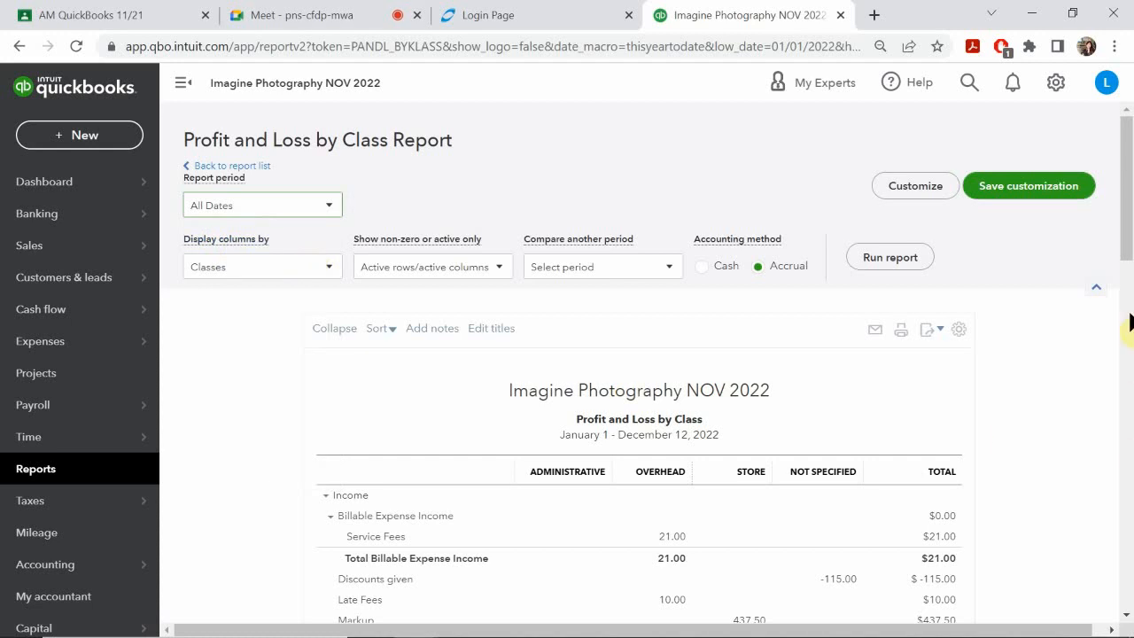
left_click(891, 257)
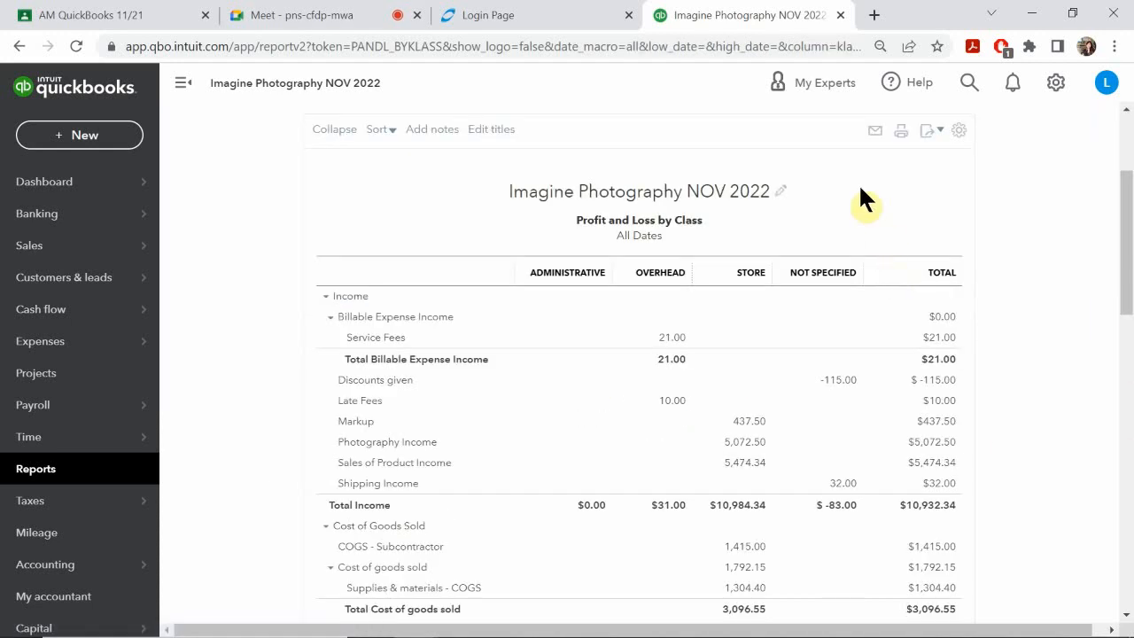
- Examine the income and expense rows of the class report for amounts in the Not Specified column
scroll(850, 213, "down", 2)
scroll(801, 306, "up", 4)
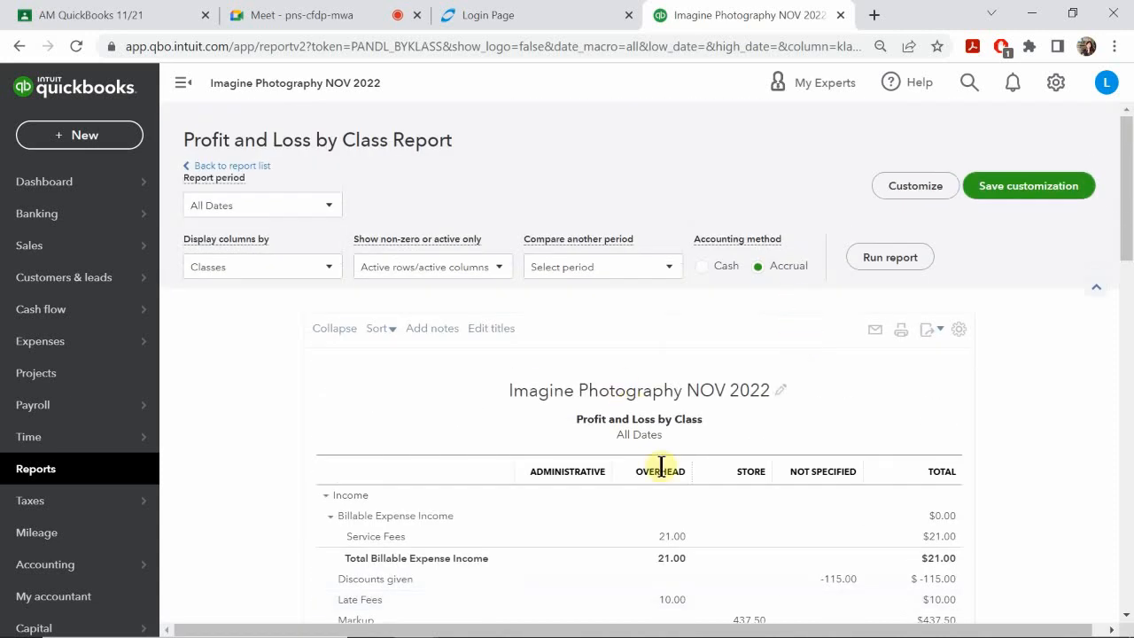
scroll(780, 439, "down", 1)
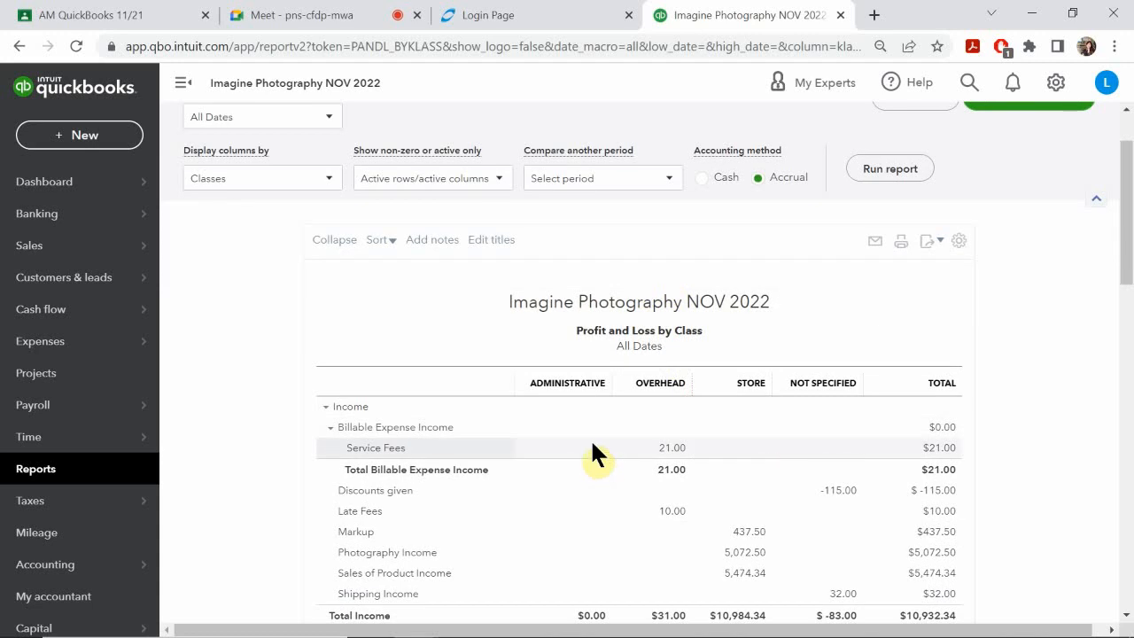
scroll(574, 443, "down", 9)
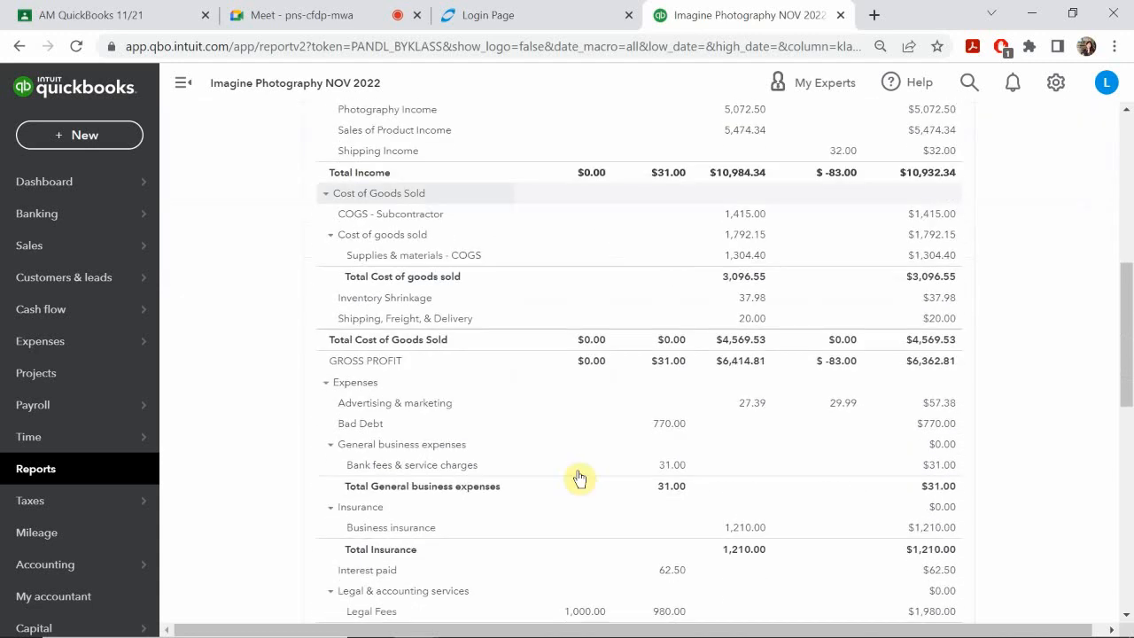
scroll(576, 478, "up", 5)
scroll(577, 481, "down", 2)
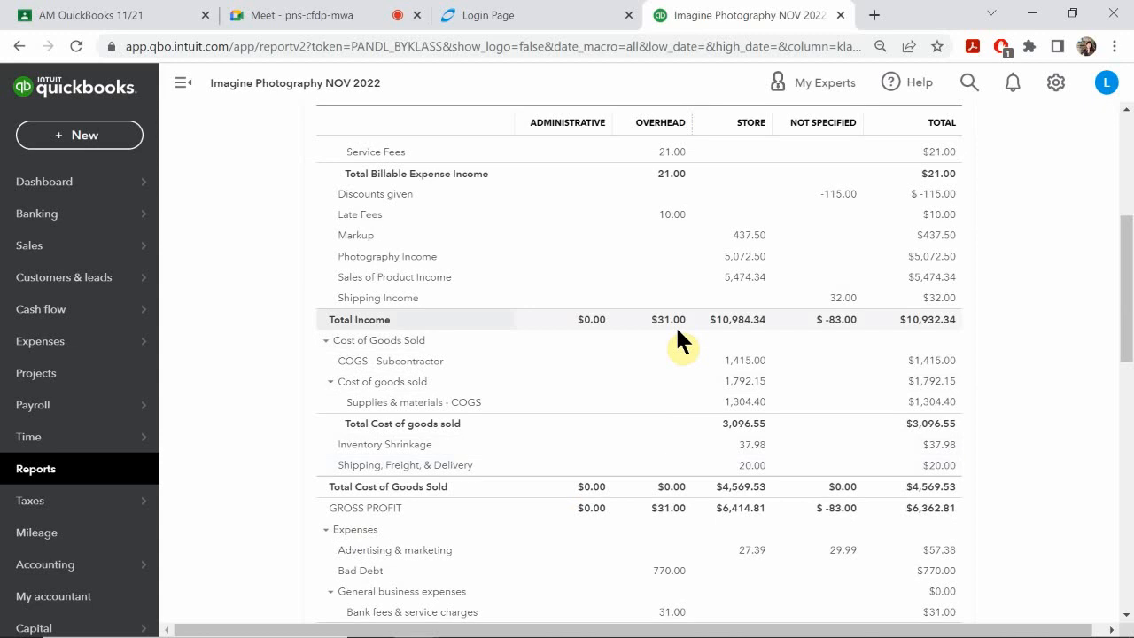
scroll(675, 325, "up", 4)
scroll(675, 326, "down", 1)
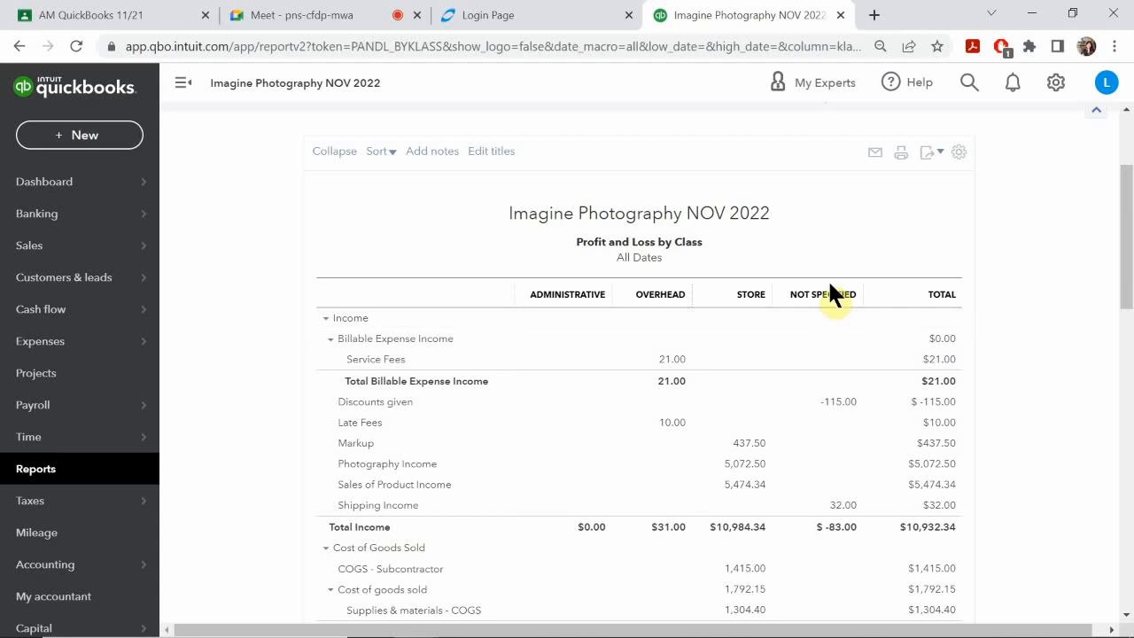
scroll(828, 360, "down", 5)
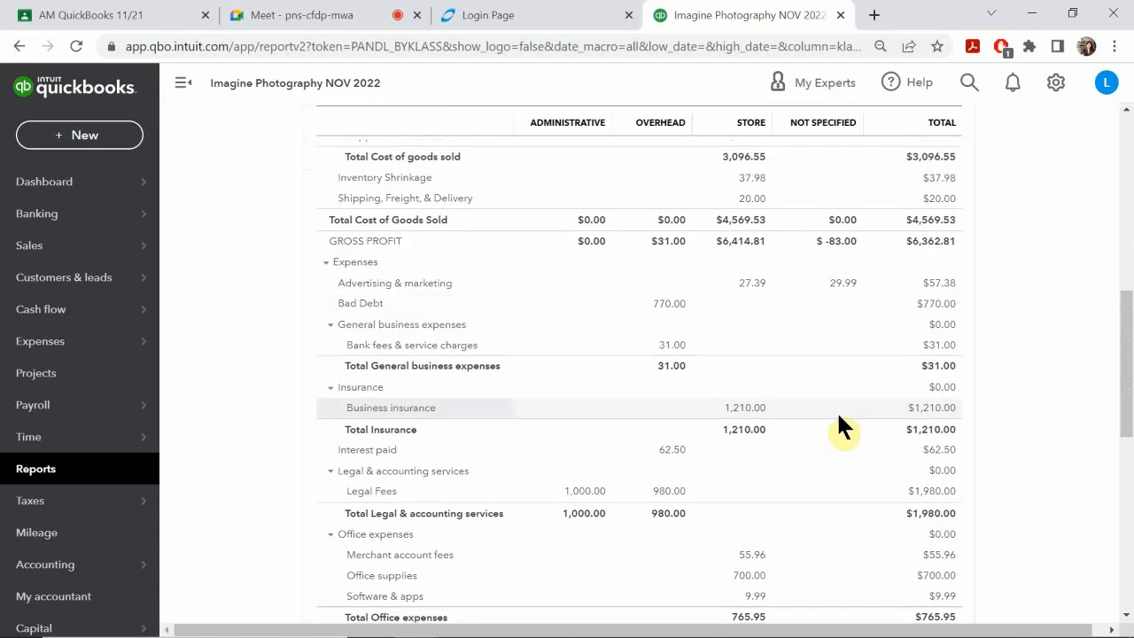
scroll(836, 419, "down", 3)
scroll(836, 420, "up", 7)
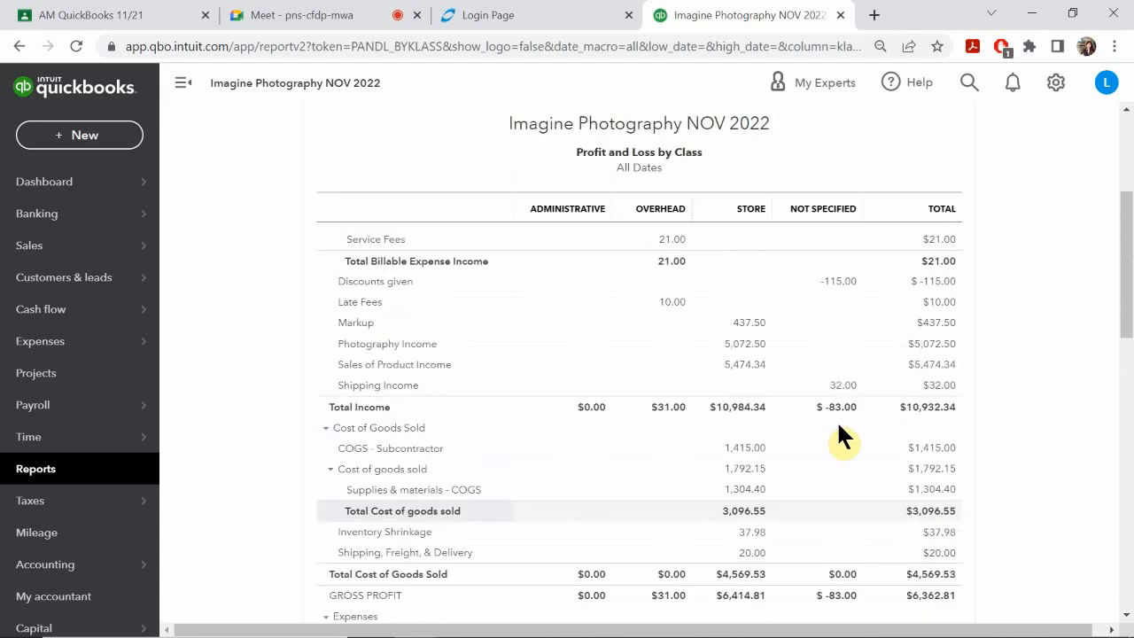
scroll(838, 425, "up", 3)
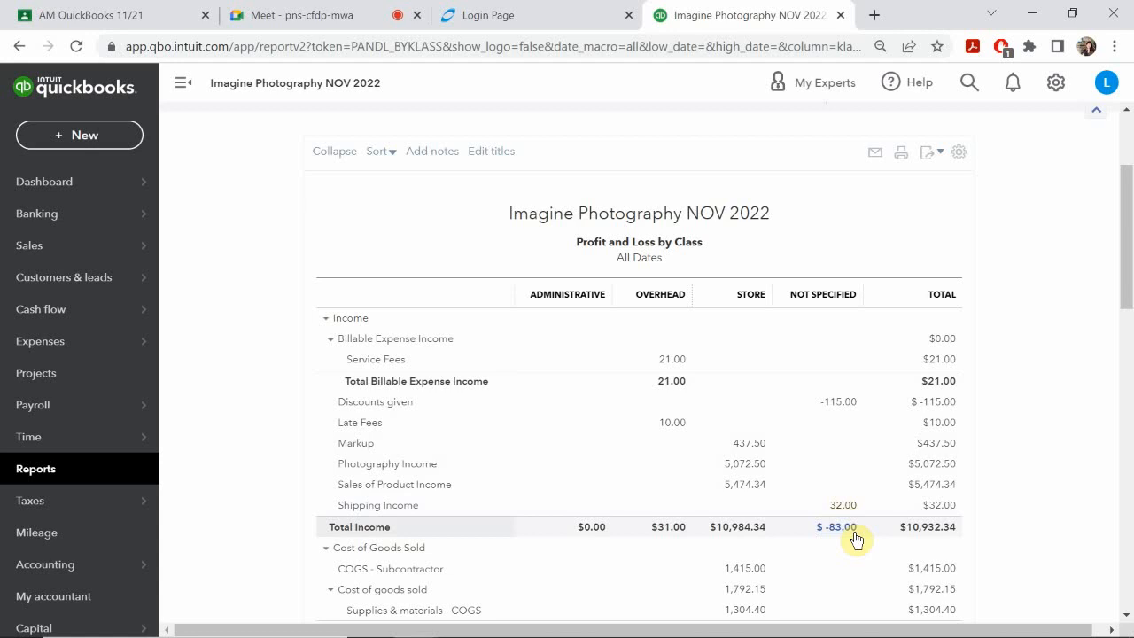
- Check the AJE05 journal entry instructions on the PowerPoint slide and return to the class report in QuickBooks Online
mouse_move(555, 611)
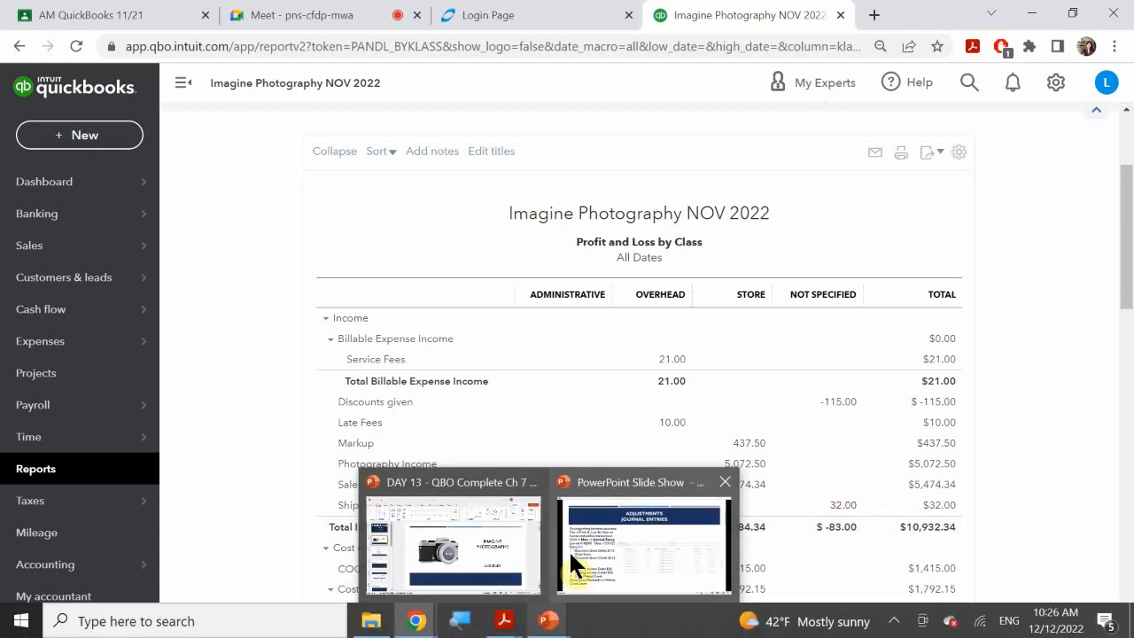
mouse_move(638, 536)
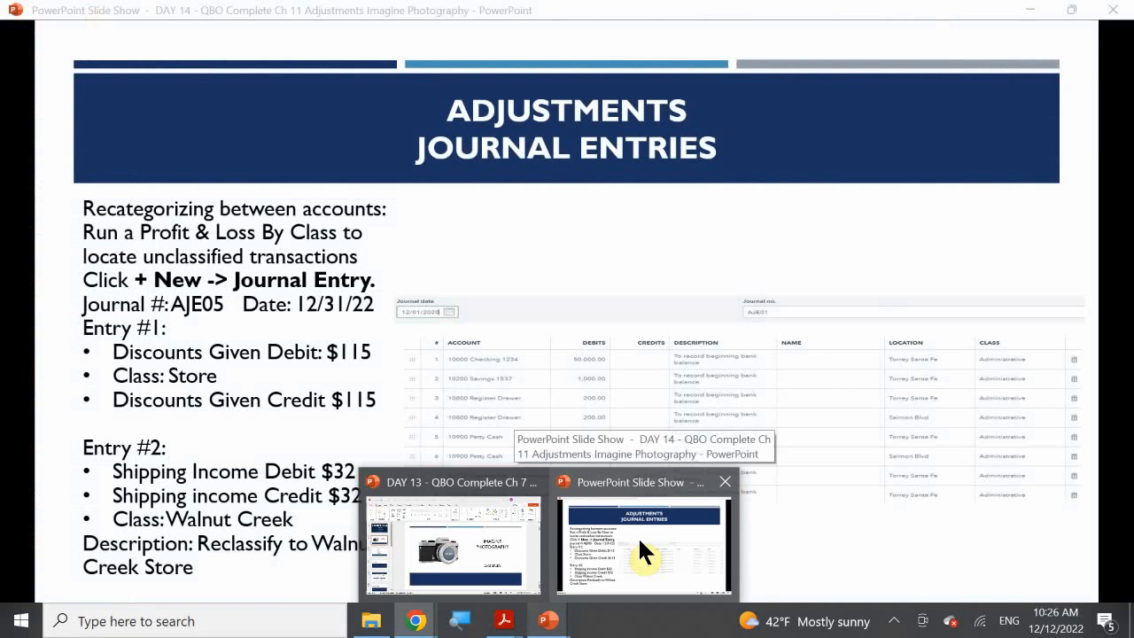
left_click(638, 536)
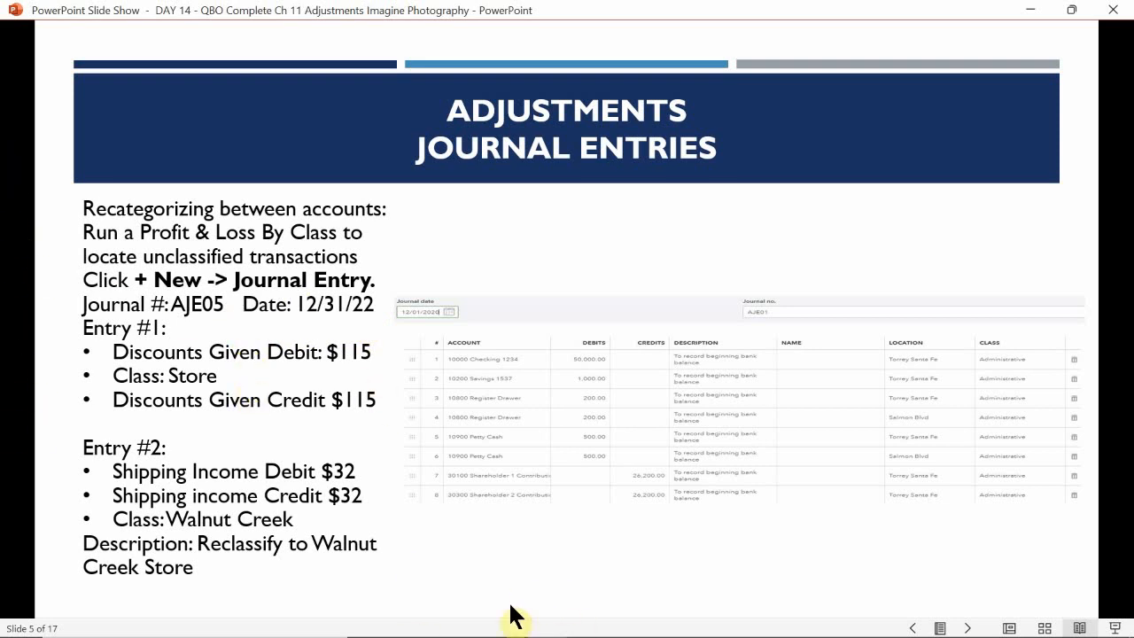
mouse_move(496, 634)
mouse_move(416, 625)
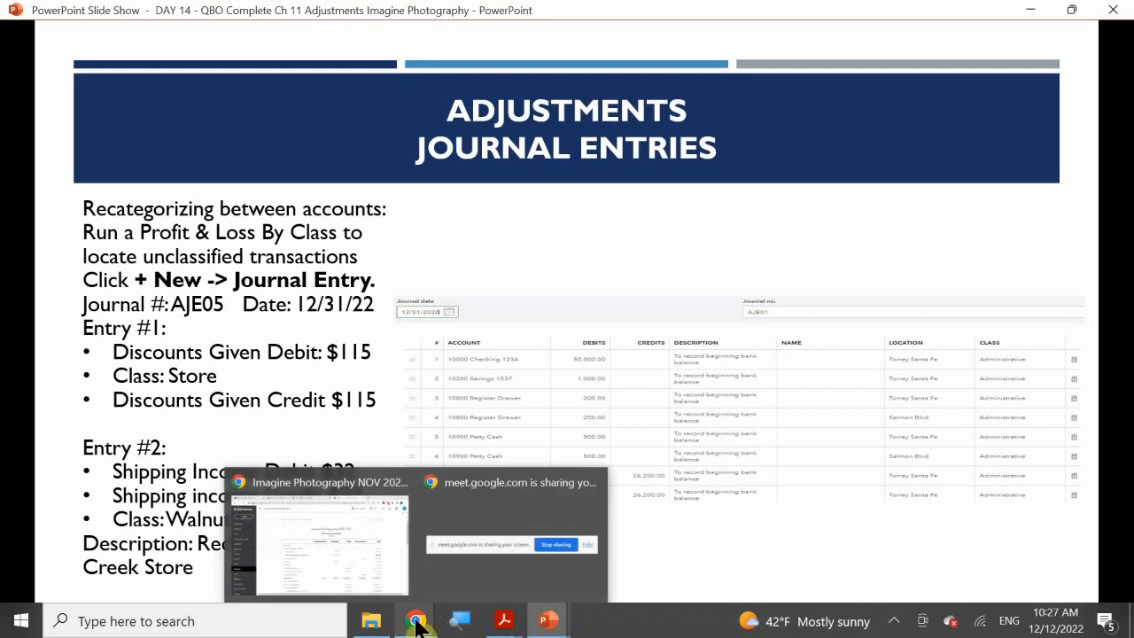
mouse_move(396, 569)
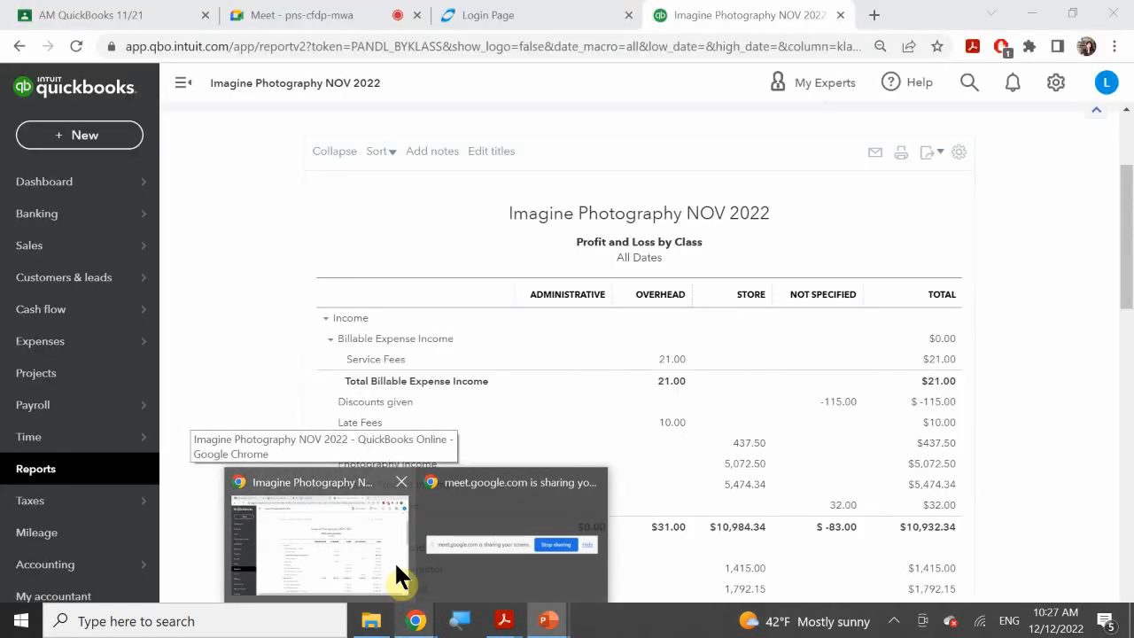
left_click(392, 561)
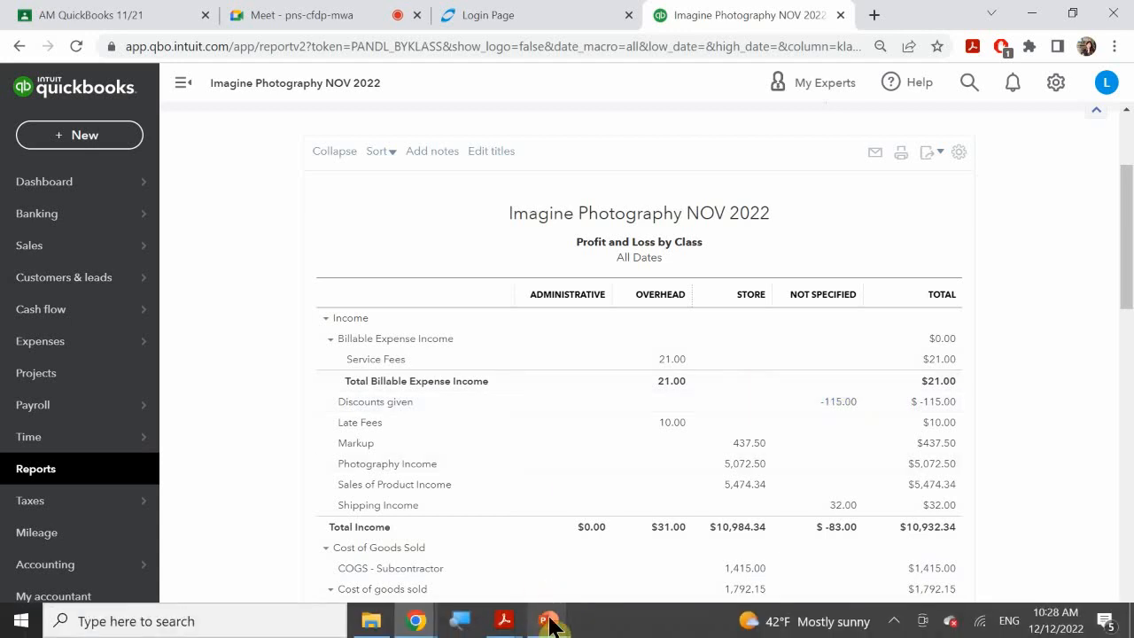
- Check the open PowerPoint and PDF windows for the adjustment instructions and return to the class report in QuickBooks Online
mouse_move(550, 624)
mouse_move(609, 562)
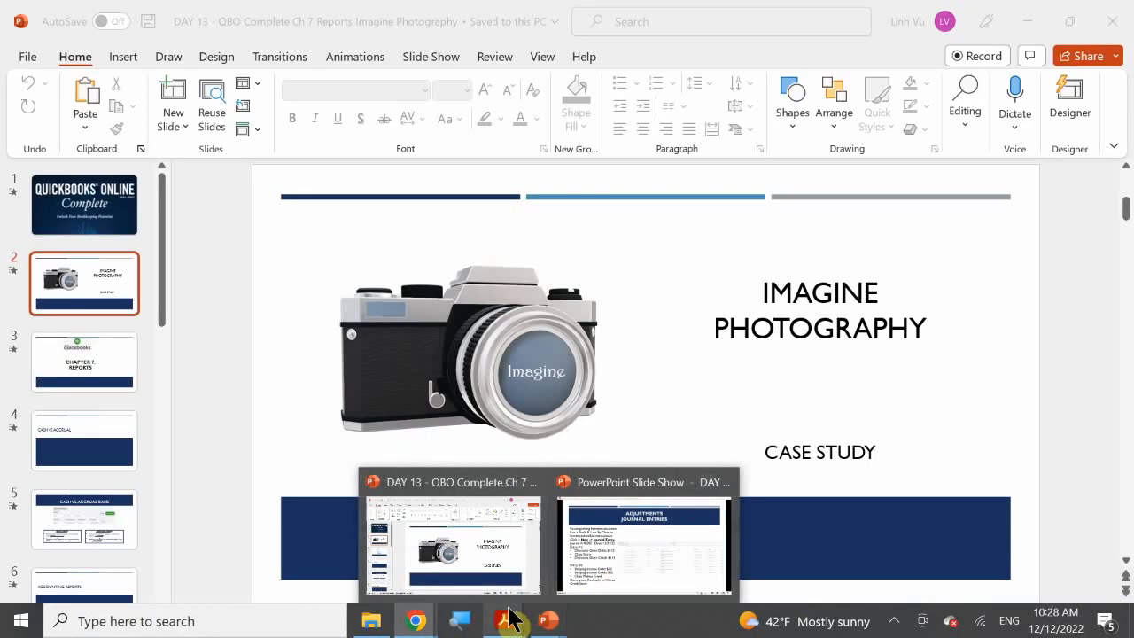
mouse_move(505, 615)
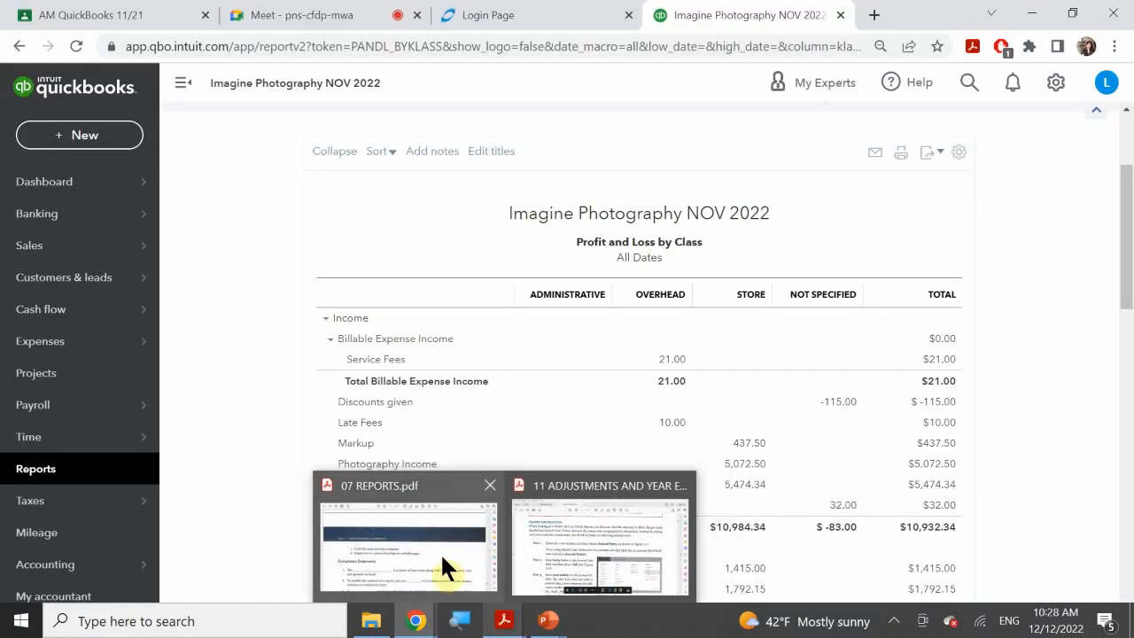
mouse_move(440, 564)
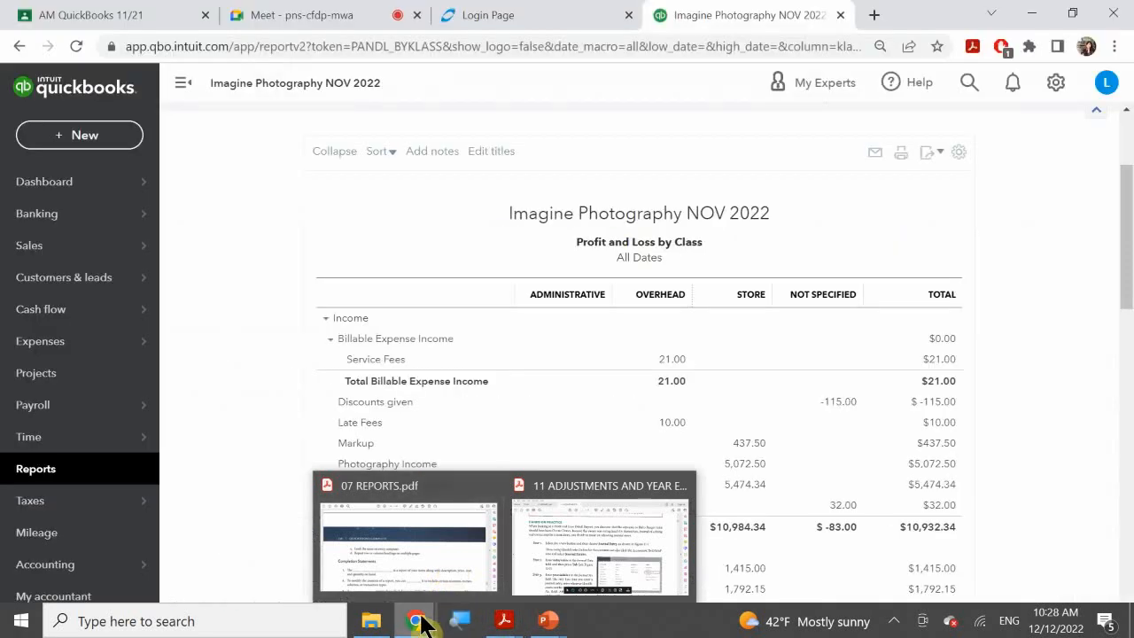
mouse_move(419, 619)
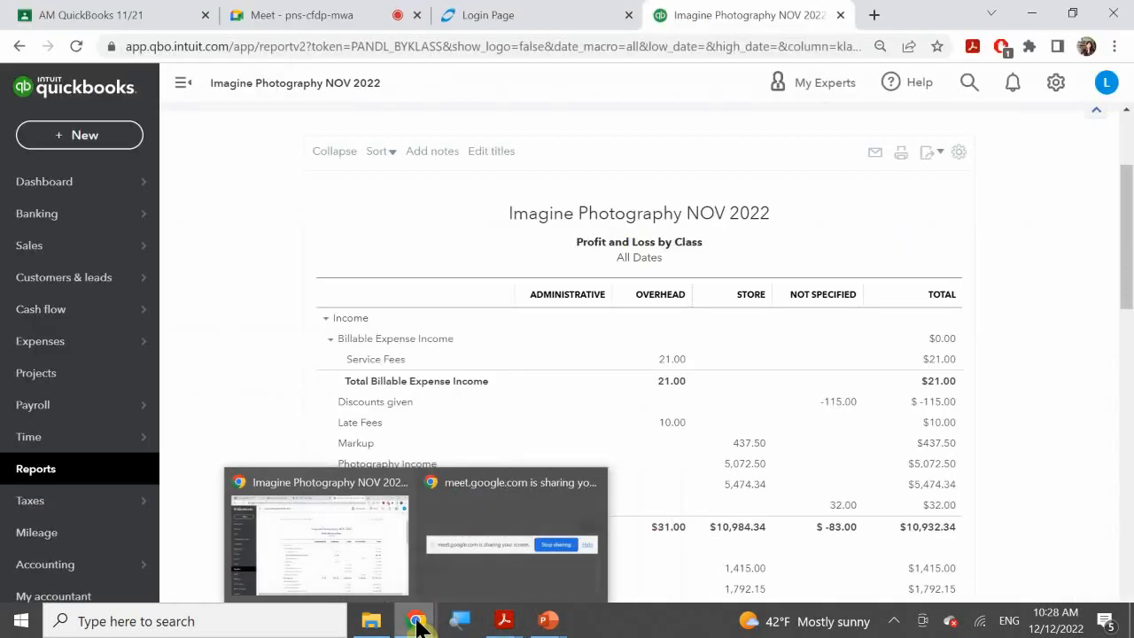
left_click(376, 557)
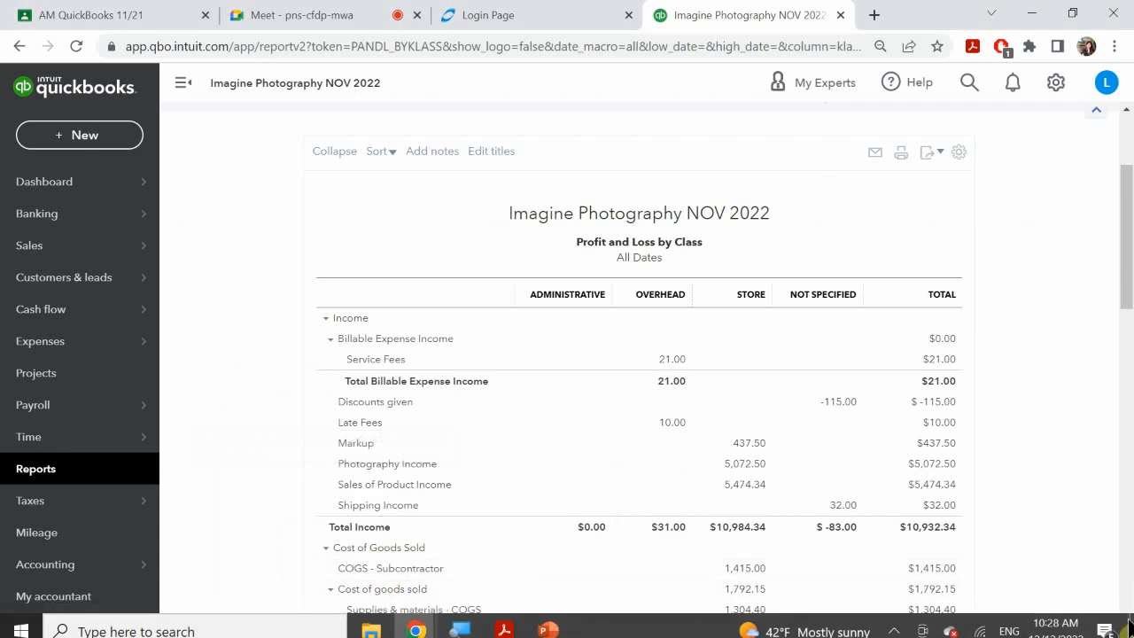
- Create a new journal entry and set its journal date to 12/31/2022
left_click(84, 137)
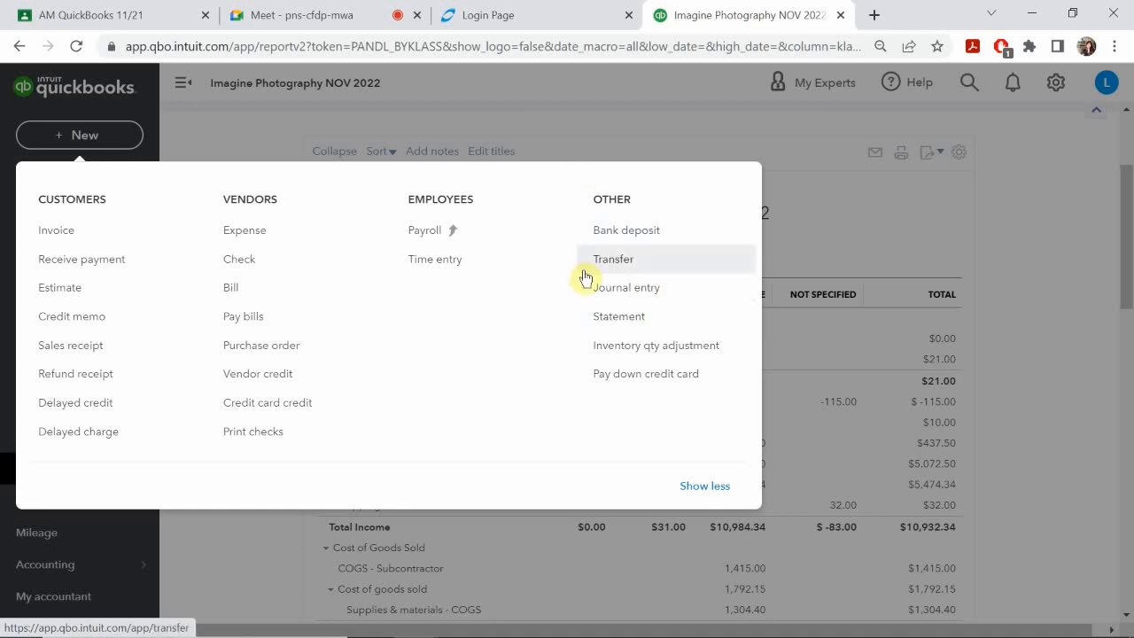
left_click(628, 288)
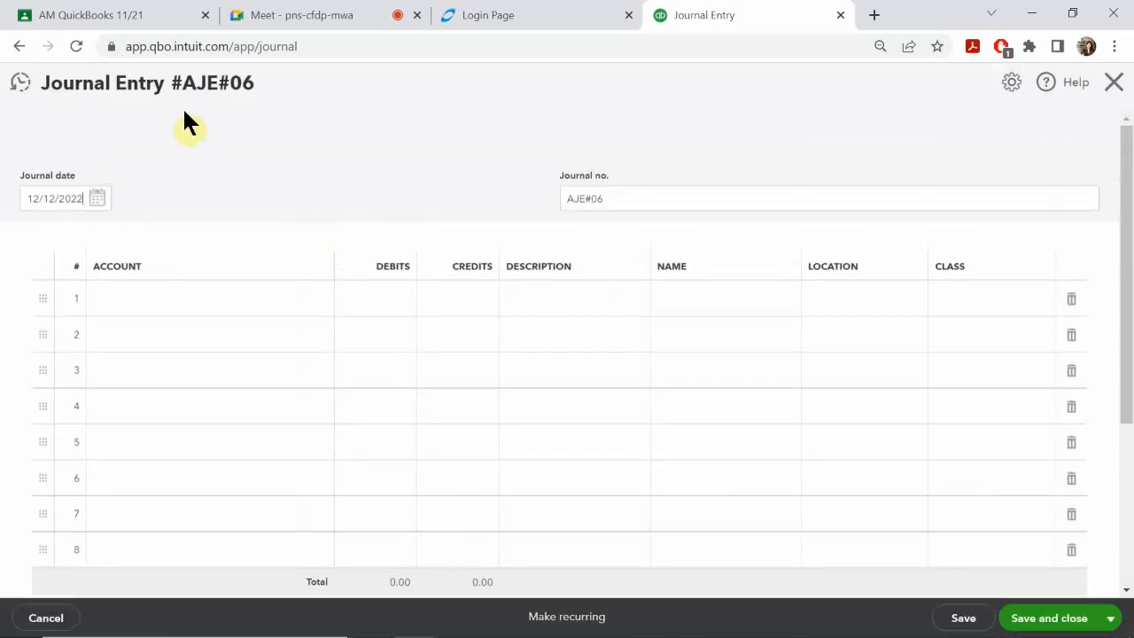
left_click(103, 196)
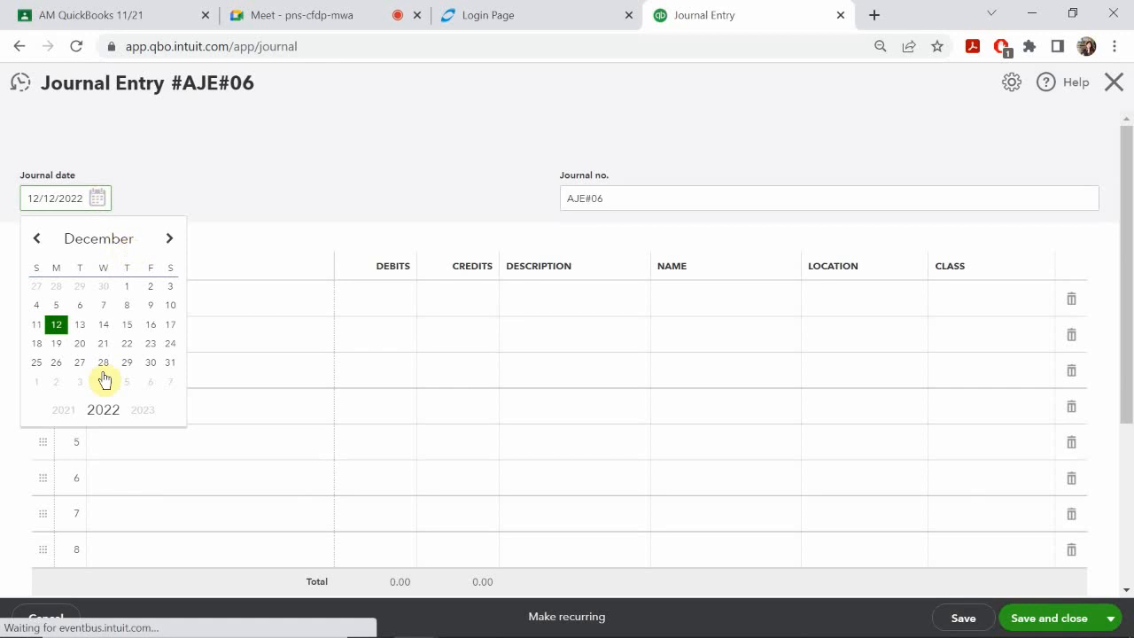
left_click(170, 364)
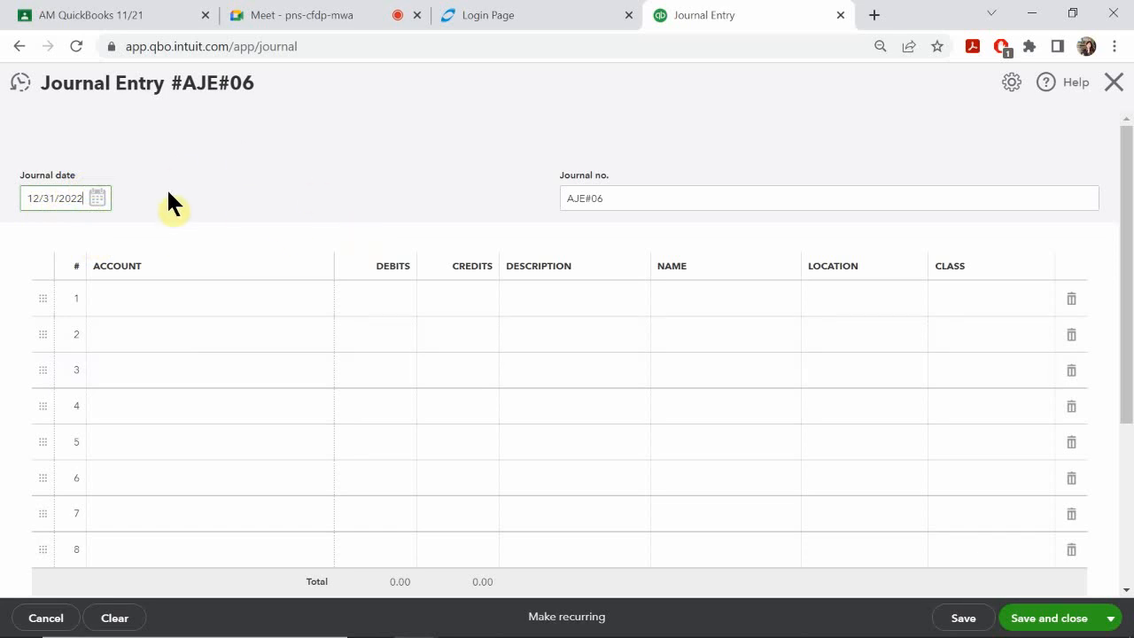
left_click(96, 200)
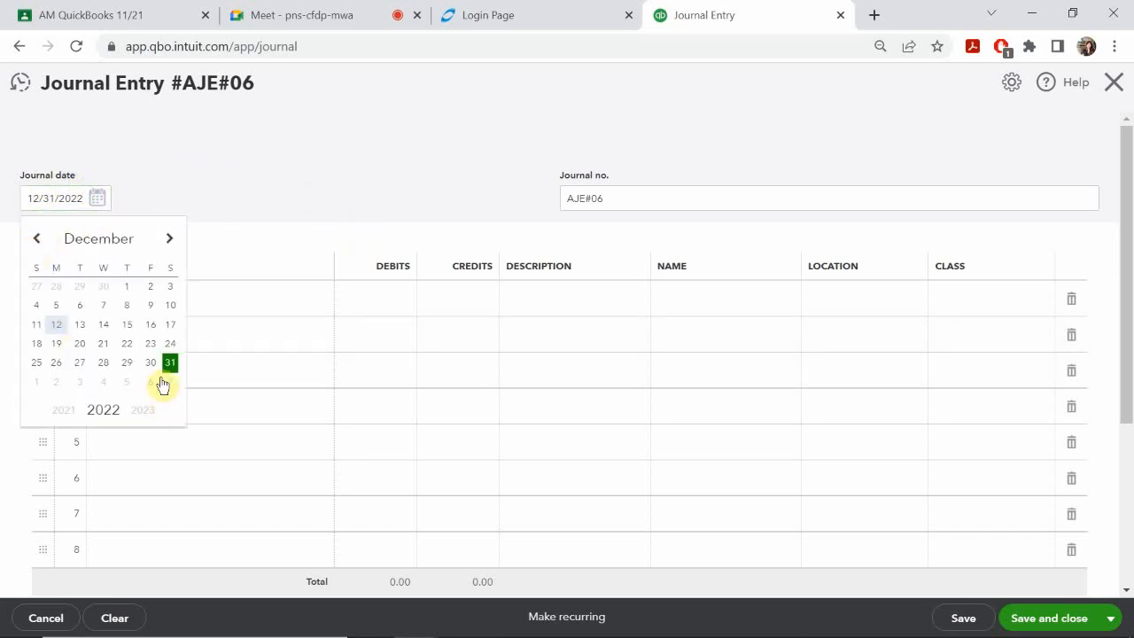
left_click(169, 367)
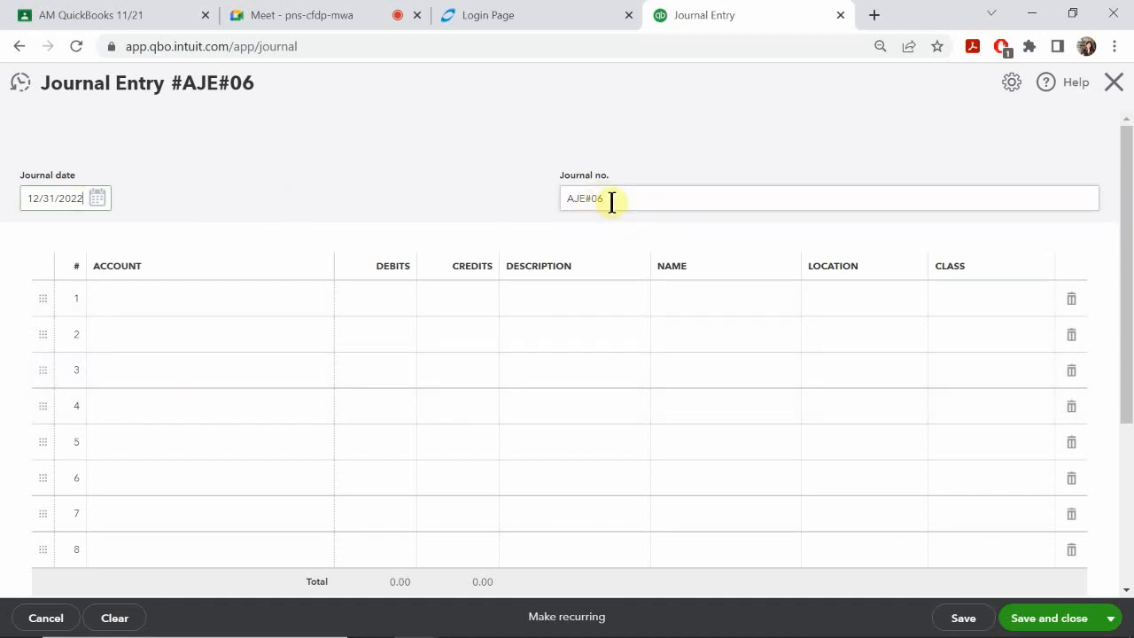
left_click(132, 307)
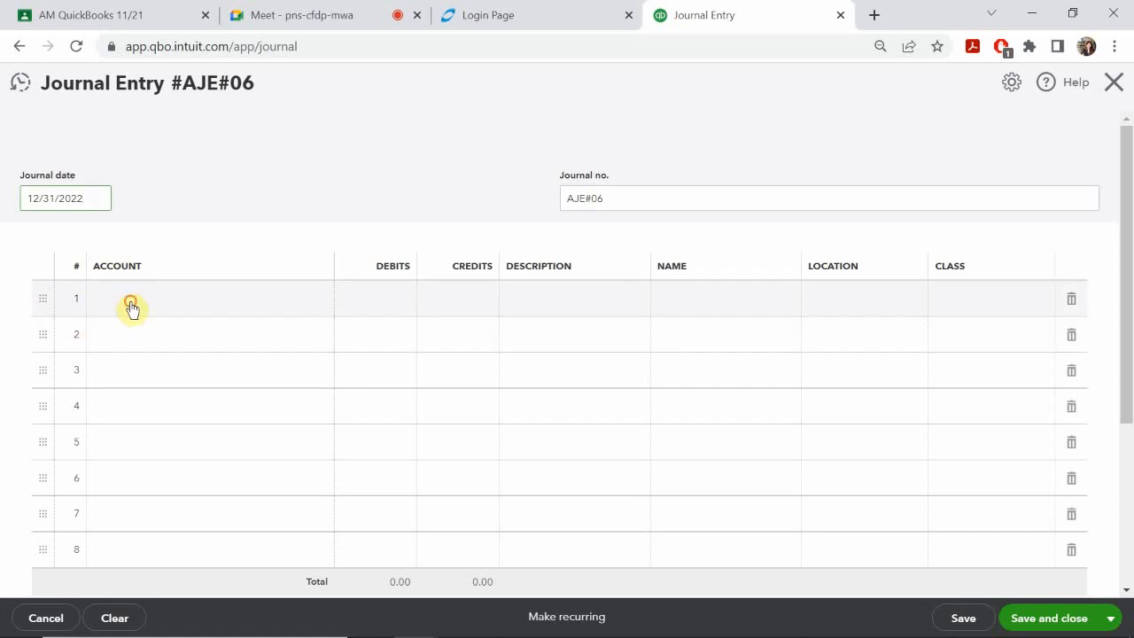
mouse_move(470, 636)
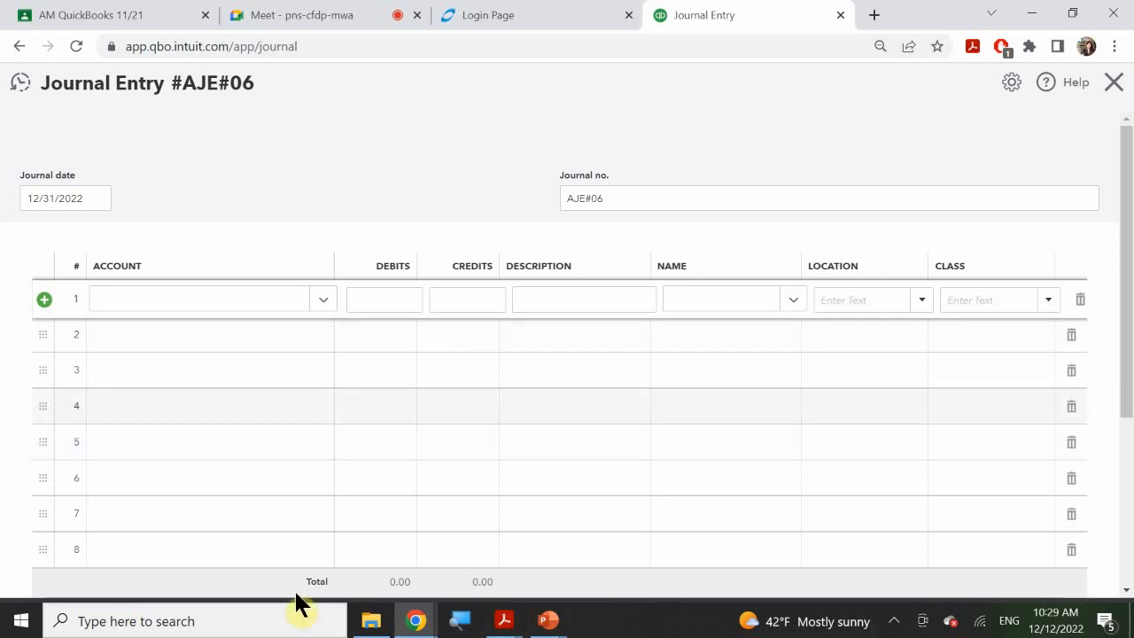
mouse_move(519, 633)
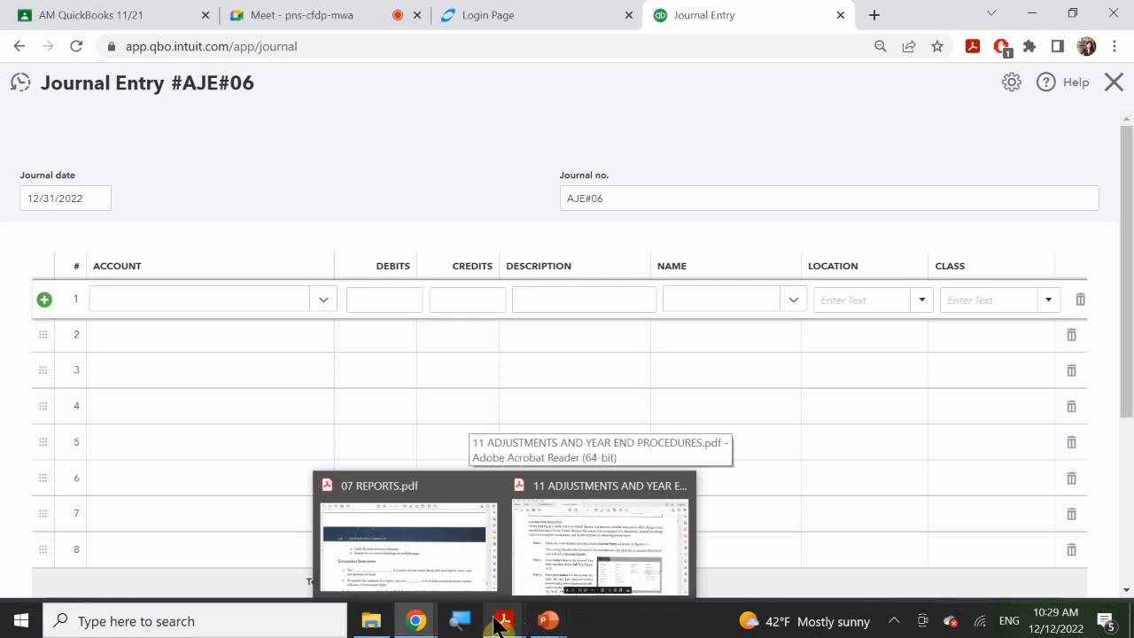
mouse_move(418, 620)
left_click(398, 585)
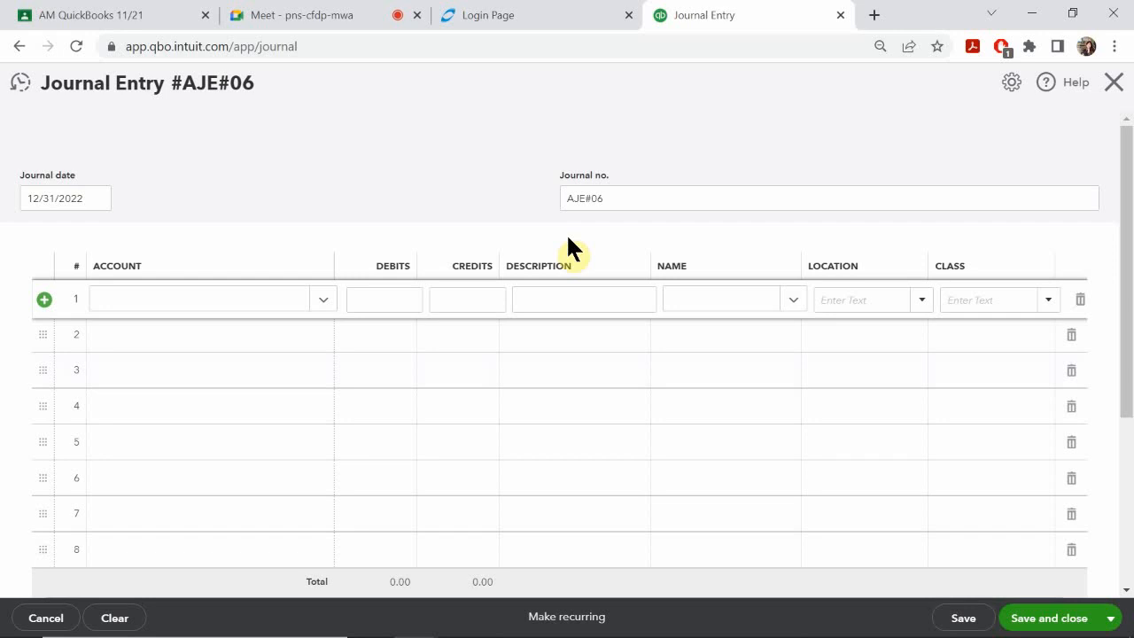
left_click(1114, 84)
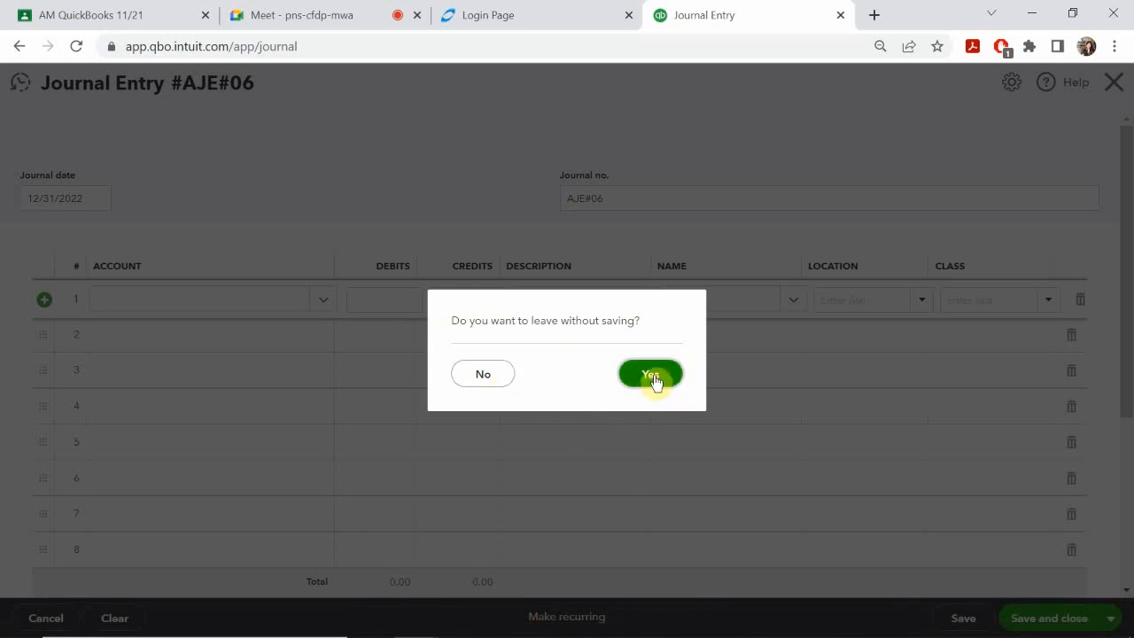
left_click(483, 371)
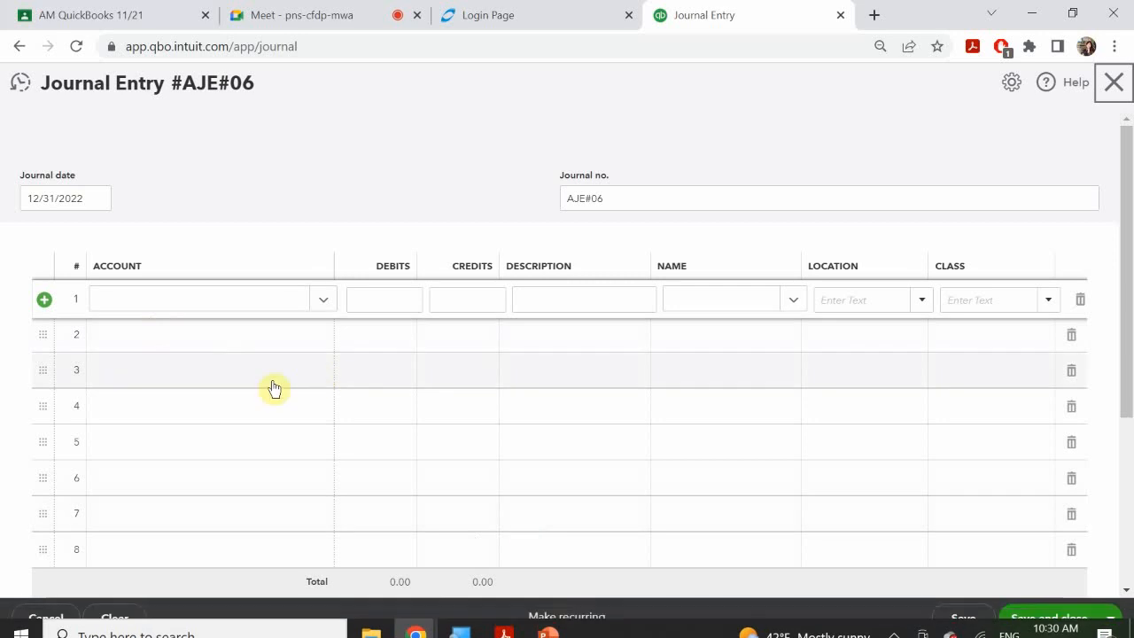
- Choose Discounts given as the account on the first and second lines of the journal entry
left_click(144, 298)
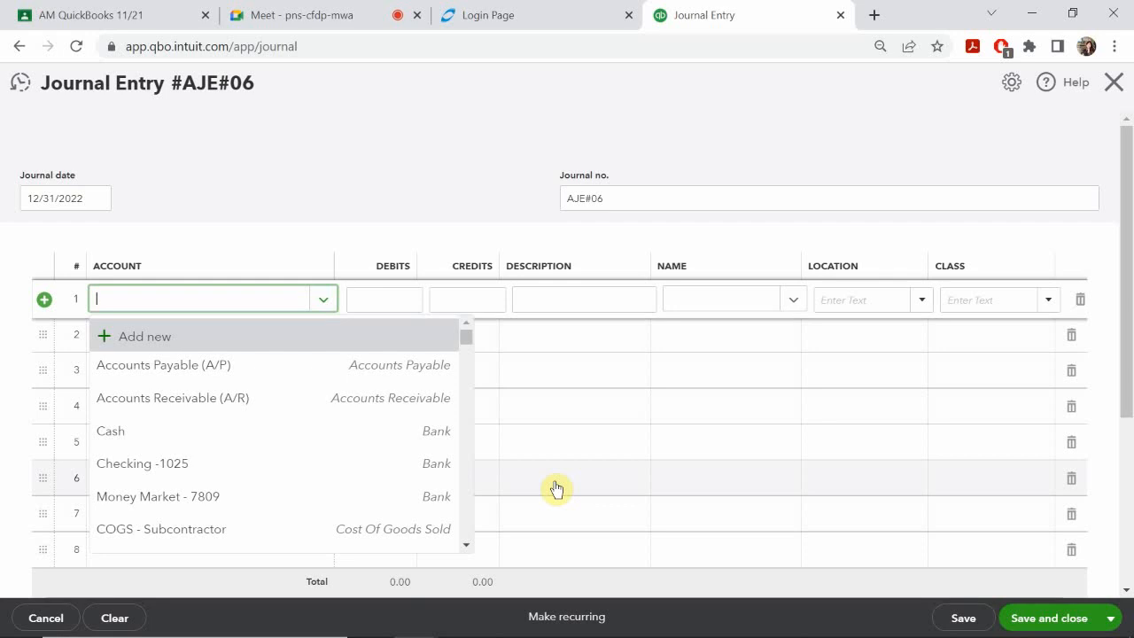
type("dis")
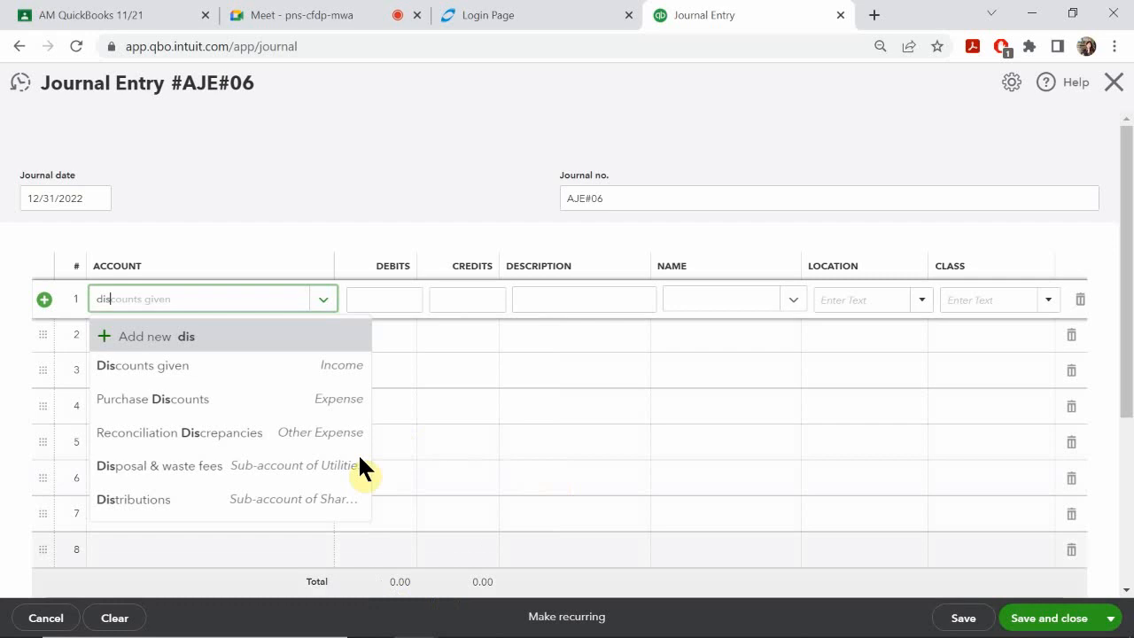
left_click(148, 365)
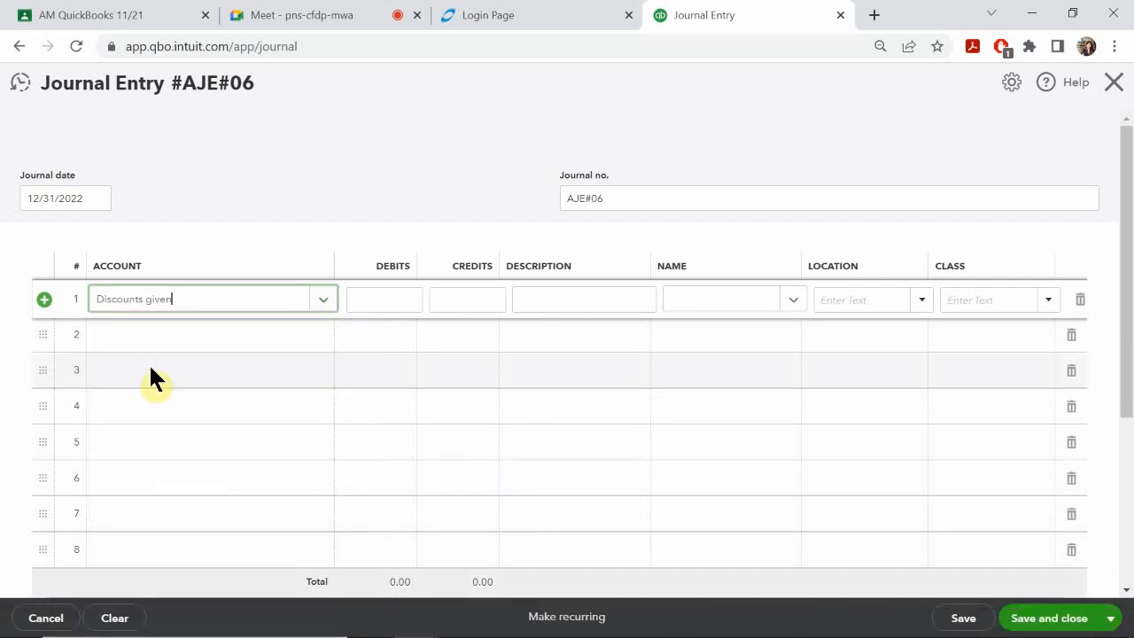
left_click(157, 343)
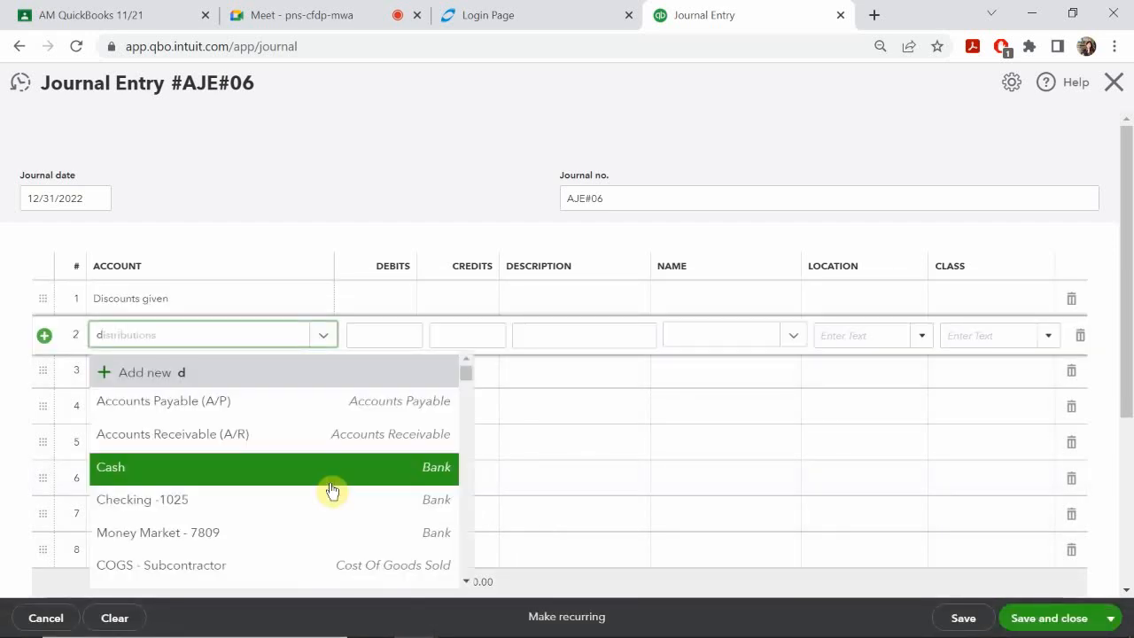
type("dis")
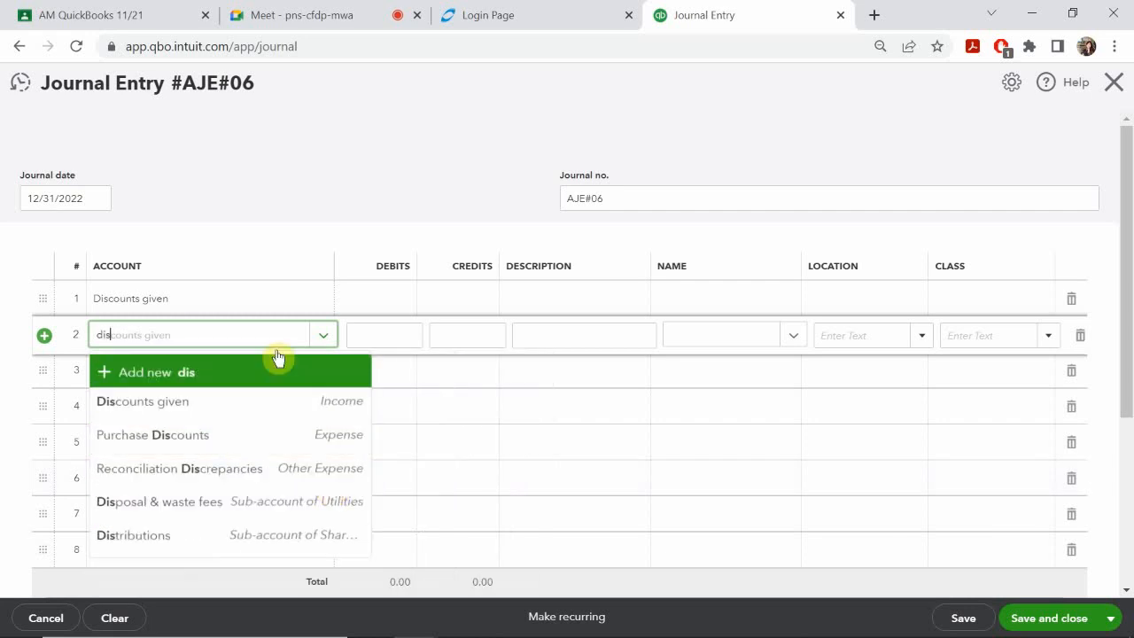
left_click(254, 405)
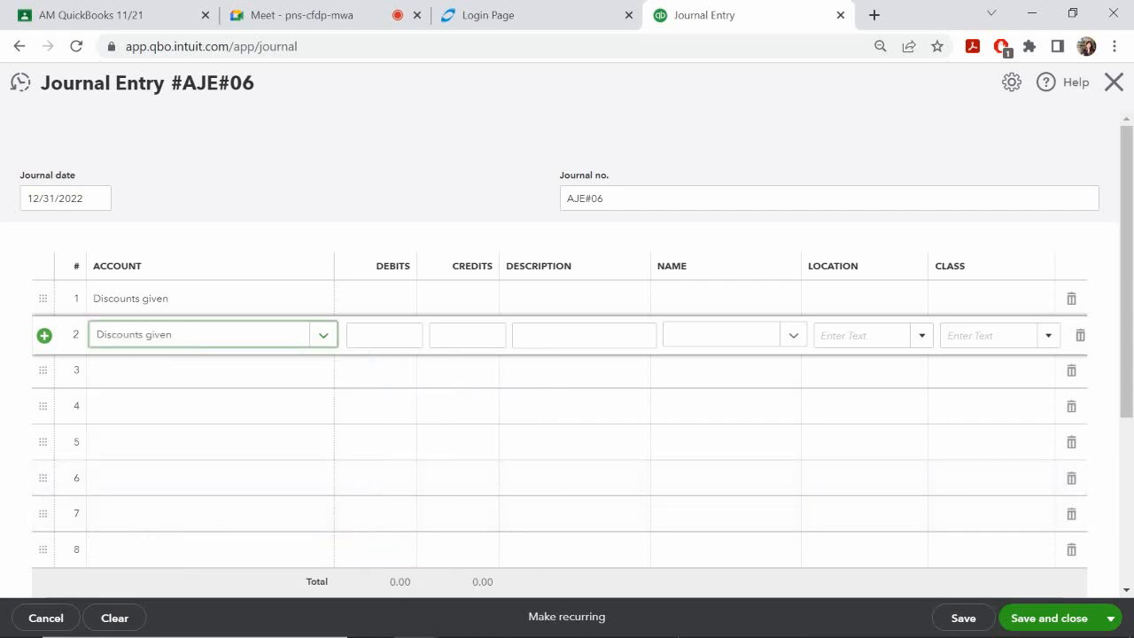
- Check the Adjustments Journal Entries slide in PowerPoint for the line details and return to the journal entry in QuickBooks Online
mouse_move(798, 609)
mouse_move(540, 620)
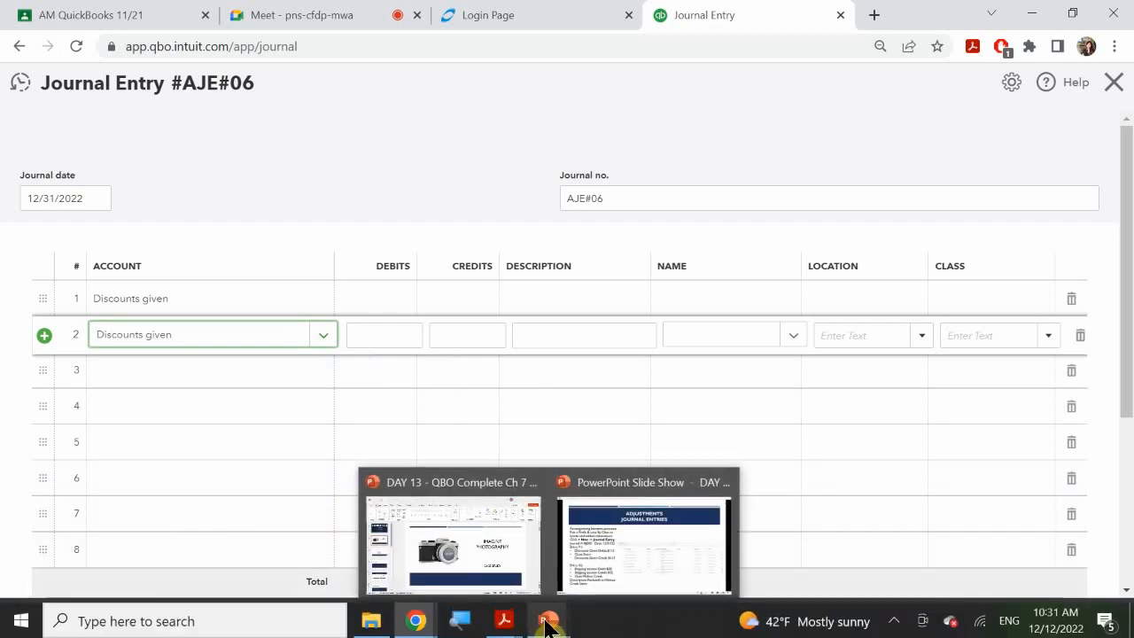
mouse_move(618, 566)
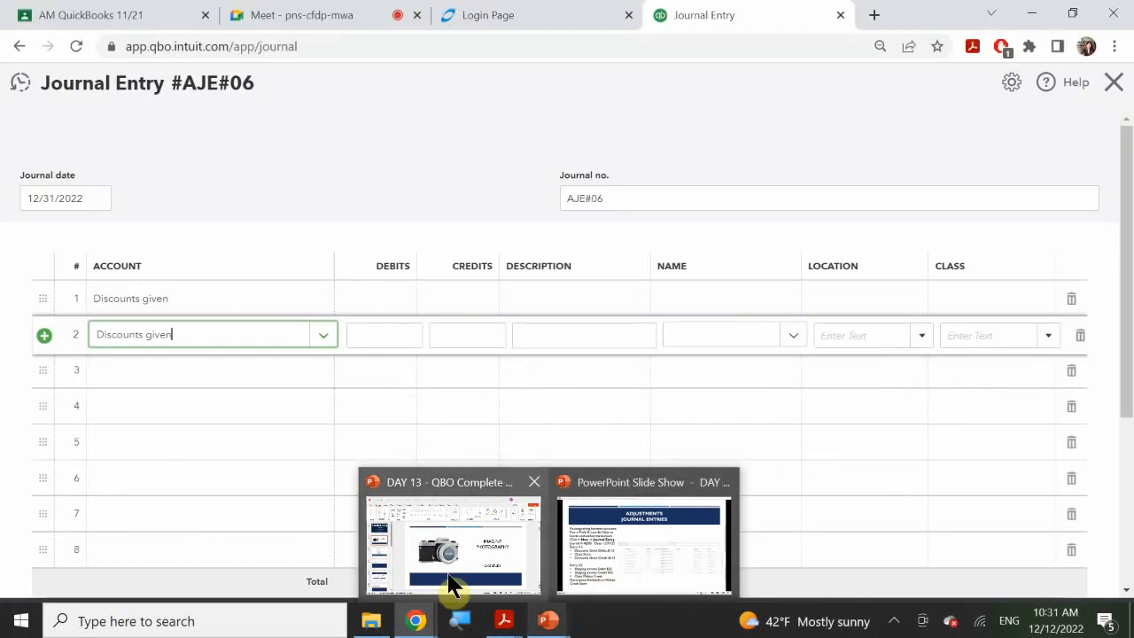
mouse_move(432, 625)
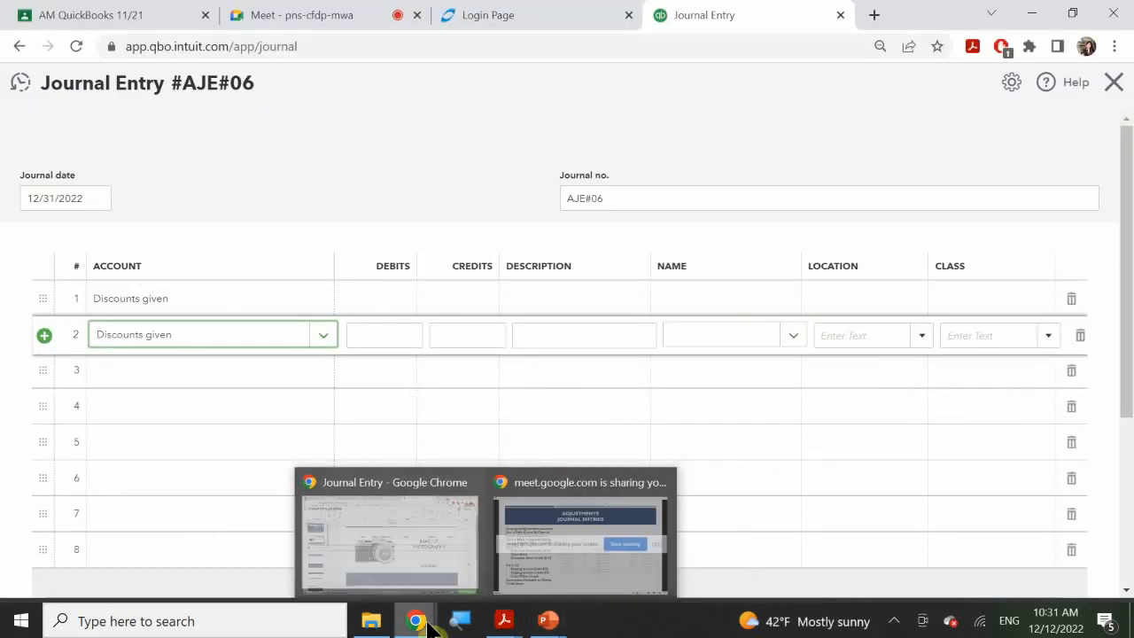
mouse_move(503, 621)
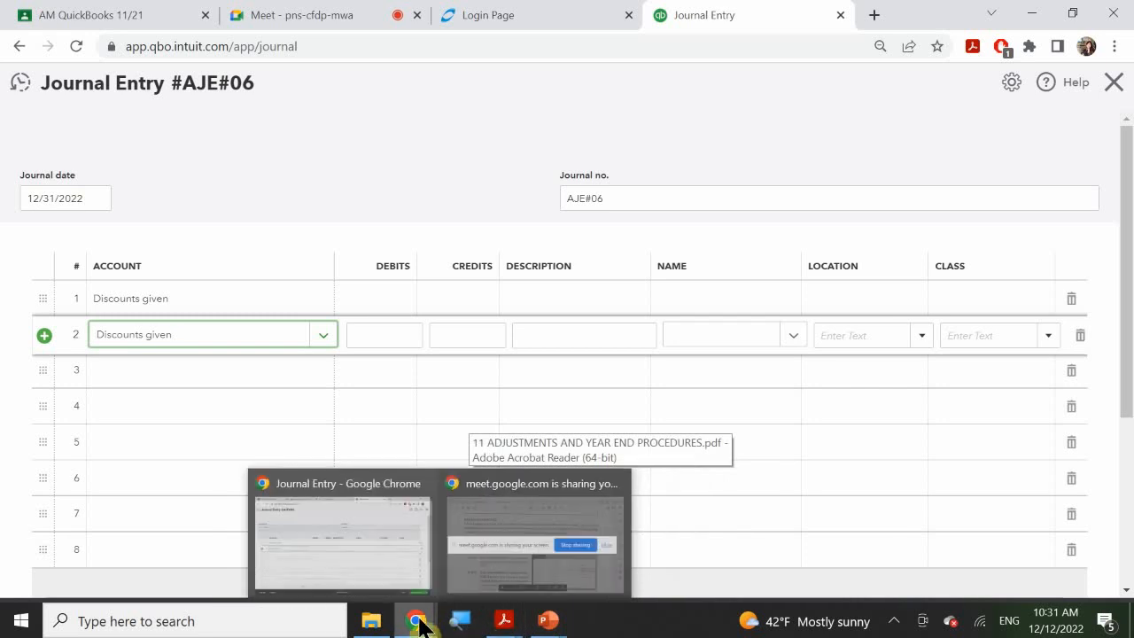
left_click(376, 551)
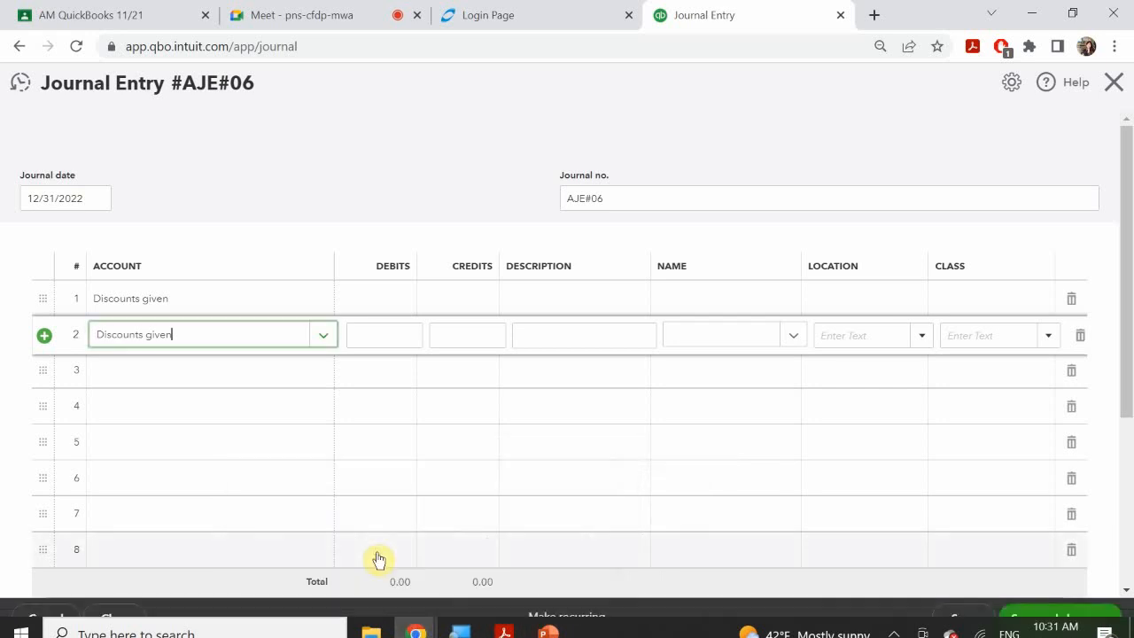
- Enter a 115 debit with class Store on the first Discounts given line and a 115 credit on the second line
left_click(379, 294)
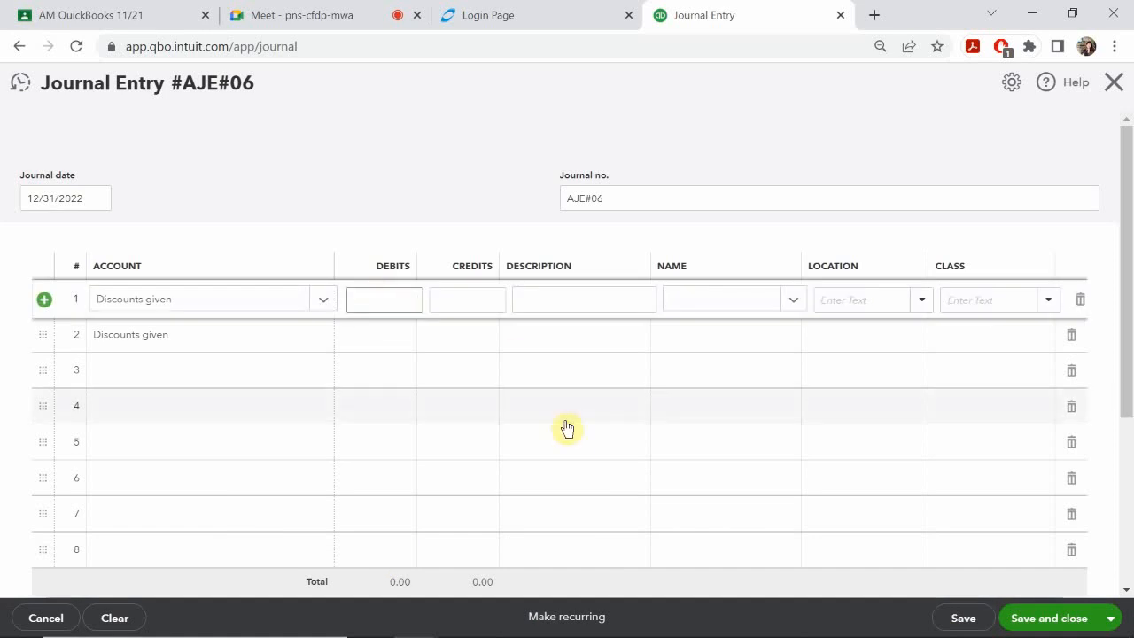
type("115")
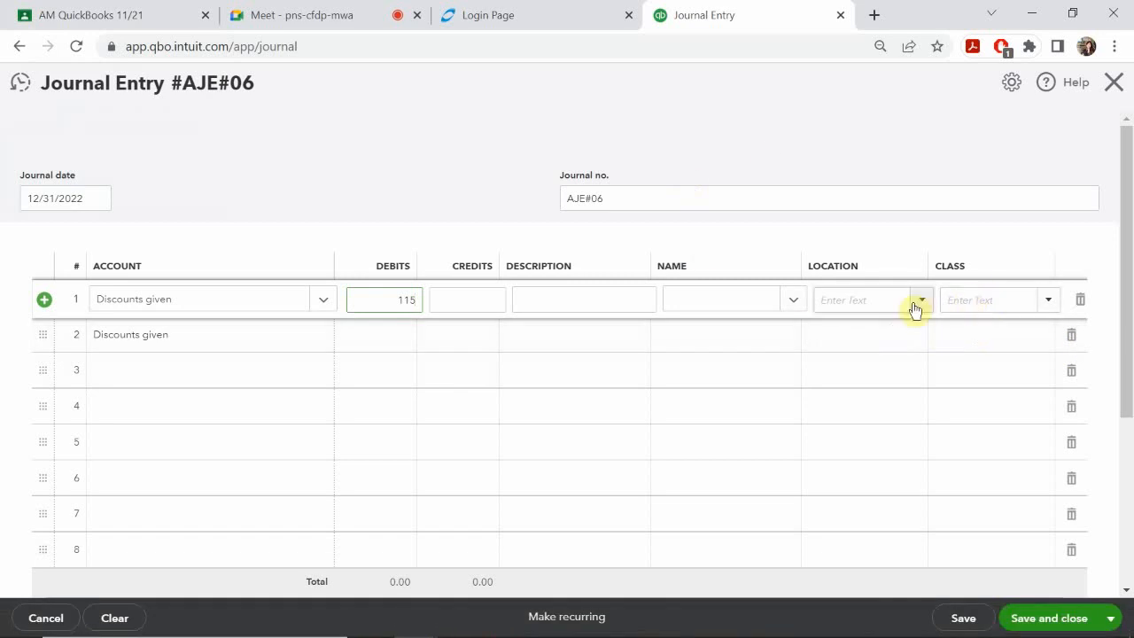
left_click(977, 298)
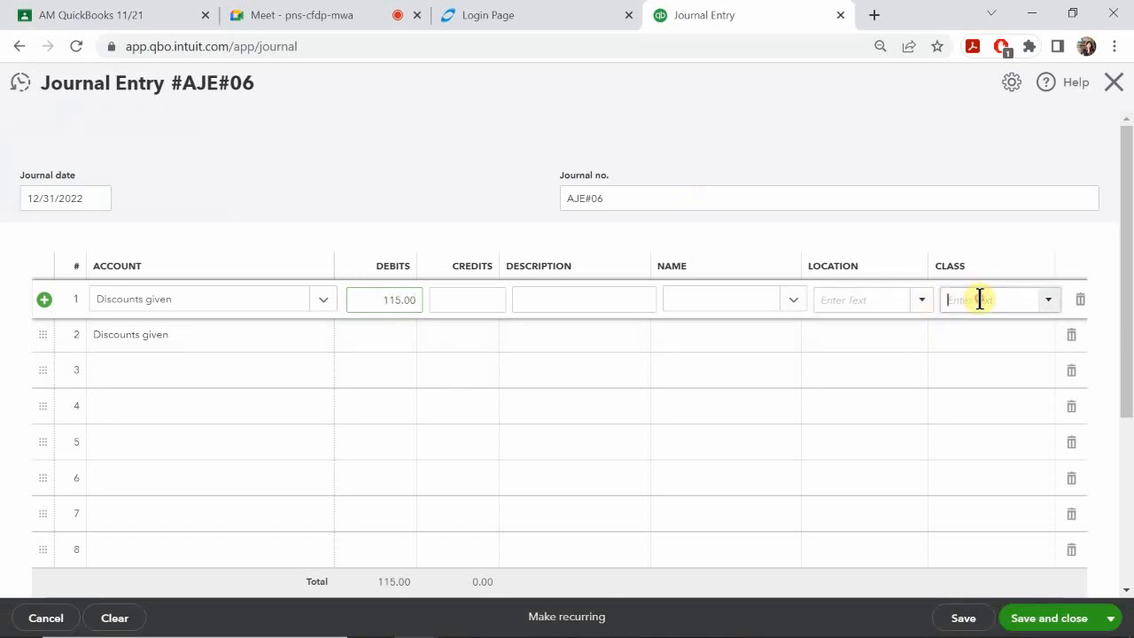
left_click(1047, 302)
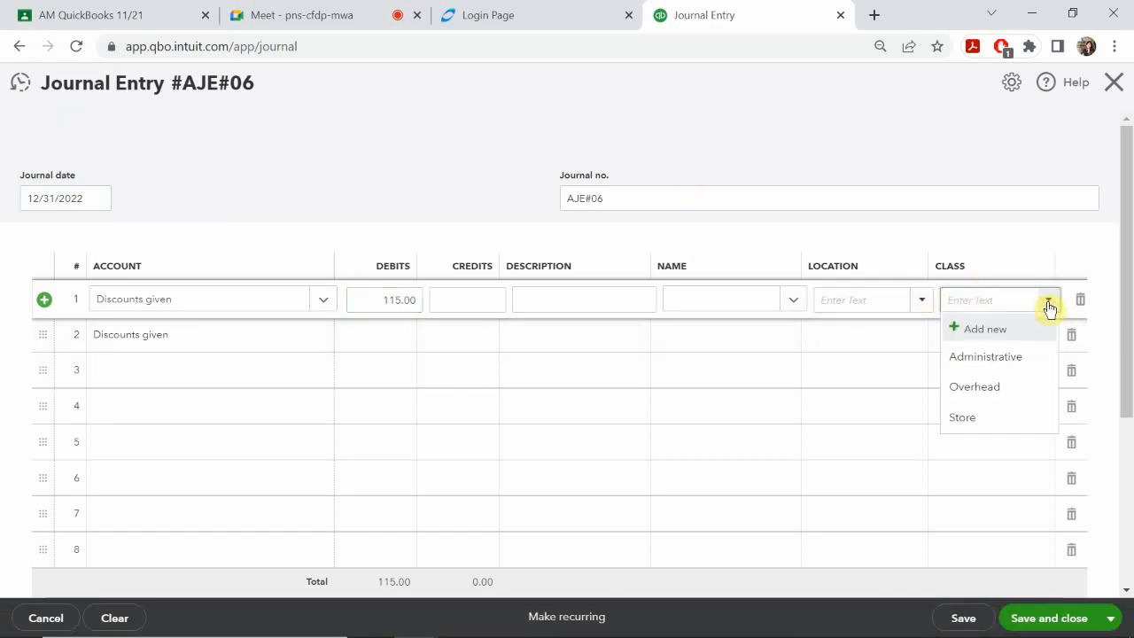
left_click(963, 417)
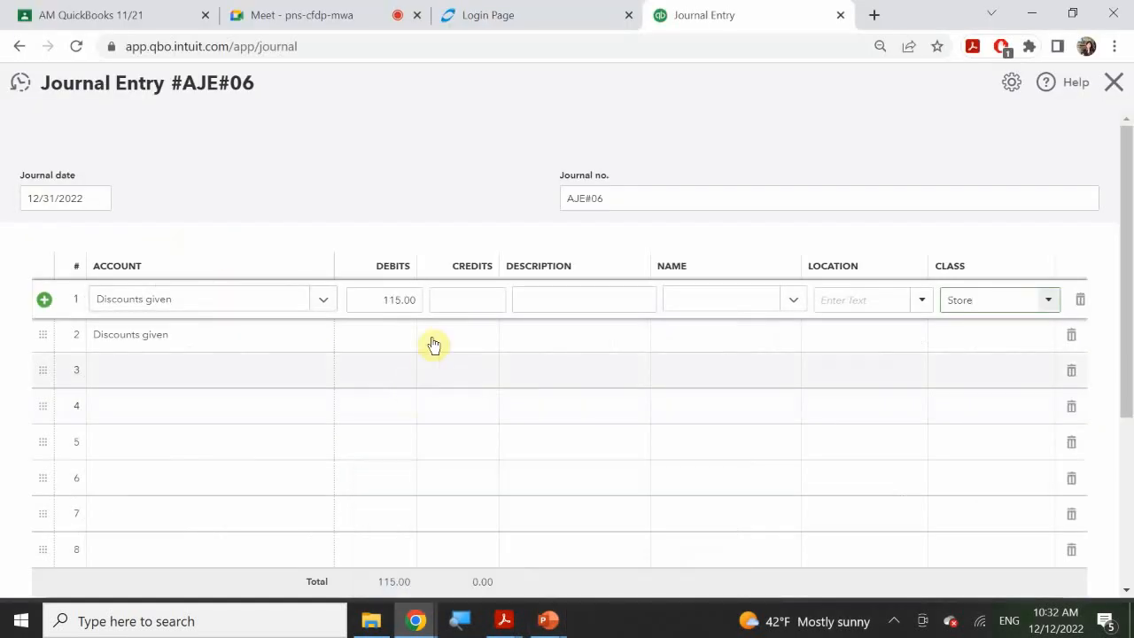
left_click(445, 340)
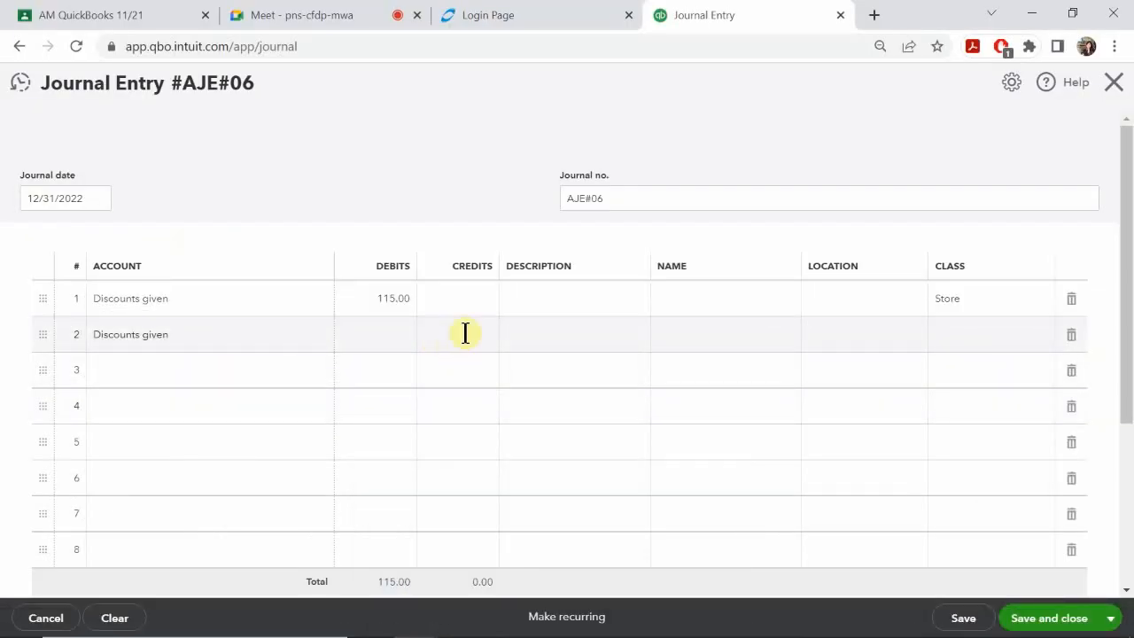
type("115")
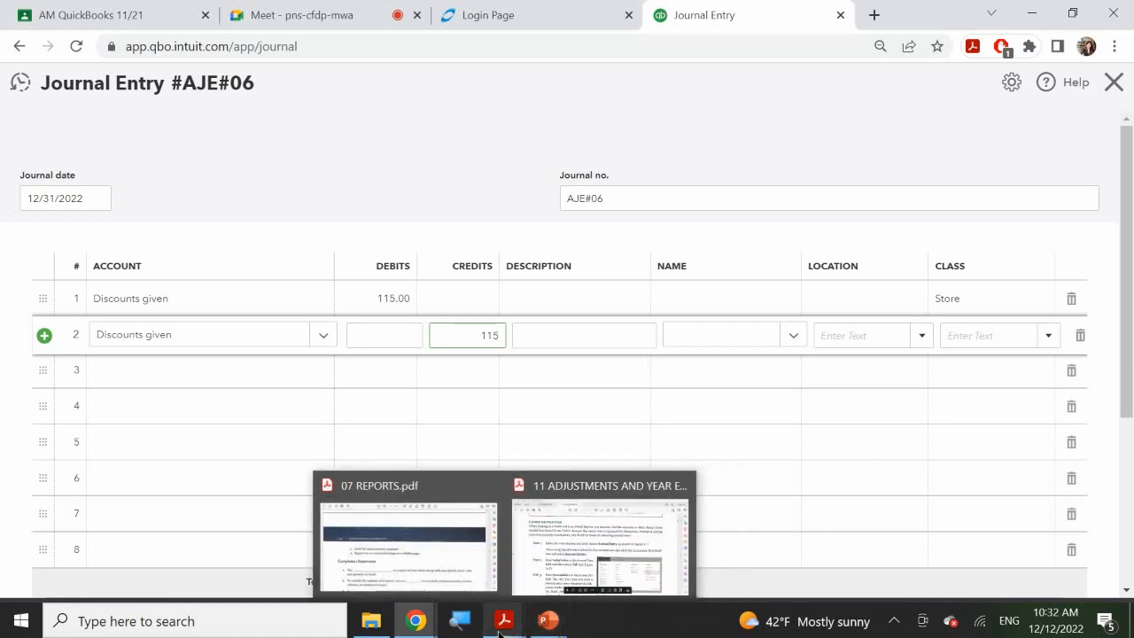
- Preview the Adjustments Journal Entries slide in PowerPoint for the details of the next journal lines
mouse_move(413, 617)
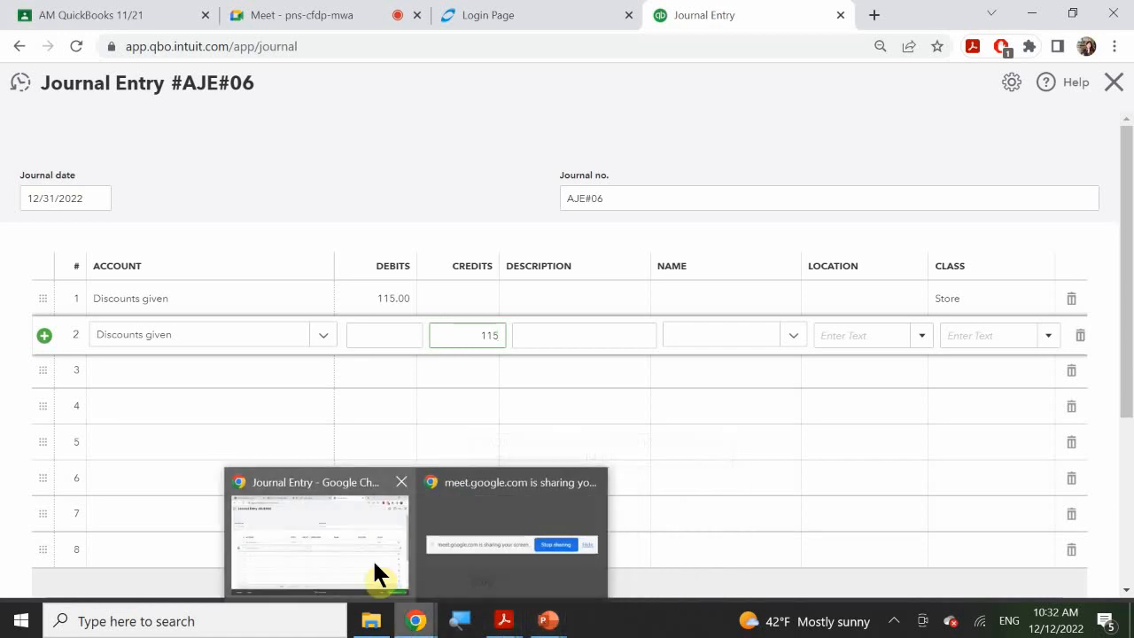
mouse_move(549, 621)
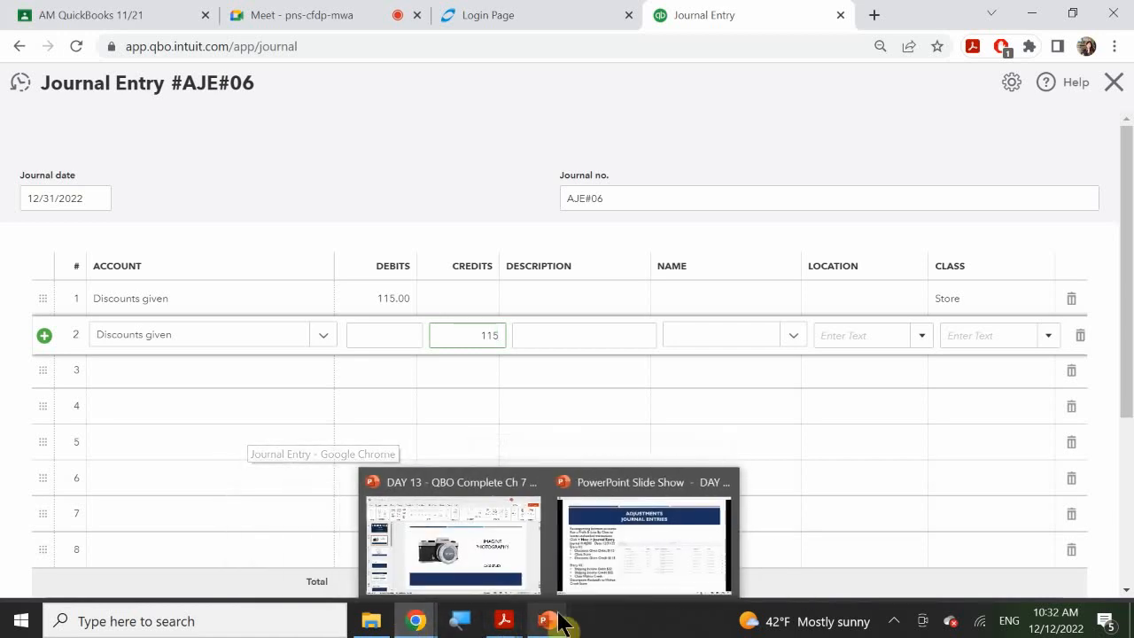
mouse_move(596, 535)
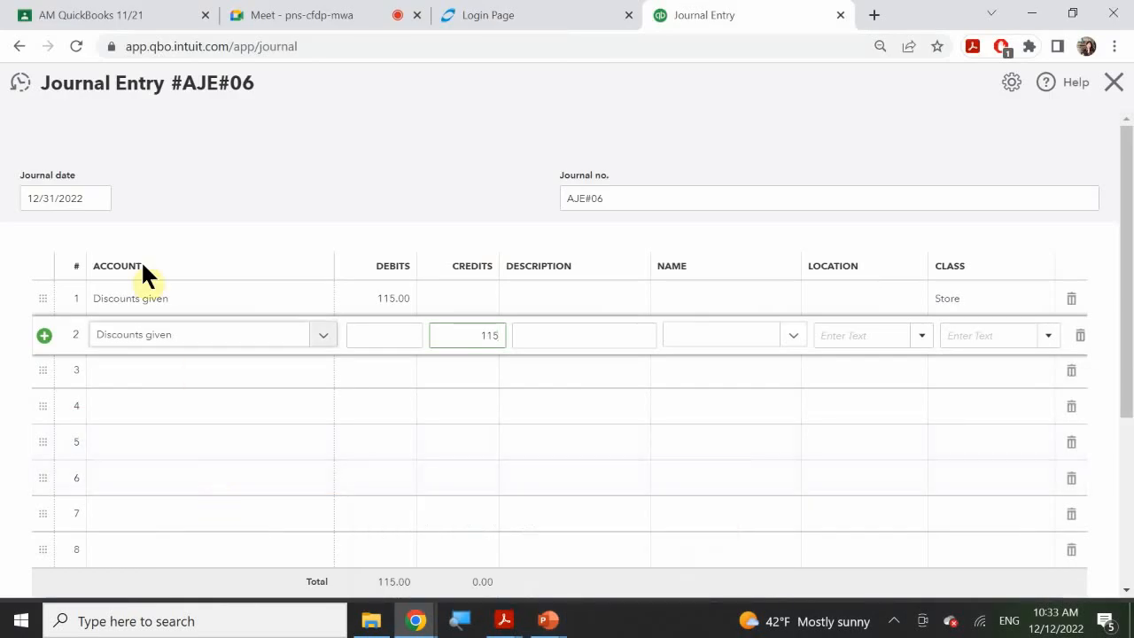
- Enter a 32 debit to the Shipping, Freight, & Delivery account on the third line of the journal entry
left_click(170, 376)
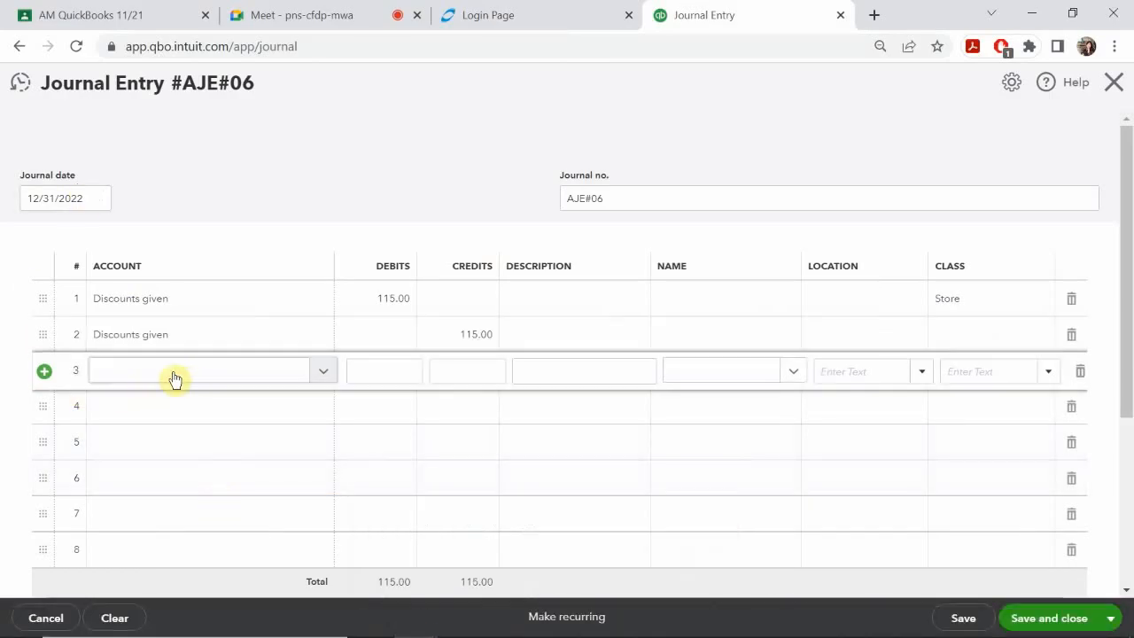
left_click(155, 372)
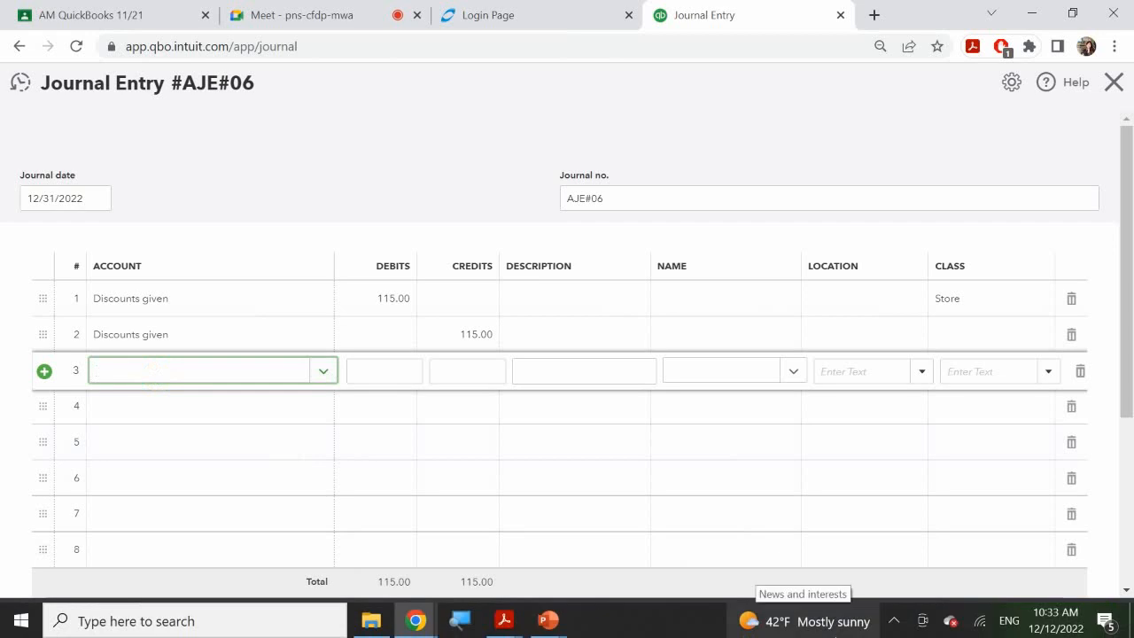
type("sh")
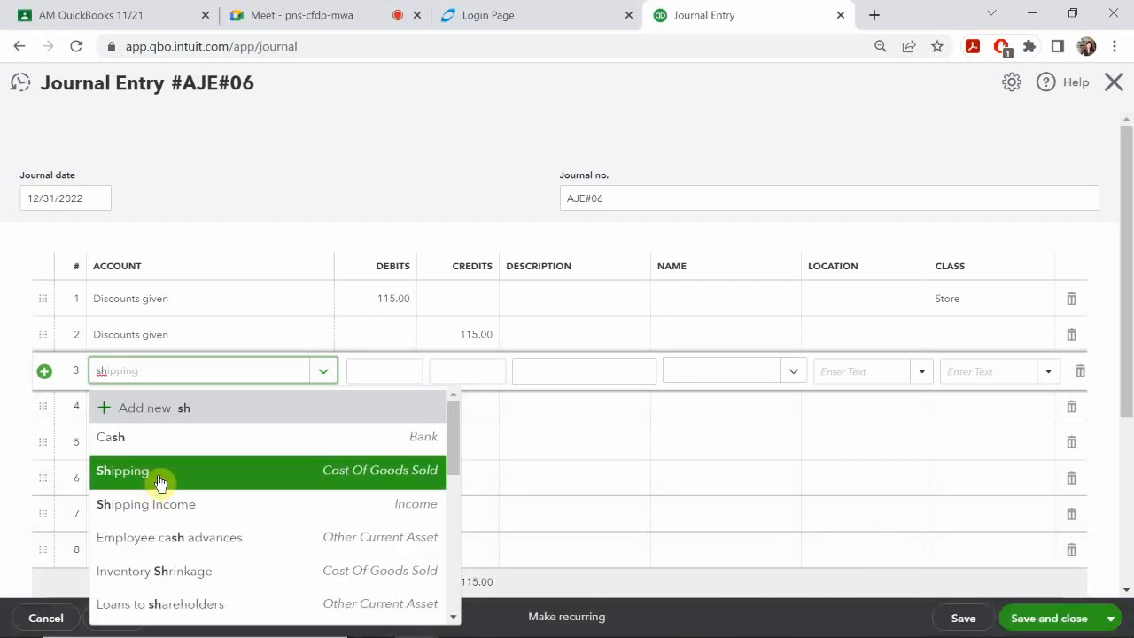
scroll(159, 481, "down", 1)
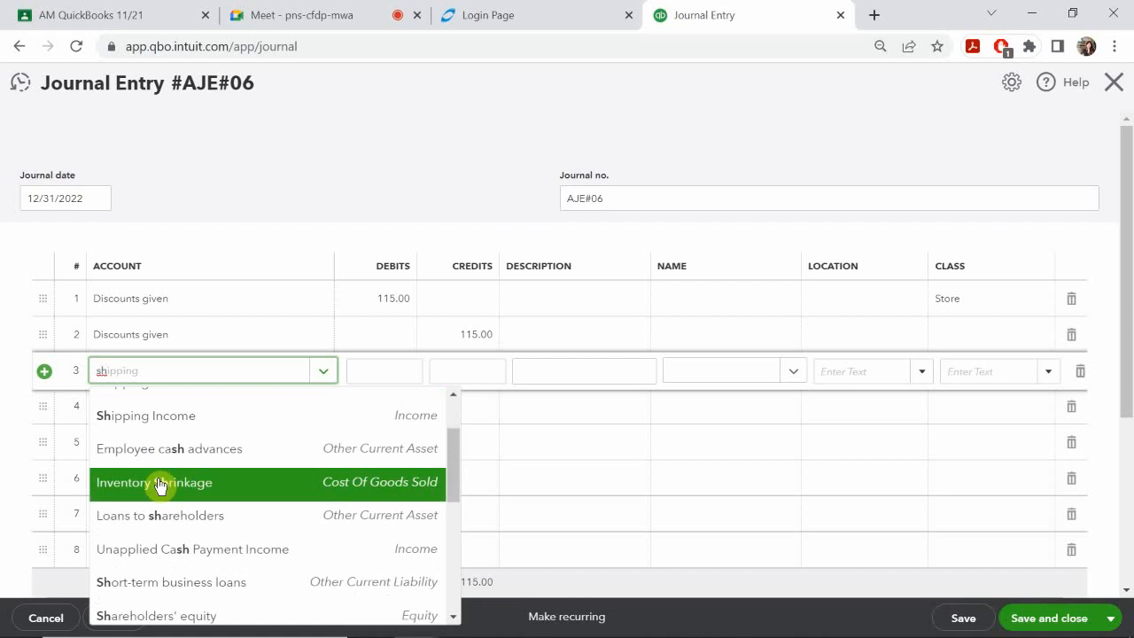
scroll(159, 483, "down", 1)
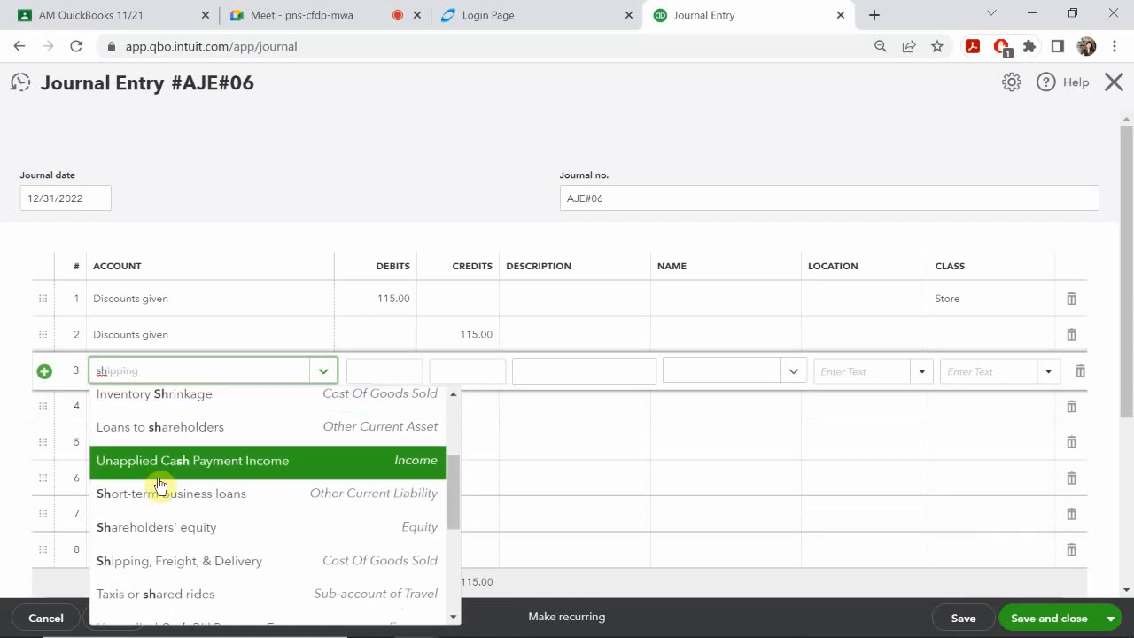
left_click(204, 562)
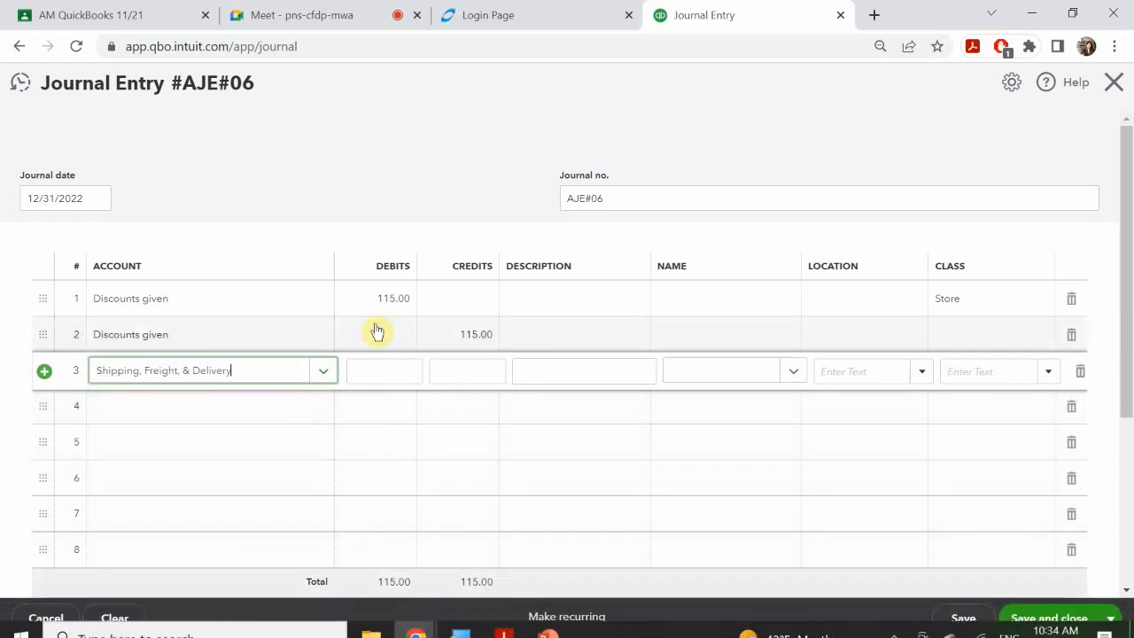
left_click(395, 370)
type("32")
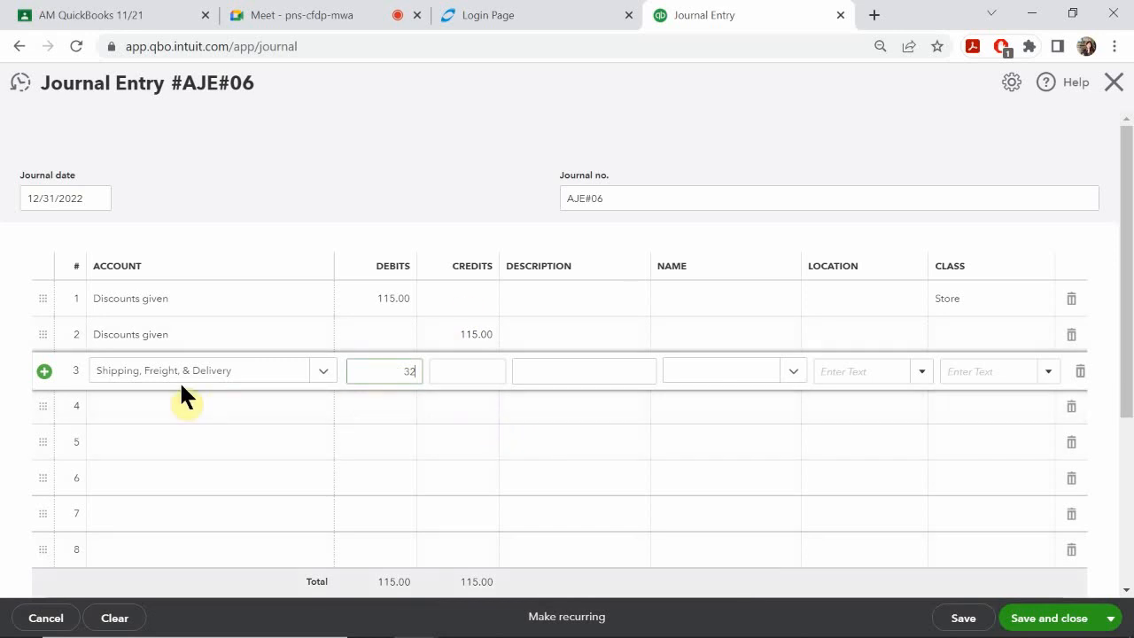
- Try to look up a shipping account for the fourth journal line, and empty the account search text again
left_click(223, 404)
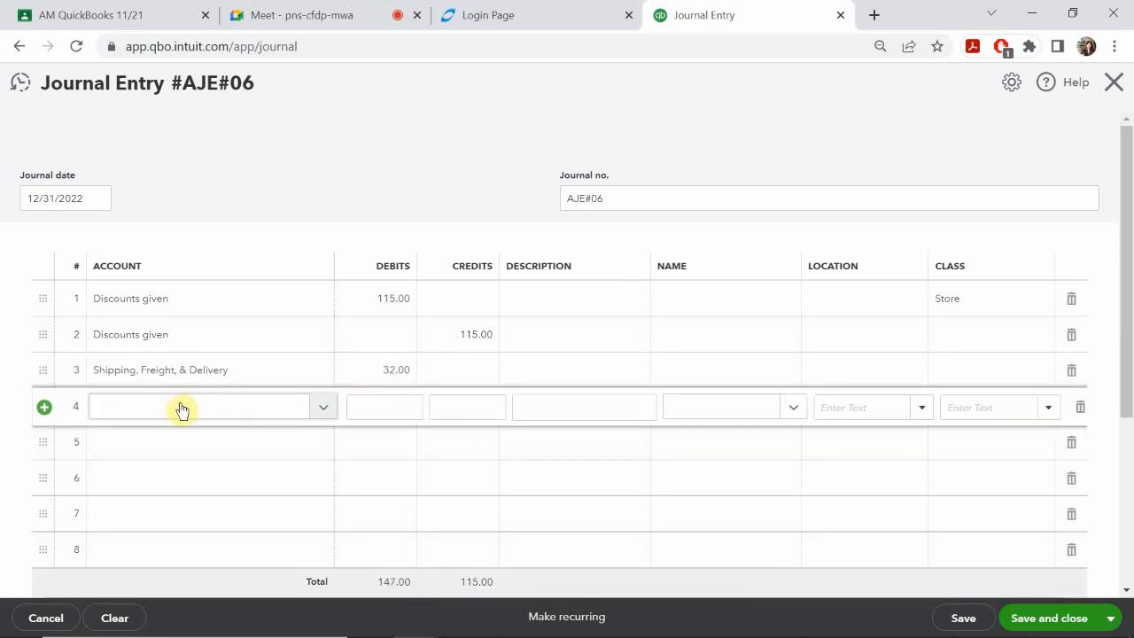
left_click(181, 409)
type("s")
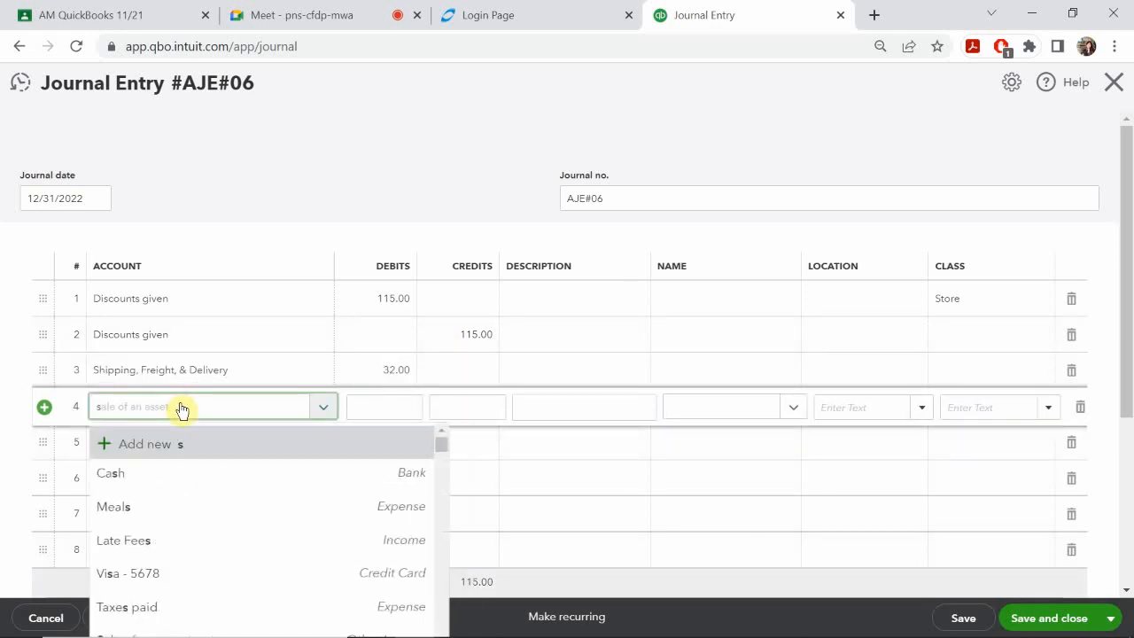
type("h")
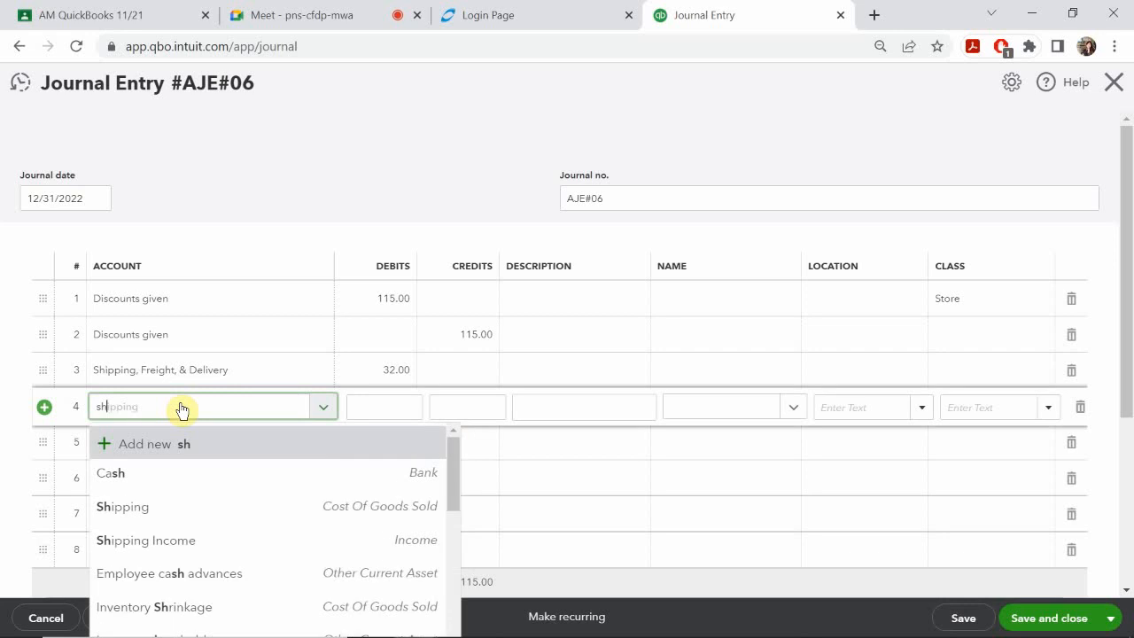
type("o")
key("BackSpace")
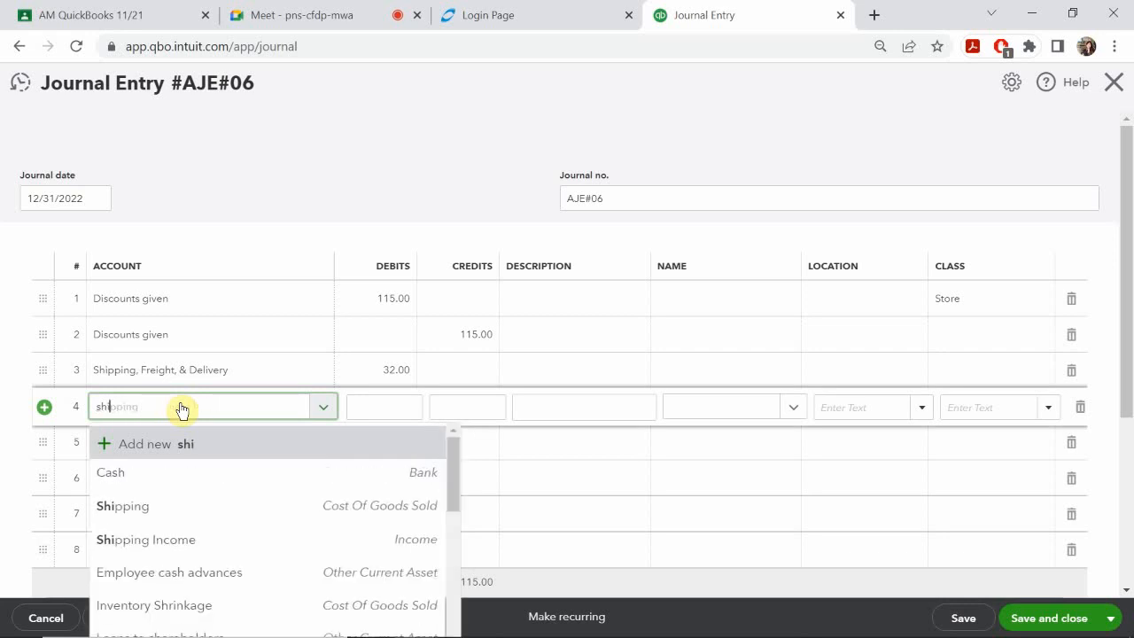
type("ipp")
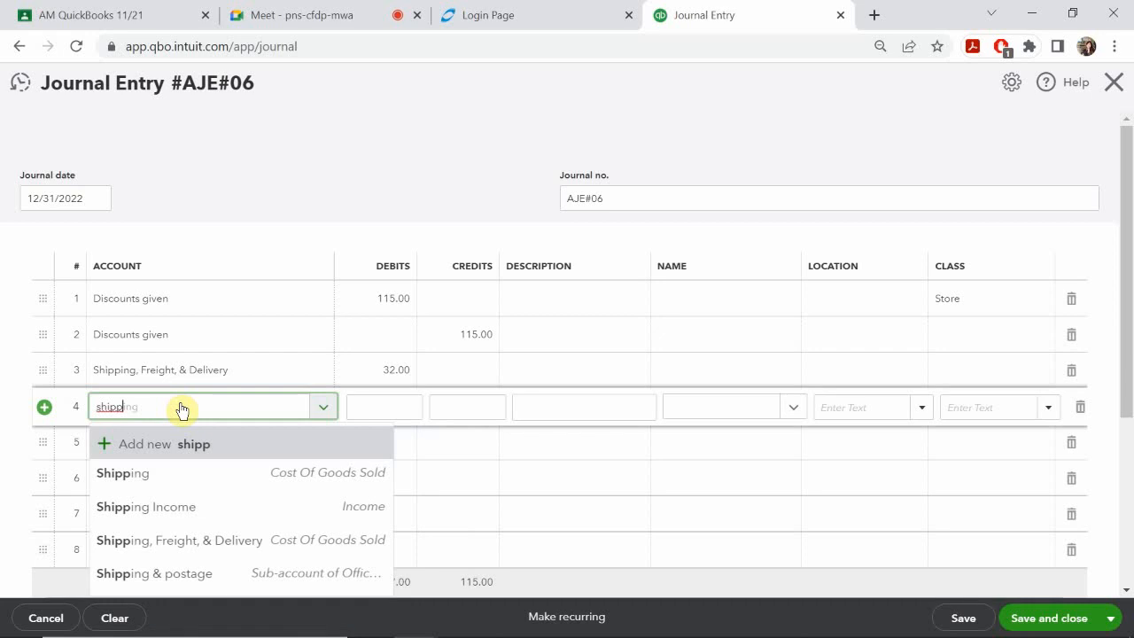
key("BackSpace")
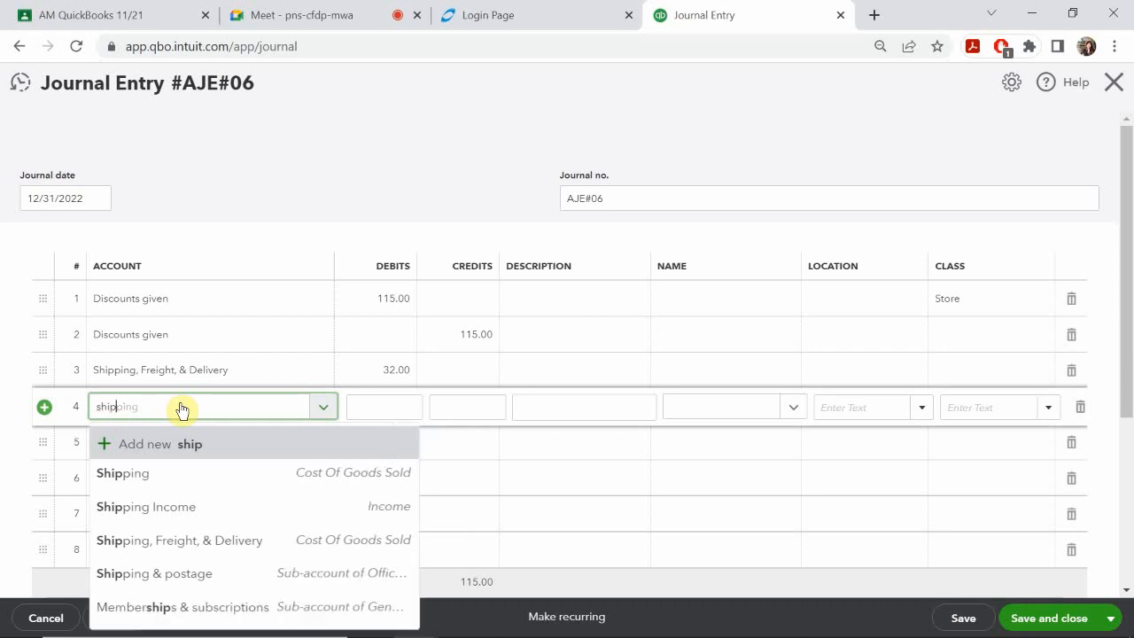
key("BackSpace")
key("BackSpace")
key("BackSpace")
key("BackSpace")
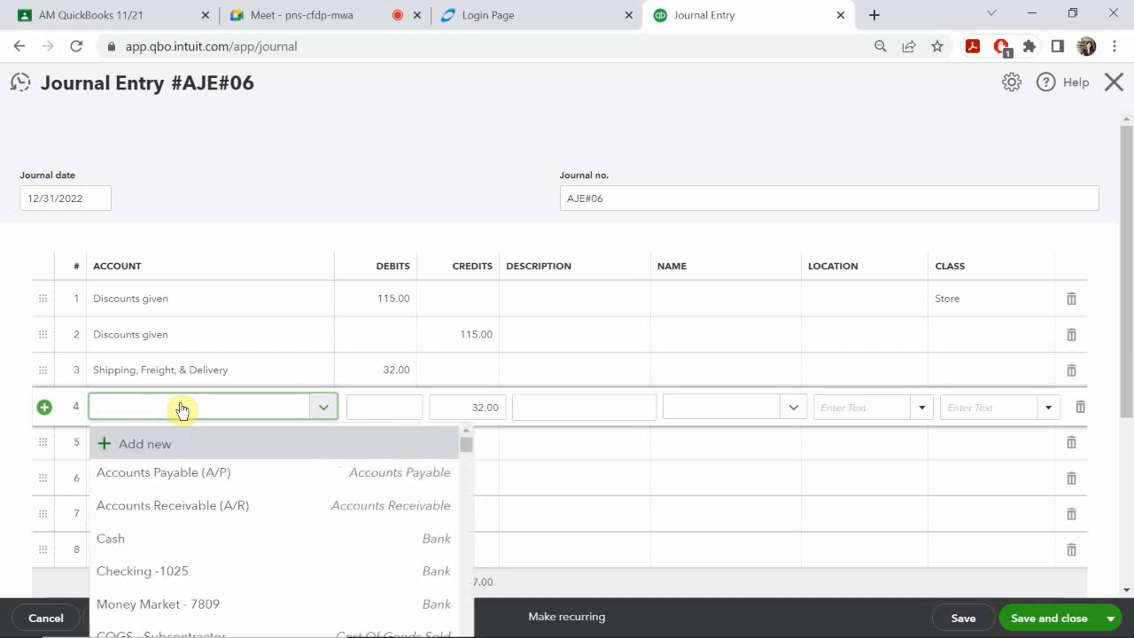
- Clear the accounts and the 32.00 amounts from the third and fourth lines of the journal entry
left_click(234, 381)
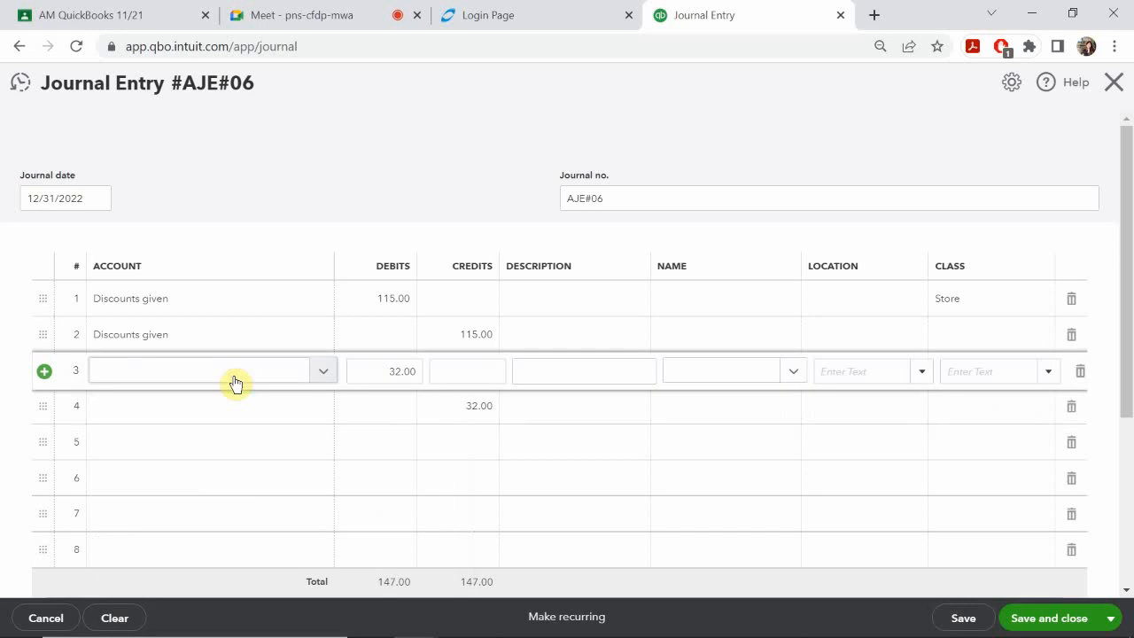
left_click(405, 372)
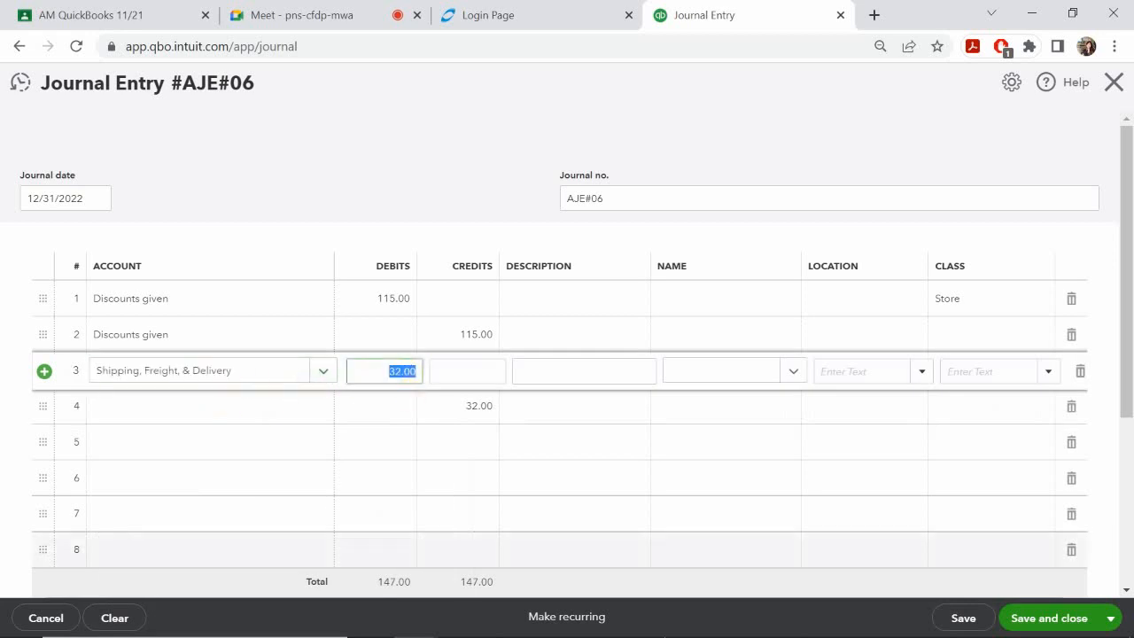
key("BackSpace")
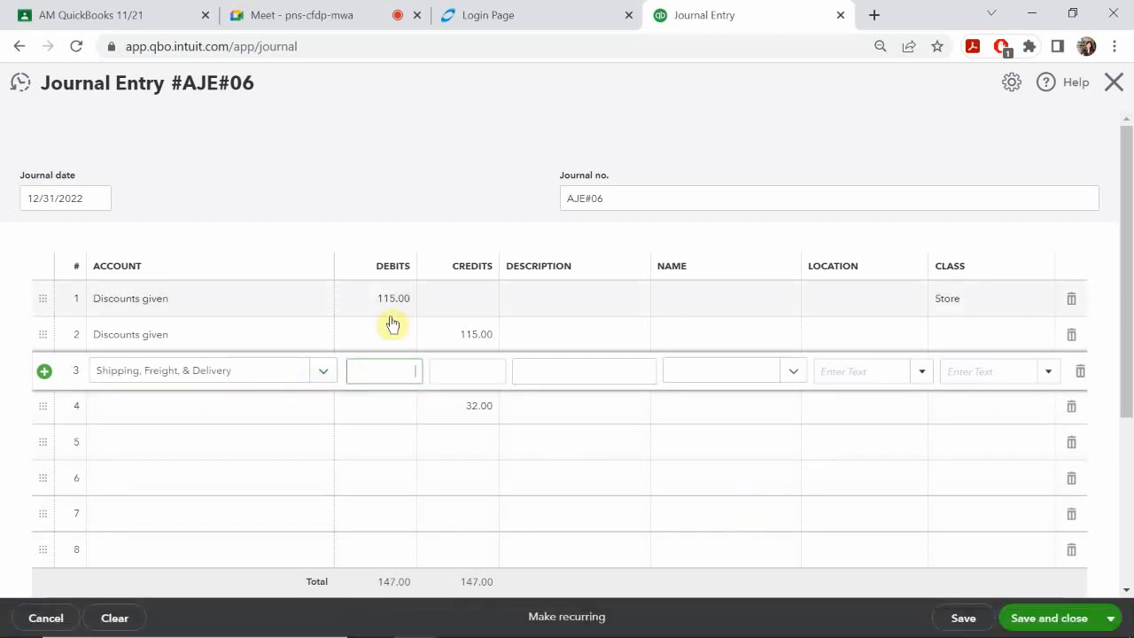
left_click(458, 406)
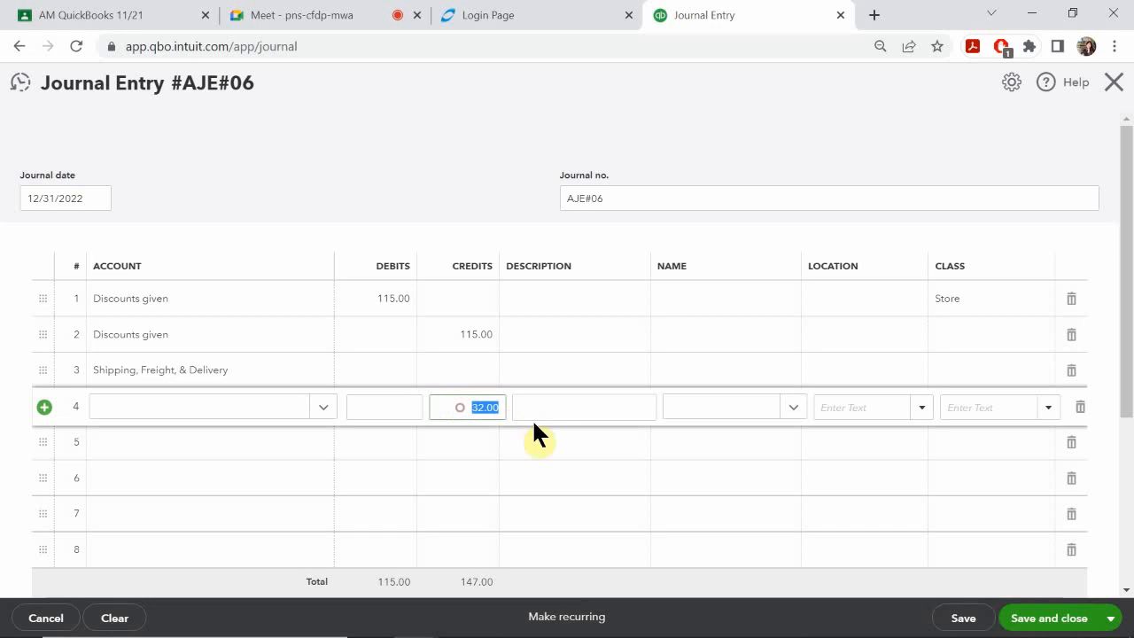
key("BackSpace")
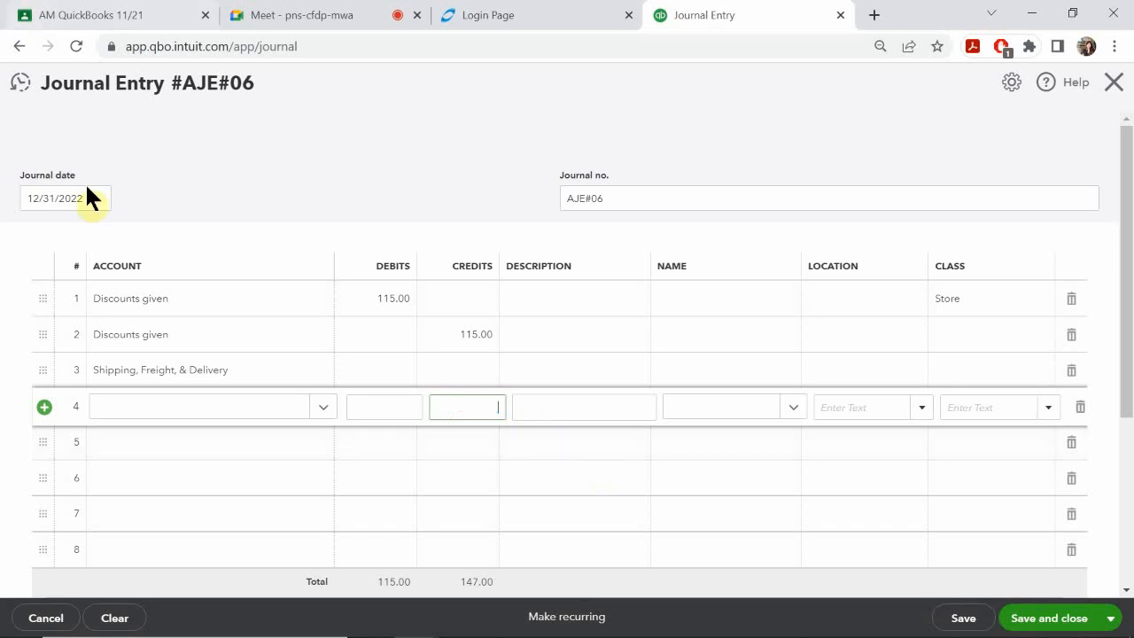
left_click(245, 377)
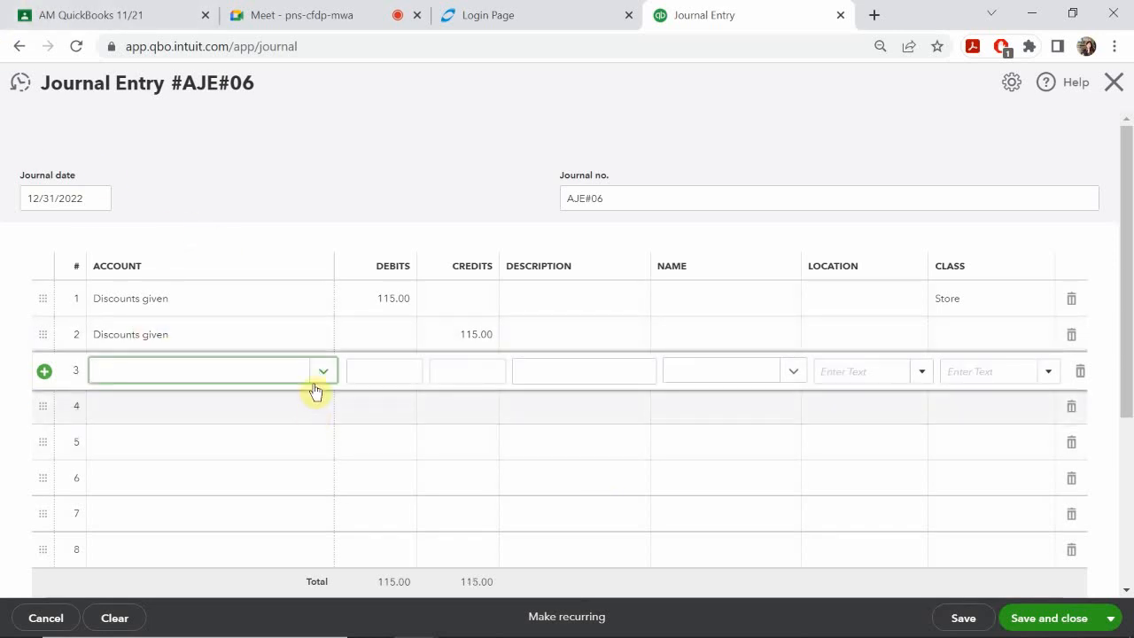
type("Shipping, Freight, & Deliver")
left_click(688, 417)
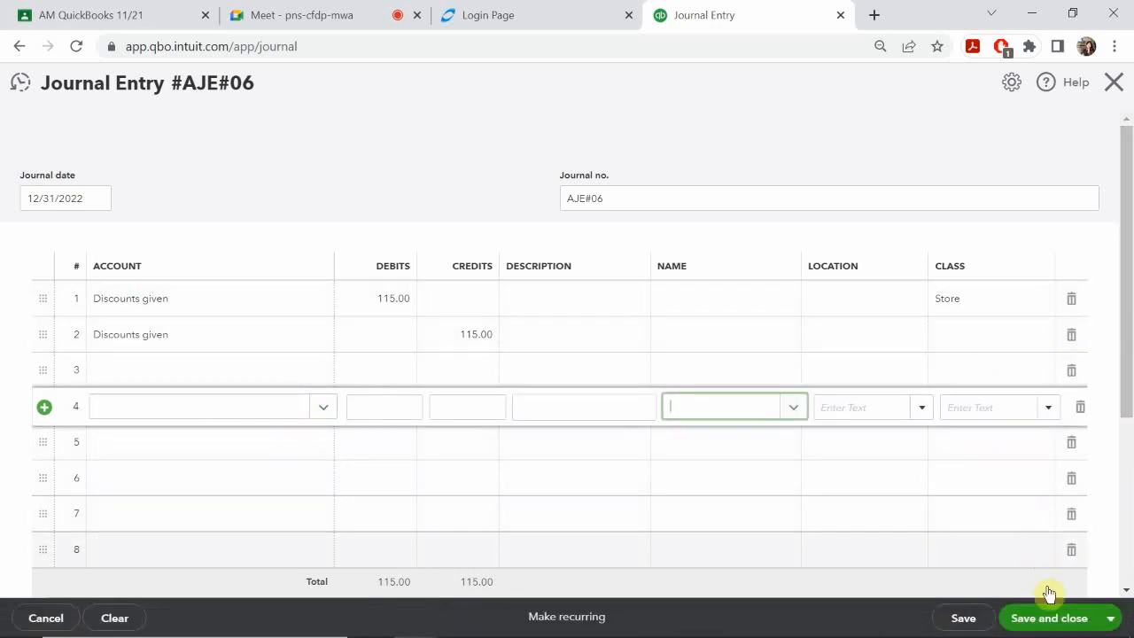
- Save and close the journal entry, accepting the missing Class fields
left_click(1072, 622)
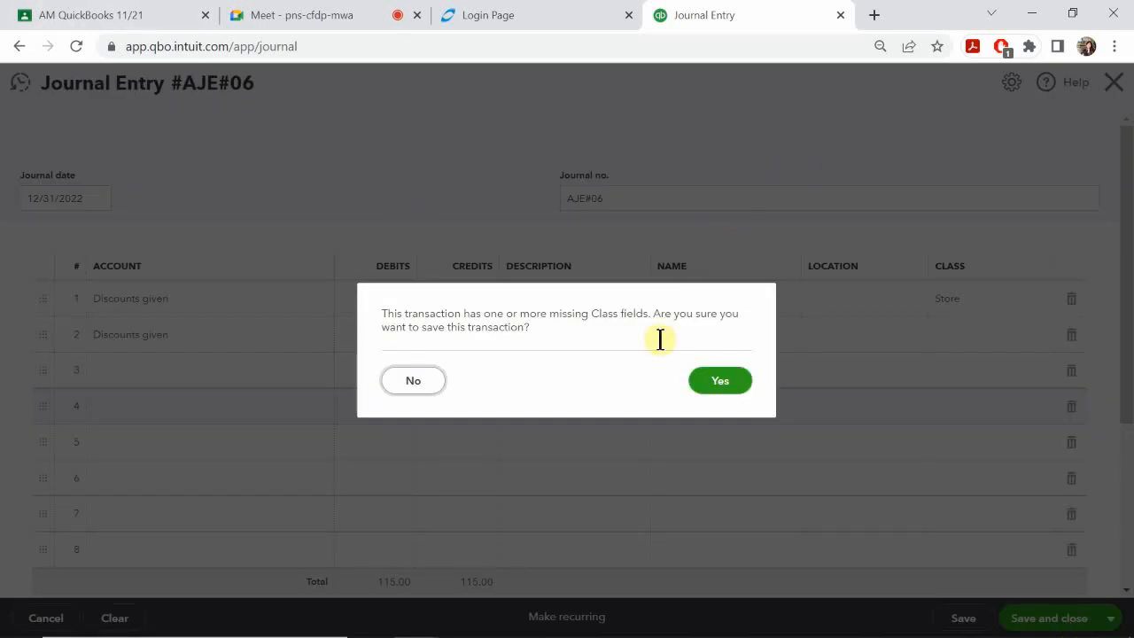
left_click(725, 384)
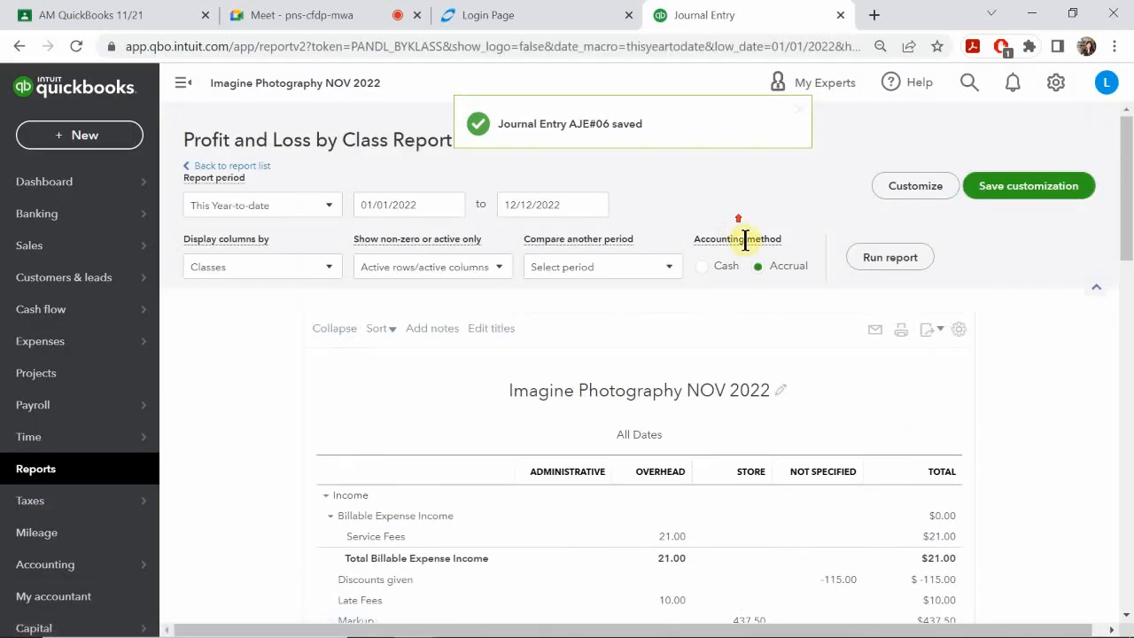
- Run the Profit and Loss by Class report for this year-to-date and check the Discounts given row
left_click(890, 256)
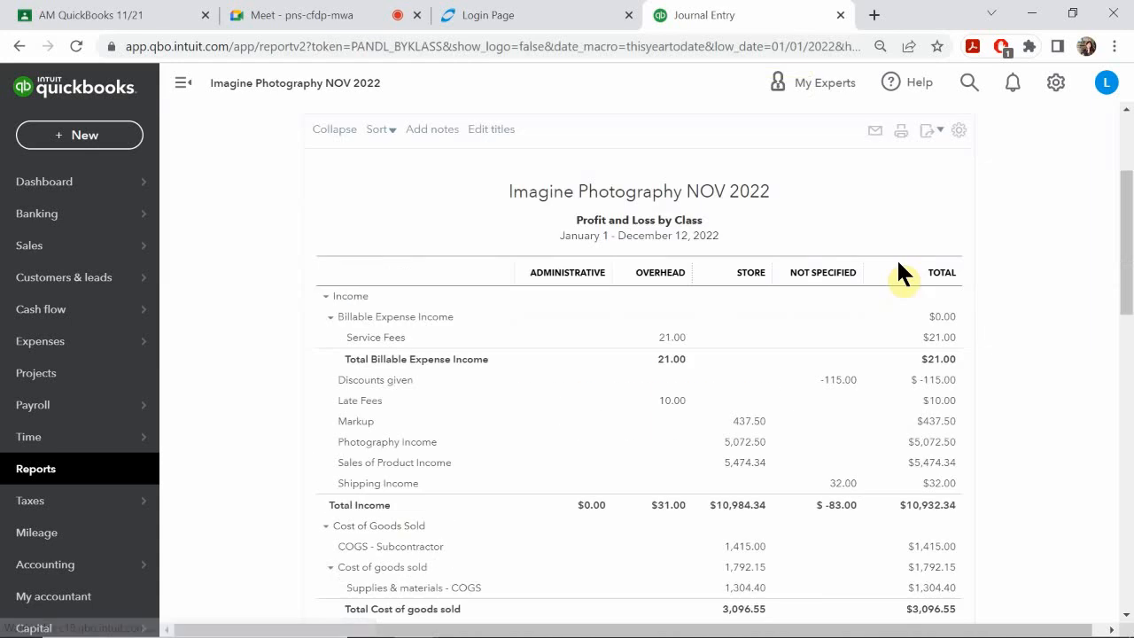
scroll(806, 350, "down", 1)
scroll(801, 336, "down", 2)
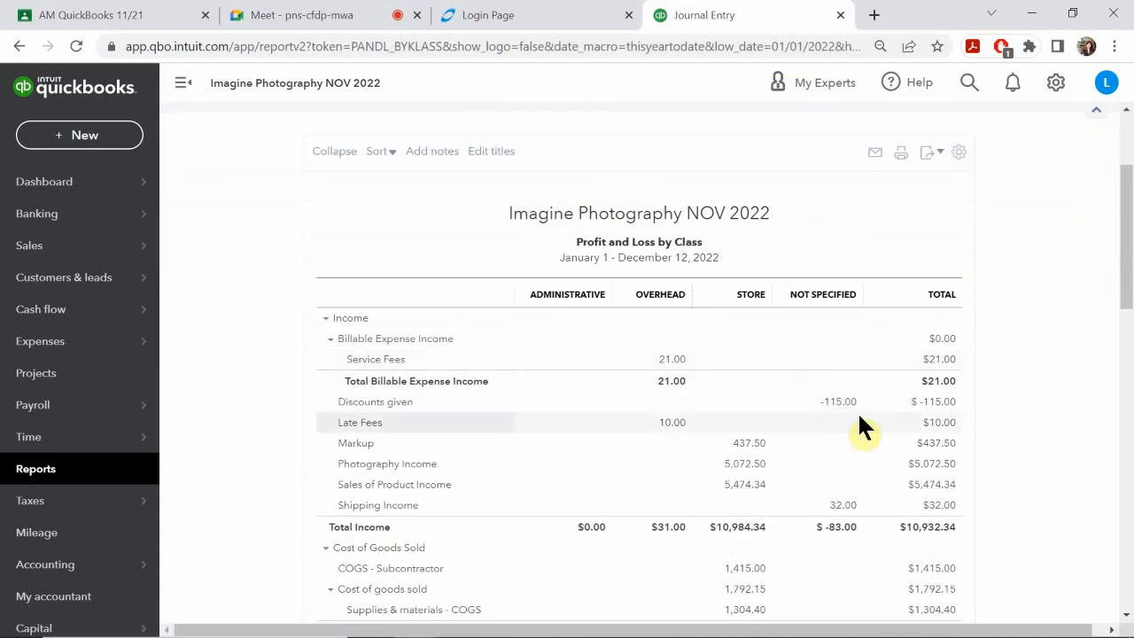
scroll(760, 426, "up", 2)
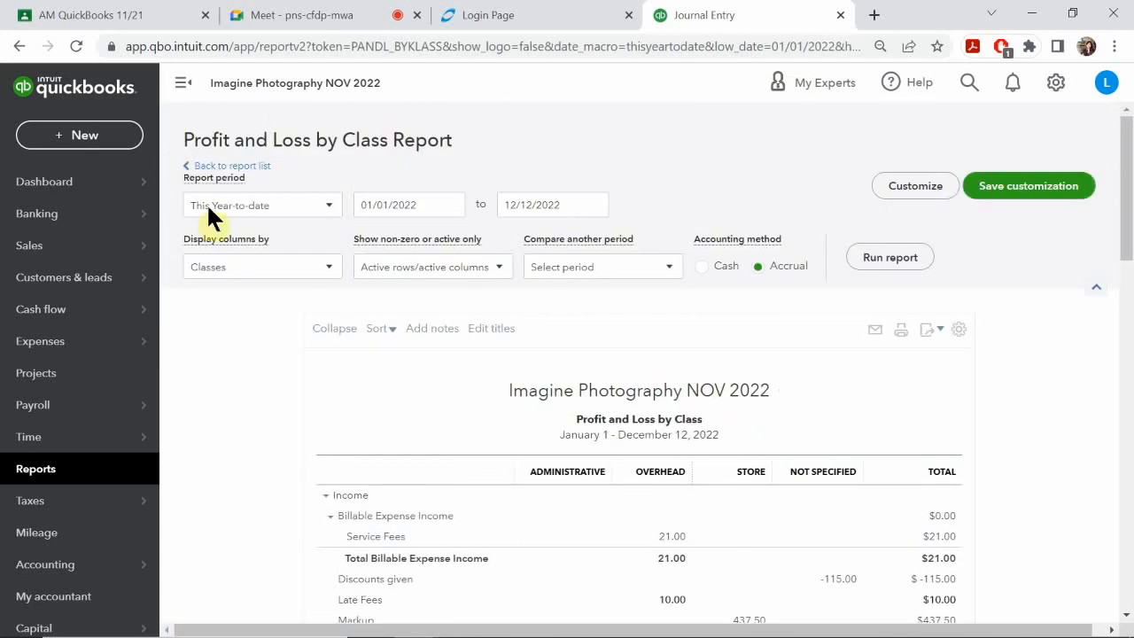
- Rerun the Profit and Loss by Class report for All Dates and review the Discounts given amounts by class
left_click(265, 204)
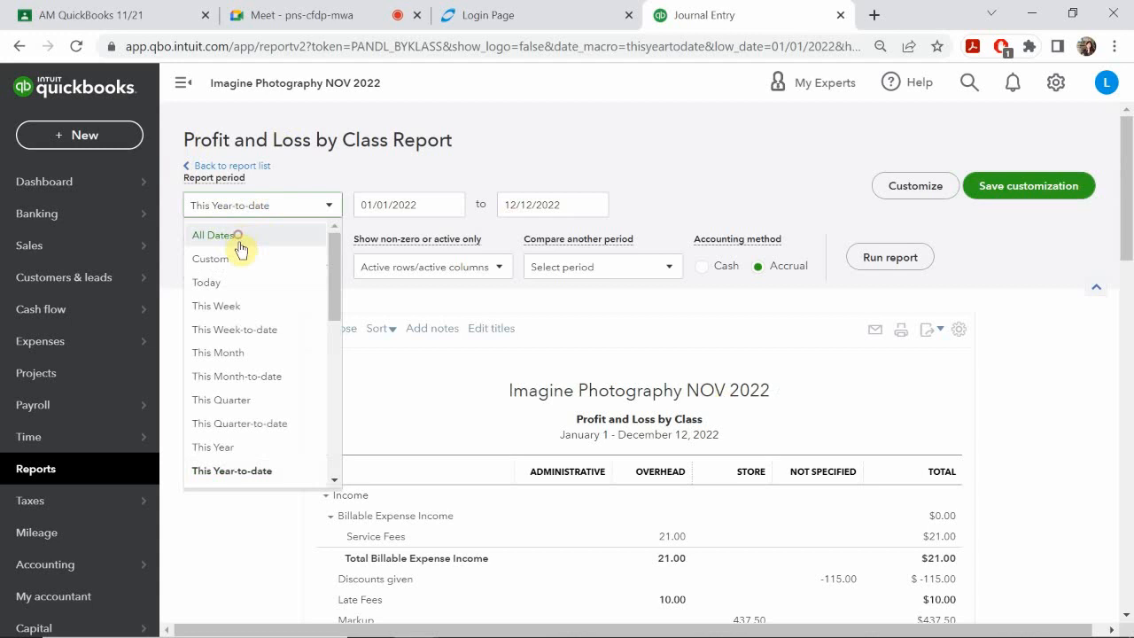
left_click(241, 238)
left_click(894, 256)
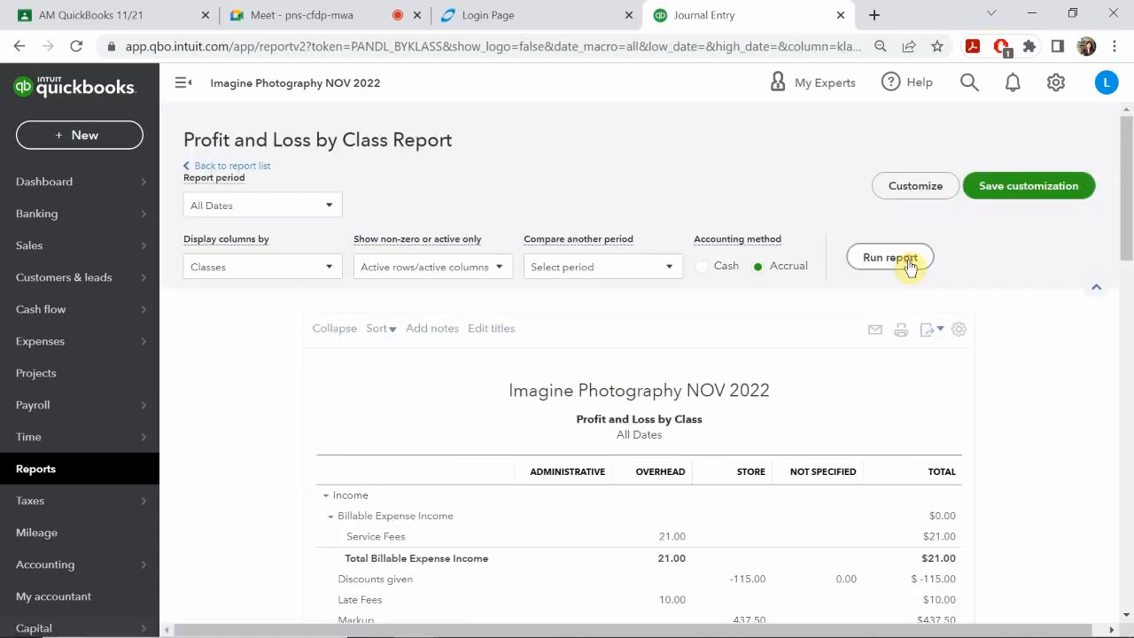
scroll(878, 403, "down", 1)
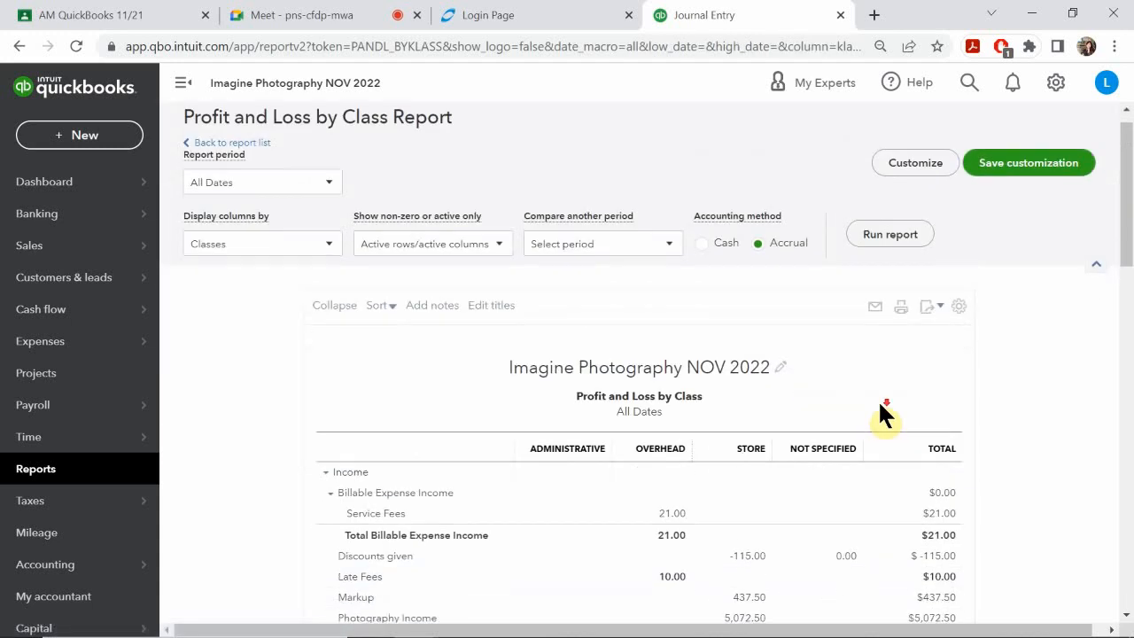
scroll(879, 416, "down", 1)
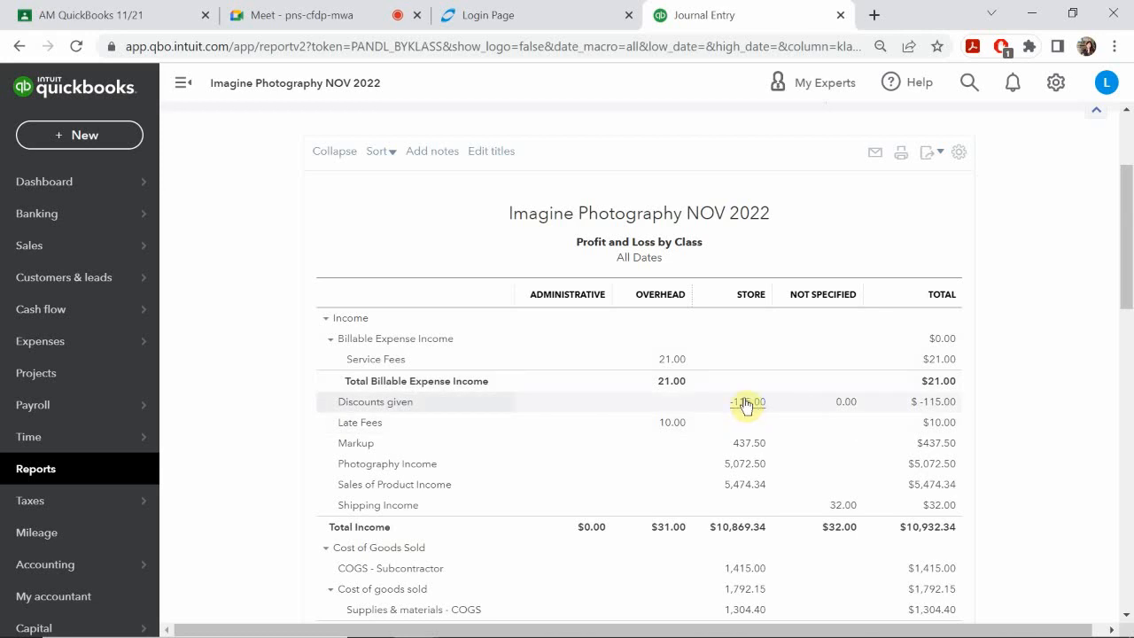
scroll(753, 425, "down", 1)
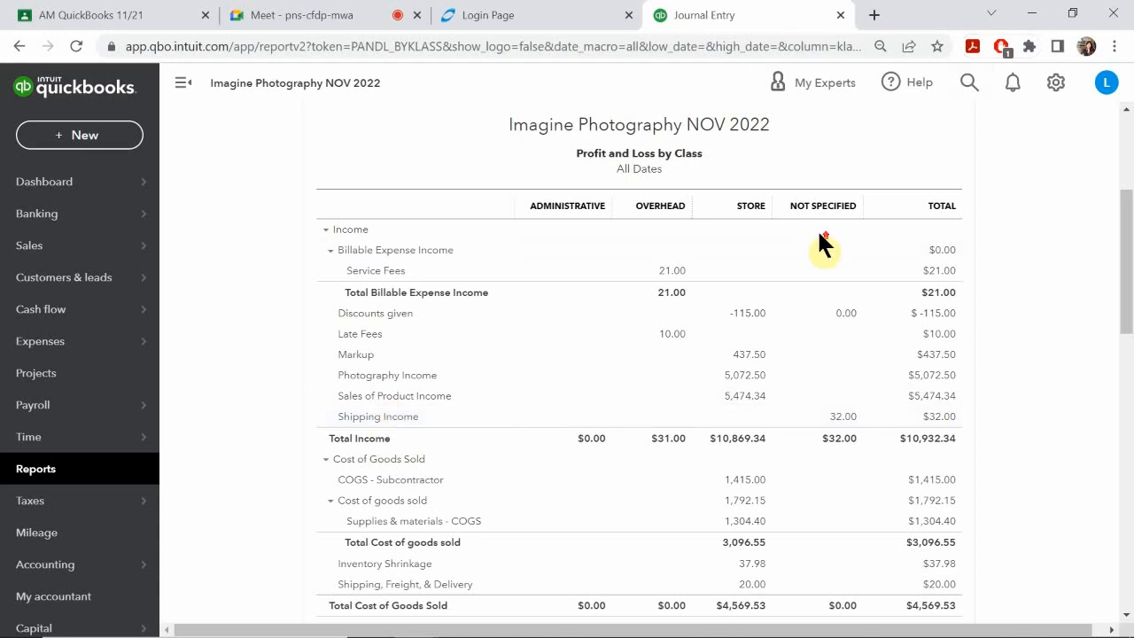
scroll(817, 229, "up", 3)
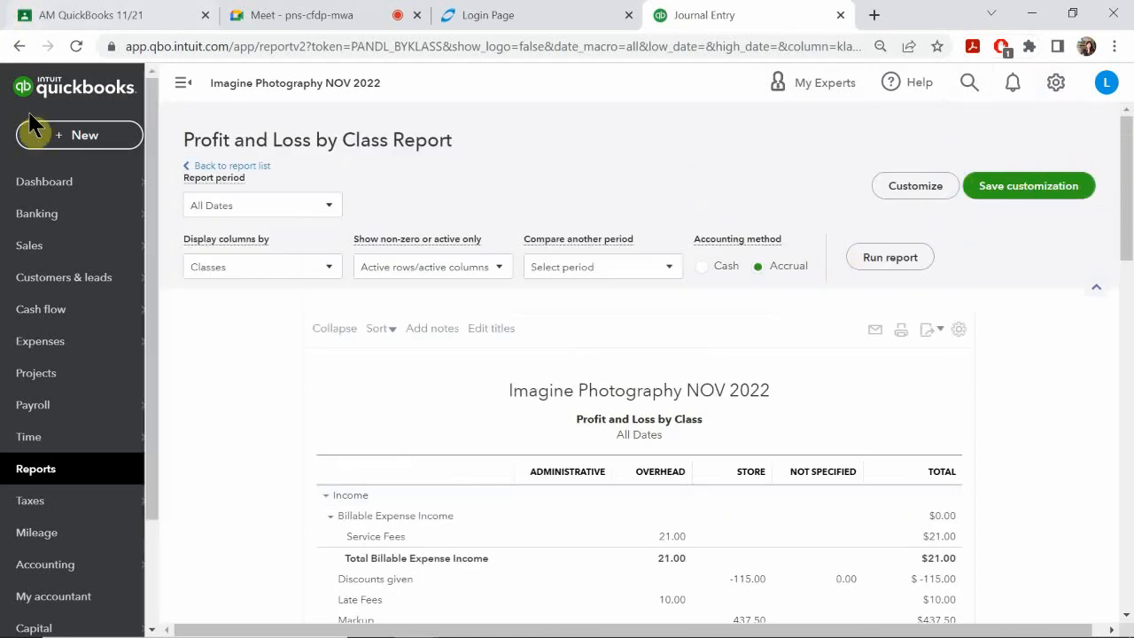
left_click(102, 135)
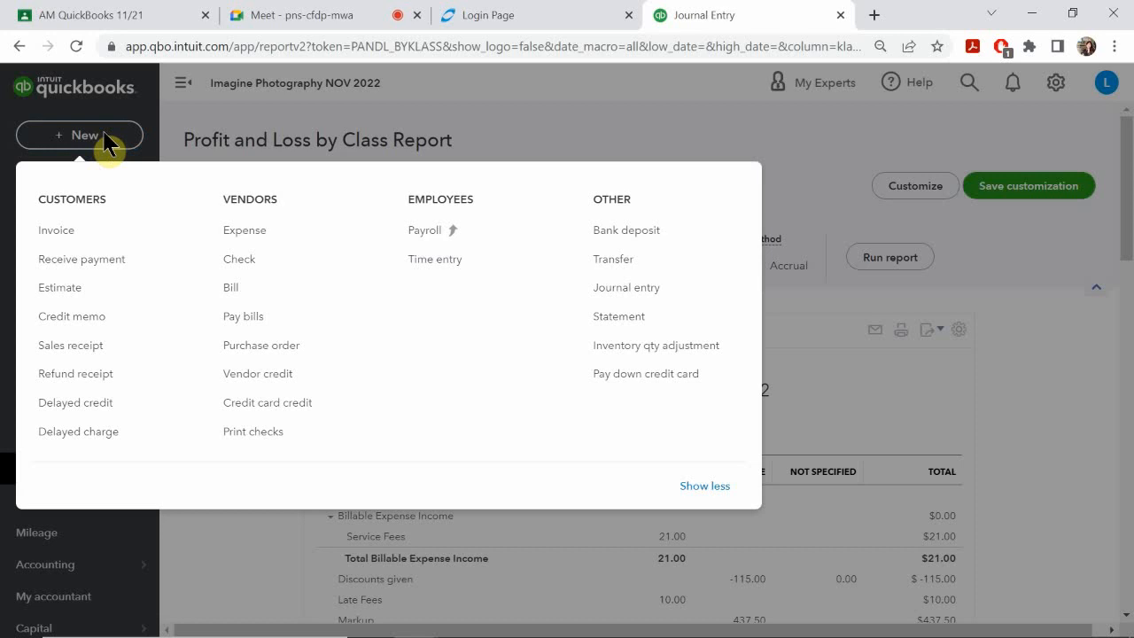
left_click(524, 119)
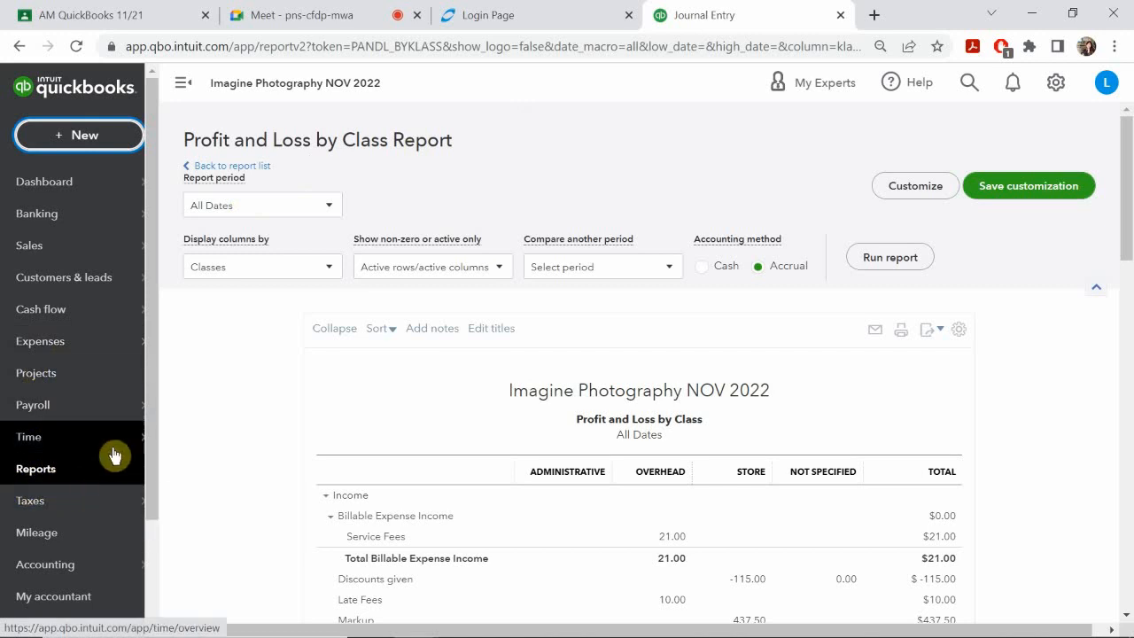
mouse_move(120, 452)
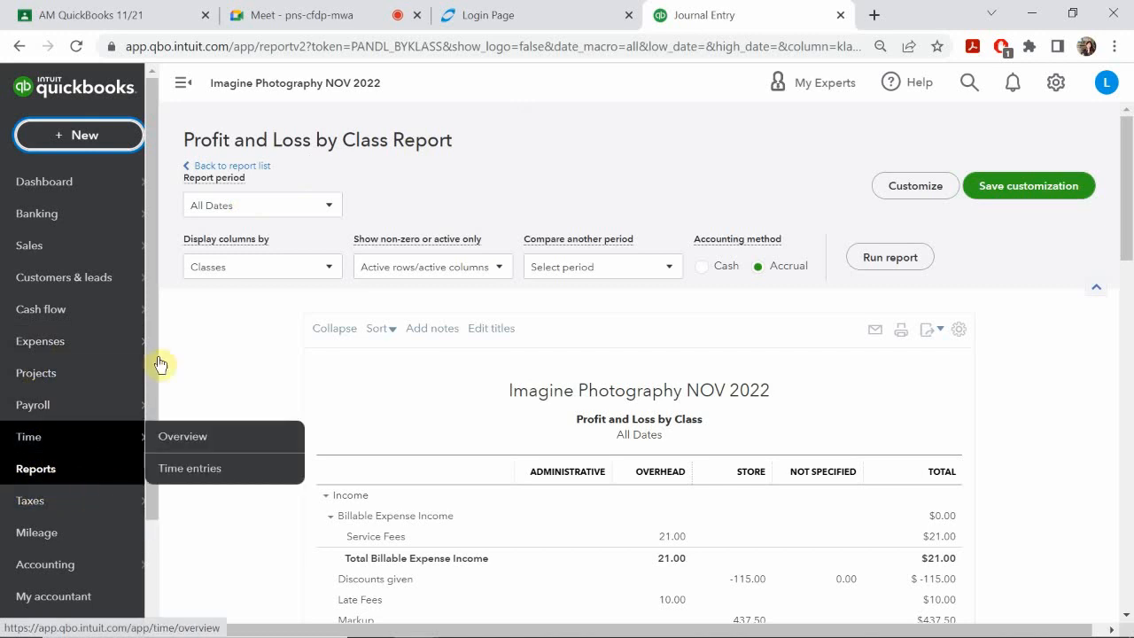
- Start a new journal entry, AJE#07, dated 12/31/2022
left_click(78, 130)
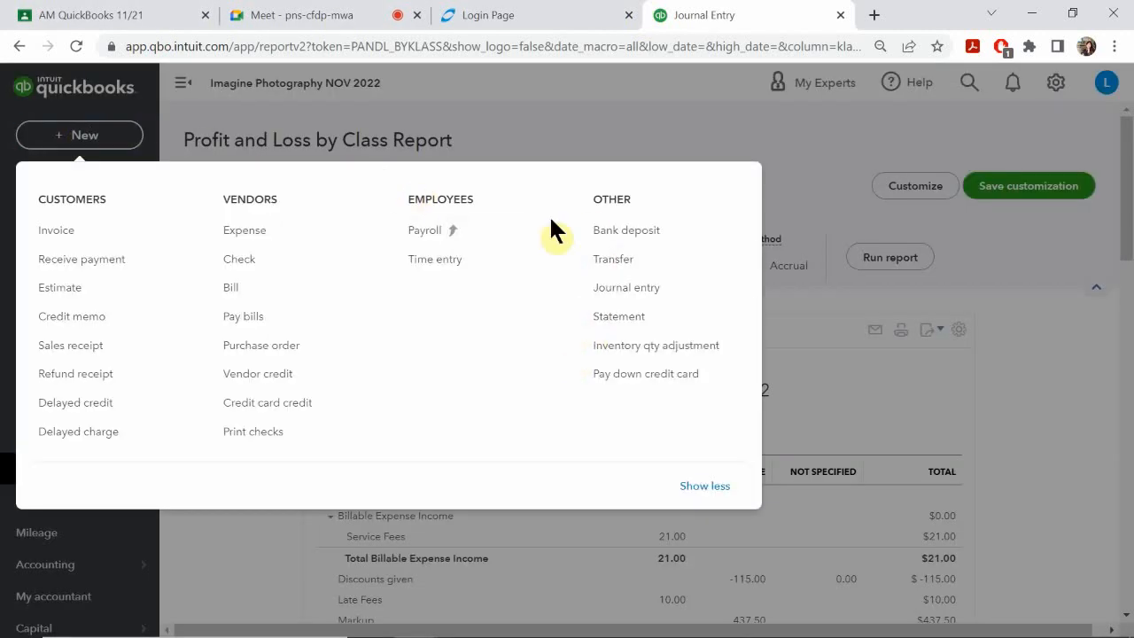
left_click(627, 288)
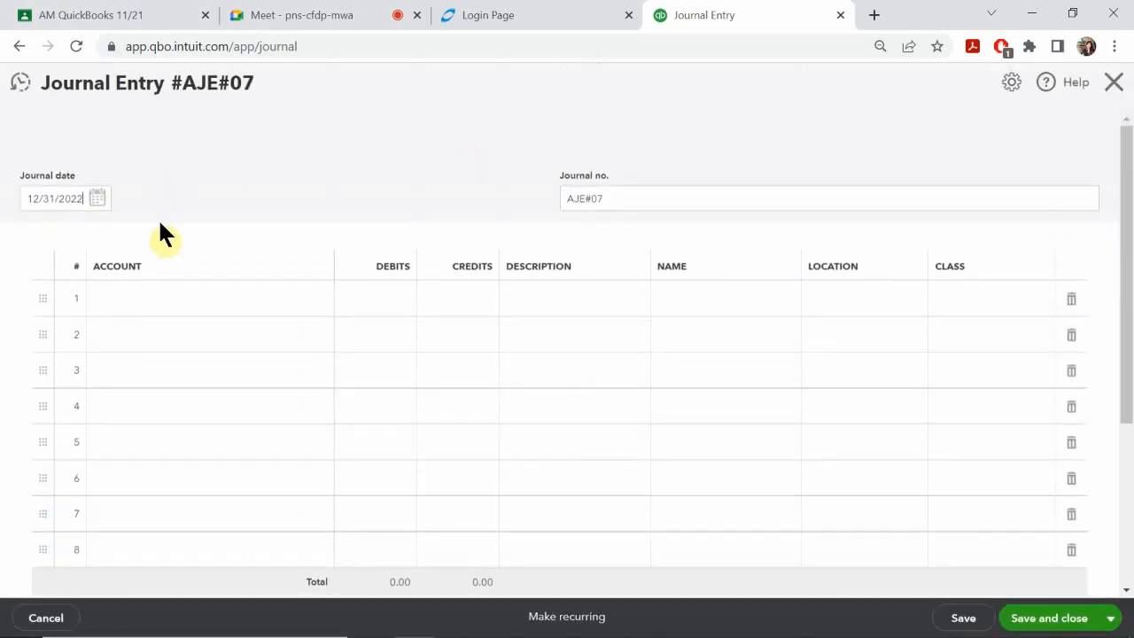
left_click(34, 195)
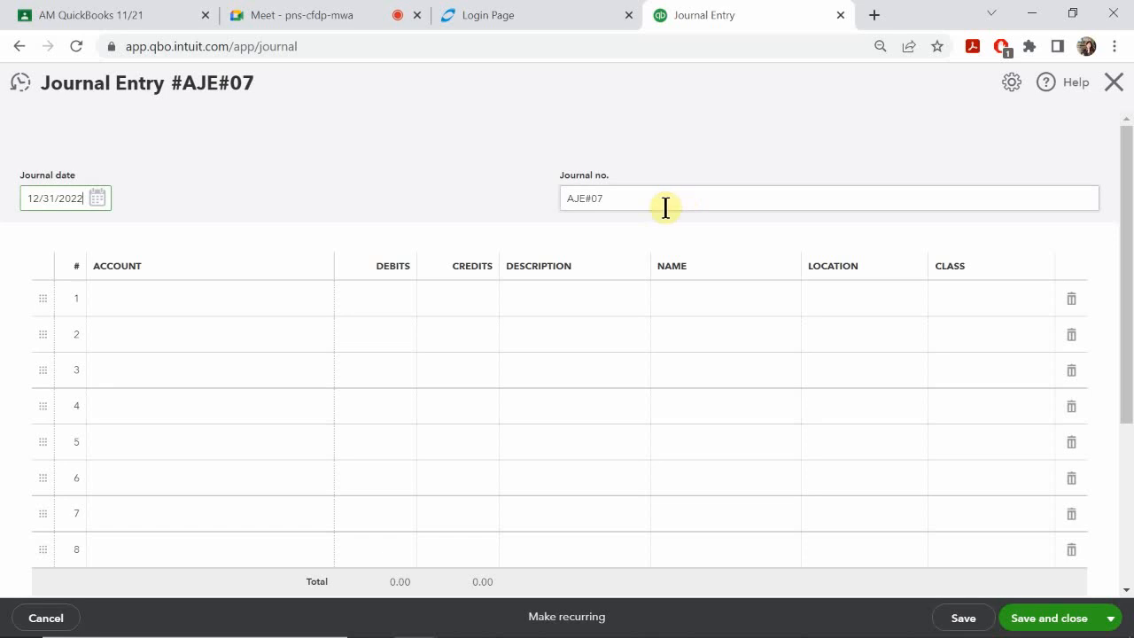
- Set the account on the first two lines of the journal entry to Shipping Income
left_click(199, 307)
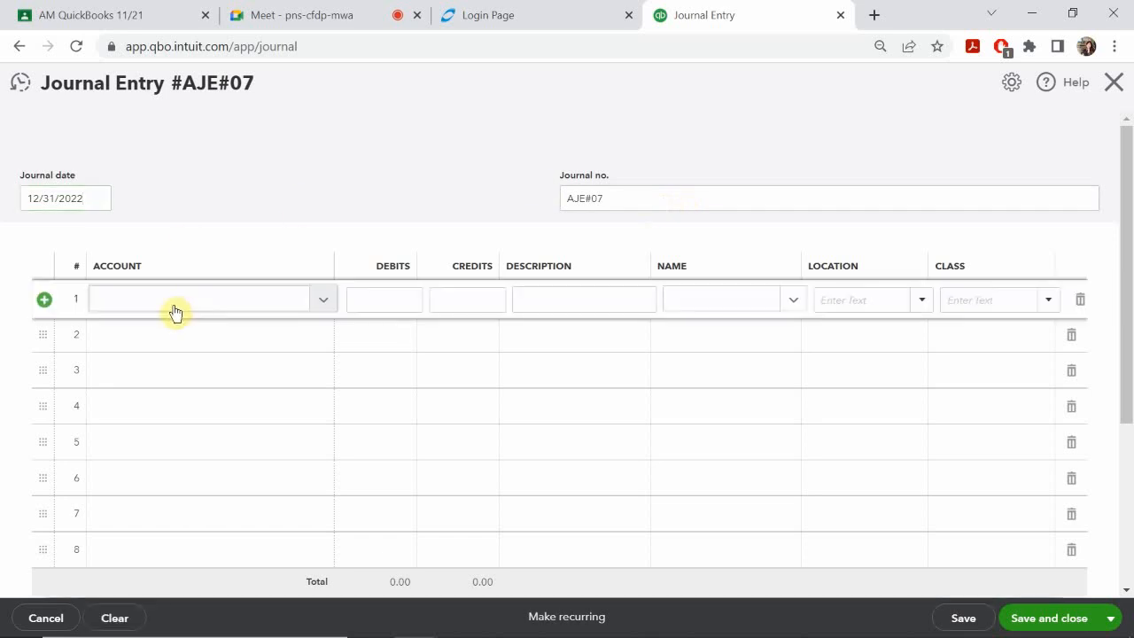
left_click(234, 294)
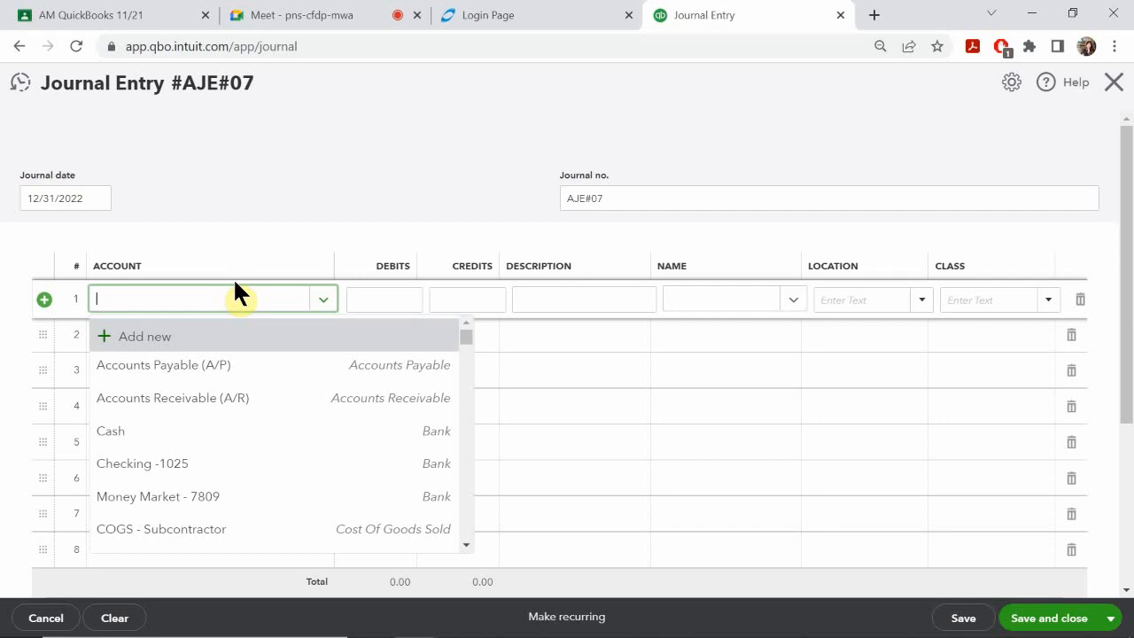
type("s")
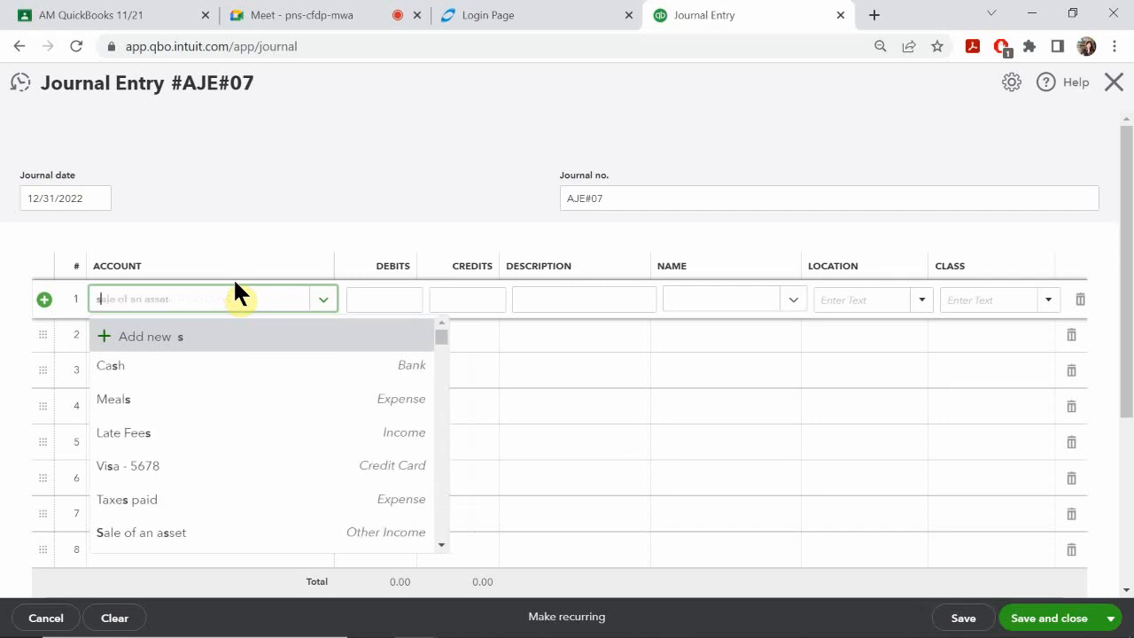
type("j")
key("BackSpace")
type("h")
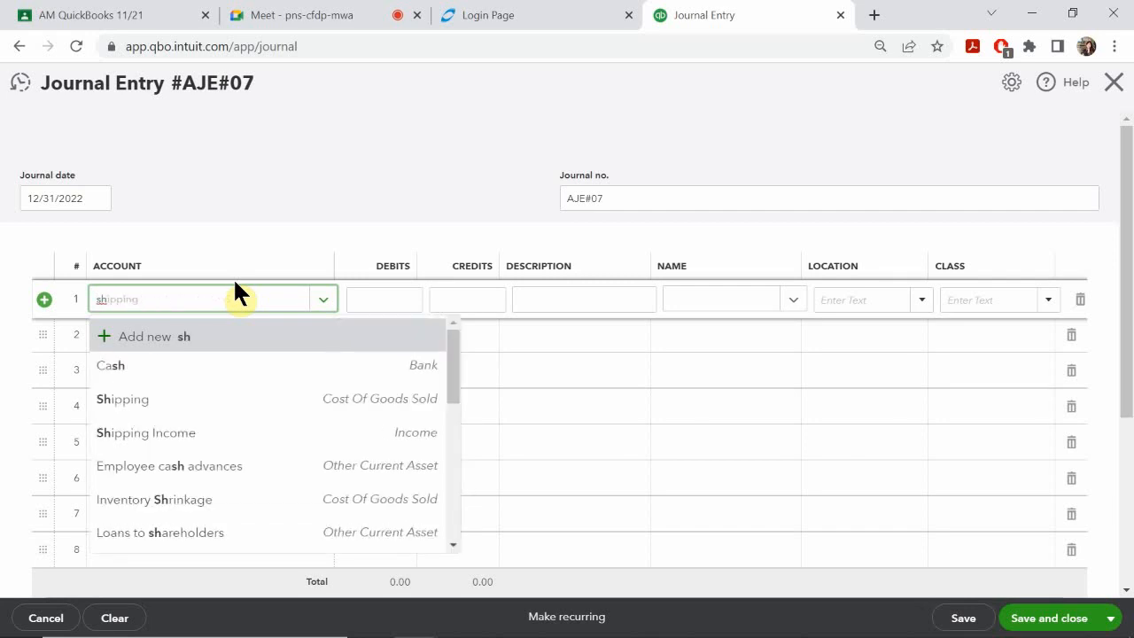
left_click(144, 443)
left_click(172, 346)
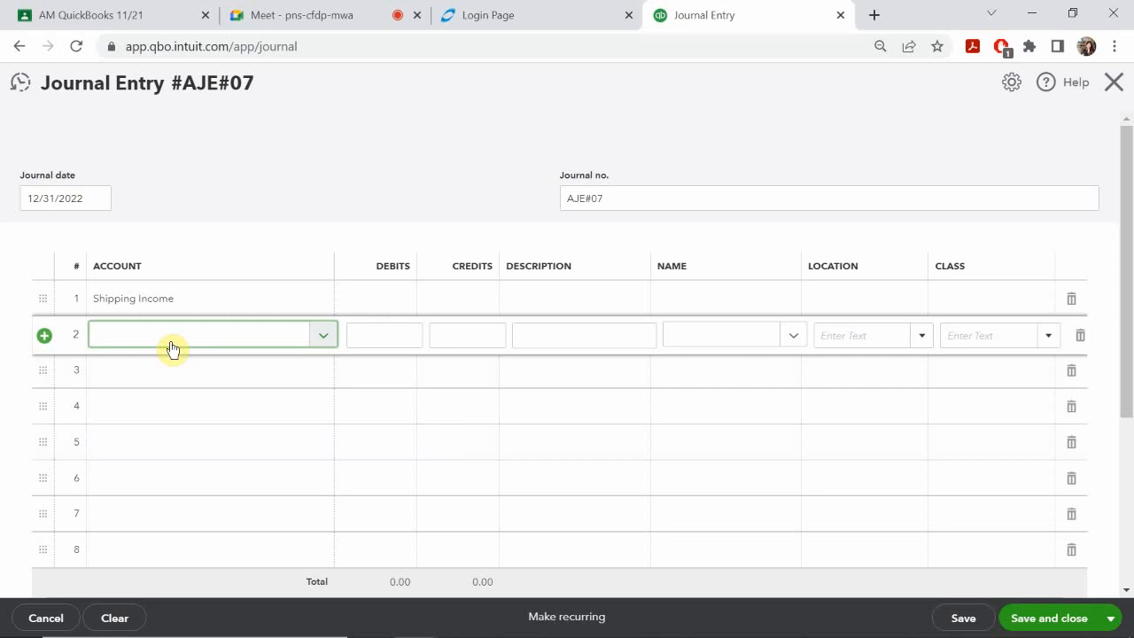
type("s")
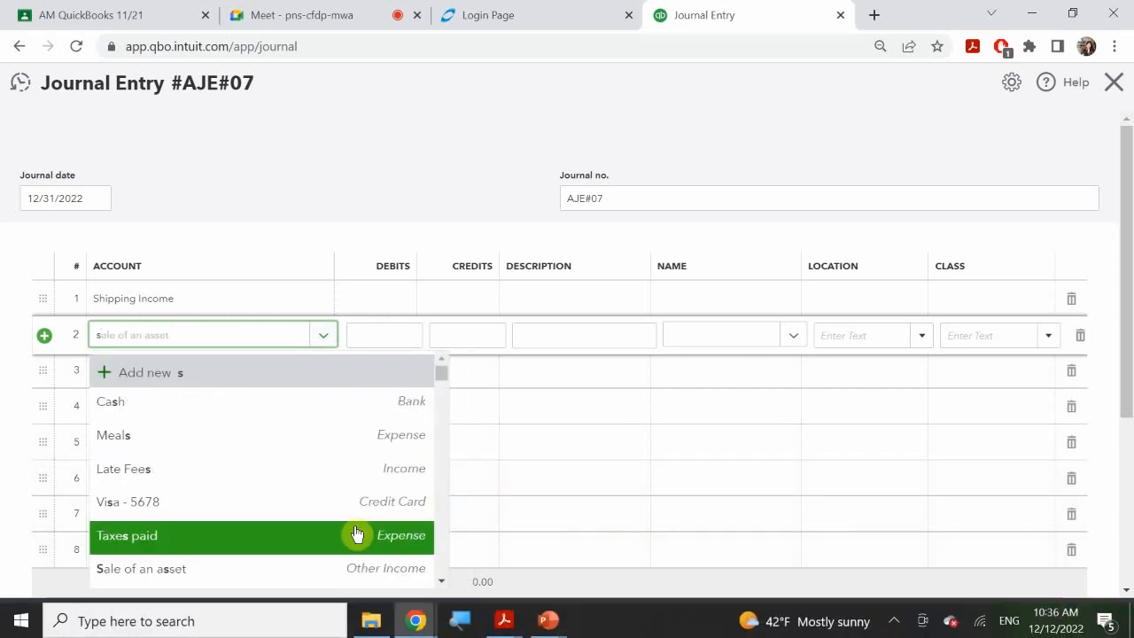
type("h")
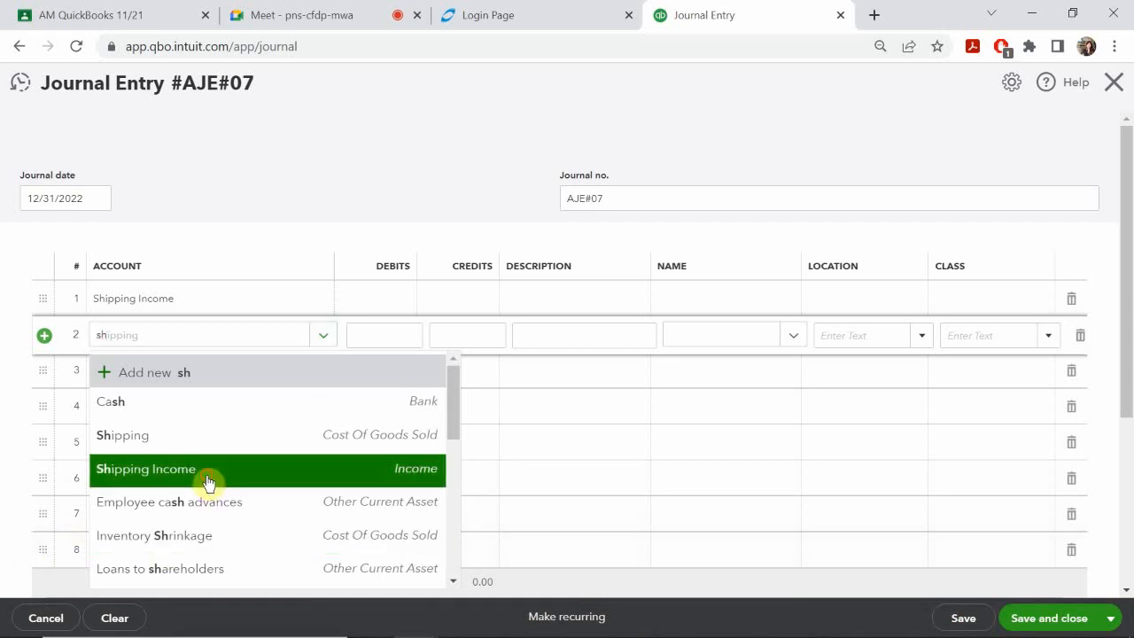
left_click(241, 475)
- Enter a 32.00 debit on the first Shipping Income line and a 32.00 credit on the second
left_click(395, 296)
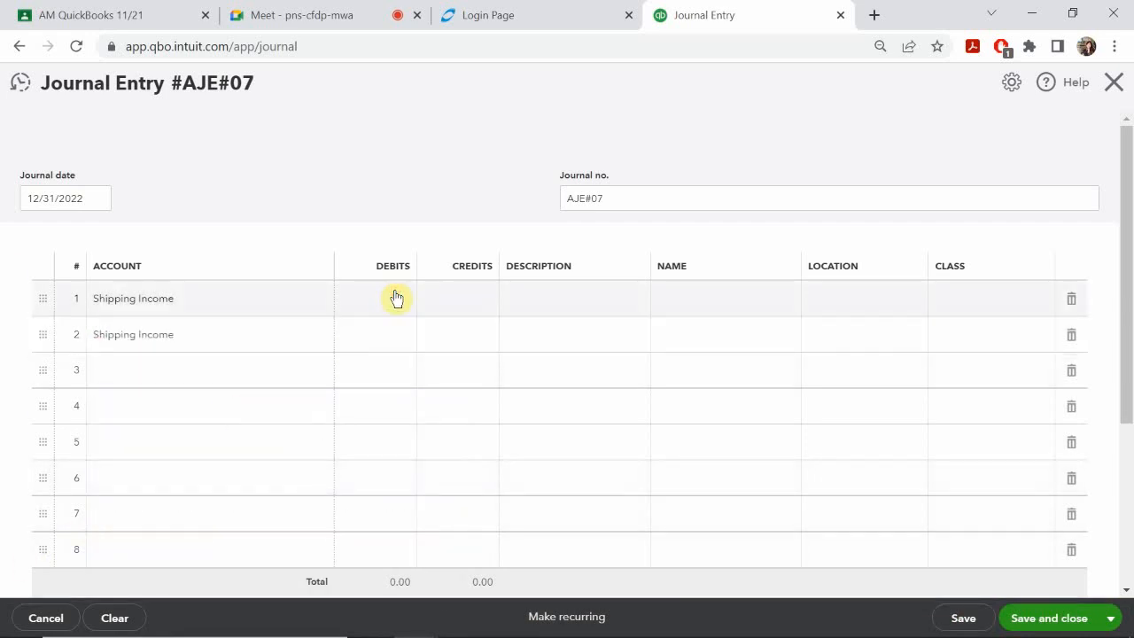
type("32")
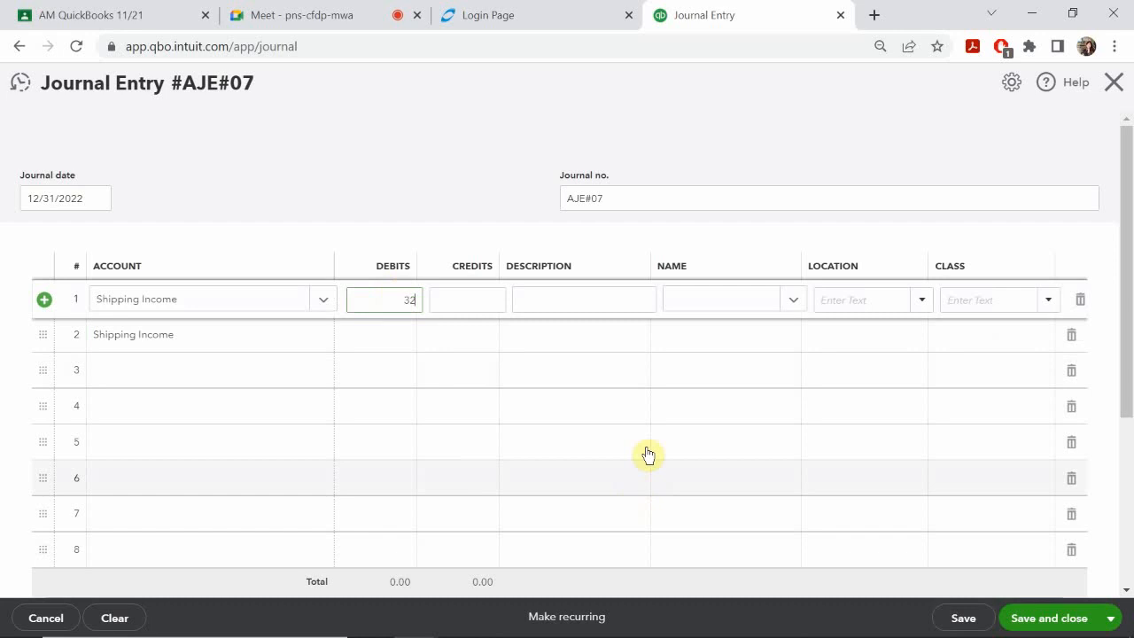
left_click(475, 337)
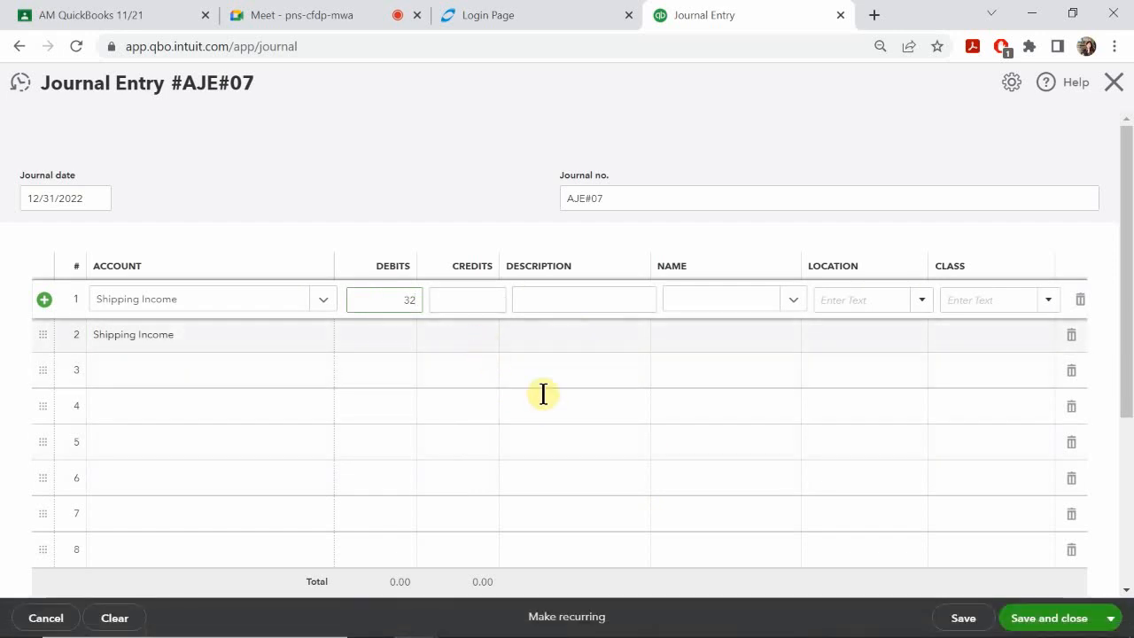
type("32")
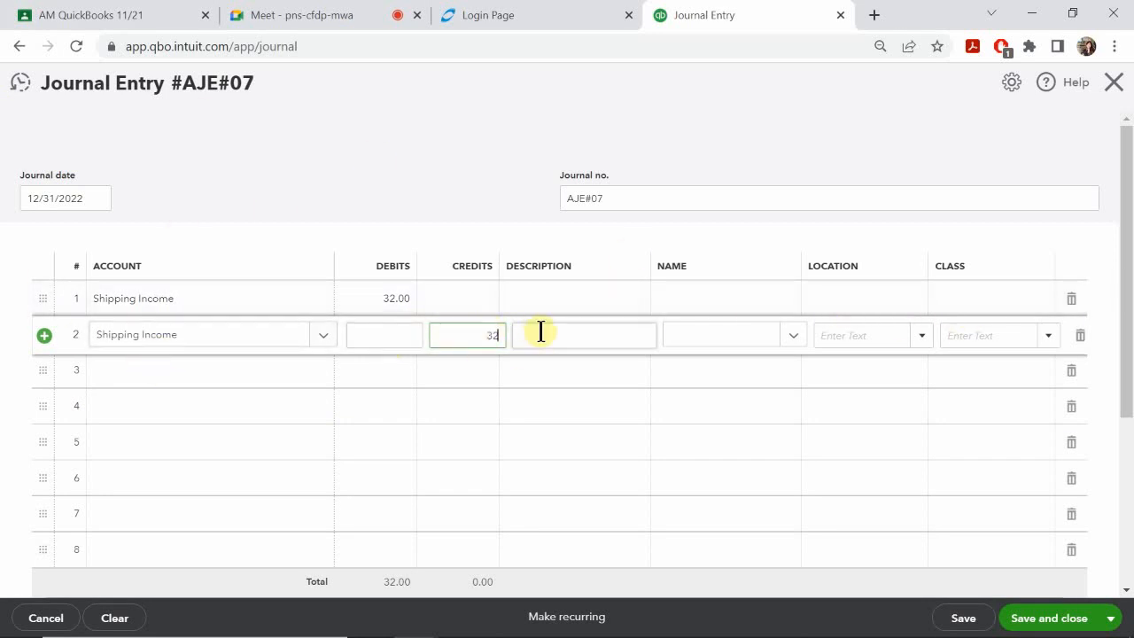
- Assign class Store and location Walnut Creek to the credit line, and save and close the journal entry despite the missing fields
left_click(896, 342)
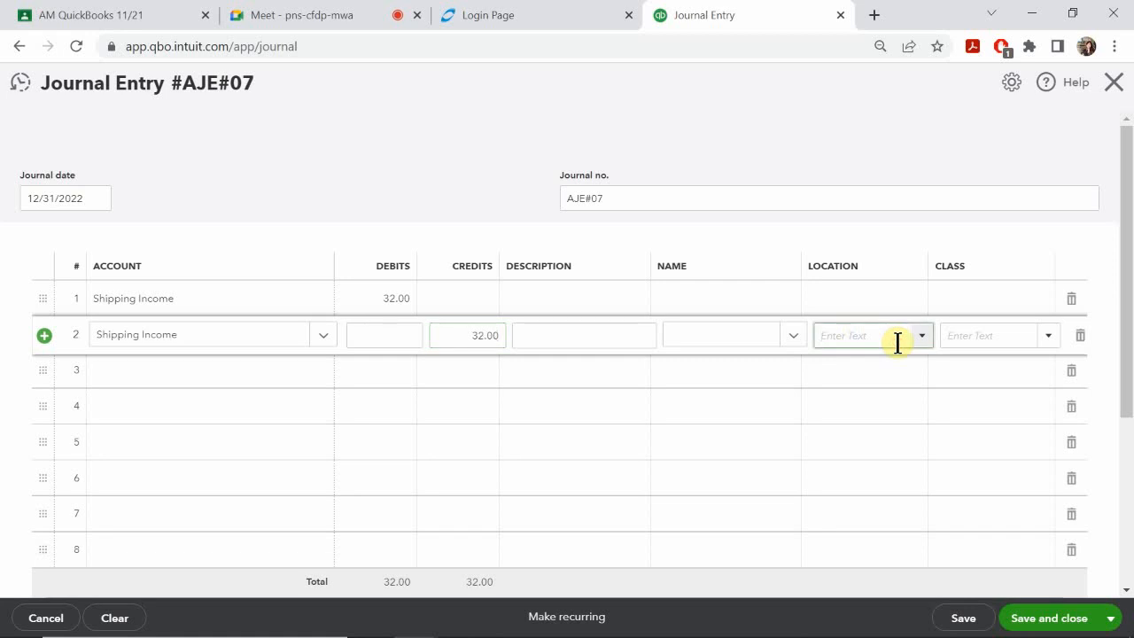
left_click(980, 335)
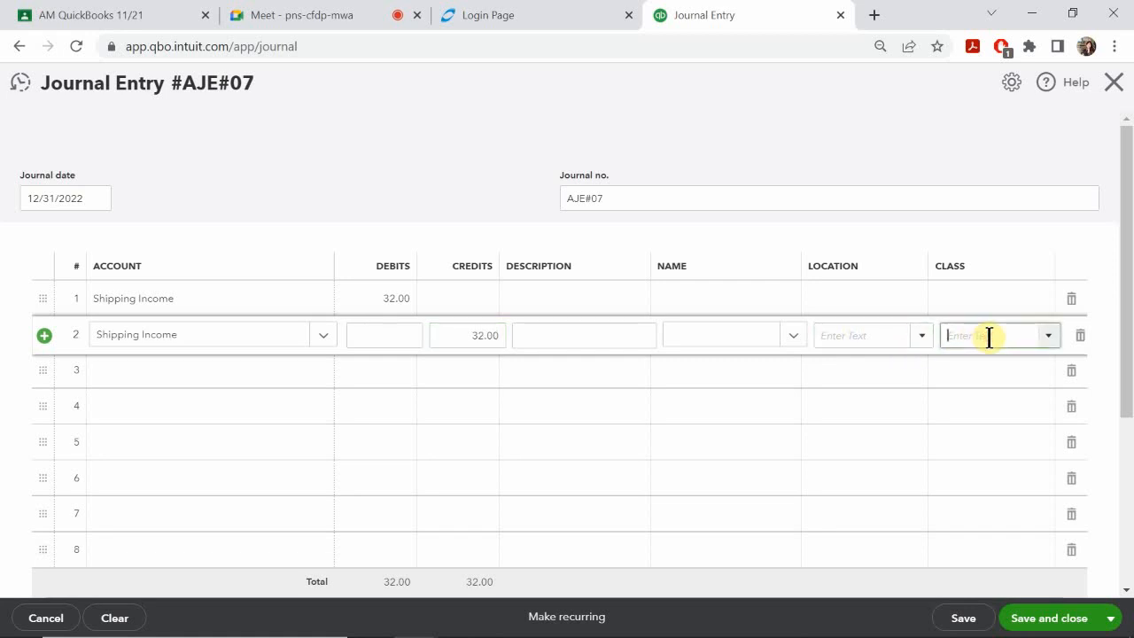
left_click(1051, 335)
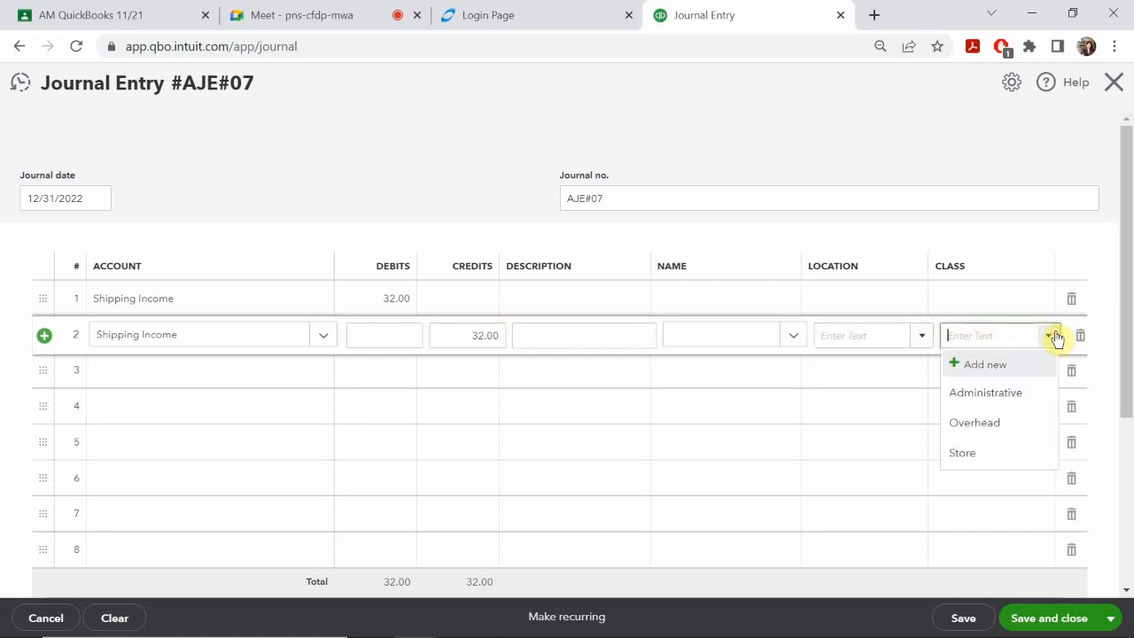
left_click(960, 453)
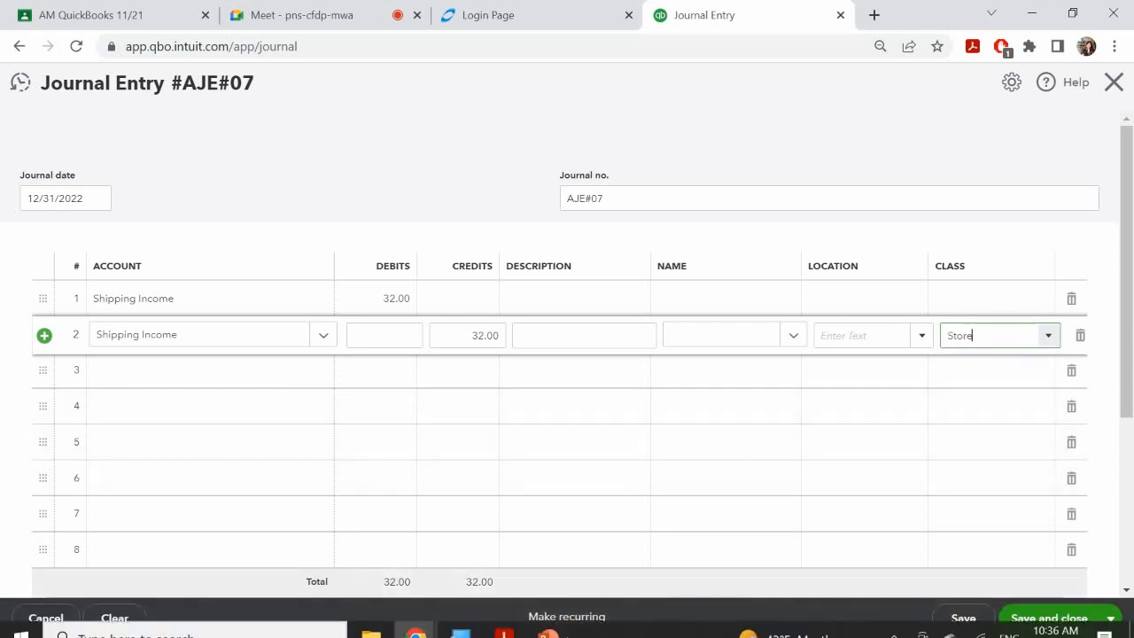
mouse_move(549, 623)
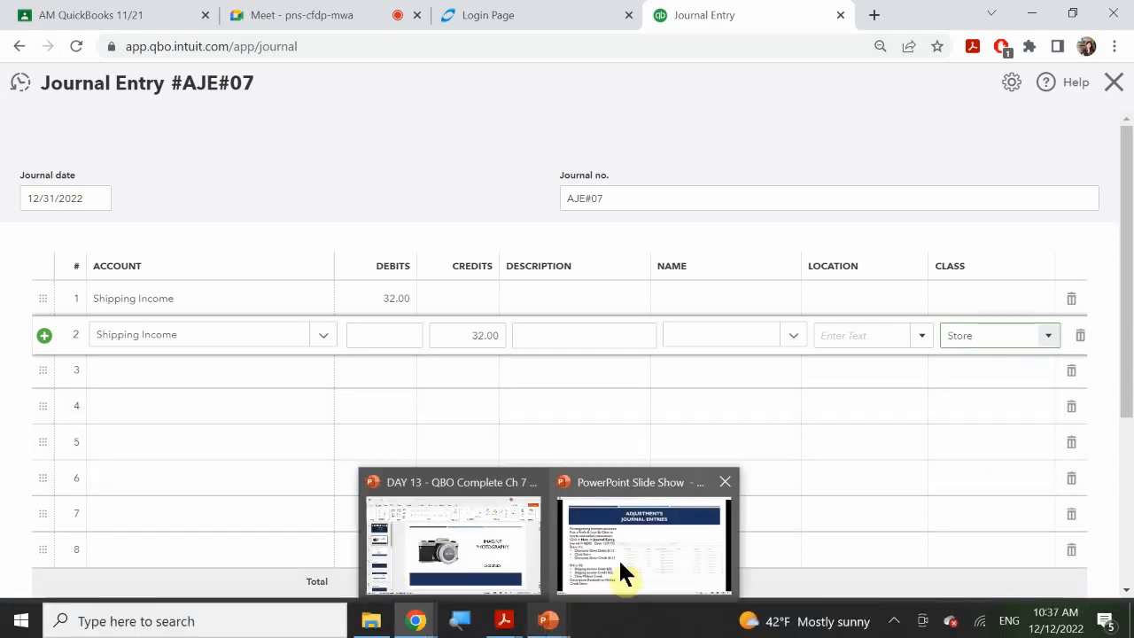
mouse_move(620, 557)
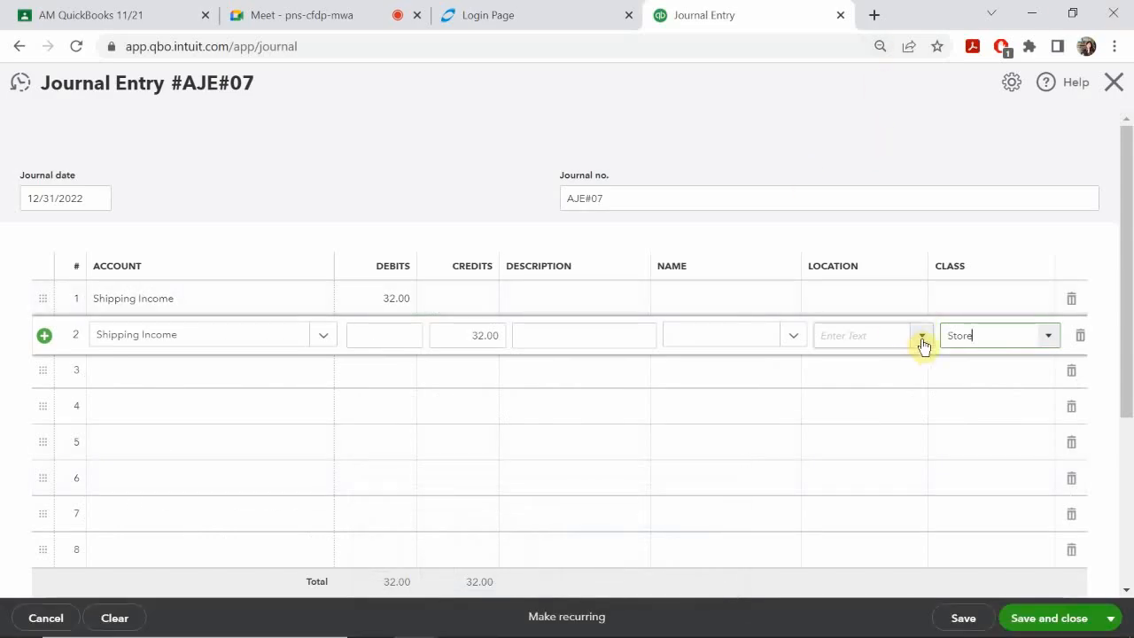
left_click(927, 337)
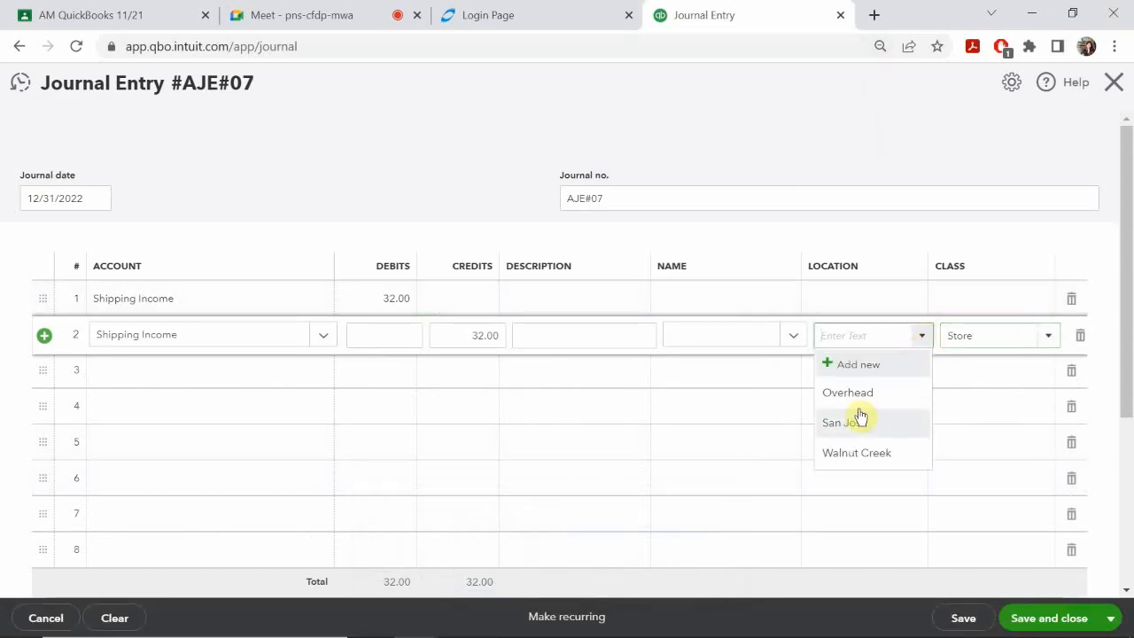
left_click(855, 454)
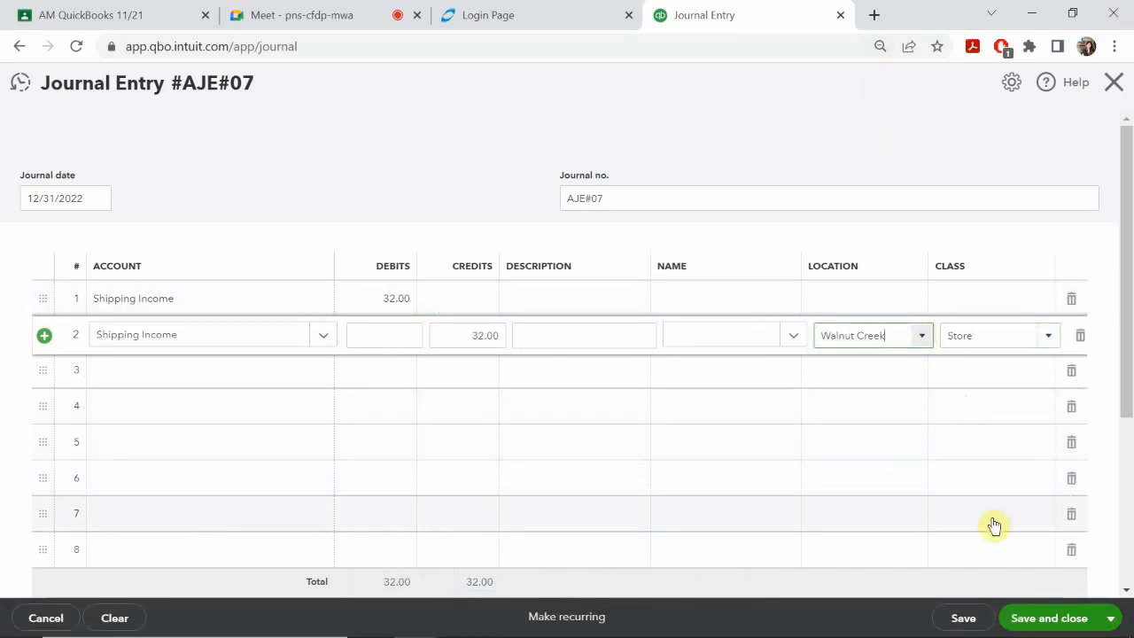
left_click(1039, 619)
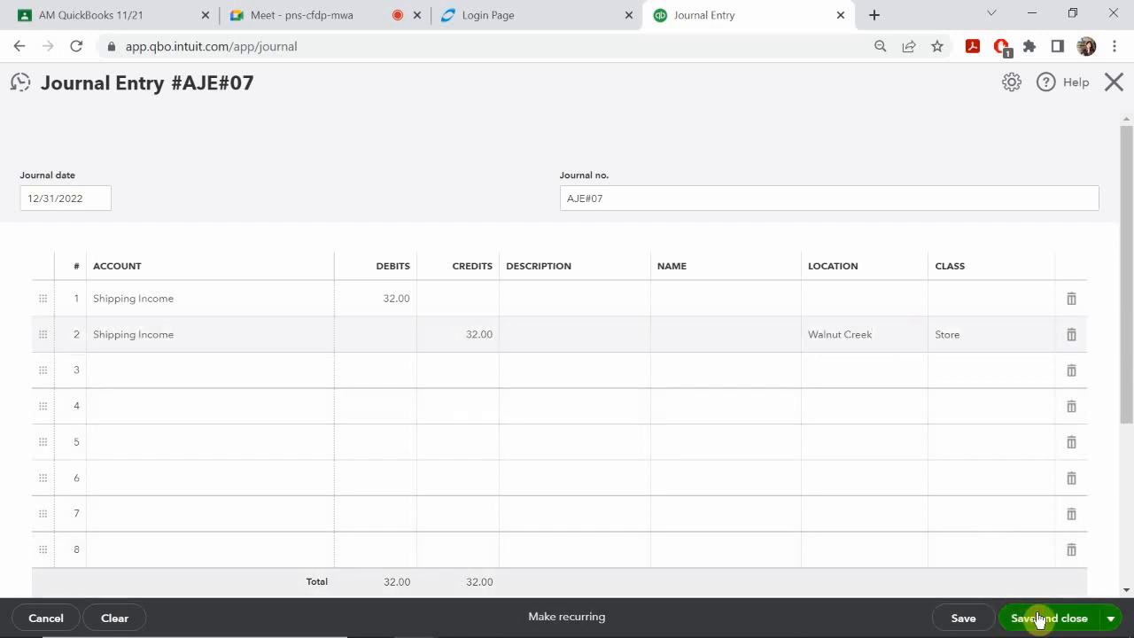
left_click(720, 381)
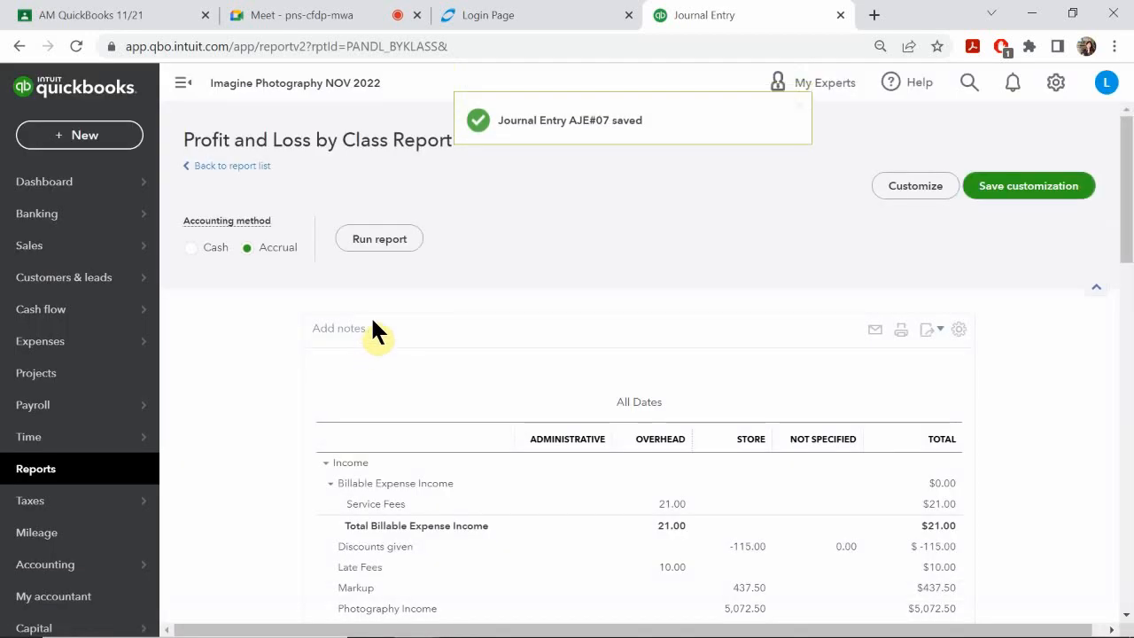
- Run the Profit and Loss by Class report for this year-to-date and check the Shipping Income row
scroll(889, 489, "down", 2)
scroll(891, 500, "down", 1)
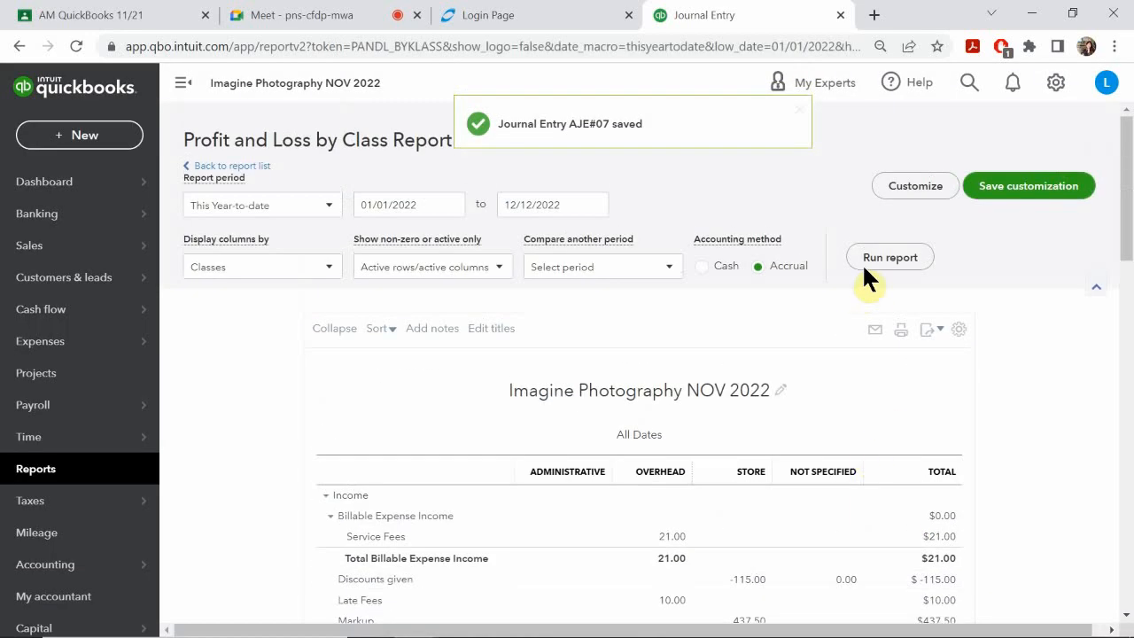
left_click(878, 258)
scroll(876, 258, "down", 2)
scroll(874, 257, "up", 2)
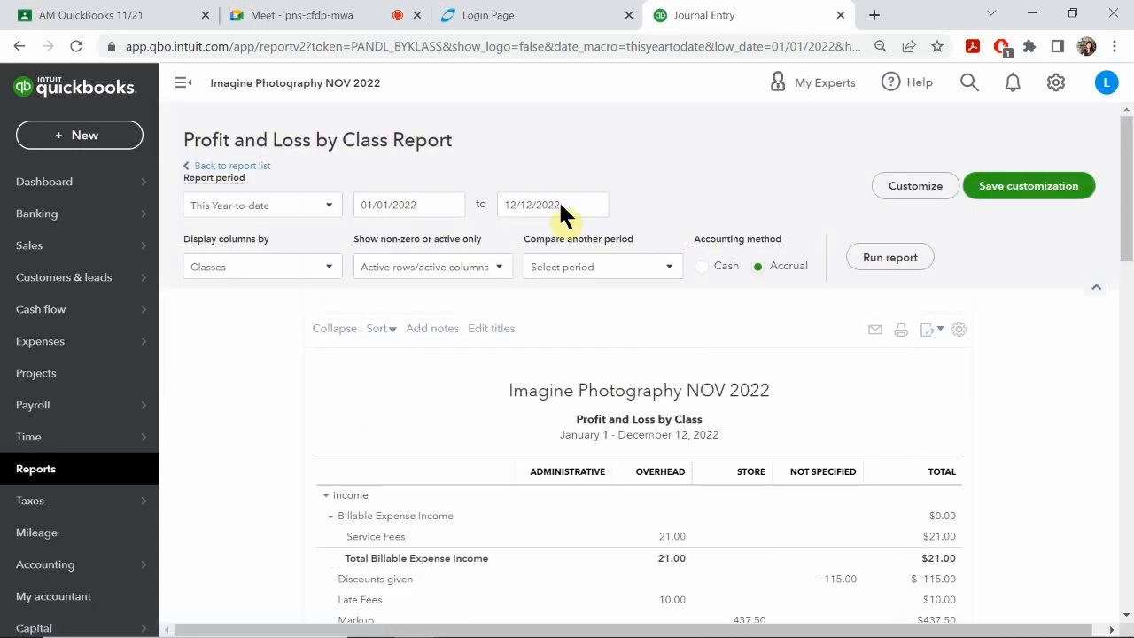
scroll(779, 364, "down", 3)
scroll(850, 514, "down", 3)
scroll(852, 514, "up", 3)
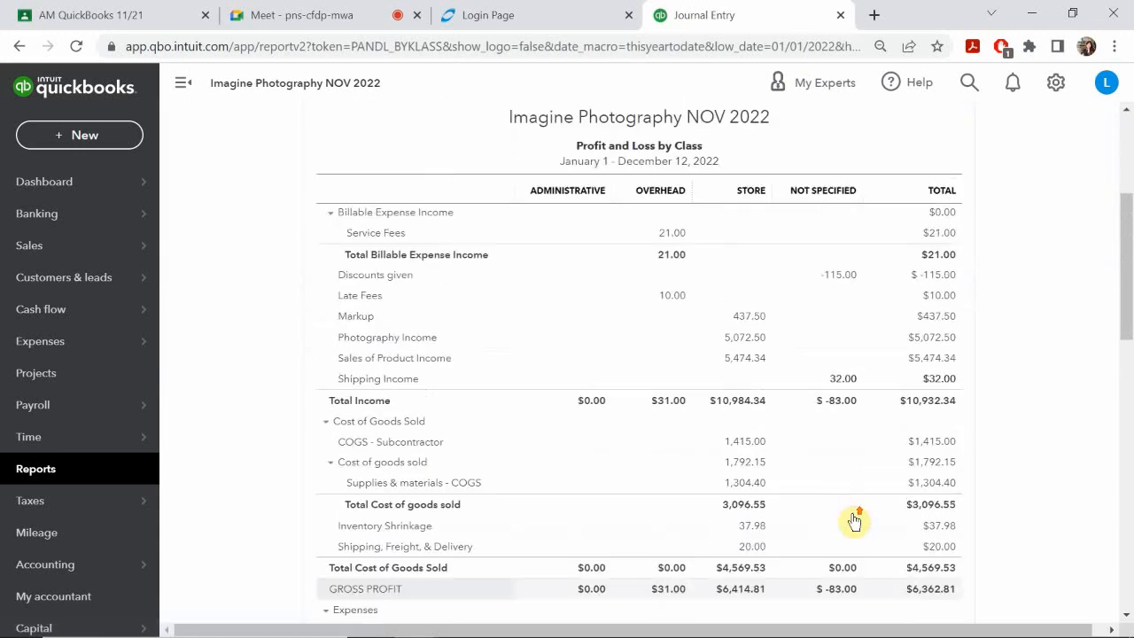
scroll(853, 523, "up", 4)
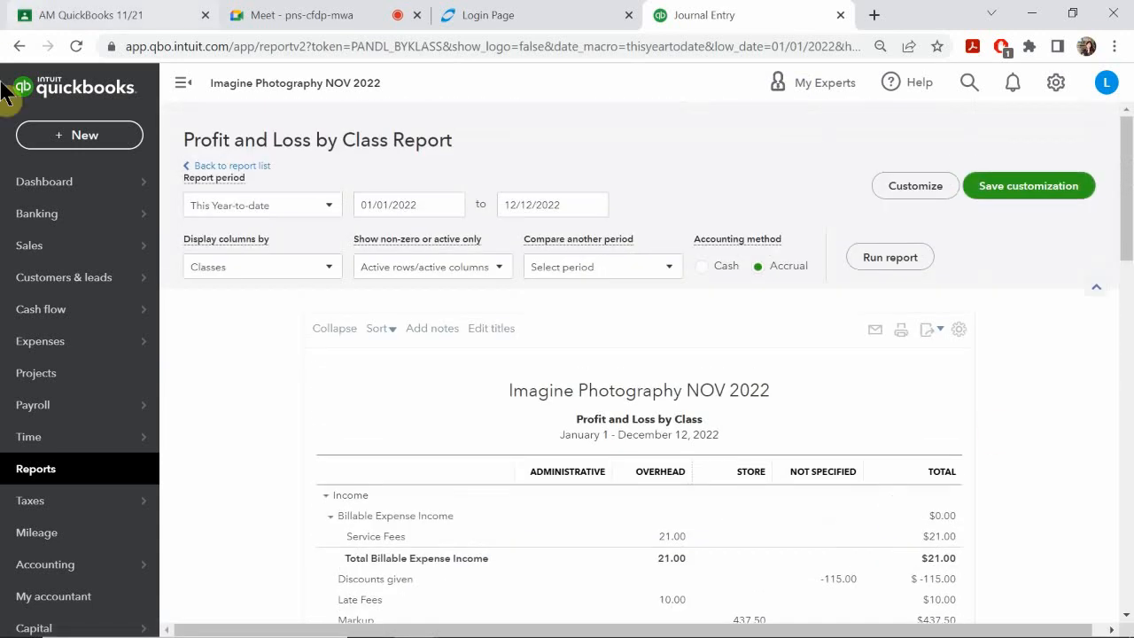
- Rerun the Profit and Loss by Class report for All Dates and examine the income rows by class
left_click(283, 207)
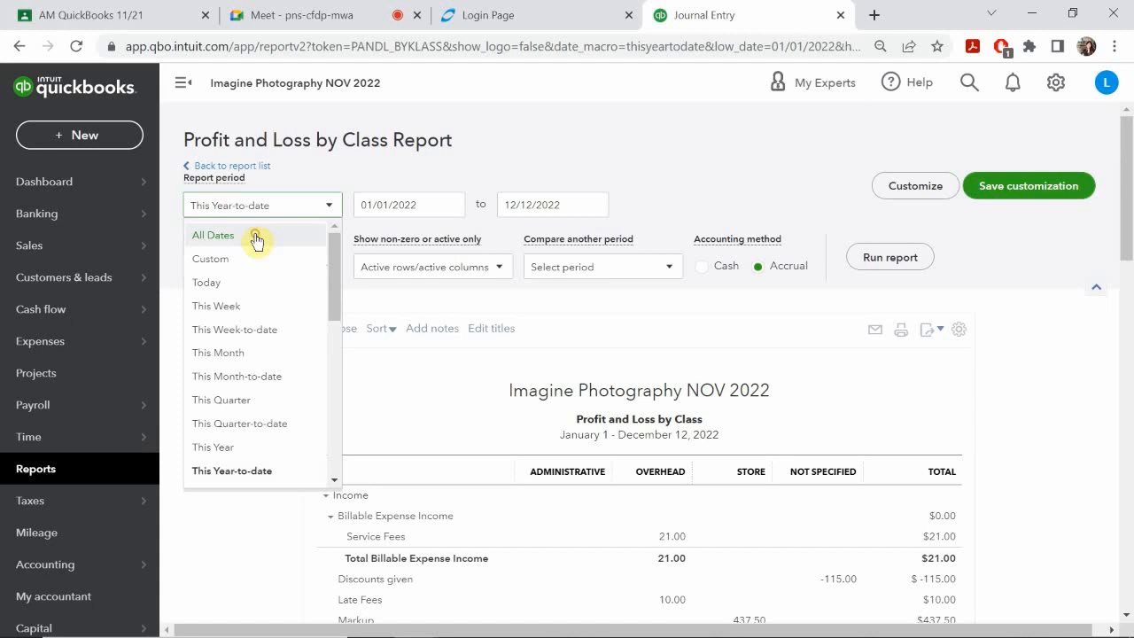
left_click(259, 238)
left_click(886, 264)
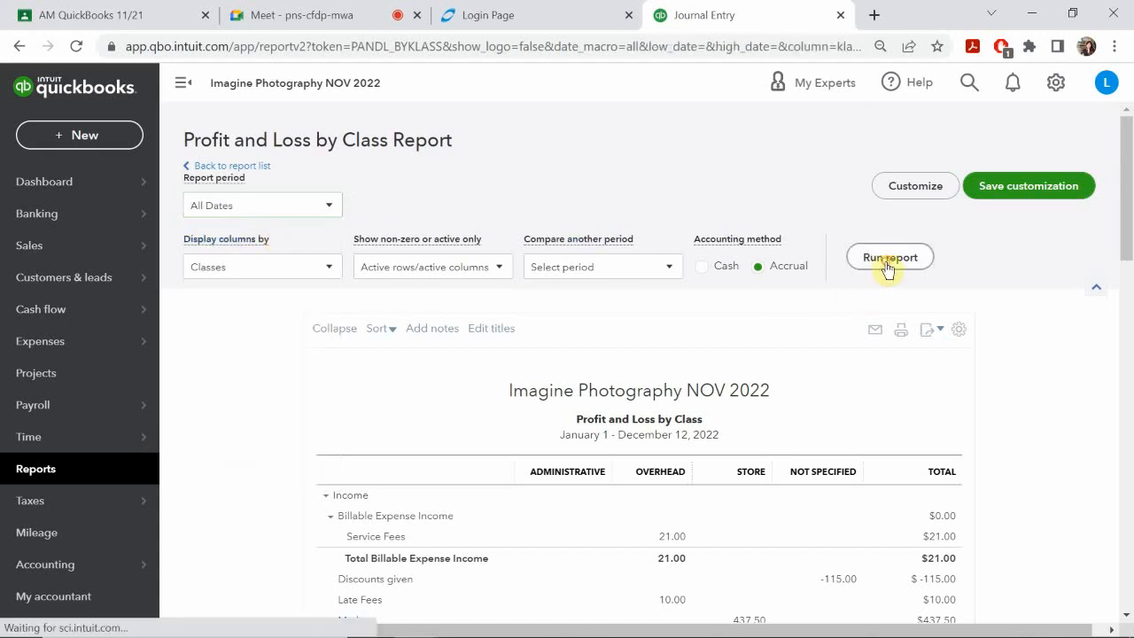
scroll(889, 270, "down", 2)
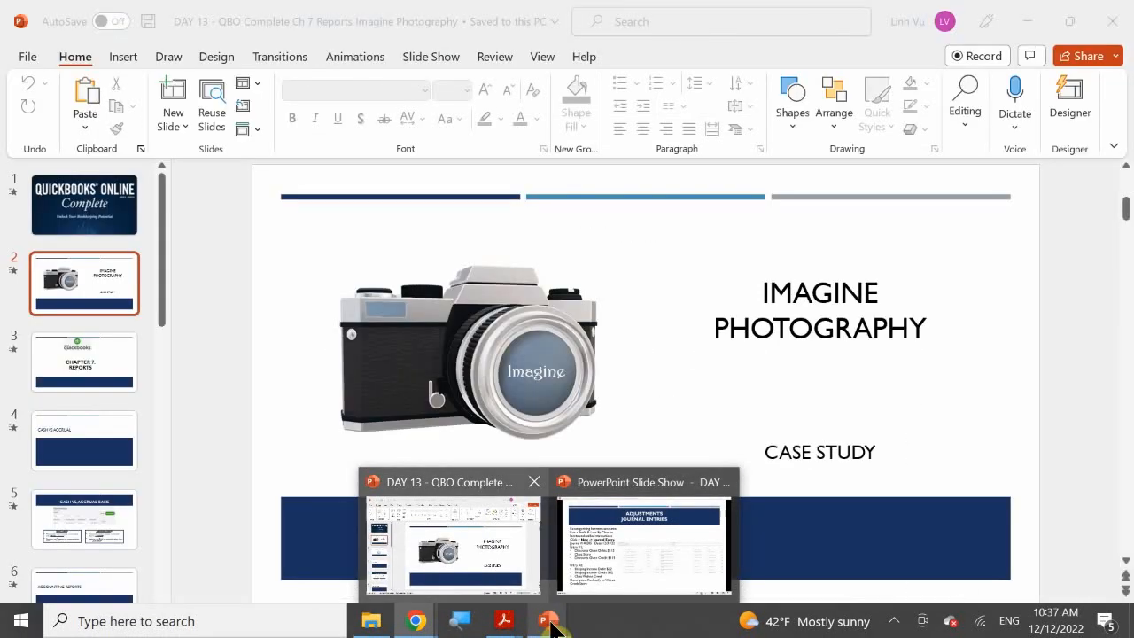
- Switch to the PowerPoint slide show with the Adjustments Journal Entries instructions
left_click(598, 580)
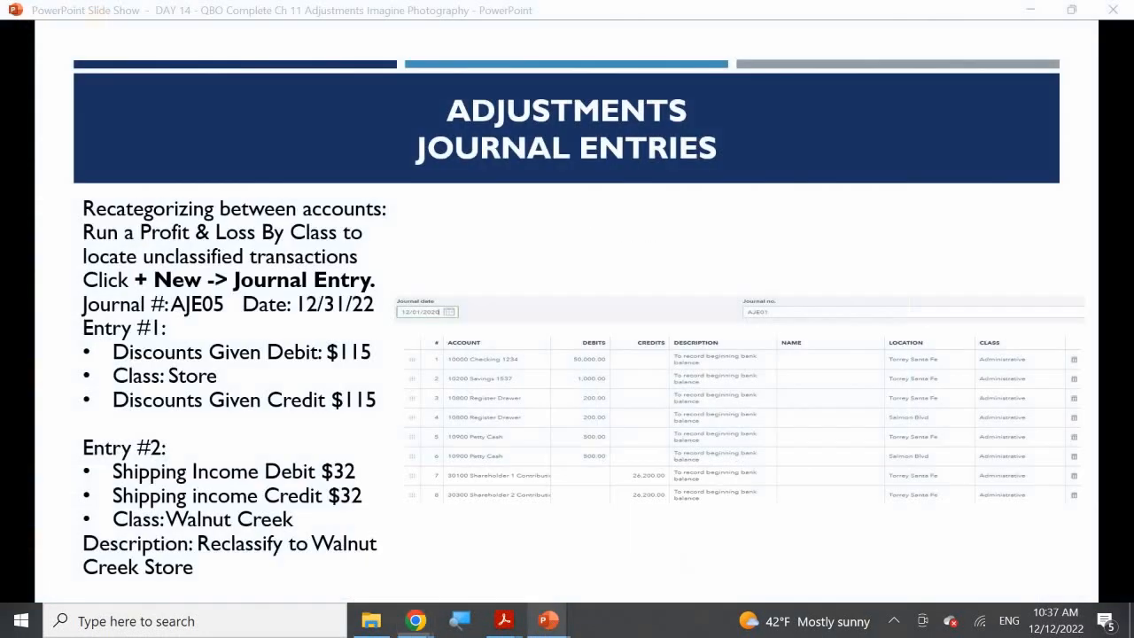
- Advance the slide show to the Accounts Payable Zero-Dollar Checks instructions
left_click(571, 379)
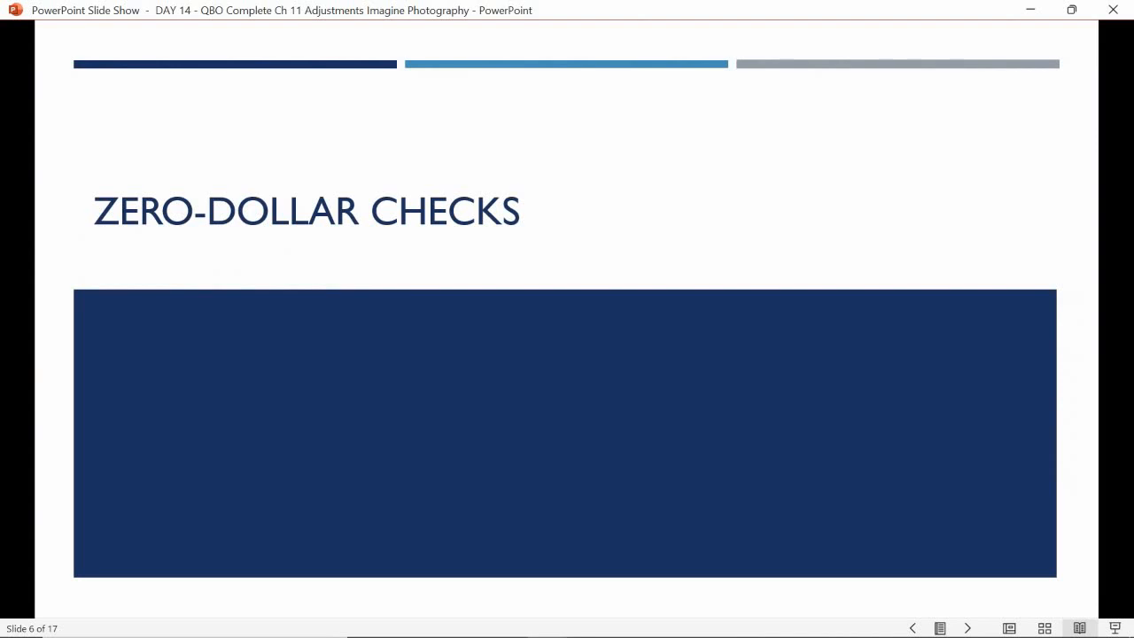
key("Right")
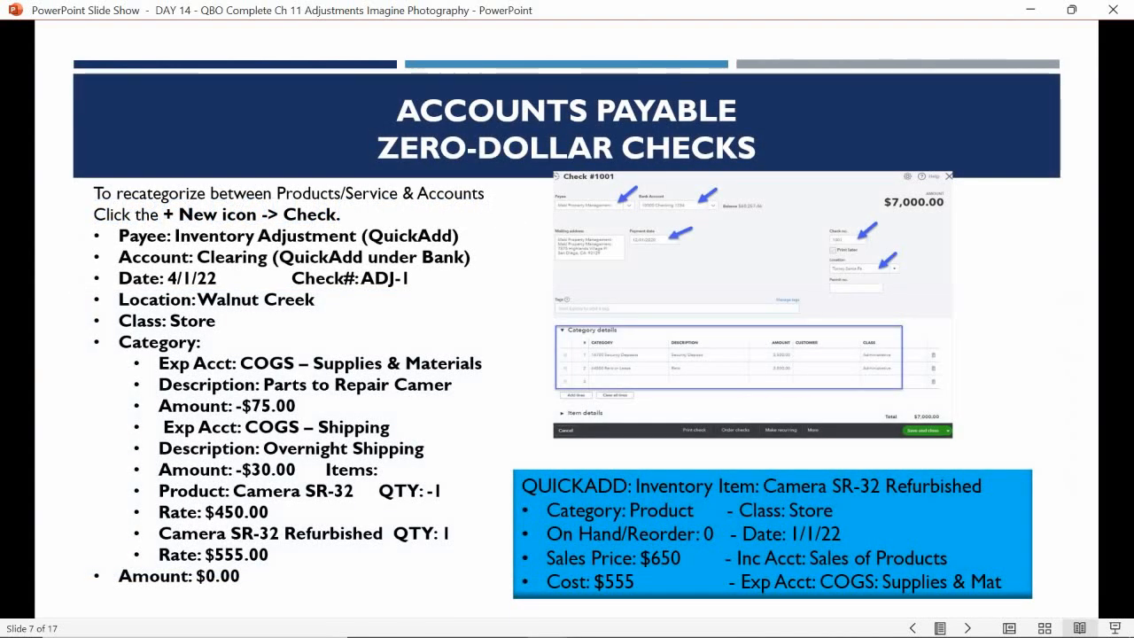
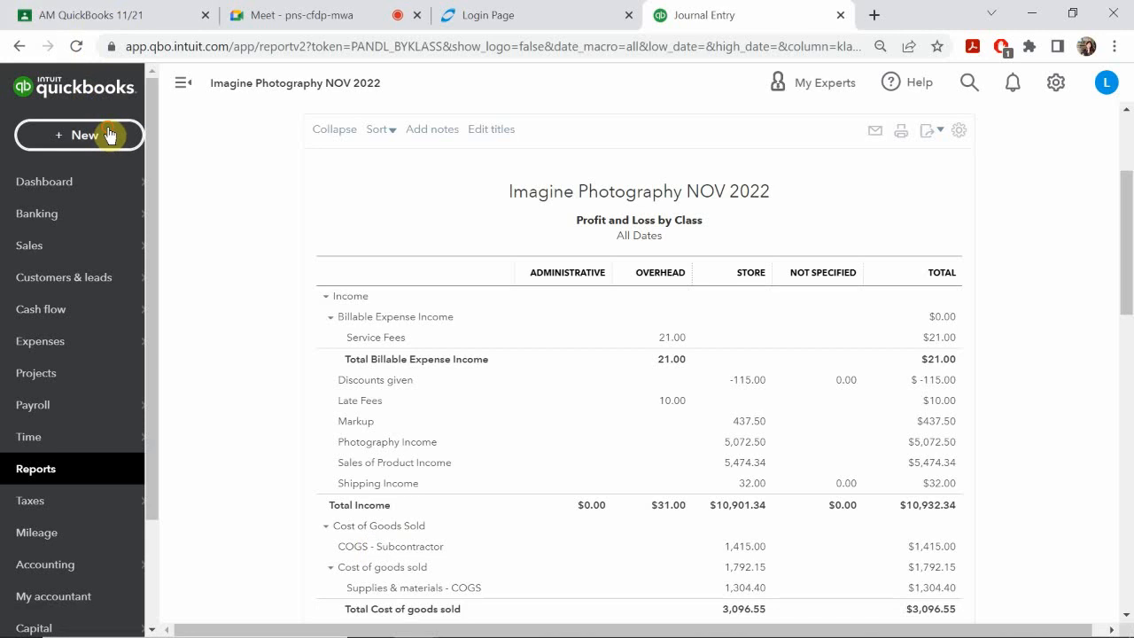
- Switch back to QuickBooks and open a new blank check
left_click(106, 133)
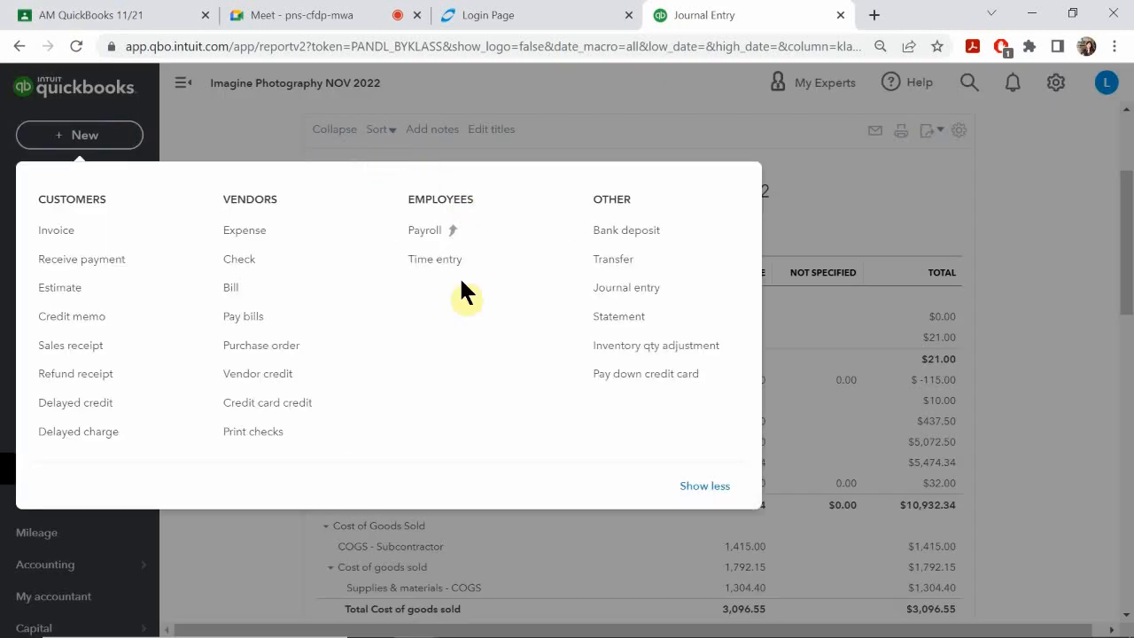
left_click(239, 258)
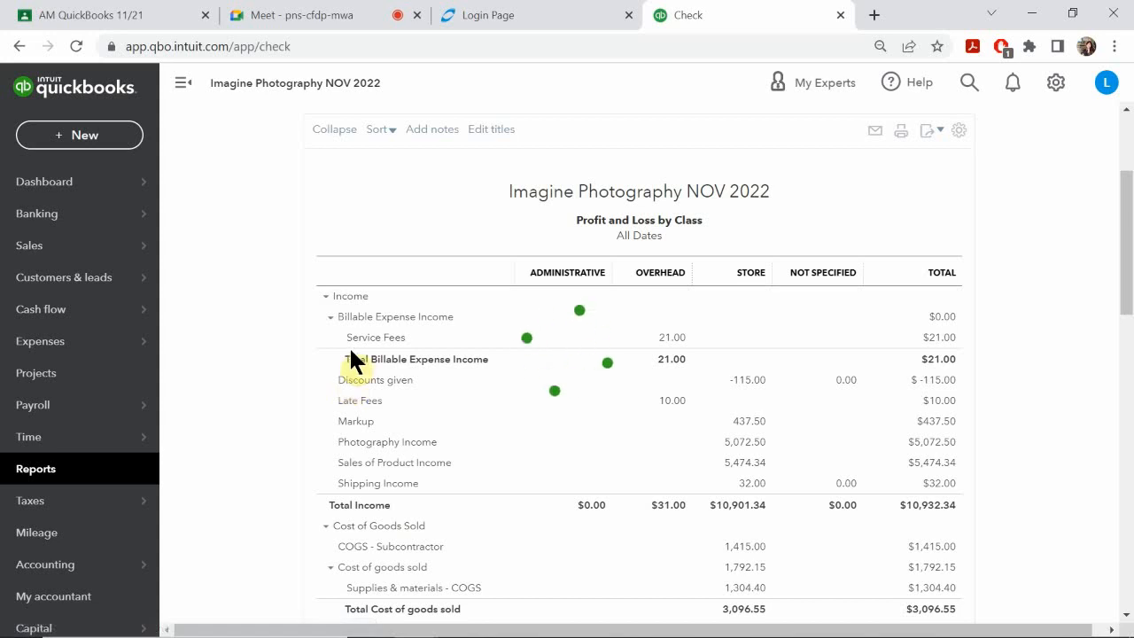
mouse_move(536, 631)
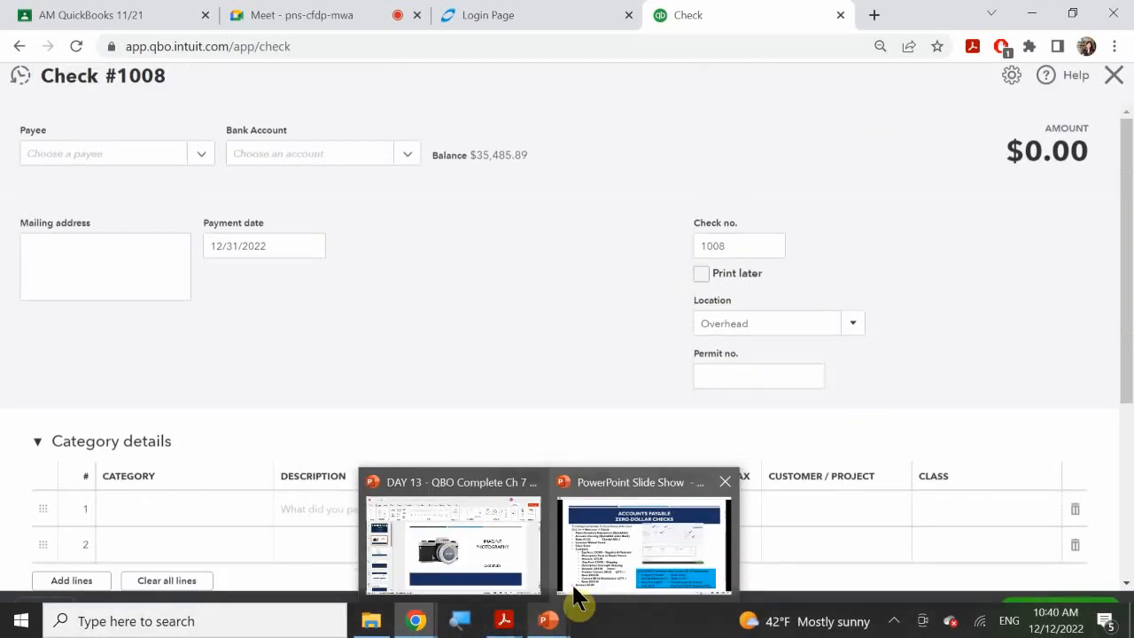
mouse_move(582, 590)
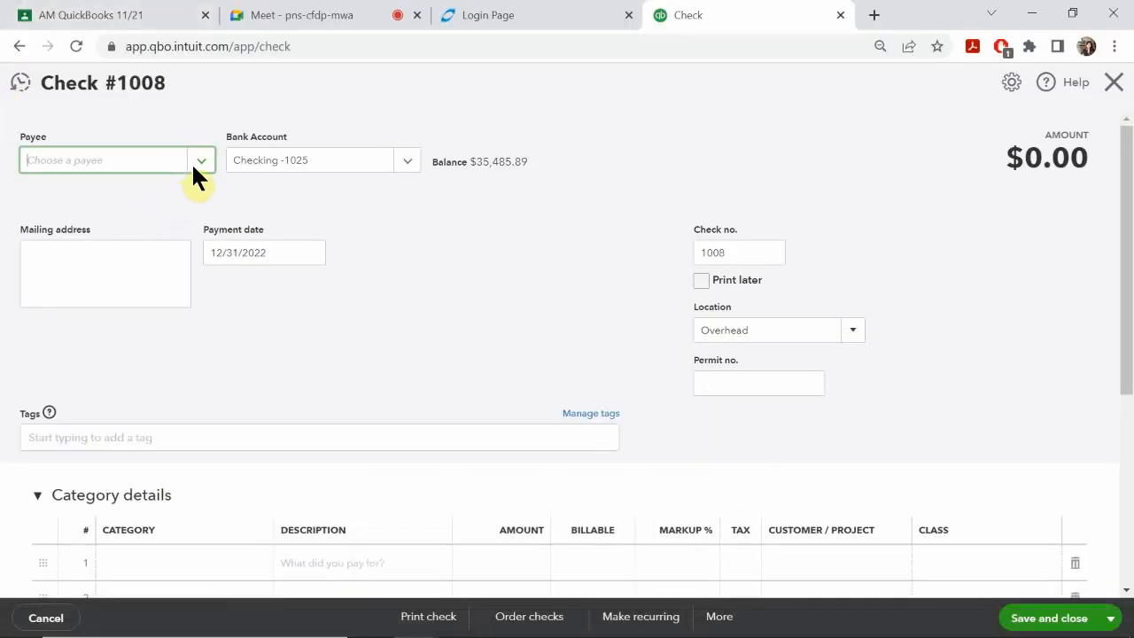
- Start adding a new vendor as the check's payee from the partial name Invento
left_click(134, 167)
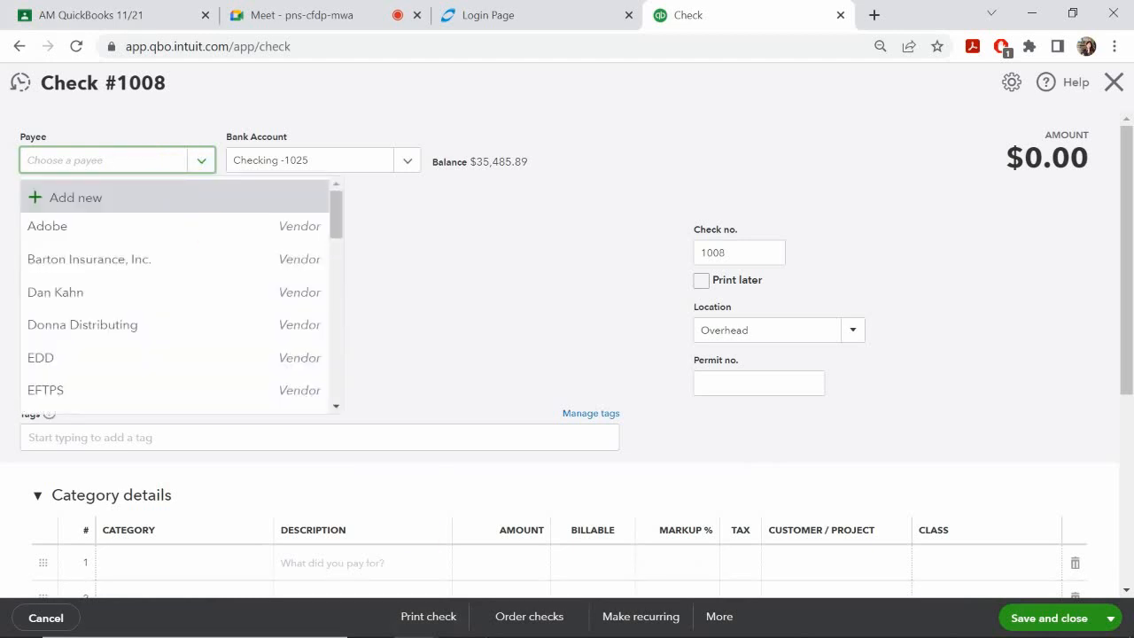
mouse_move(441, 611)
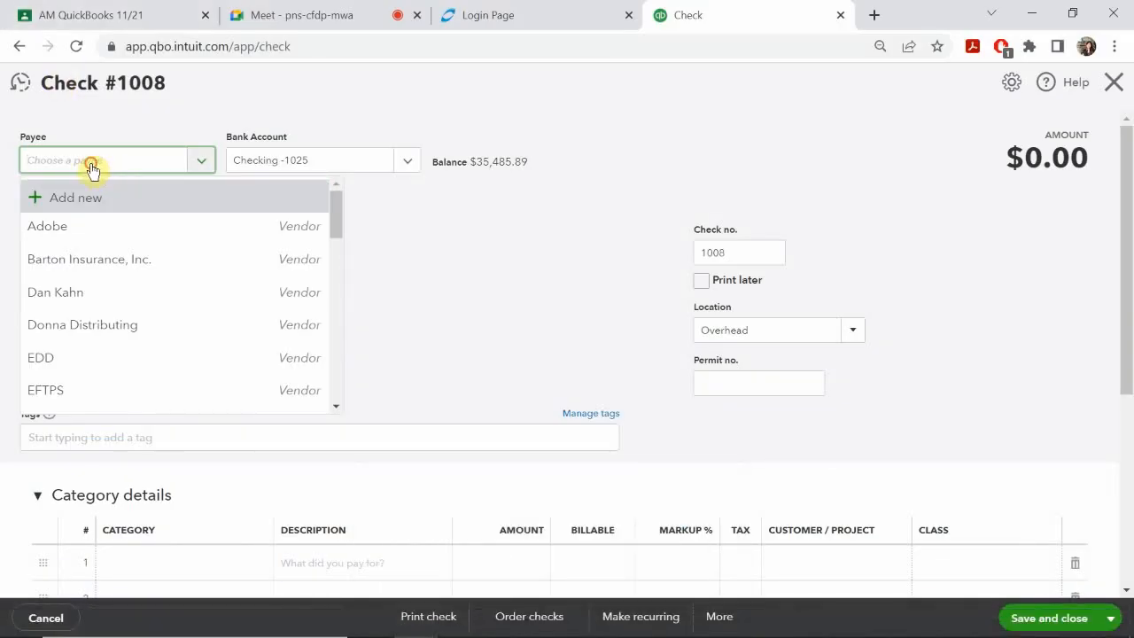
left_click(93, 168)
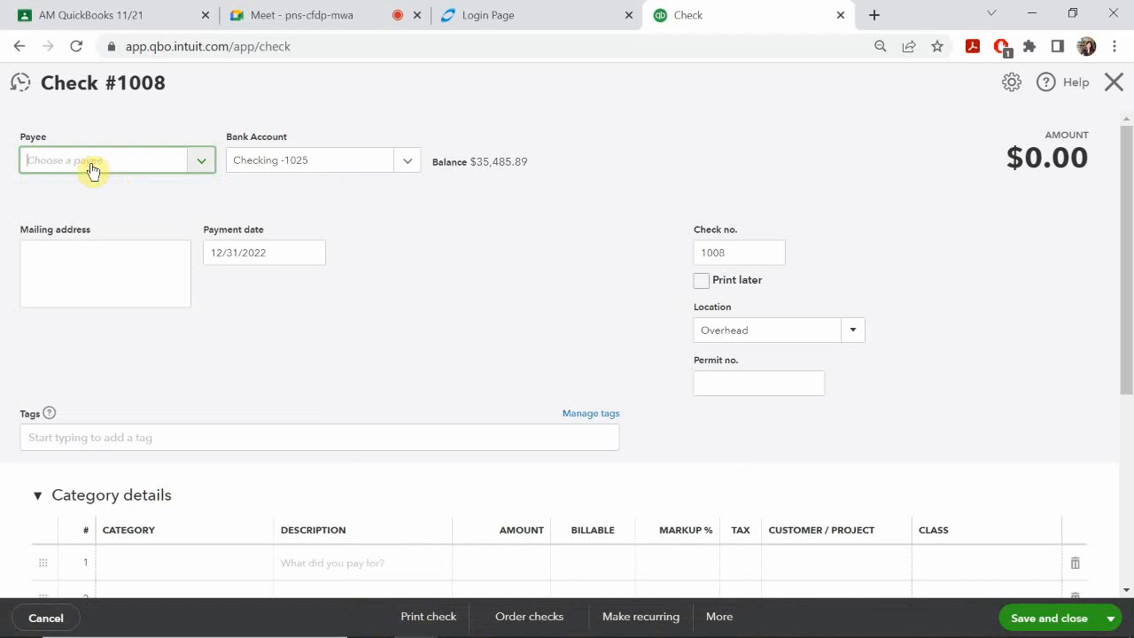
left_click(93, 170)
type("Invento")
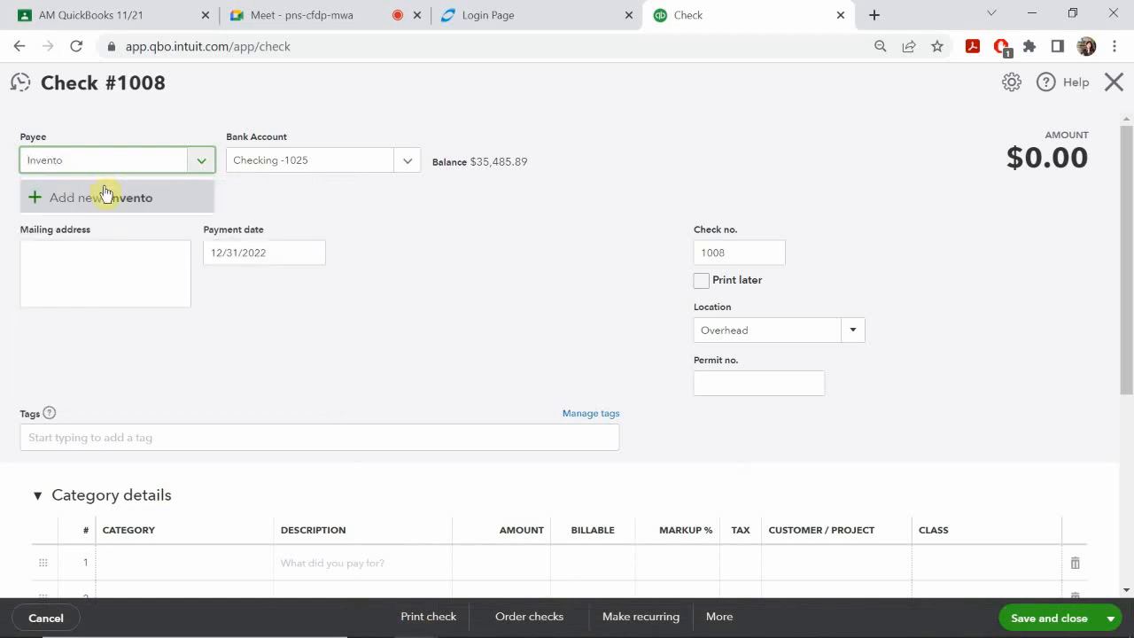
left_click(106, 193)
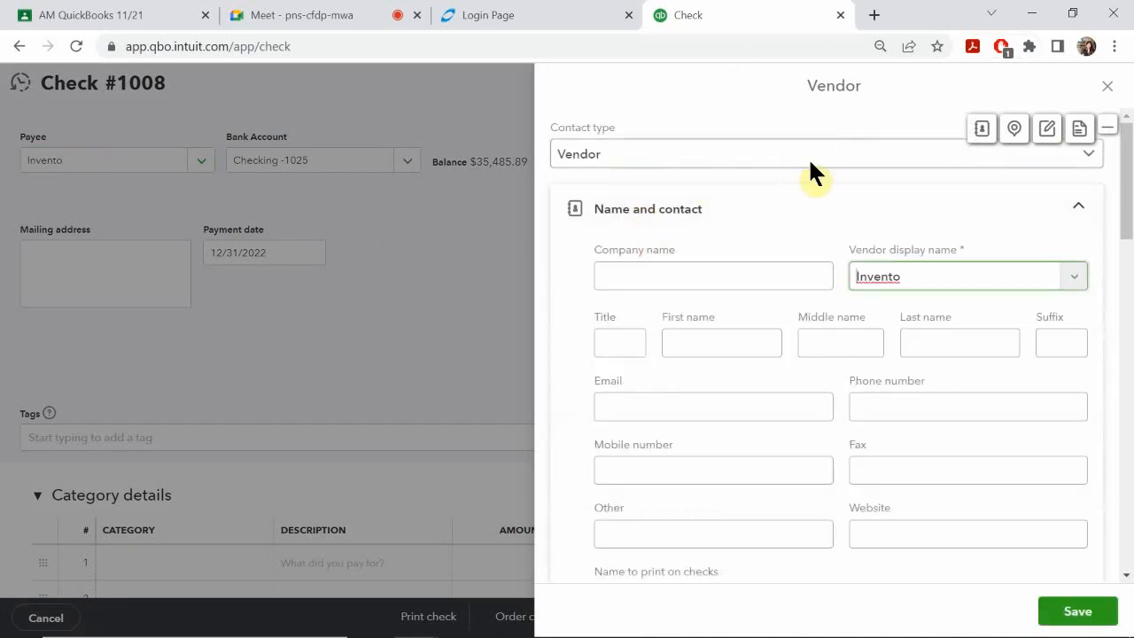
- Complete the vendor display name as Inventory Adjustment and save the new vendor
left_click(656, 277)
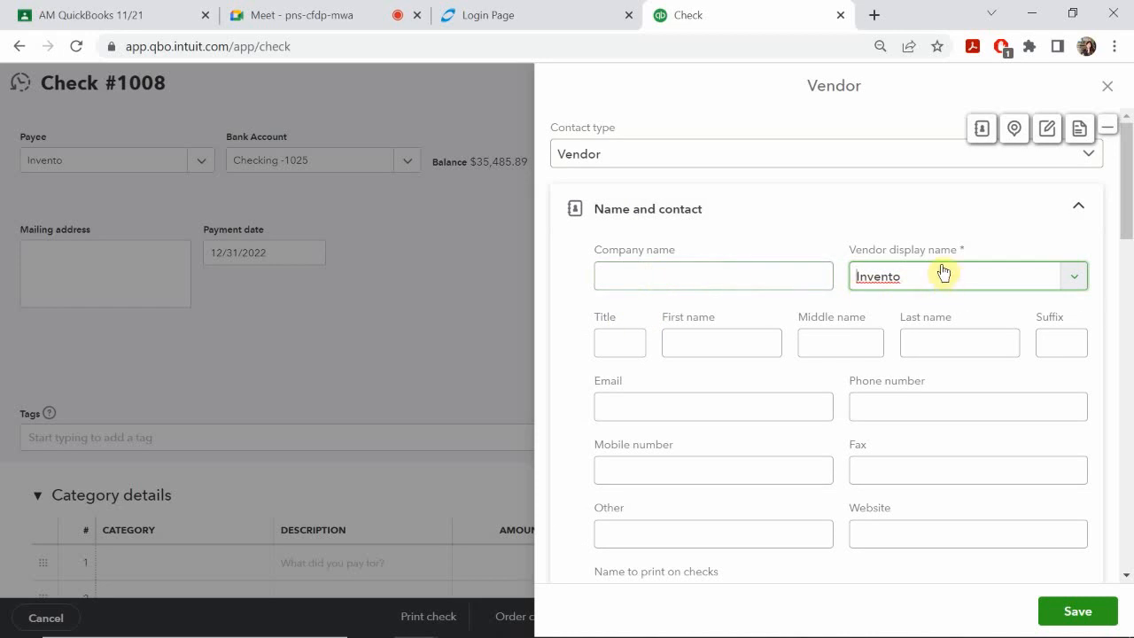
key("BackSpace")
key("BackSpace")
key("BackSpace")
type("entory Ad")
key("BackSpace")
type("u")
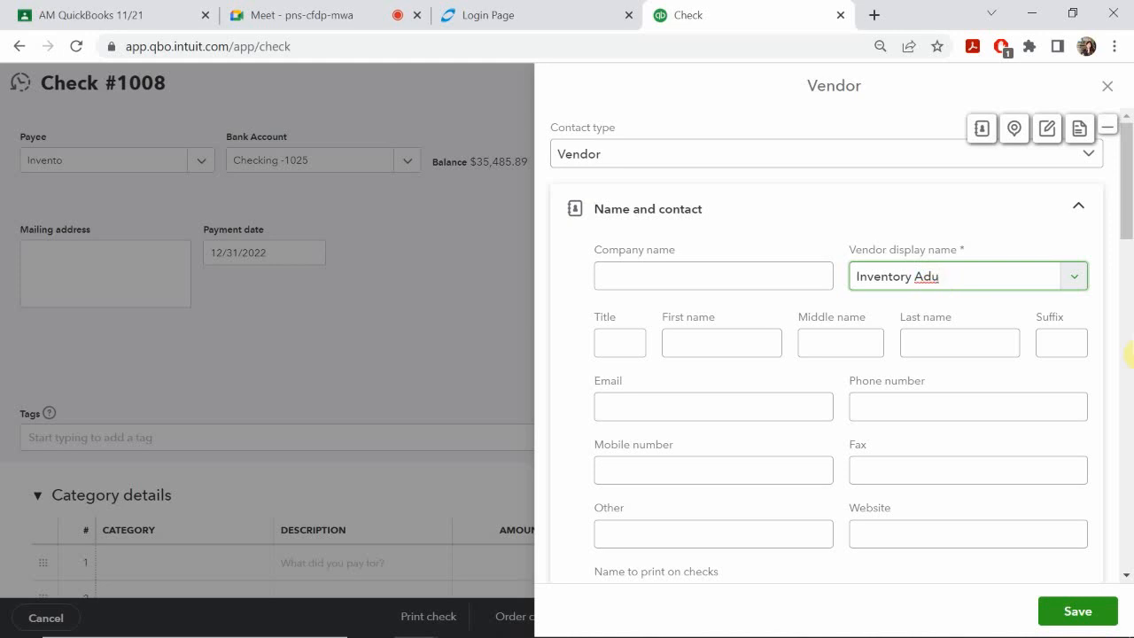
key("BackSpace")
type("justments")
left_click(1075, 623)
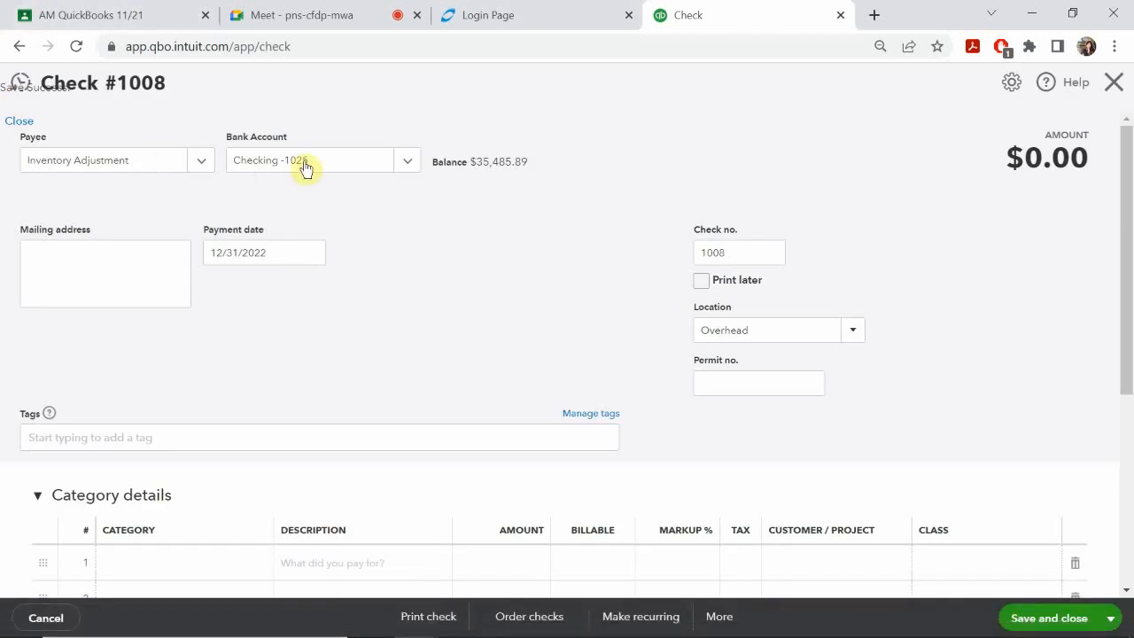
- Create a new account of type Bank named Clearing and use it as the check's bank account
mouse_move(455, 629)
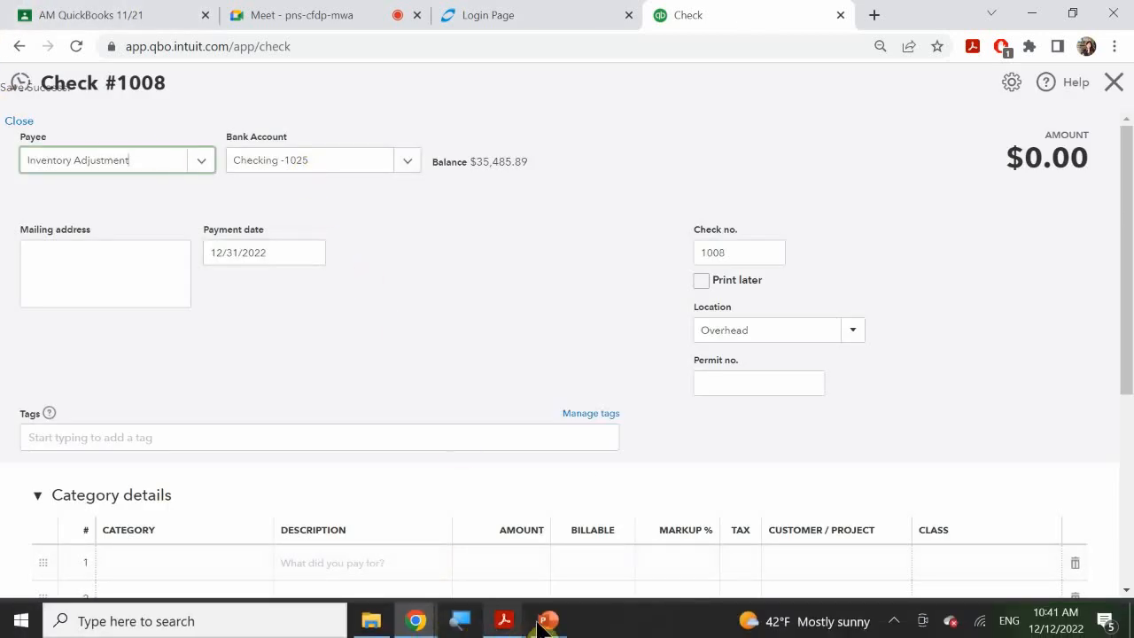
mouse_move(545, 622)
left_click(625, 567)
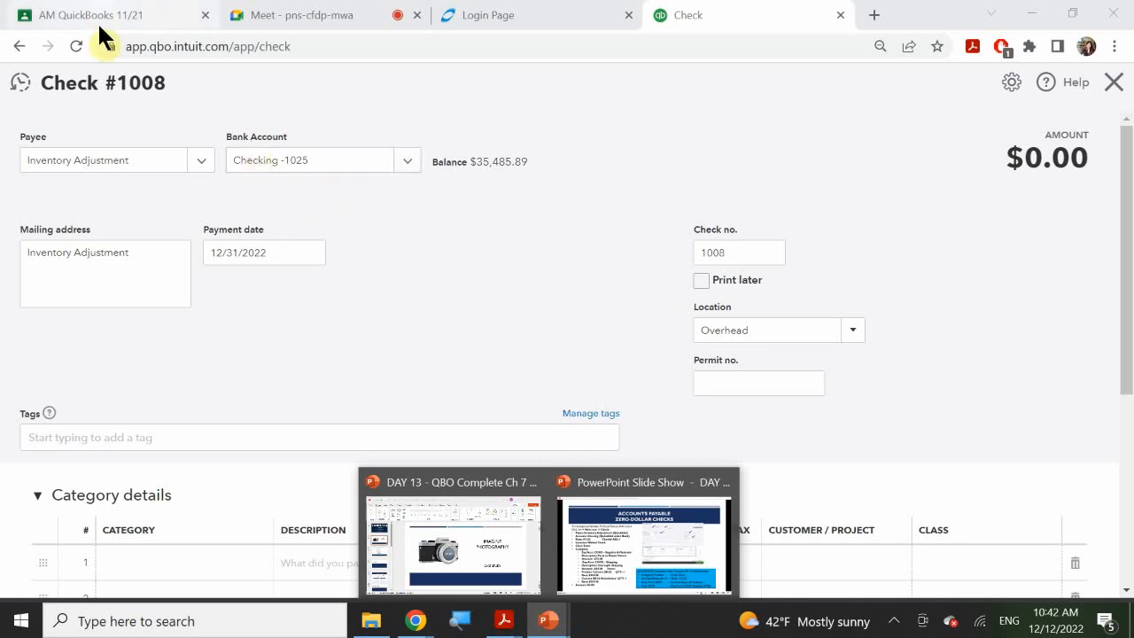
left_click(342, 165)
left_click(311, 195)
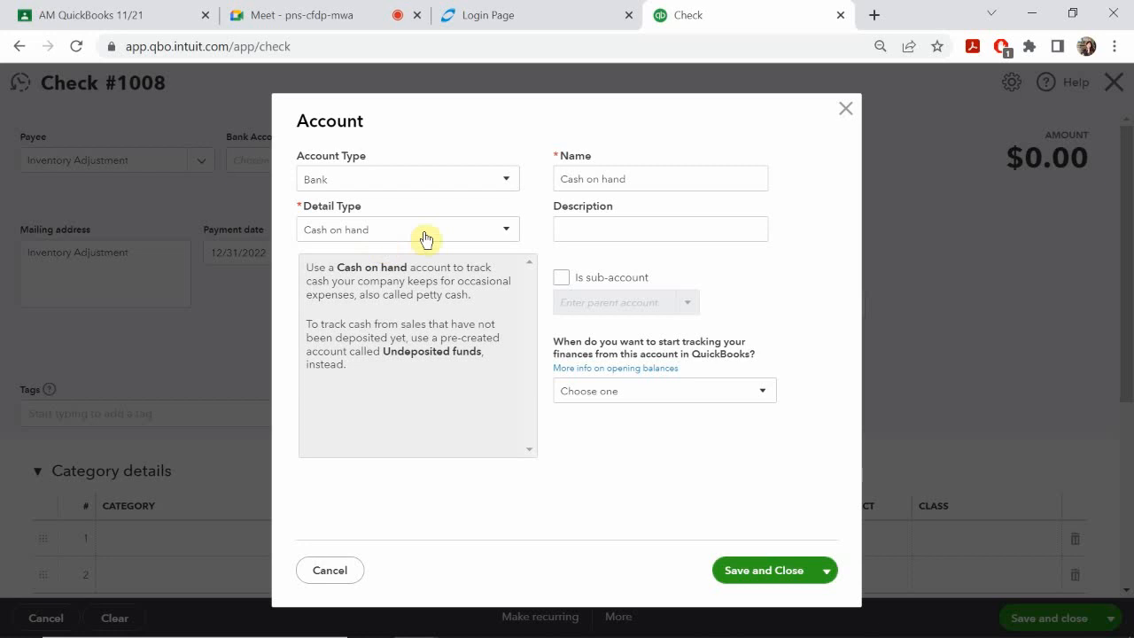
triple_click(664, 180)
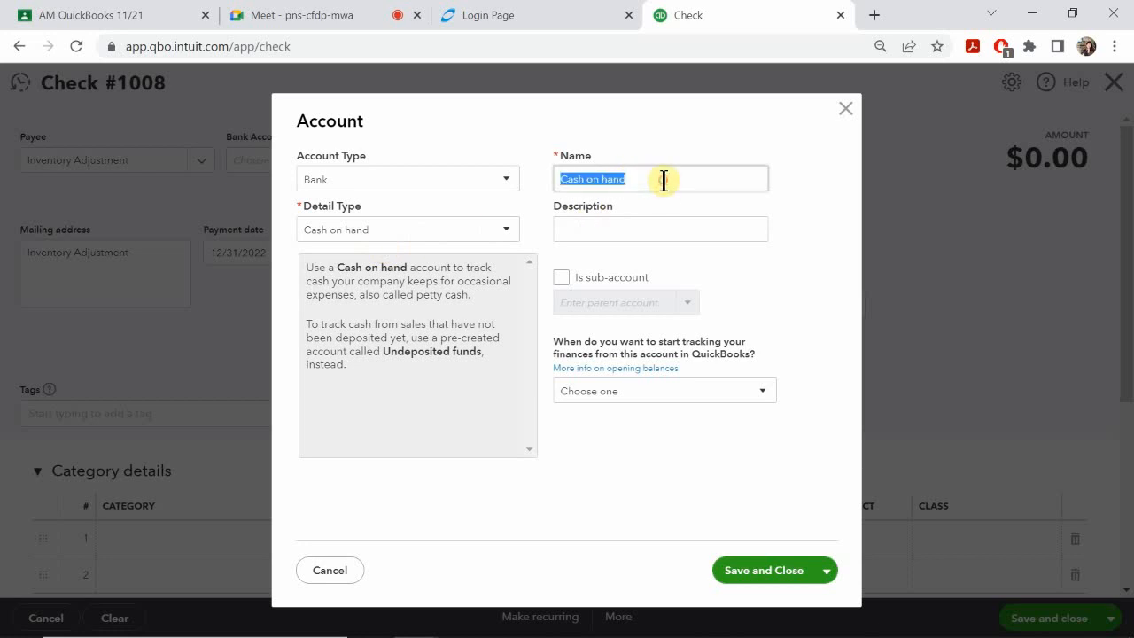
key("BackSpace")
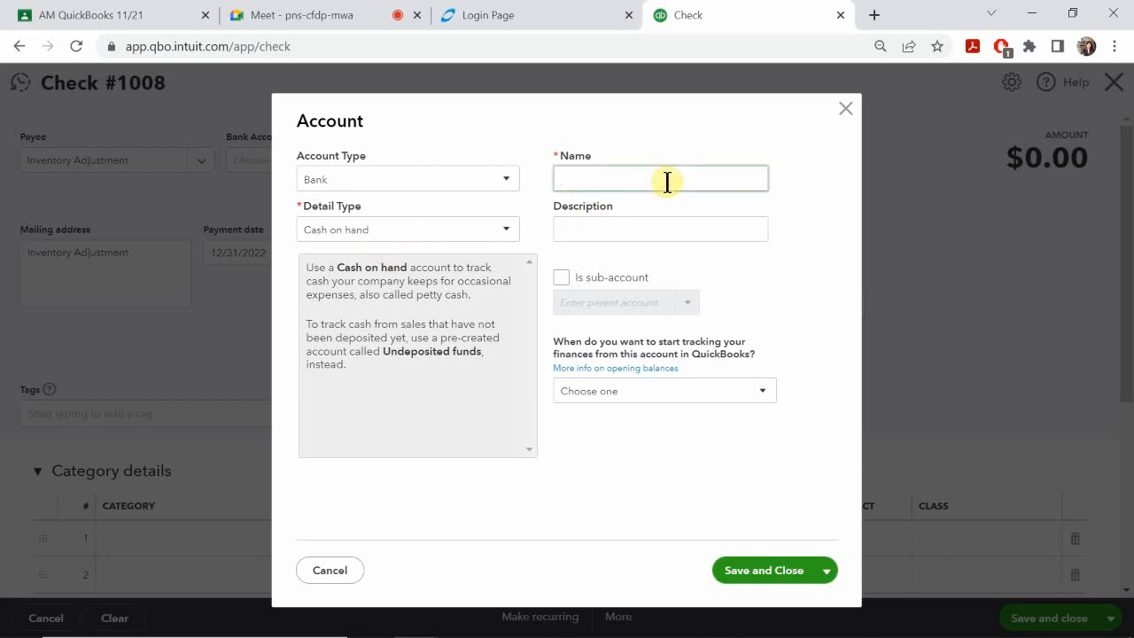
type("Clearing")
left_click(755, 570)
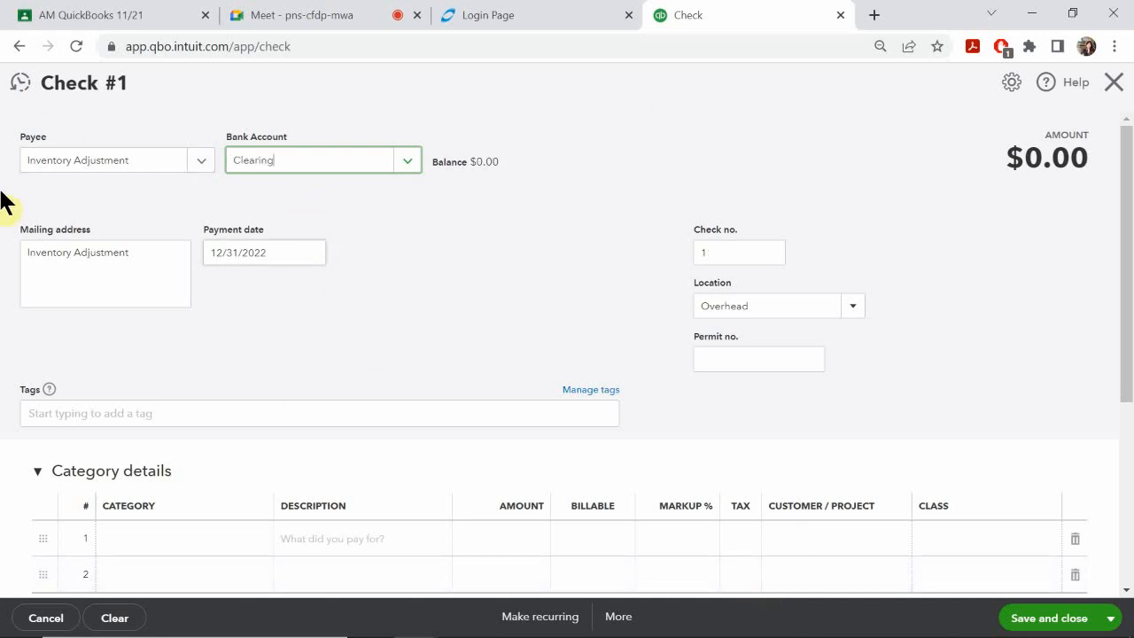
- Set the check's payment date to 04/01/2022
mouse_move(452, 632)
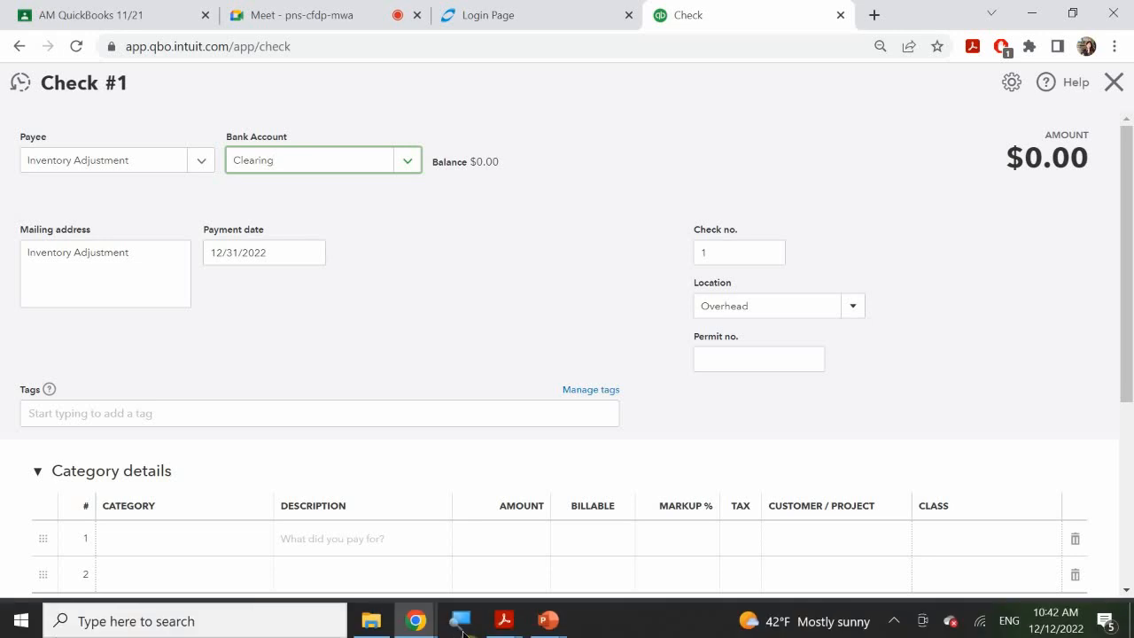
mouse_move(549, 621)
mouse_move(621, 561)
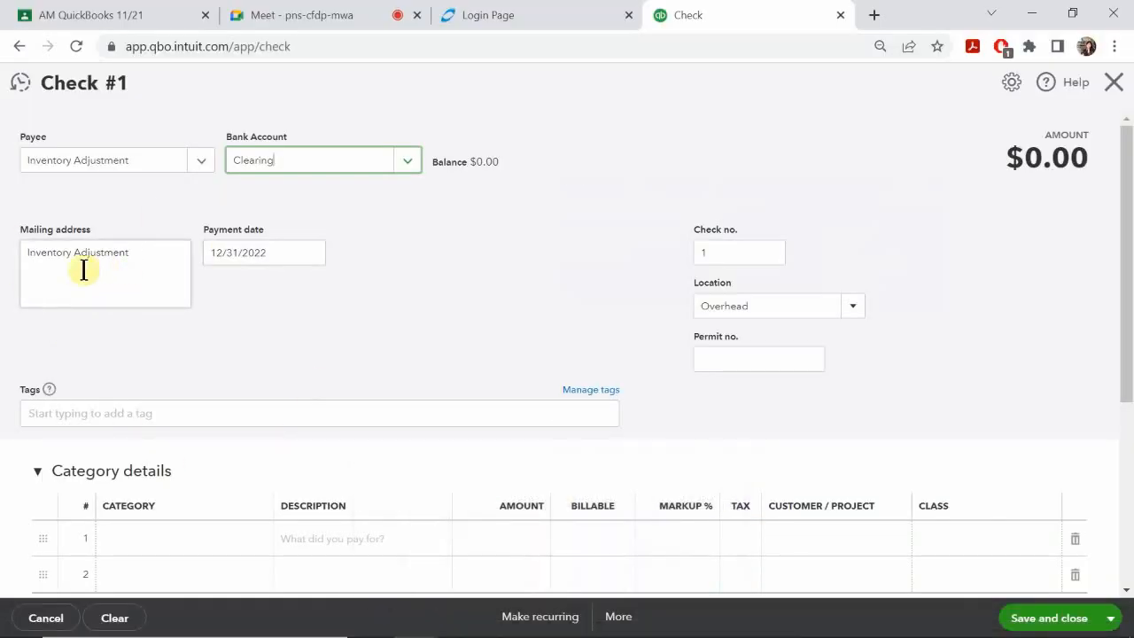
left_click(315, 262)
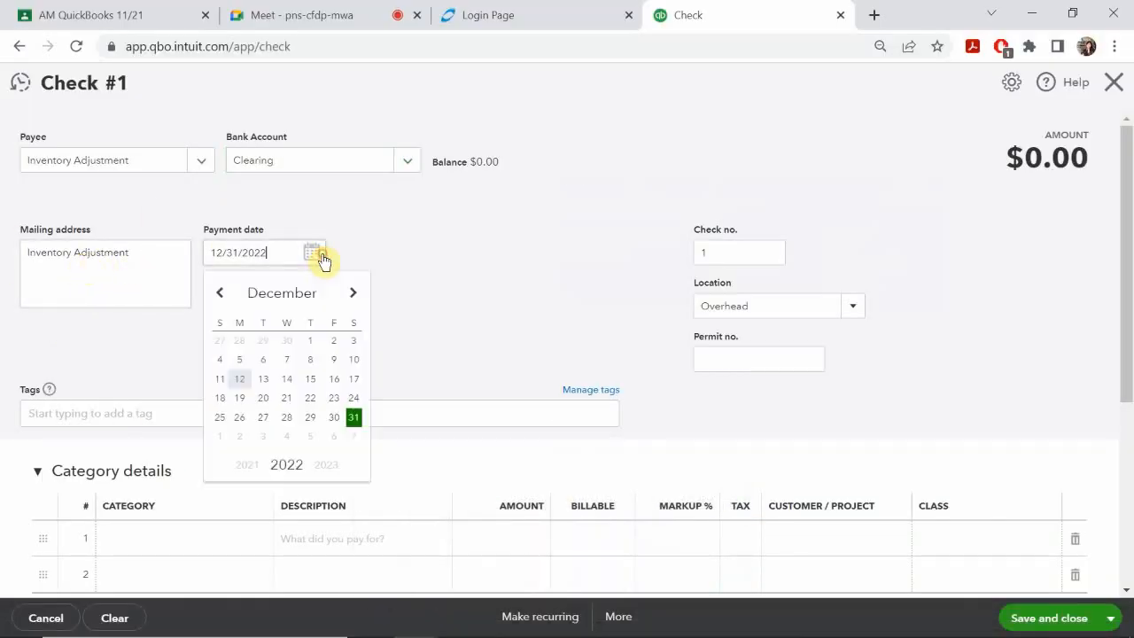
left_click(224, 294)
left_click(224, 294)
left_click(224, 293)
left_click(224, 293)
left_click(224, 294)
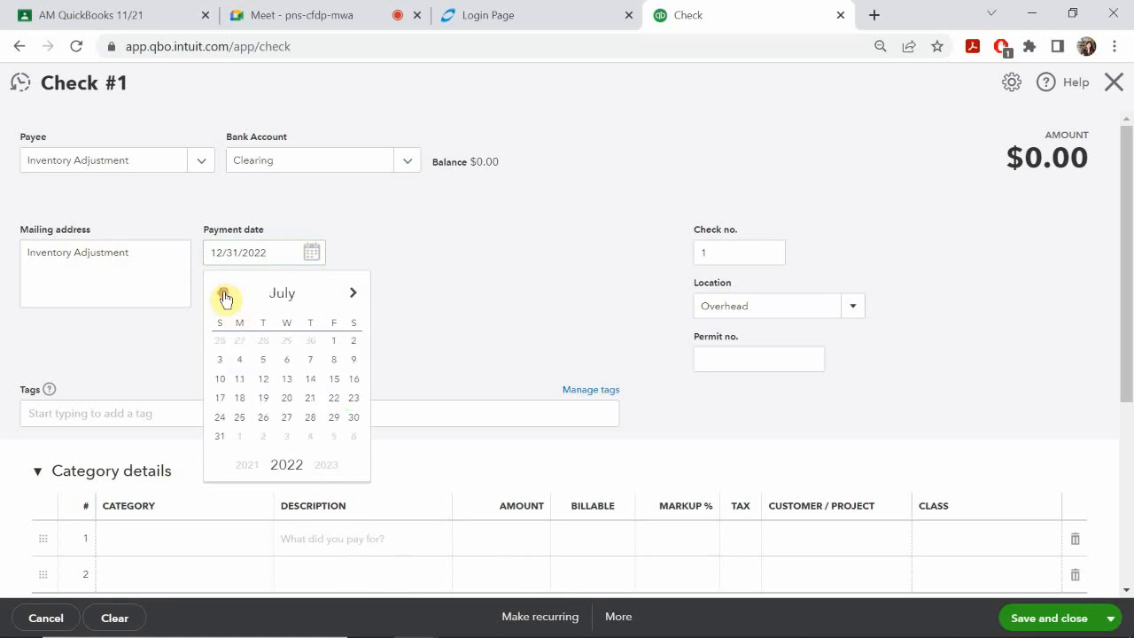
left_click(224, 293)
left_click(224, 294)
left_click(224, 293)
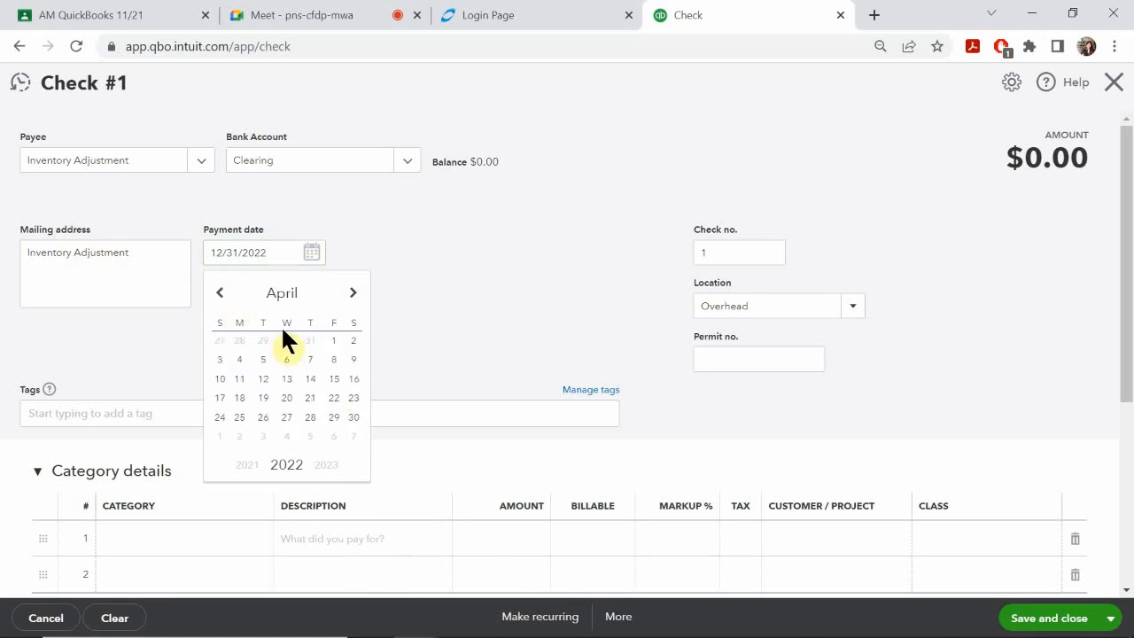
left_click(339, 343)
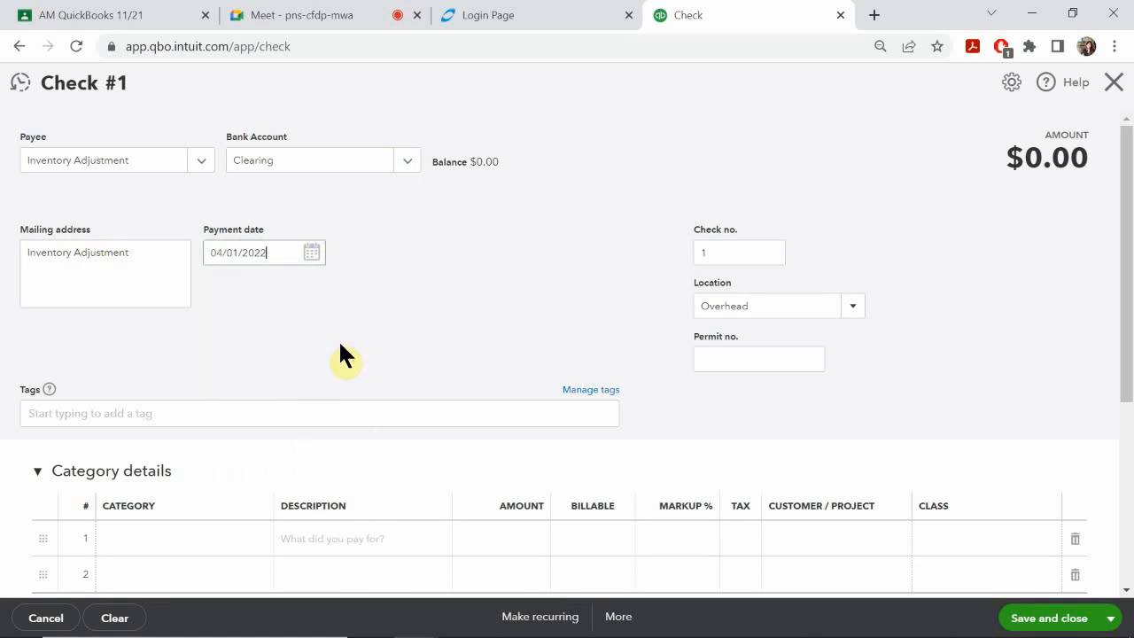
- Set the check number to ADJ-1 and the location to Walnut Creek
left_click(749, 248)
key("BackSpace")
type("A")
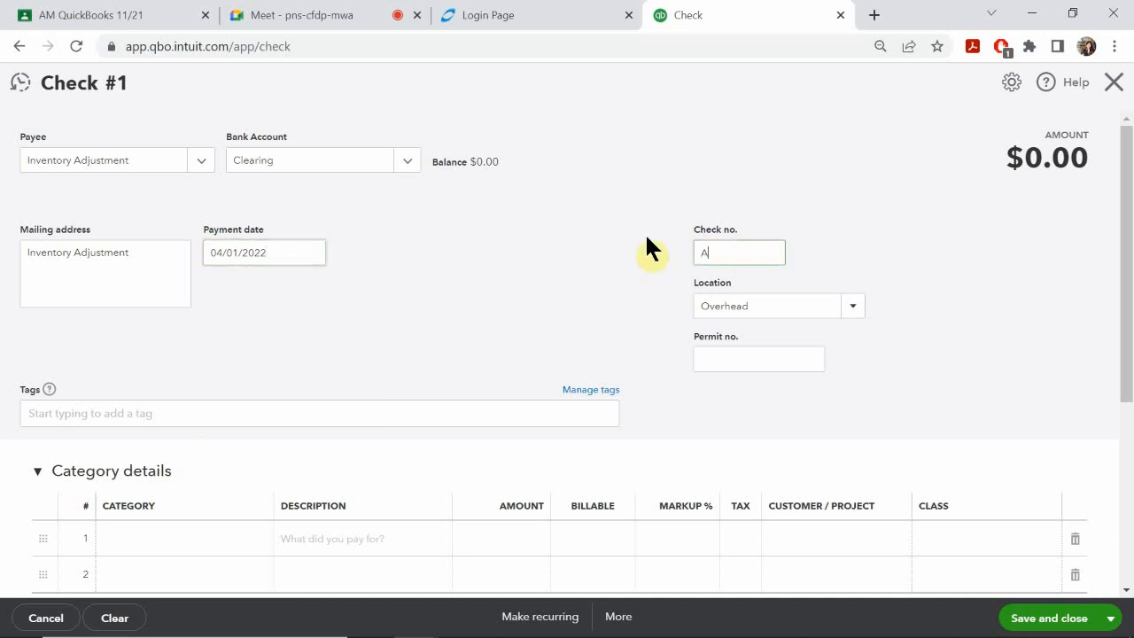
type("DJ-1")
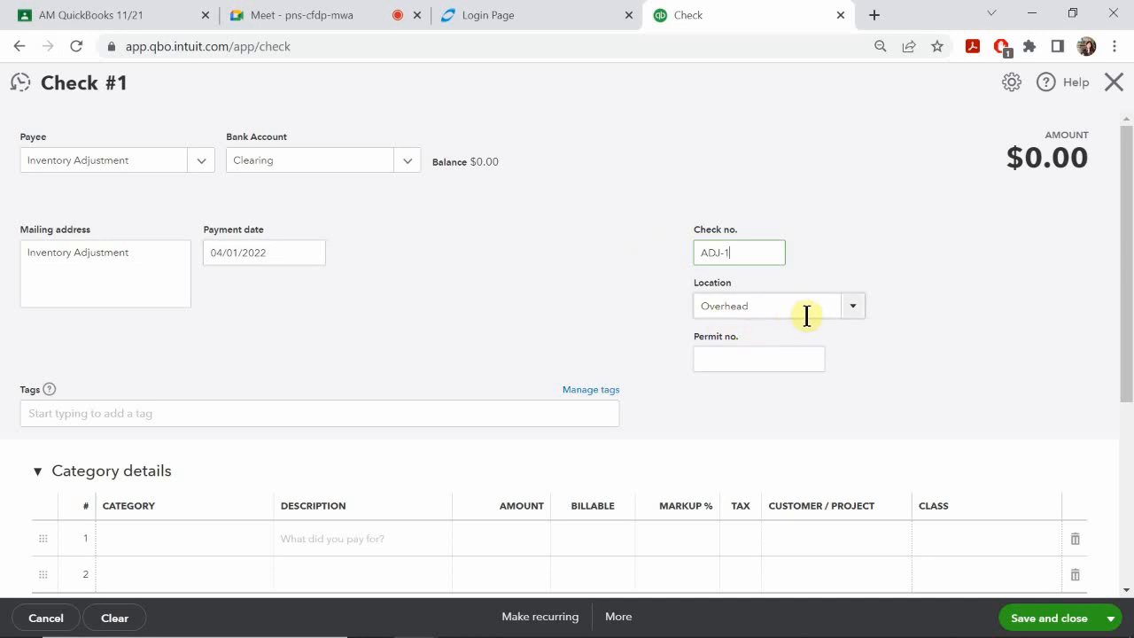
left_click(850, 310)
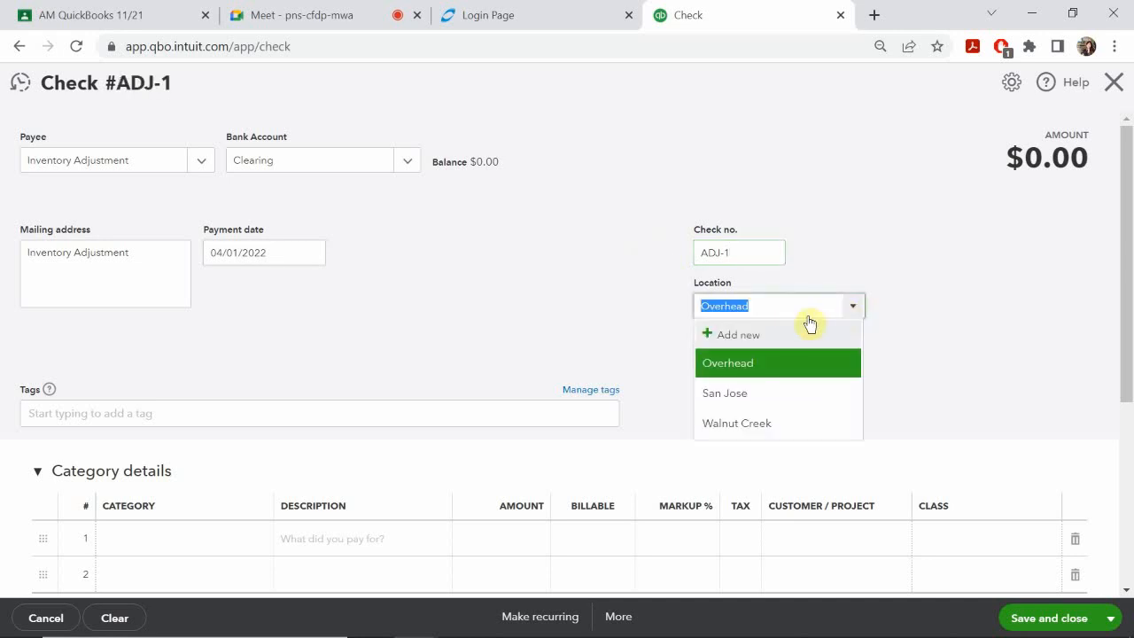
left_click(732, 423)
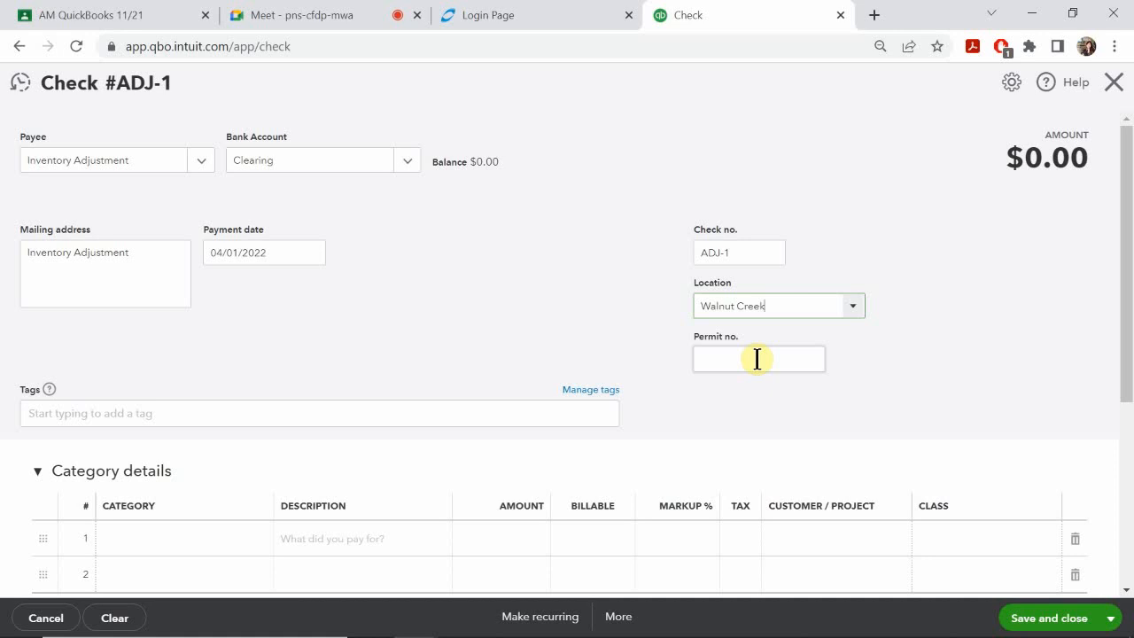
- Set the category of the check's first category line to Supplies & materials, the sub-account of Supplies
scroll(403, 354, "down", 2)
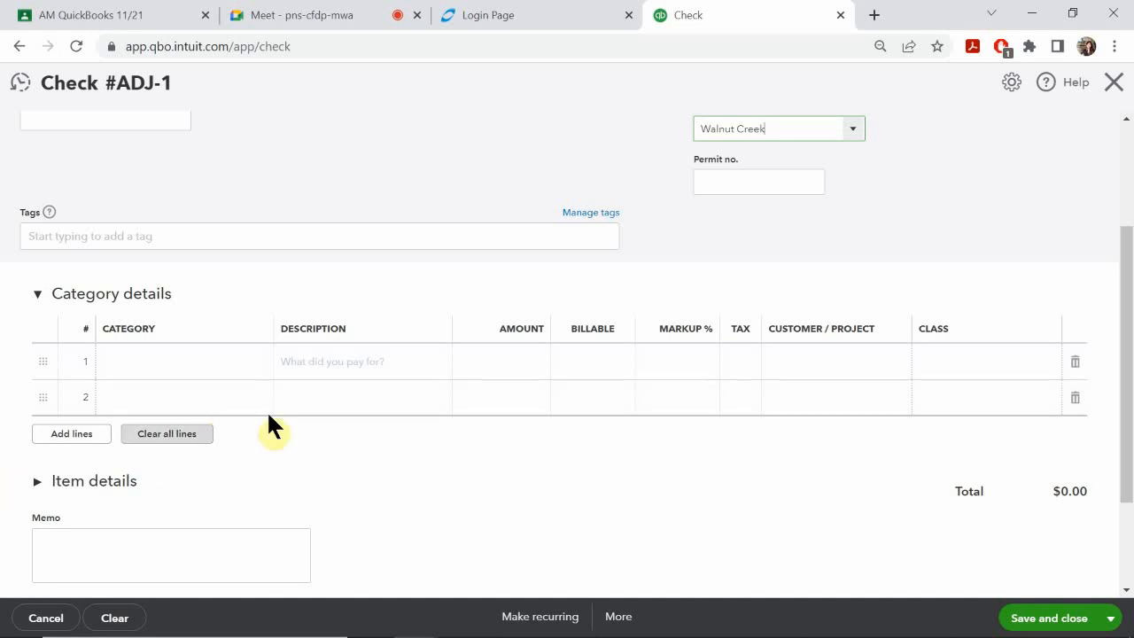
scroll(539, 498, "up", 2)
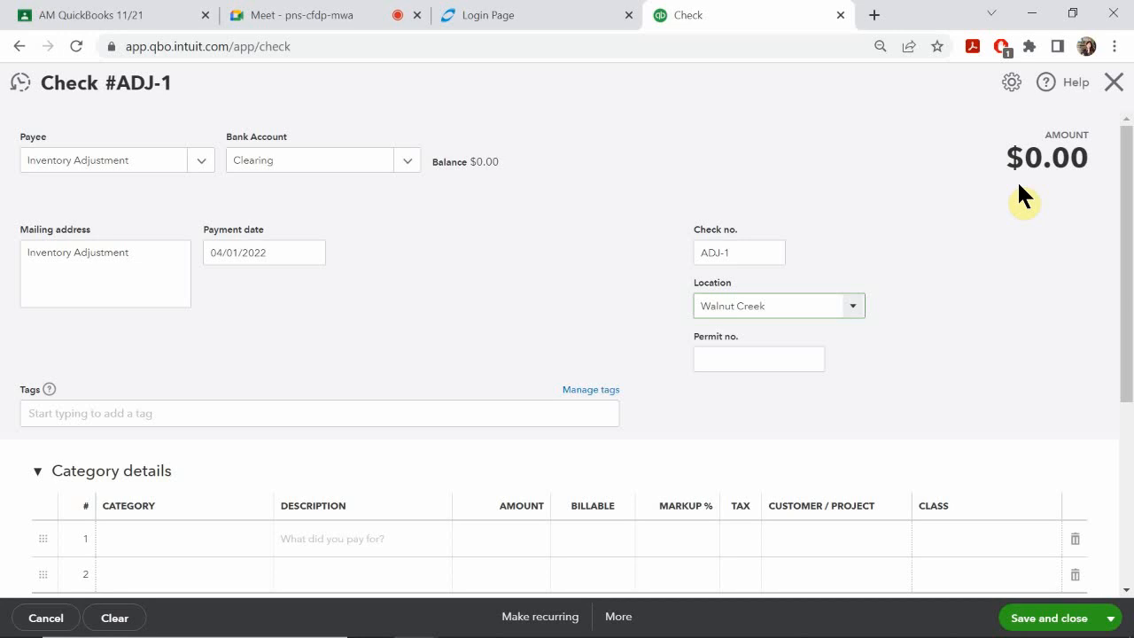
scroll(1019, 197, "down", 3)
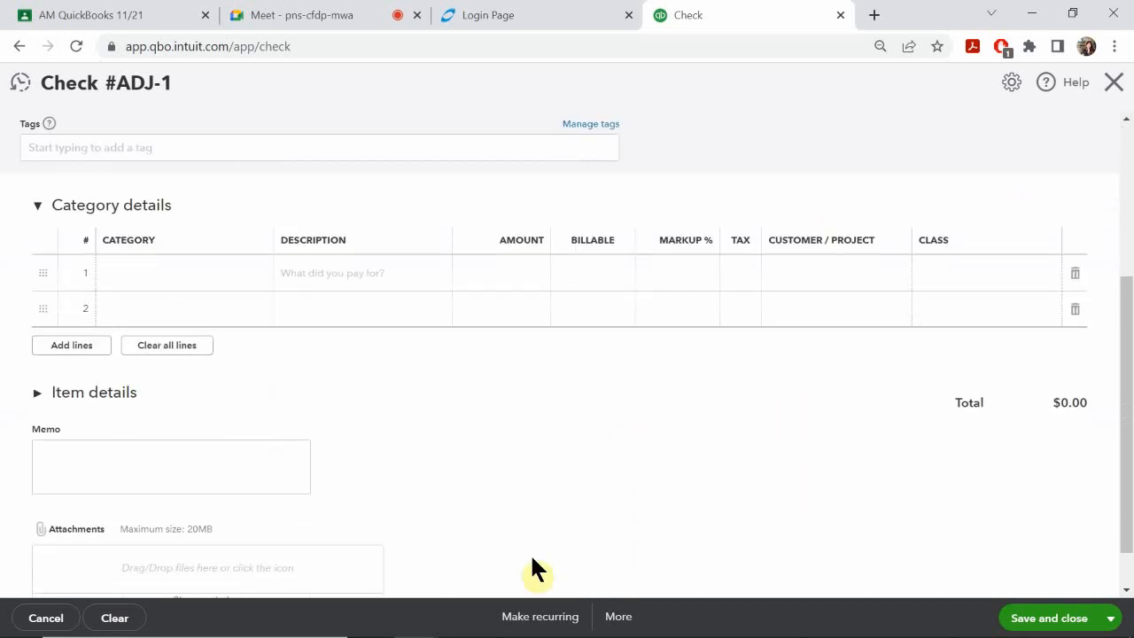
mouse_move(547, 625)
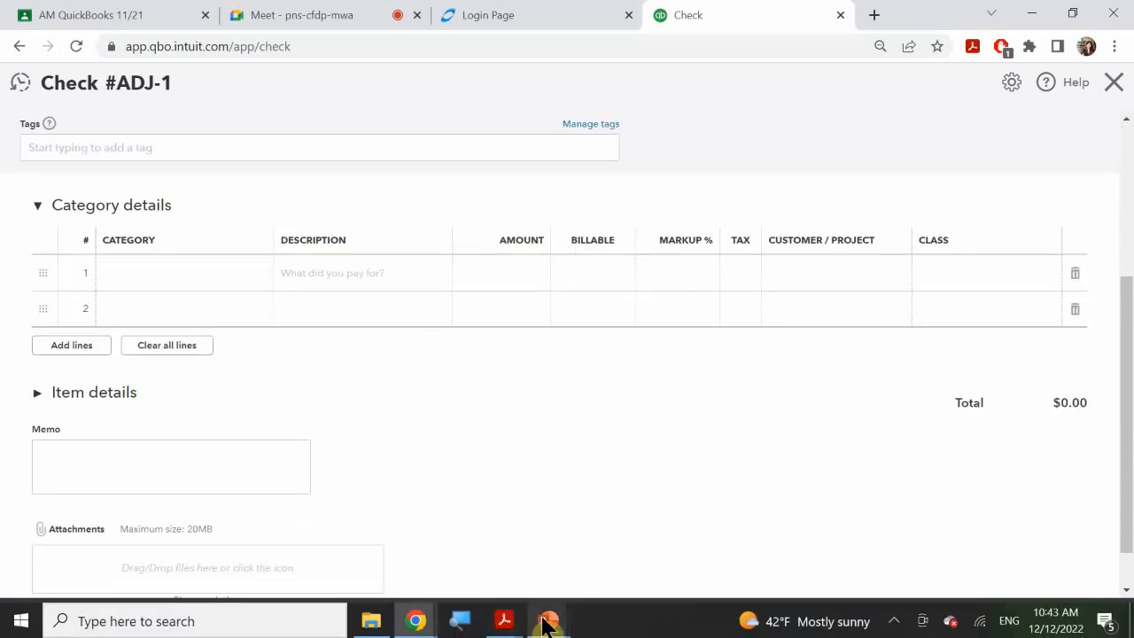
mouse_move(597, 547)
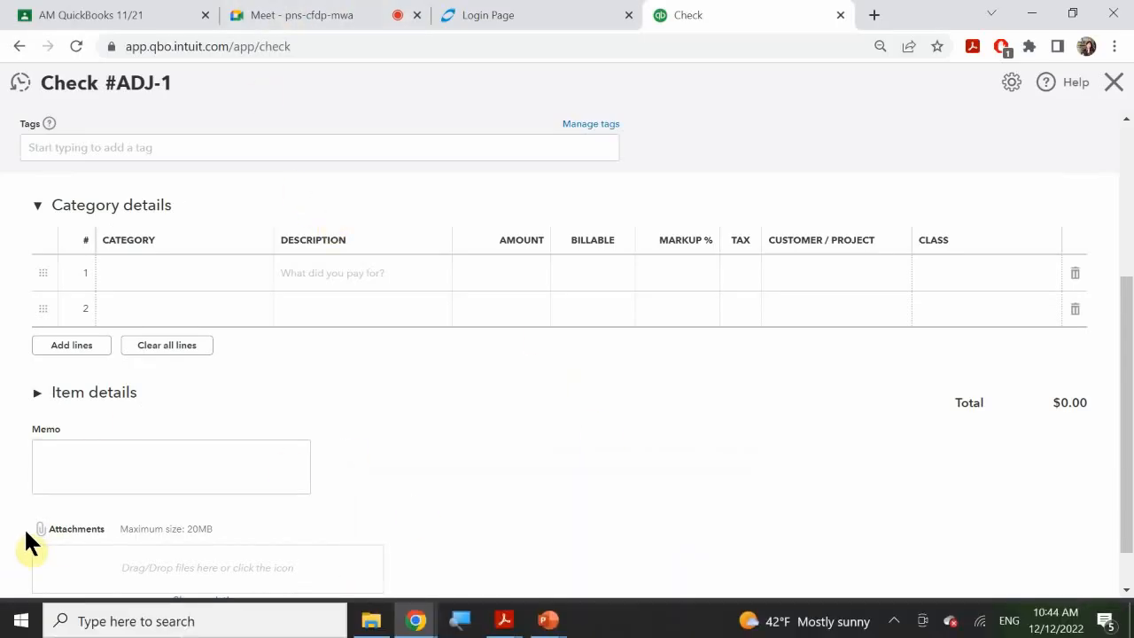
scroll(106, 326, "up", 1)
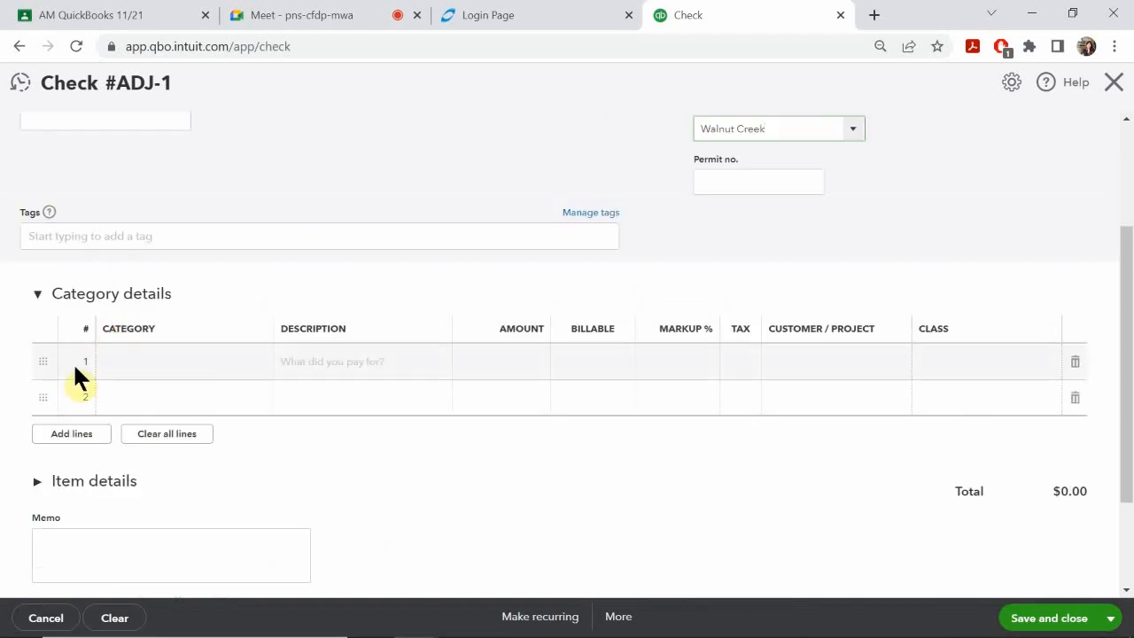
left_click(177, 363)
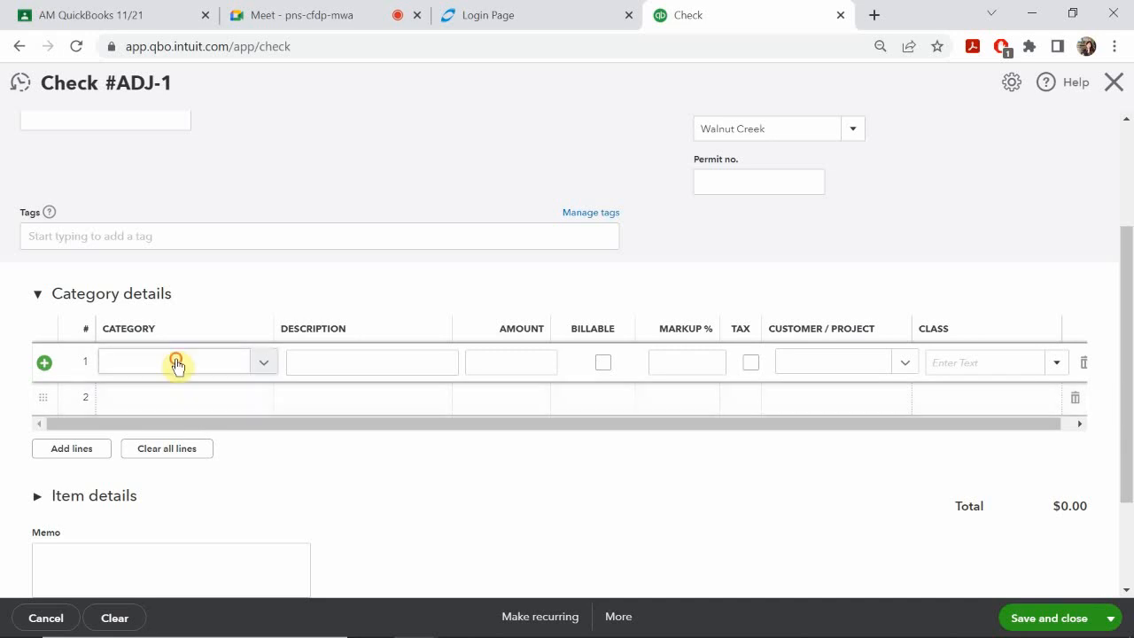
left_click(176, 363)
type("syook")
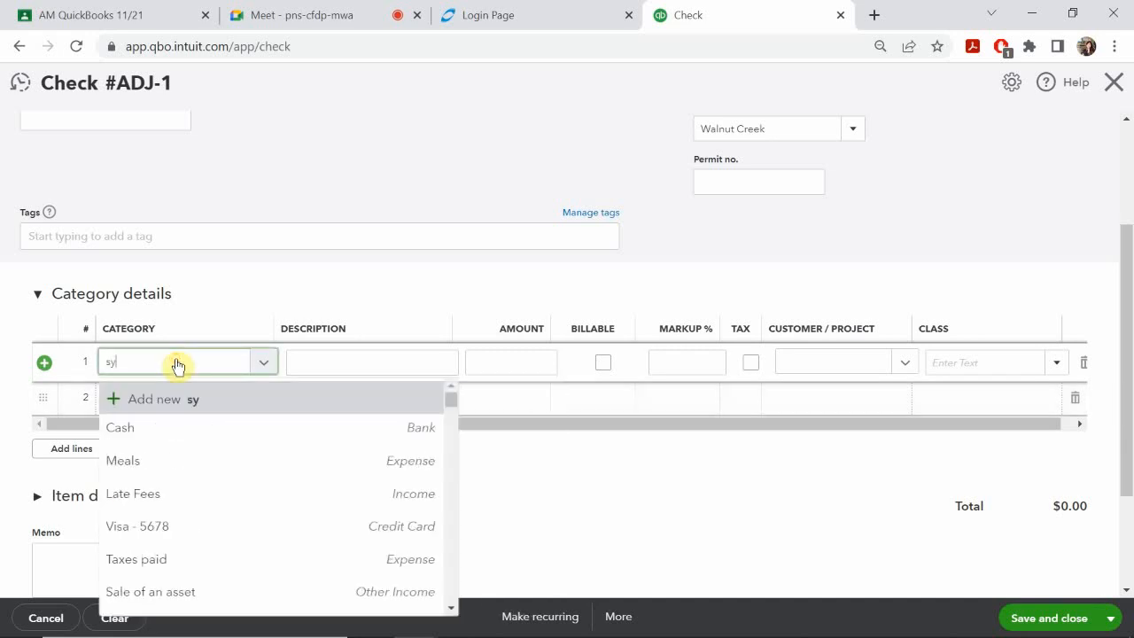
key("BackSpace")
key("BackSpace")
key("BackSpace")
key("BackSpace")
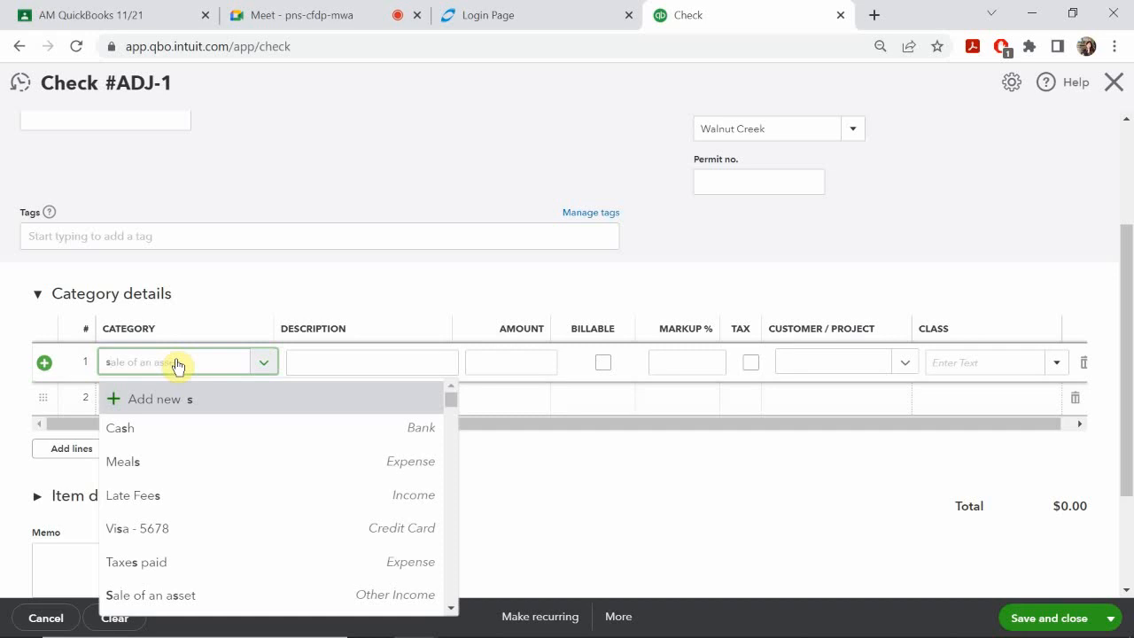
key("BackSpace")
type("su")
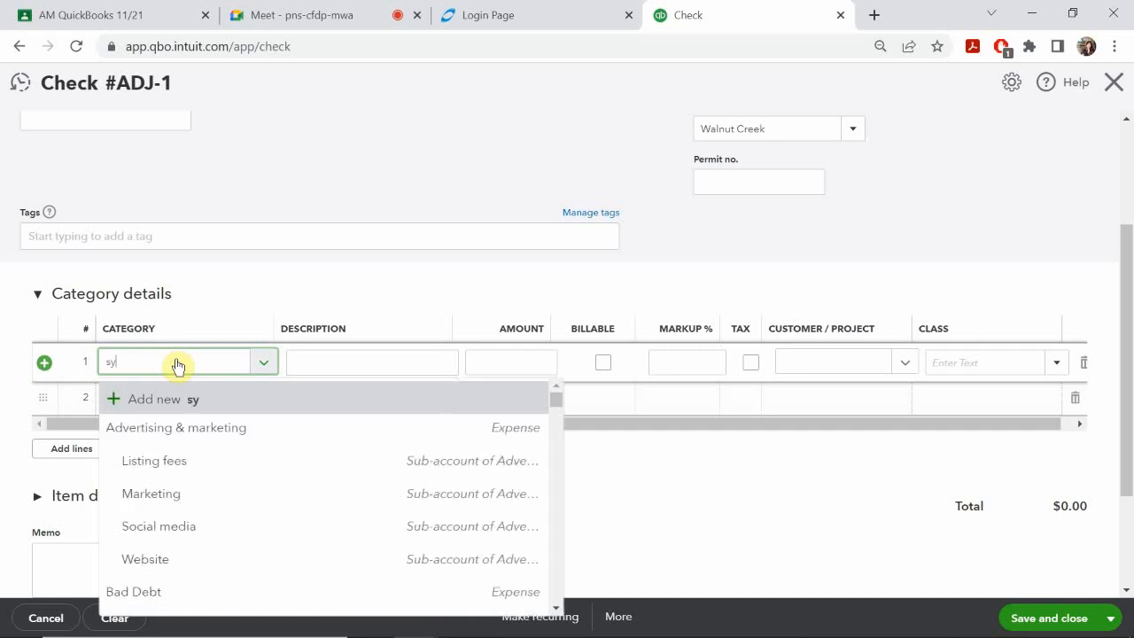
key("BackSpace")
type("u")
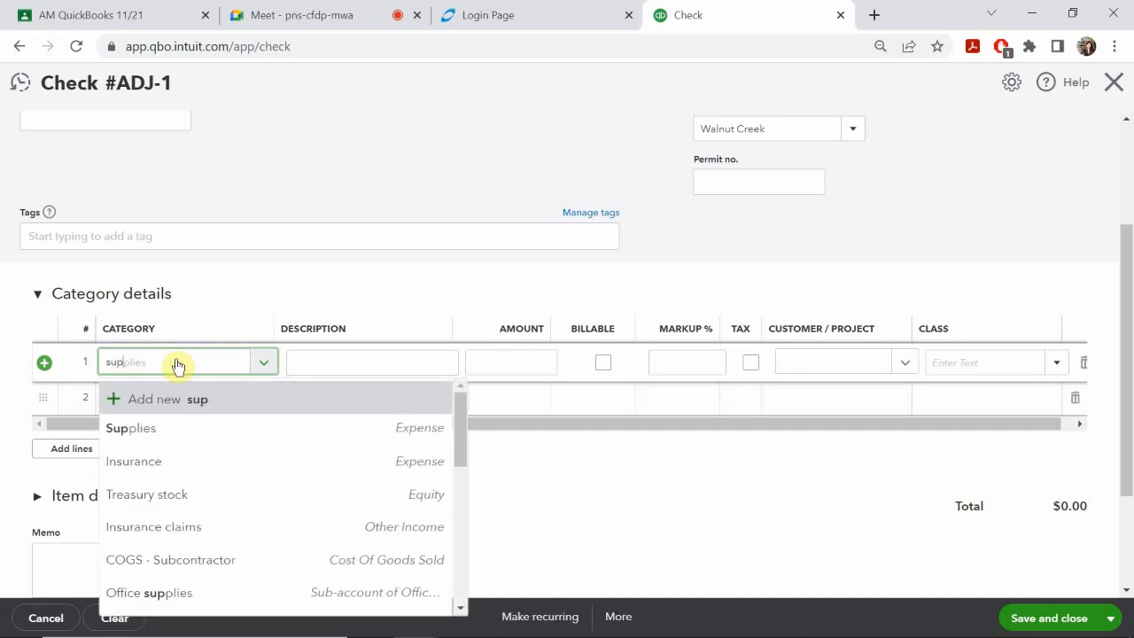
type("p")
key("BackSpace")
key("BackSpace")
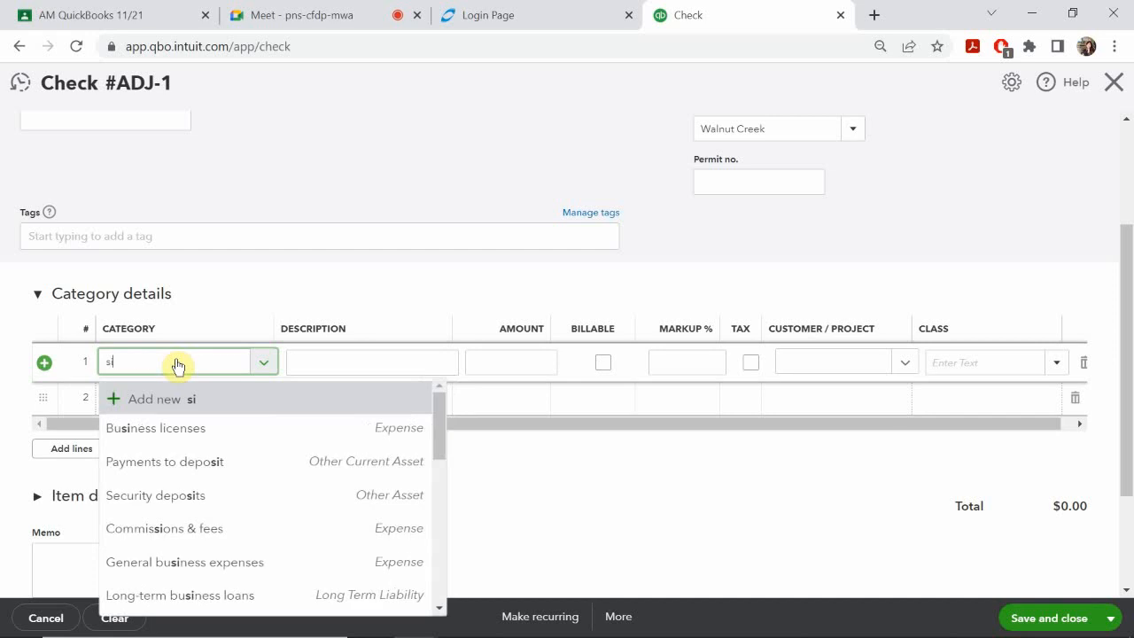
type("uoo")
key("BackSpace")
key("BackSpace")
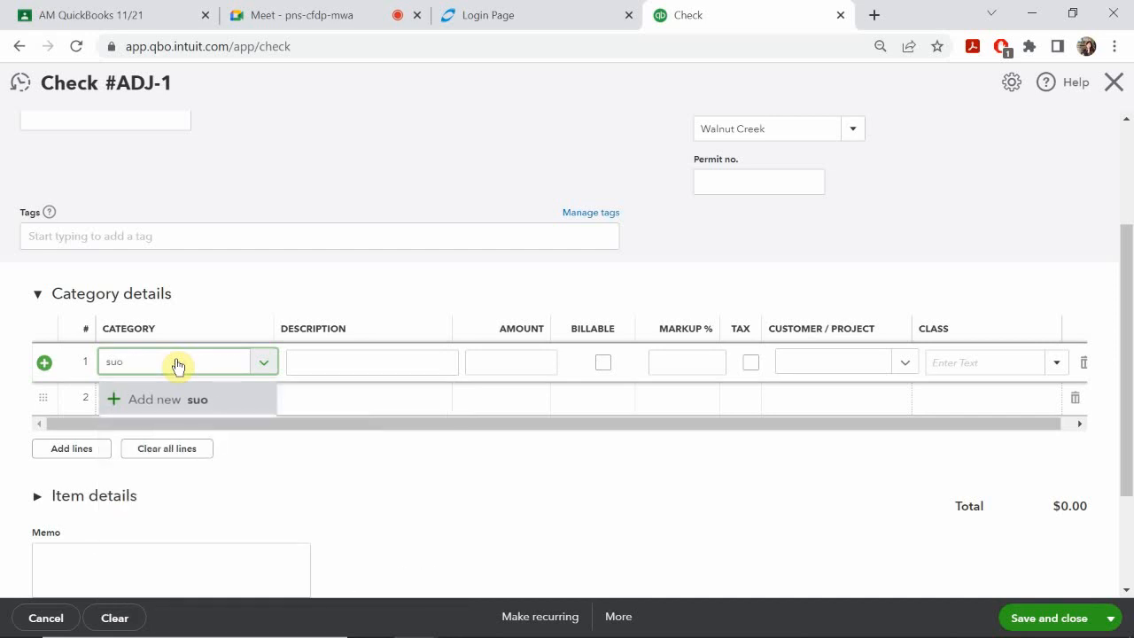
type("ppl")
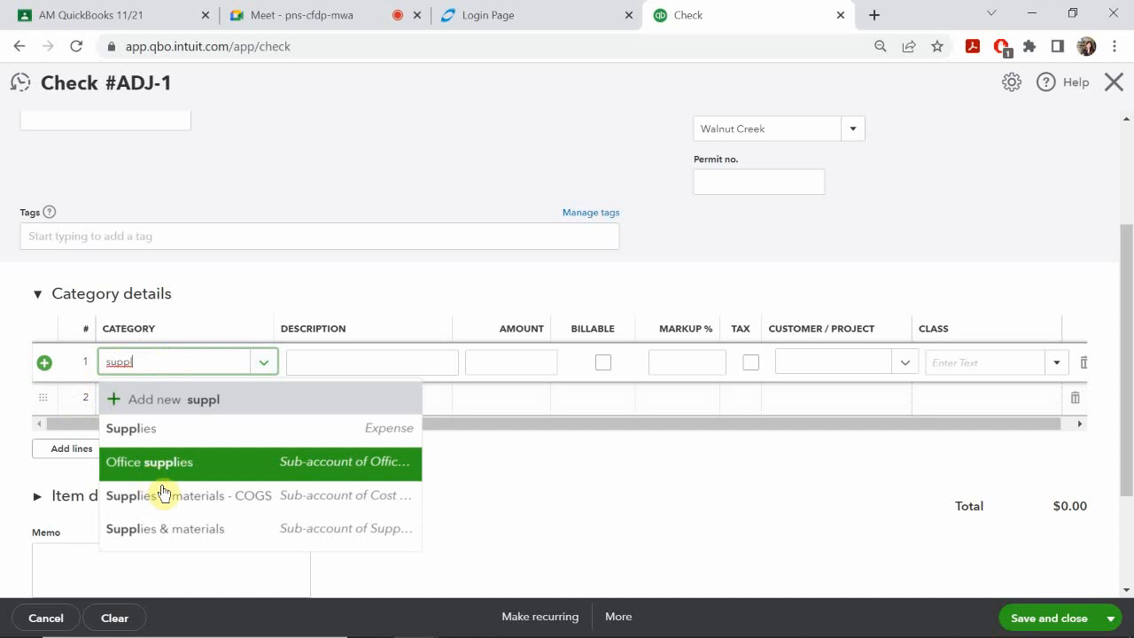
left_click(186, 531)
- Enter Parts to Repair Camera as the description of the Supplies & materials line
left_click(350, 361)
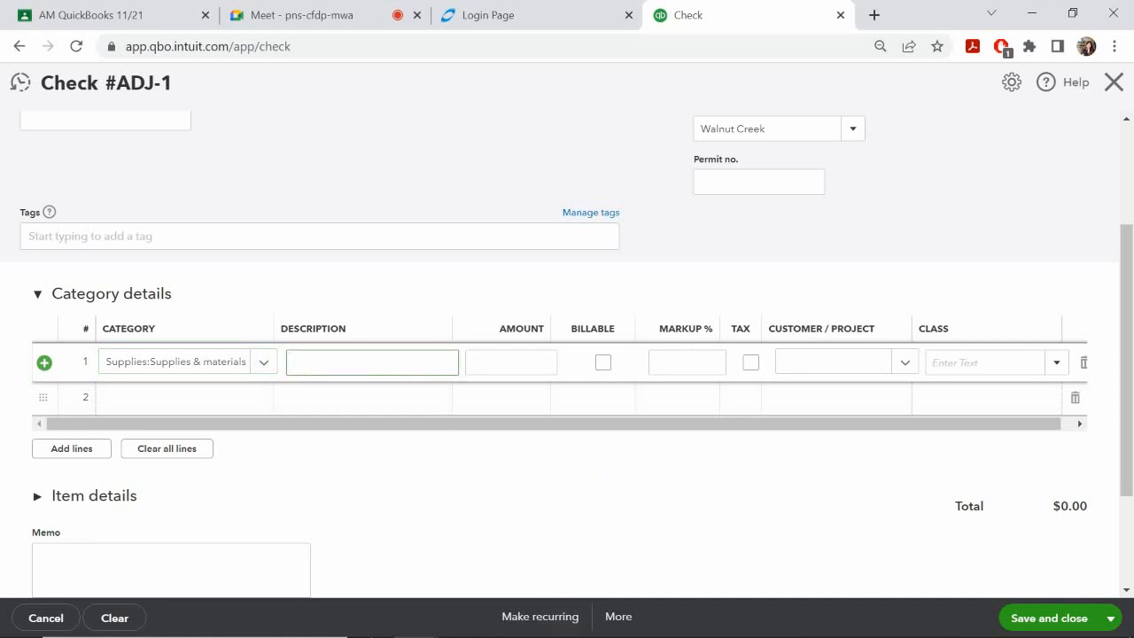
mouse_move(547, 620)
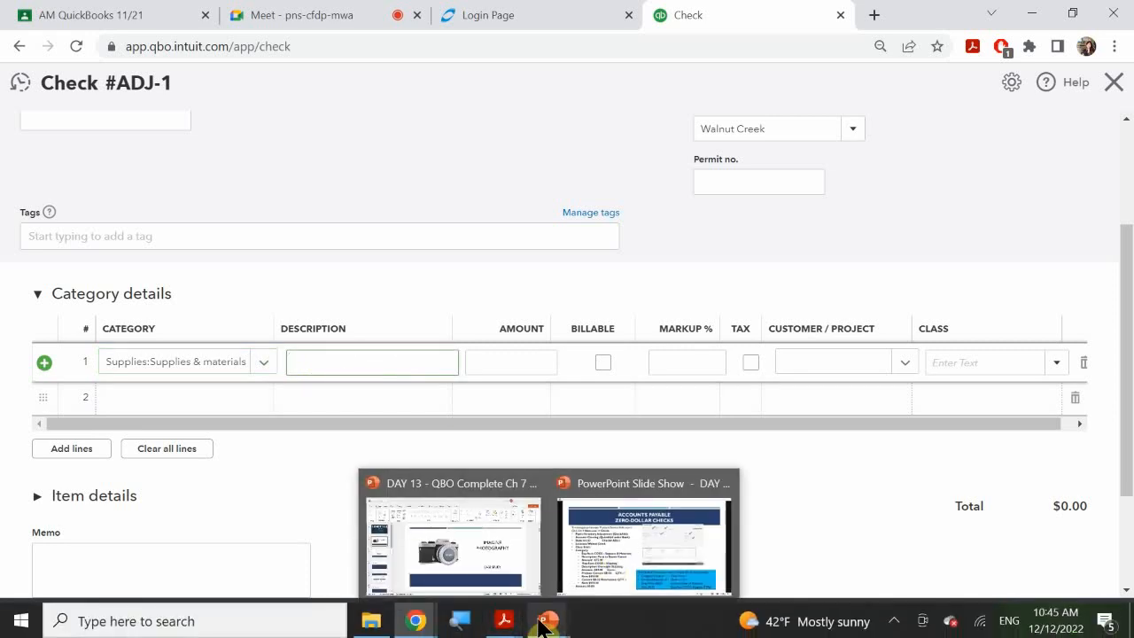
mouse_move(605, 549)
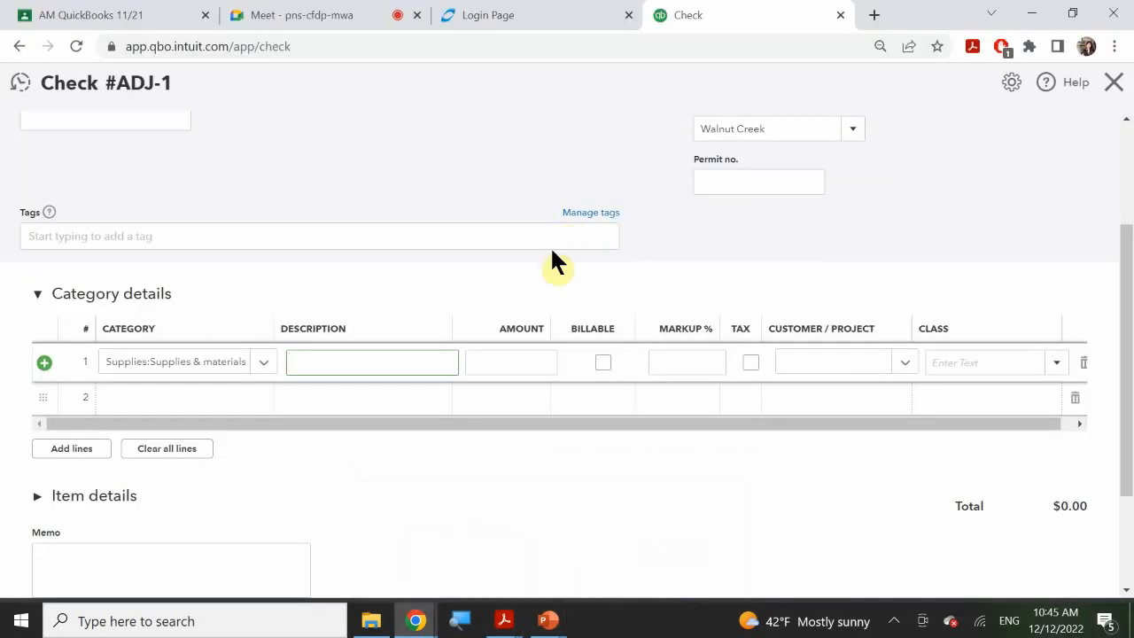
type("Part")
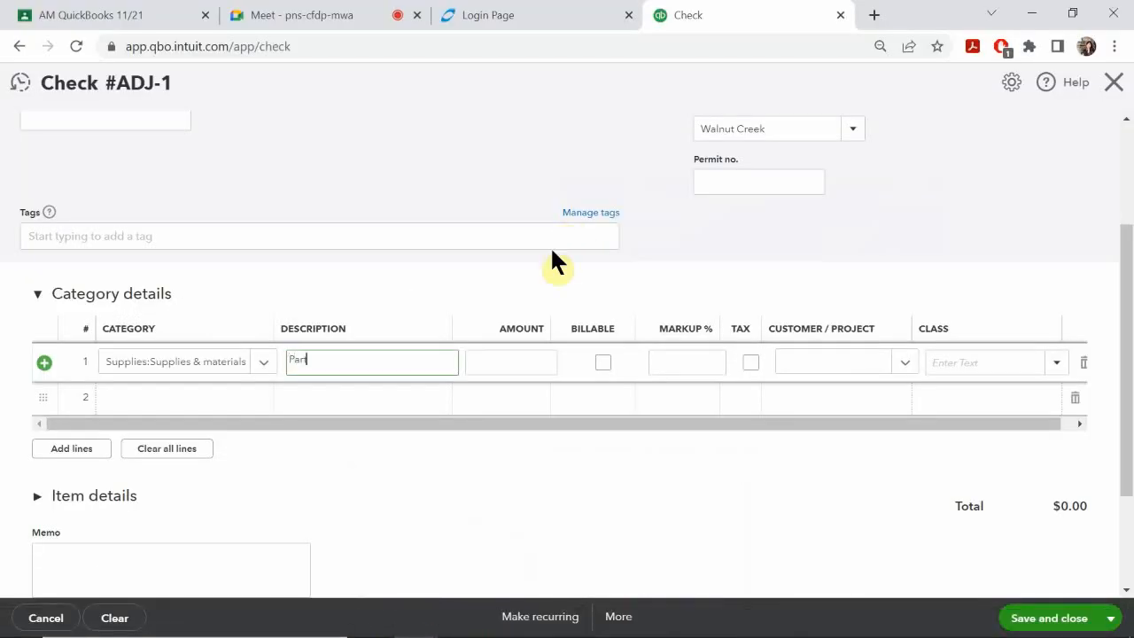
type("s to Repair Camera")
- Set the first category line's amount to -75 and its class to Store
left_click(529, 363)
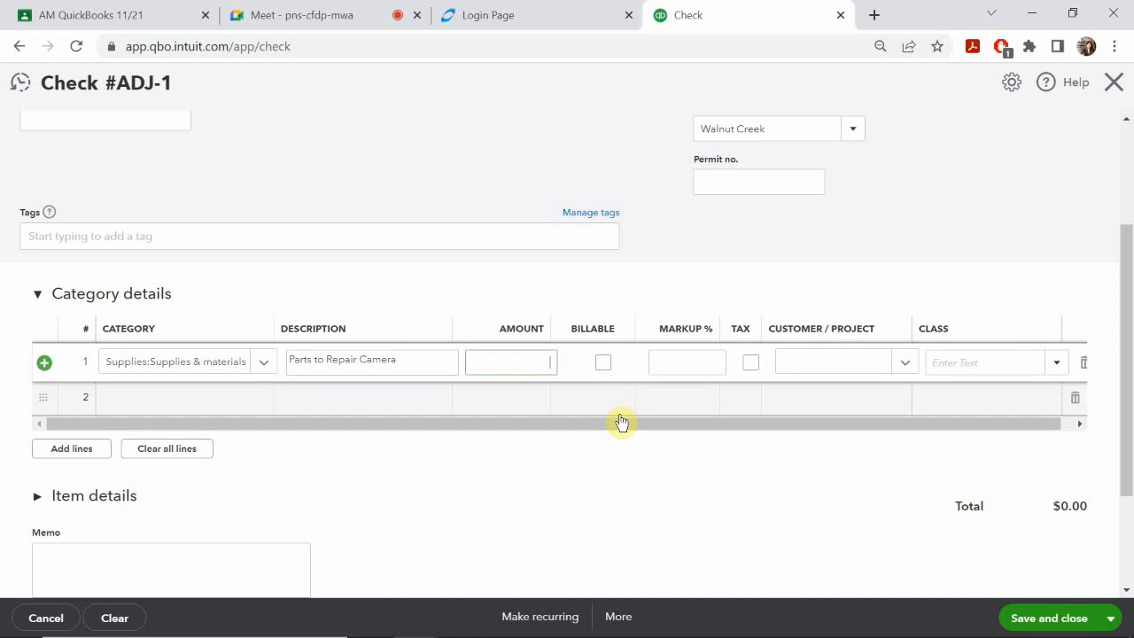
type("-75")
left_click(937, 360)
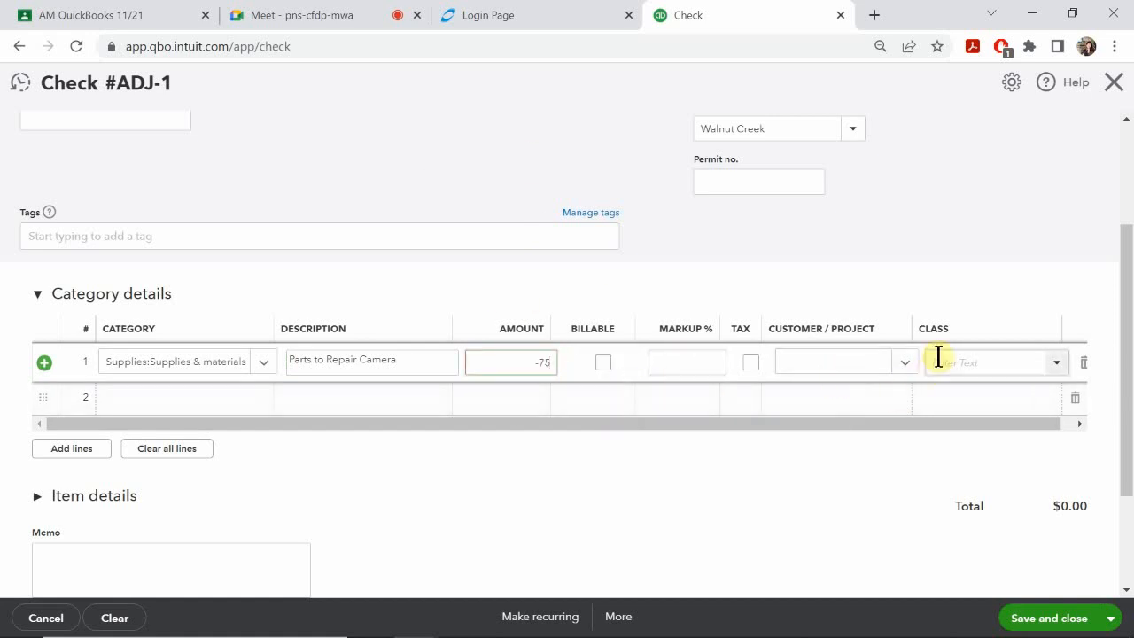
type("st")
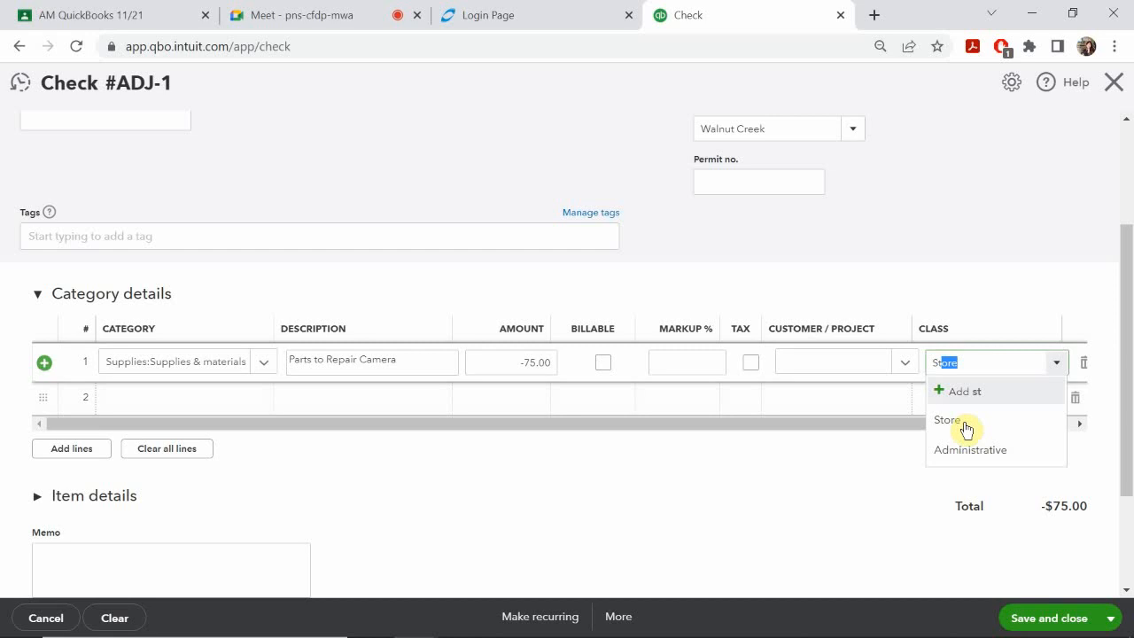
left_click(963, 421)
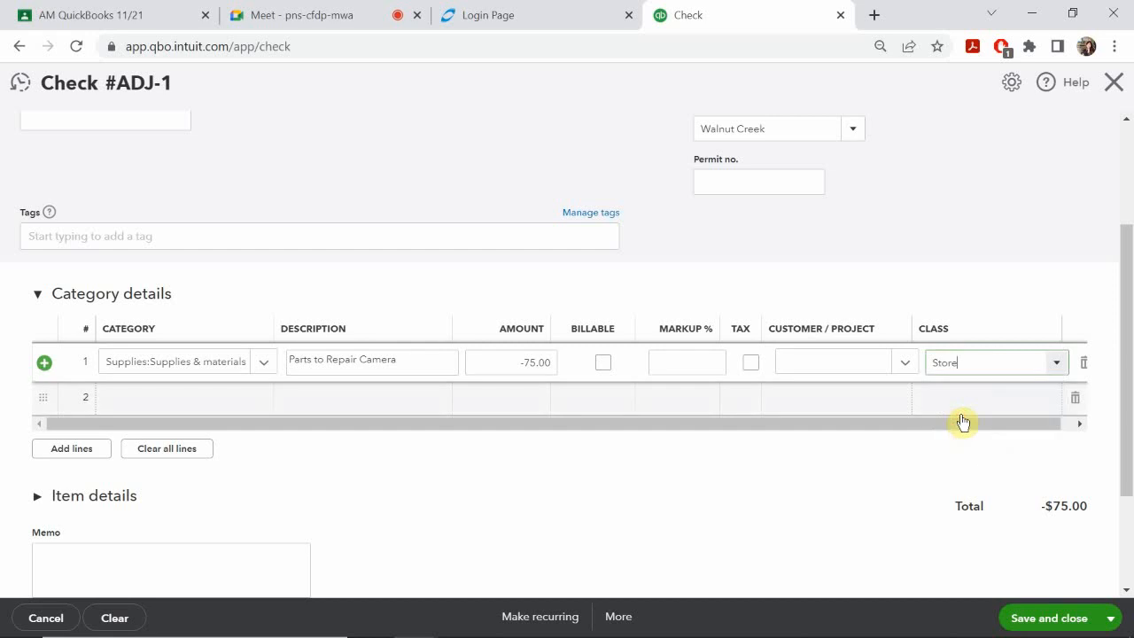
- Set the category of the second line to the Cost of Goods Sold account Shipping, Freight, & Delivery
left_click(165, 404)
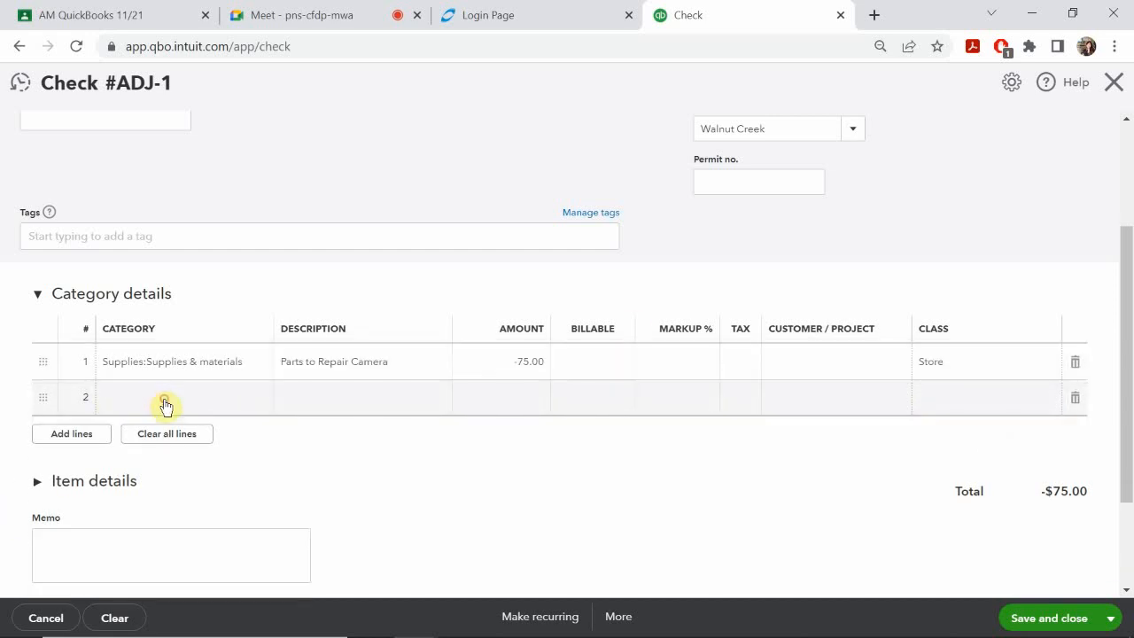
left_click(142, 400)
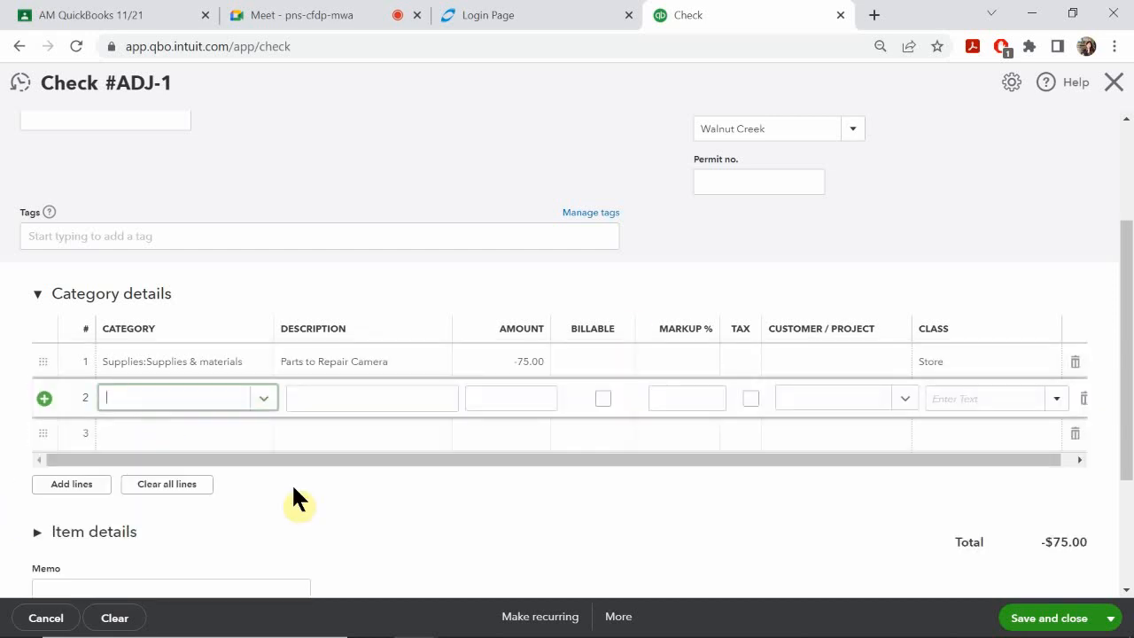
type("shu")
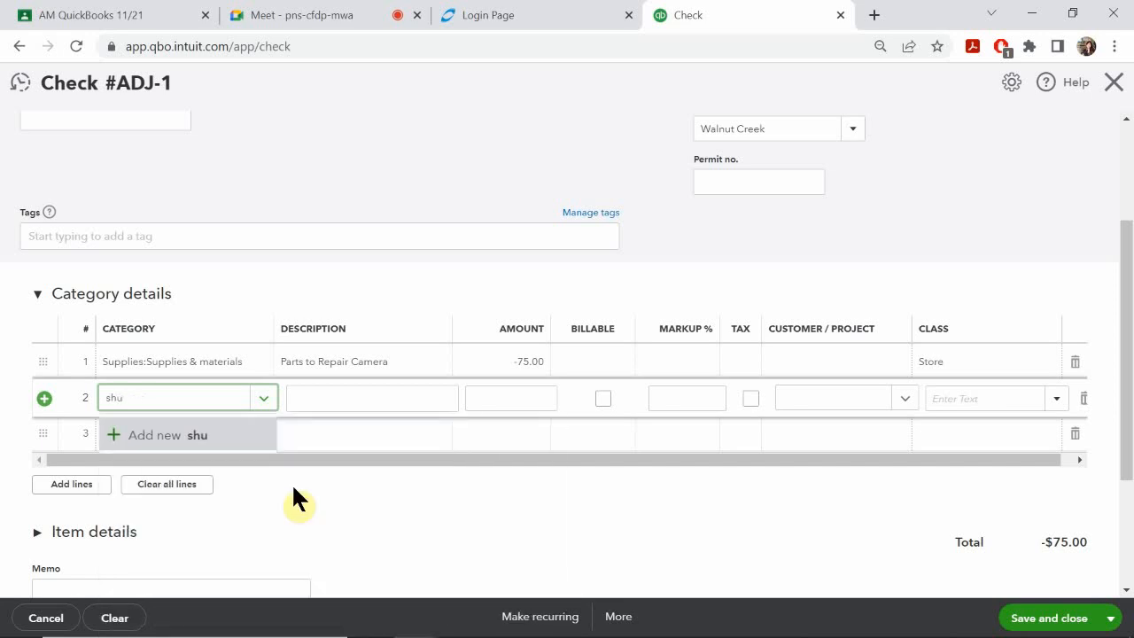
key("BackSpace")
type("ipp")
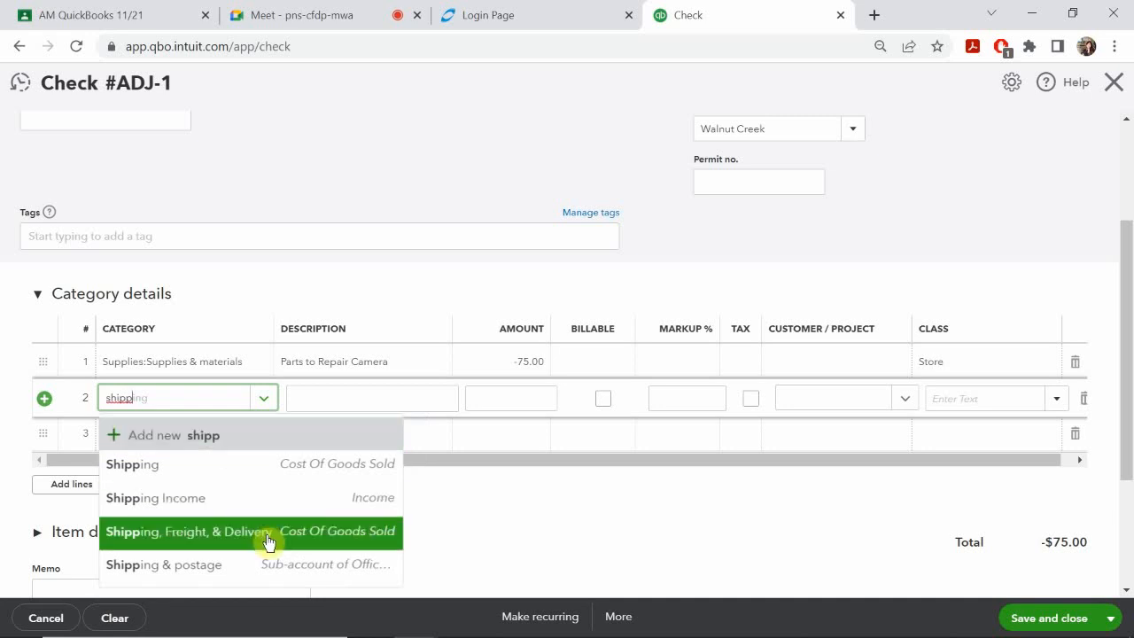
left_click(314, 534)
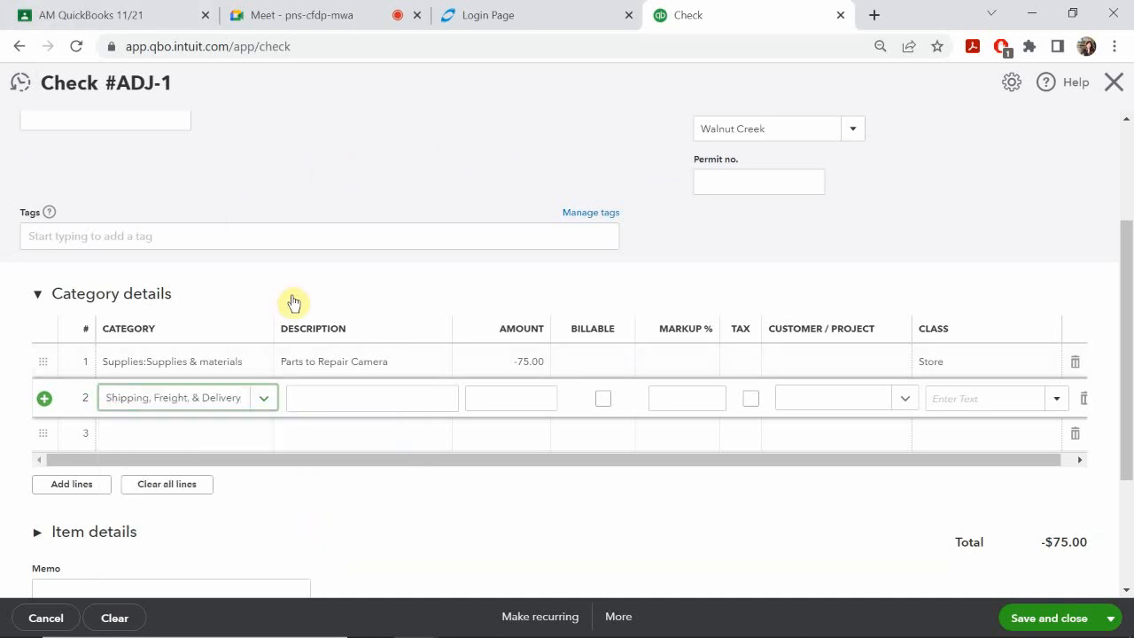
- Enter Shipping cost as the description of the second category line
left_click(334, 400)
type("Sg")
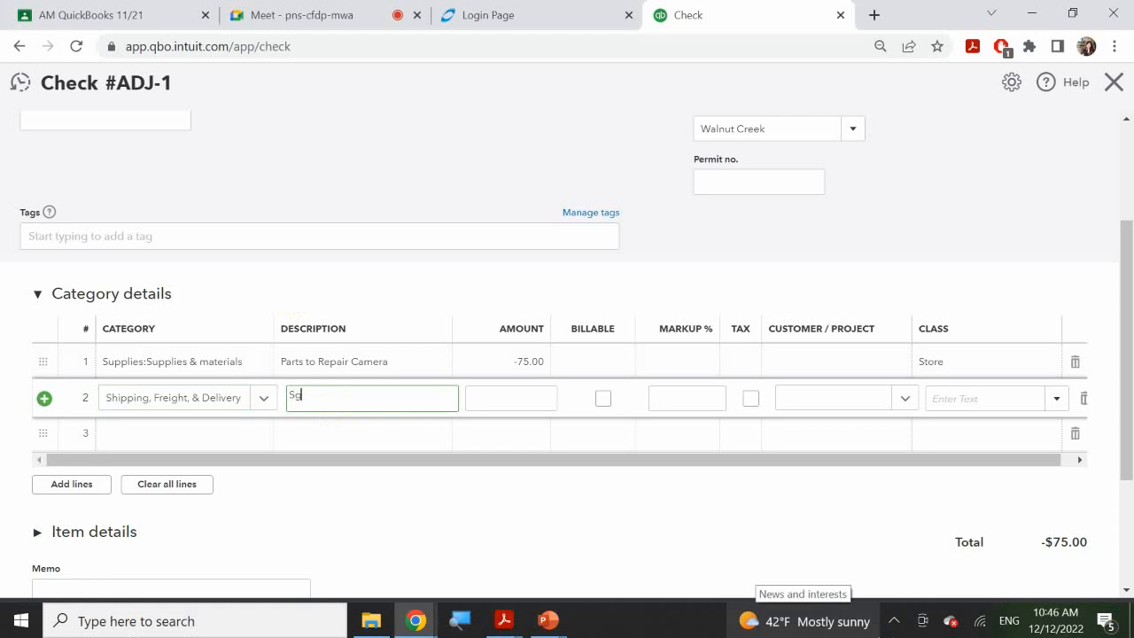
key("BackSpace")
type("hipping cost")
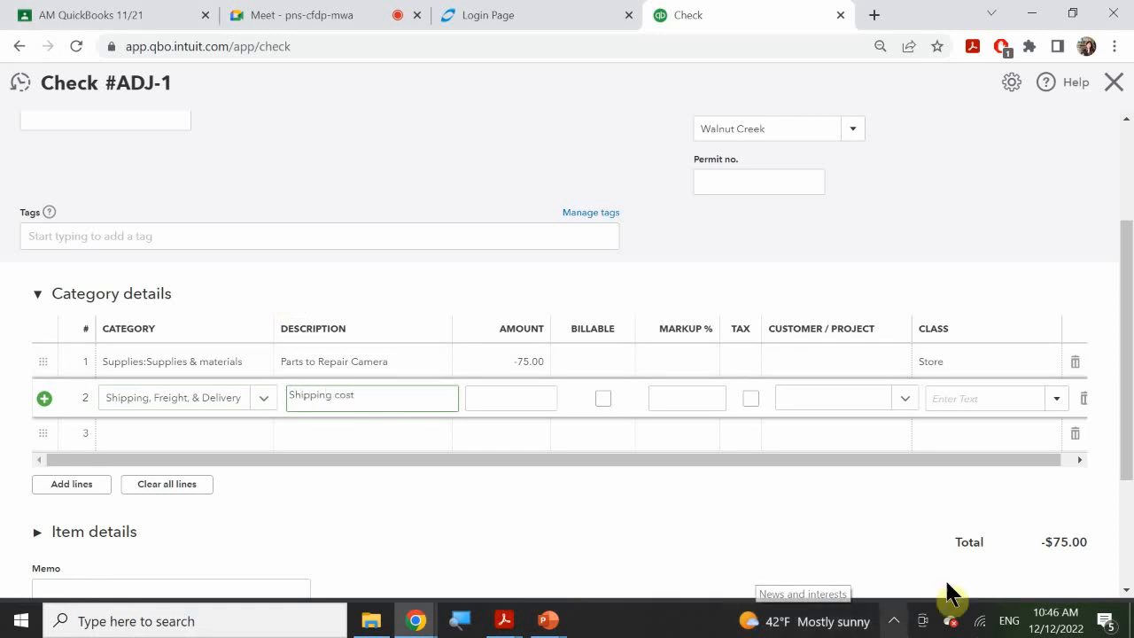
- Set the shipping line's amount to -30 and its class to Store
left_click(508, 396)
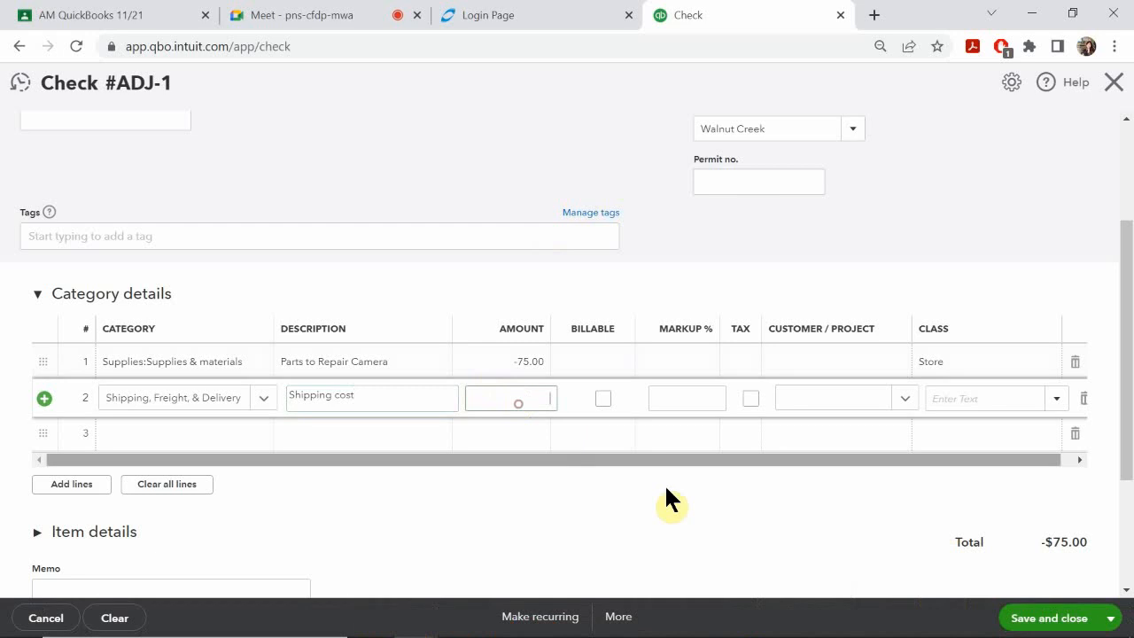
type("-30")
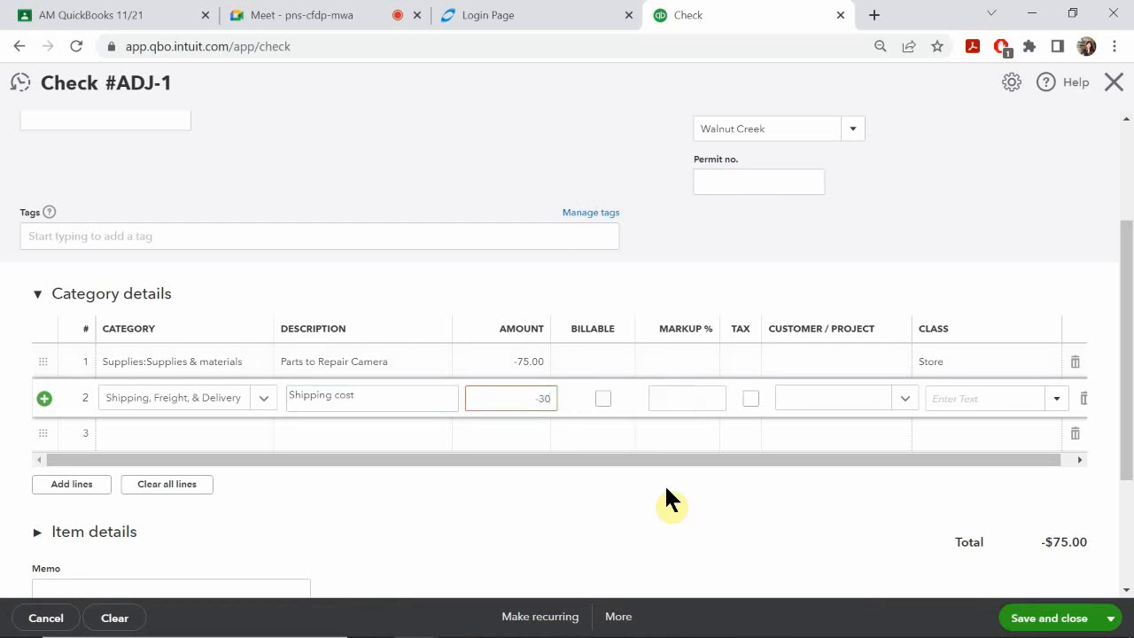
left_click(939, 398)
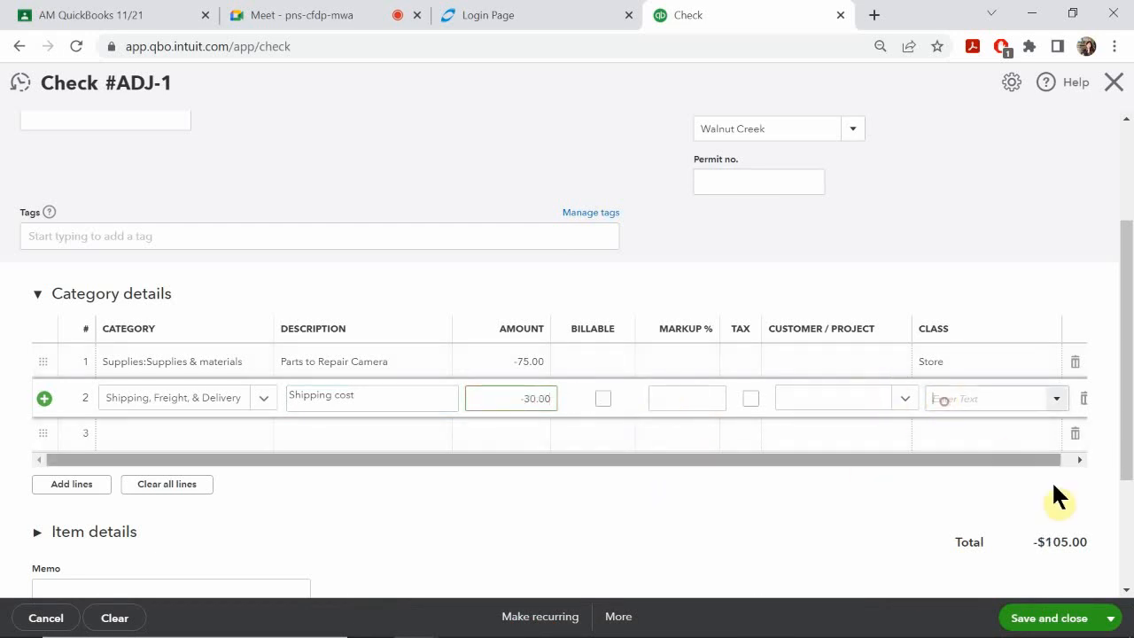
type("st")
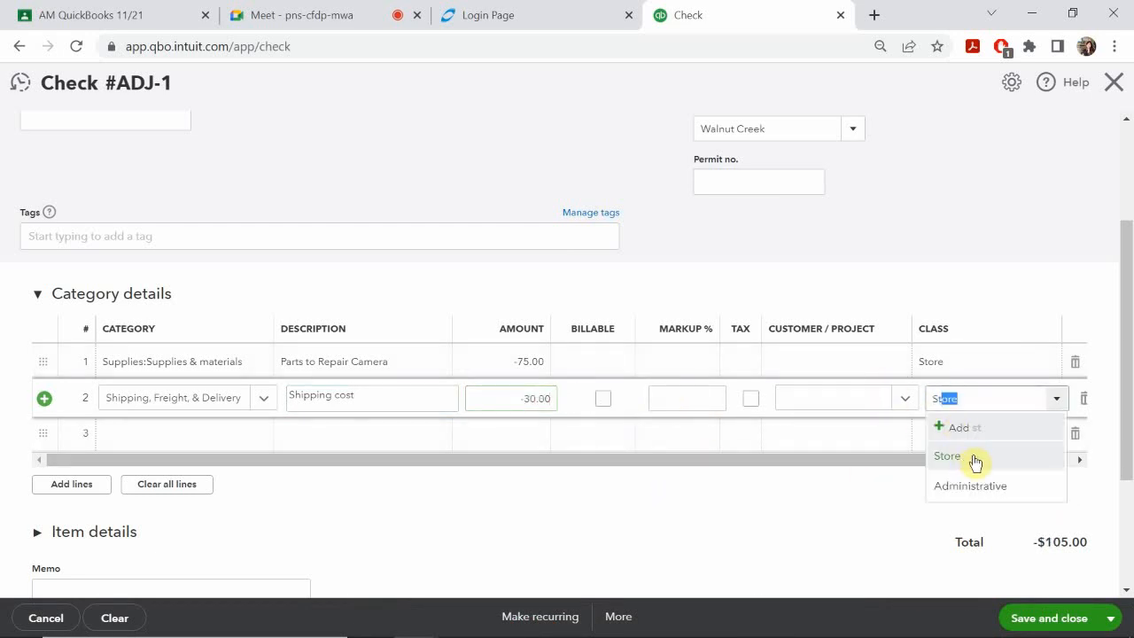
left_click(973, 459)
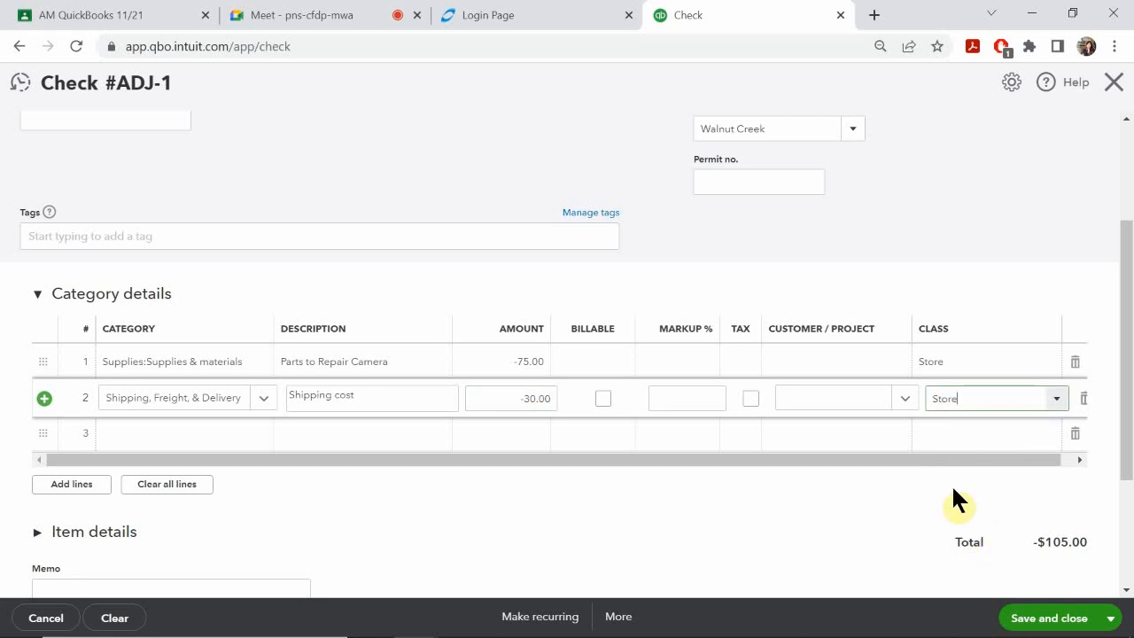
scroll(954, 340, "up", 2)
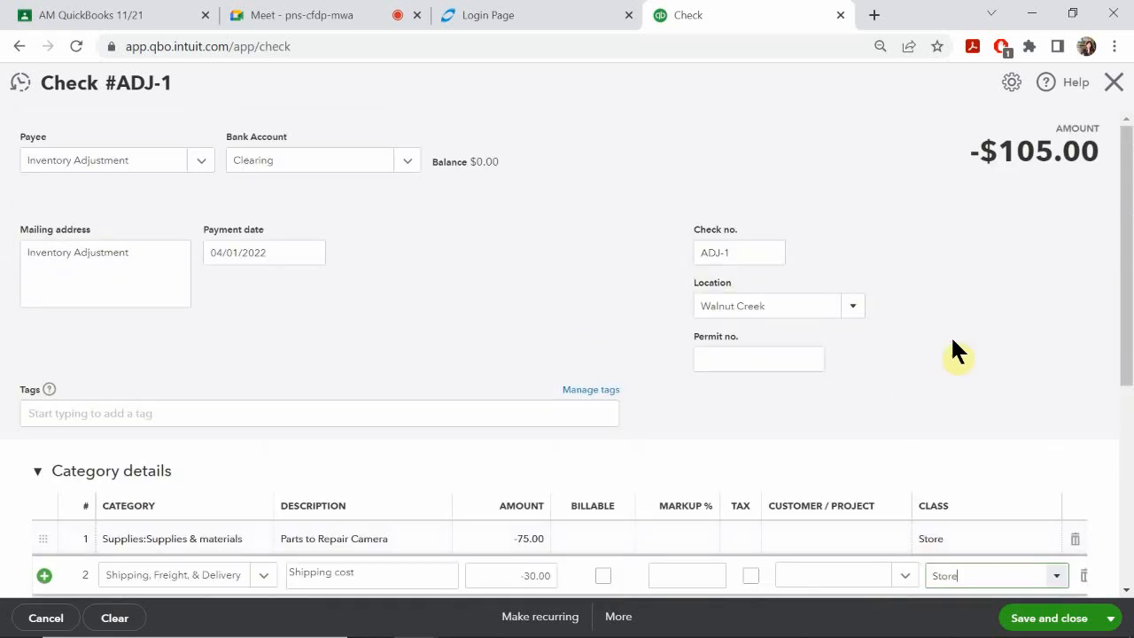
- Consult the zero-dollar checks slide in the PowerPoint slide show for the item details, and return to the check in Chrome
left_click(996, 207)
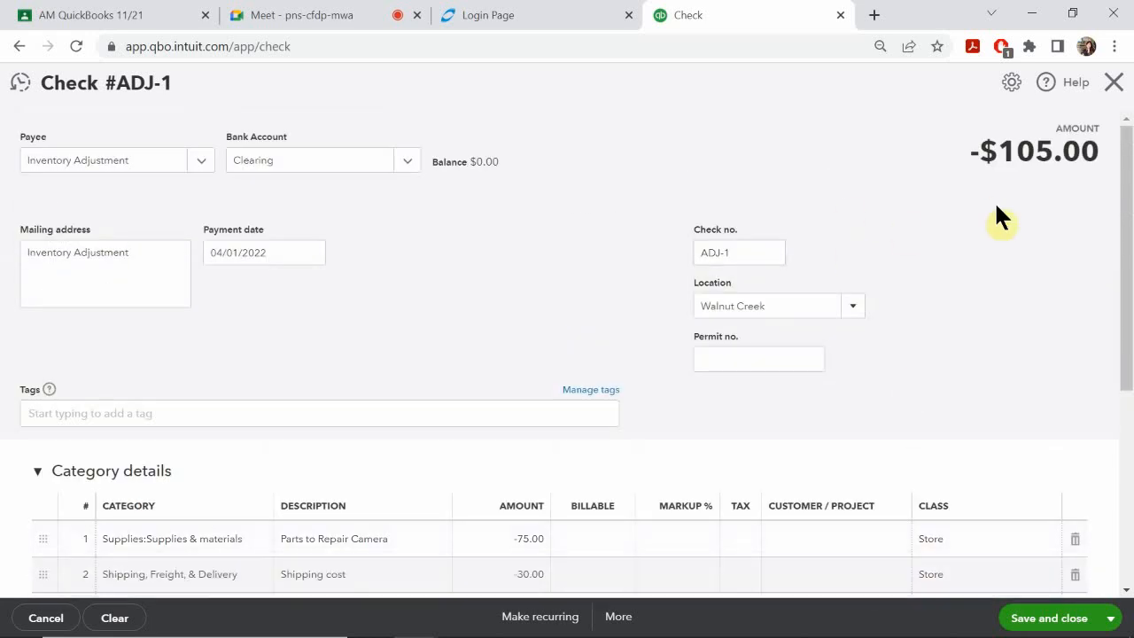
scroll(996, 208, "down", 3)
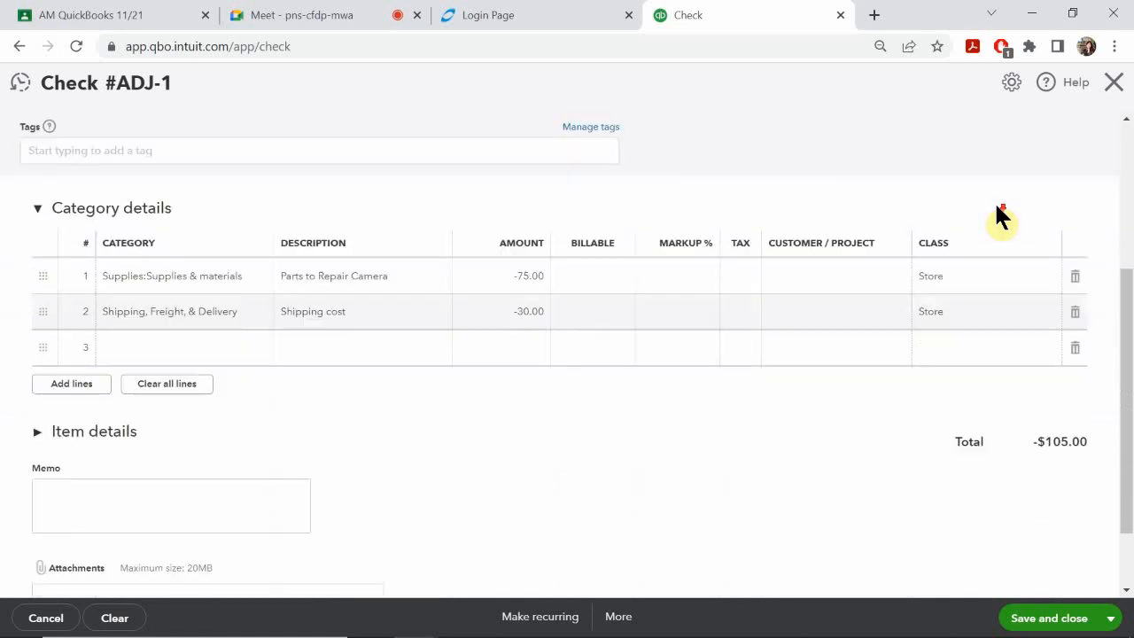
scroll(999, 211, "up", 1)
mouse_move(457, 625)
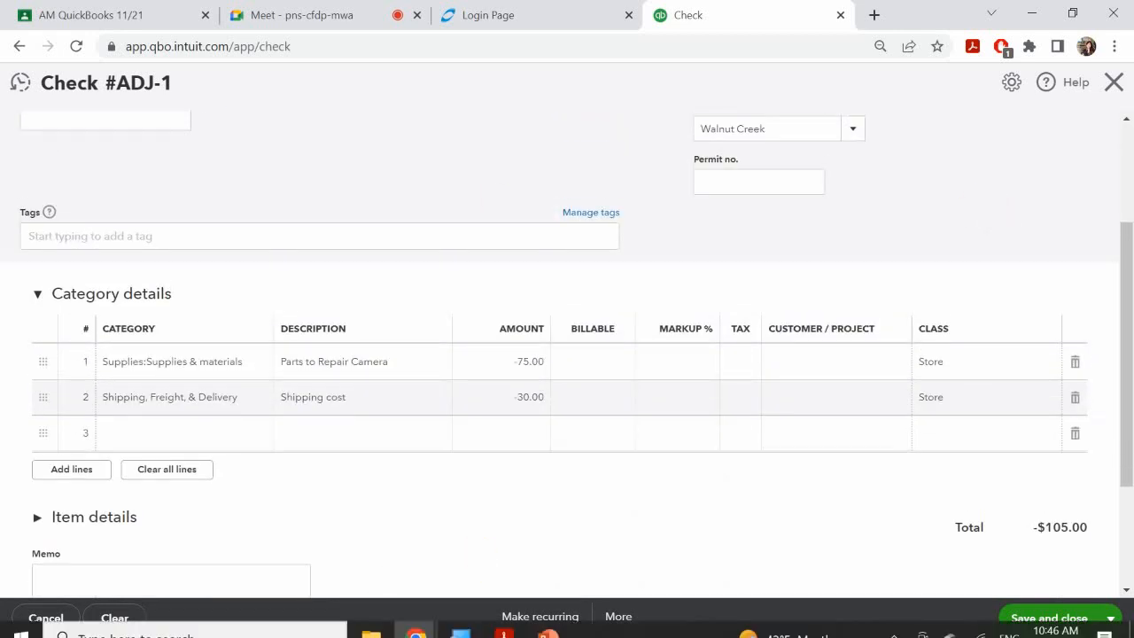
mouse_move(549, 620)
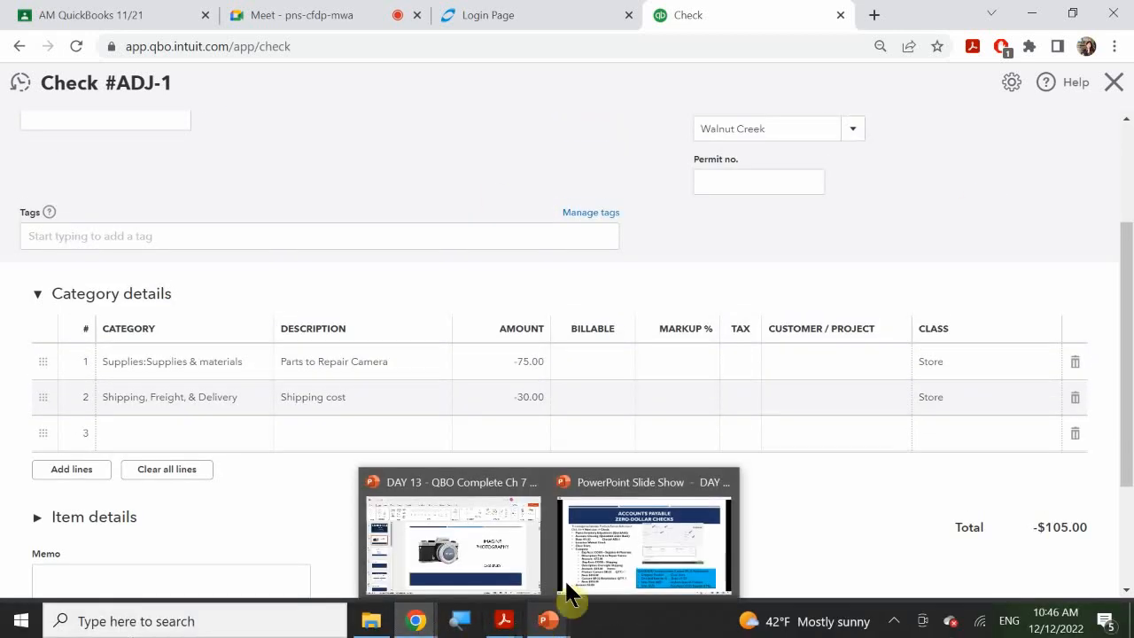
left_click(596, 550)
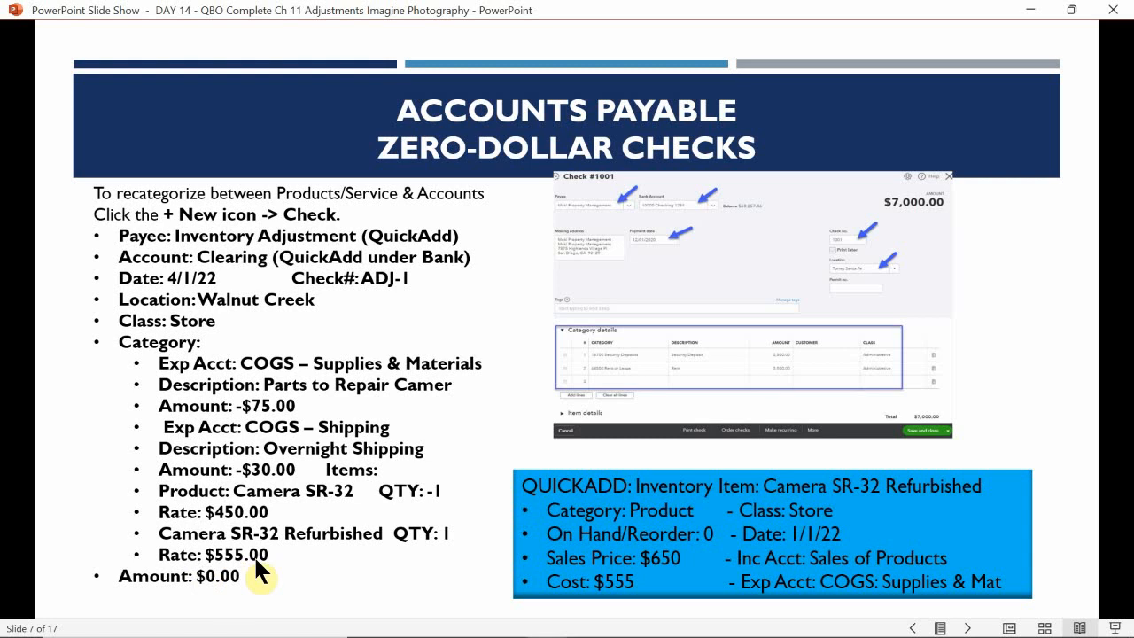
mouse_move(487, 625)
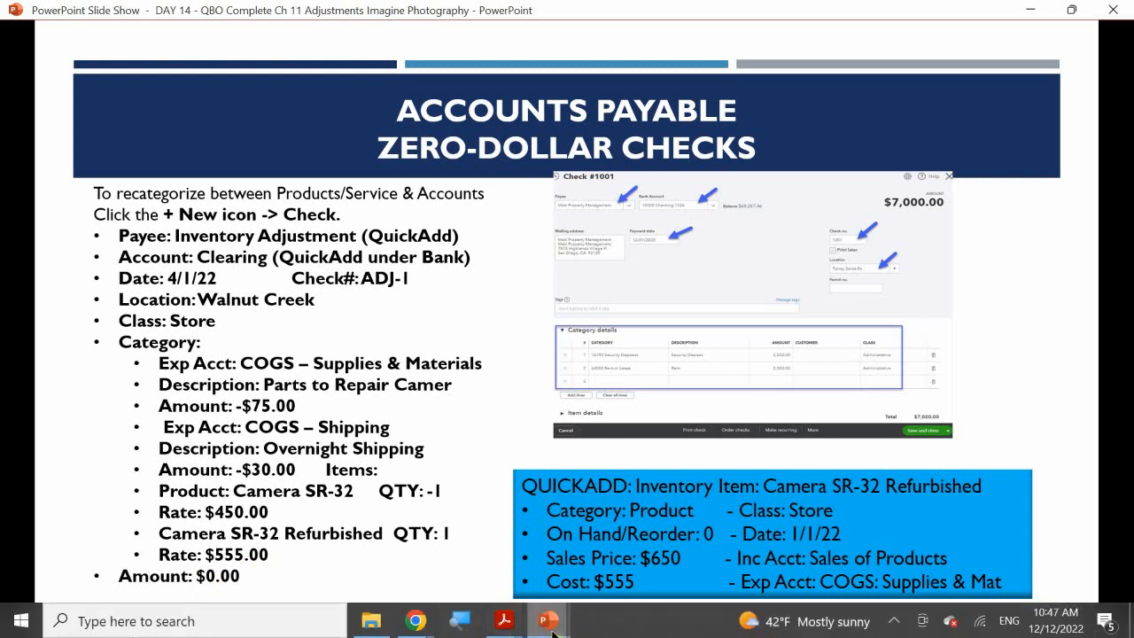
mouse_move(548, 622)
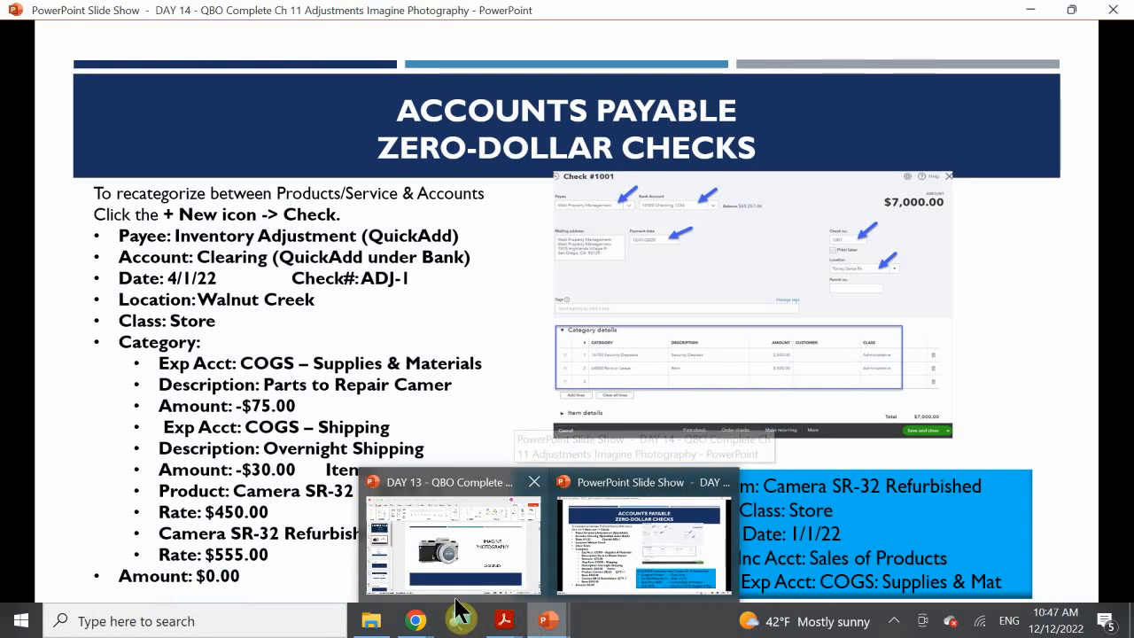
mouse_move(417, 620)
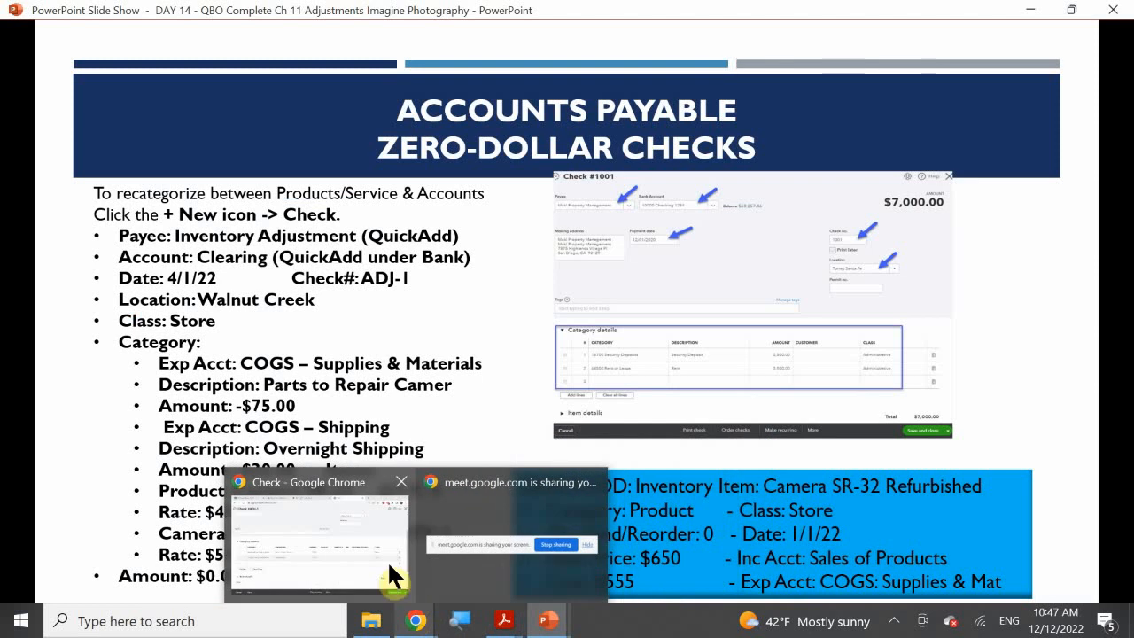
left_click(368, 542)
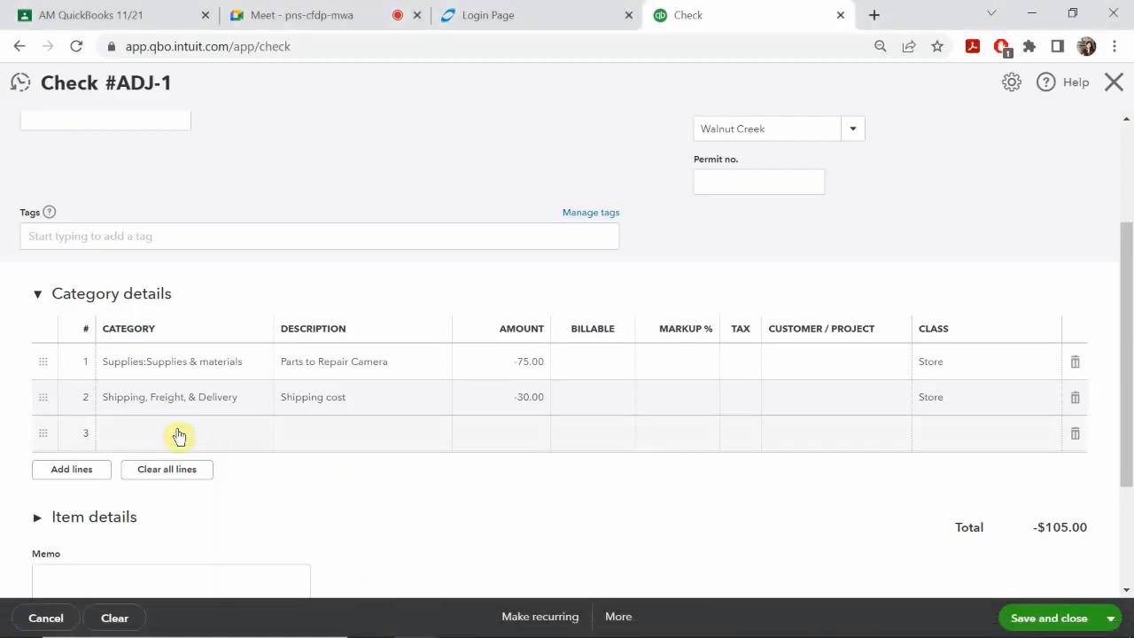
- Expand the item details and add Camera SR32 as the first item line with a quantity of -1
scroll(142, 447, "down", 2)
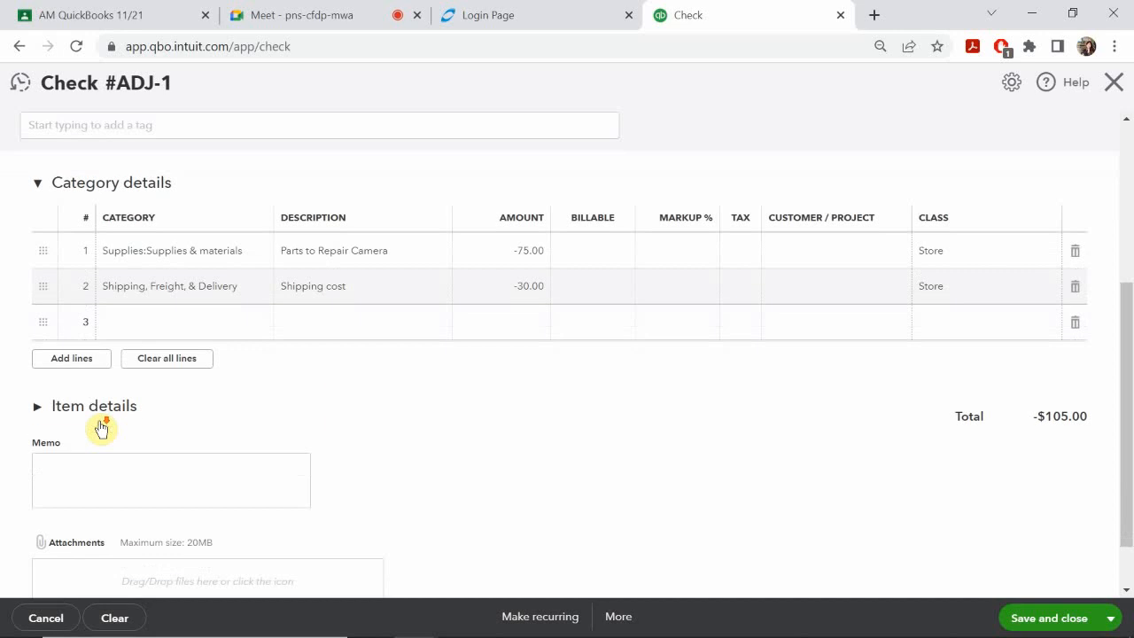
scroll(101, 429, "down", 1)
left_click(39, 345)
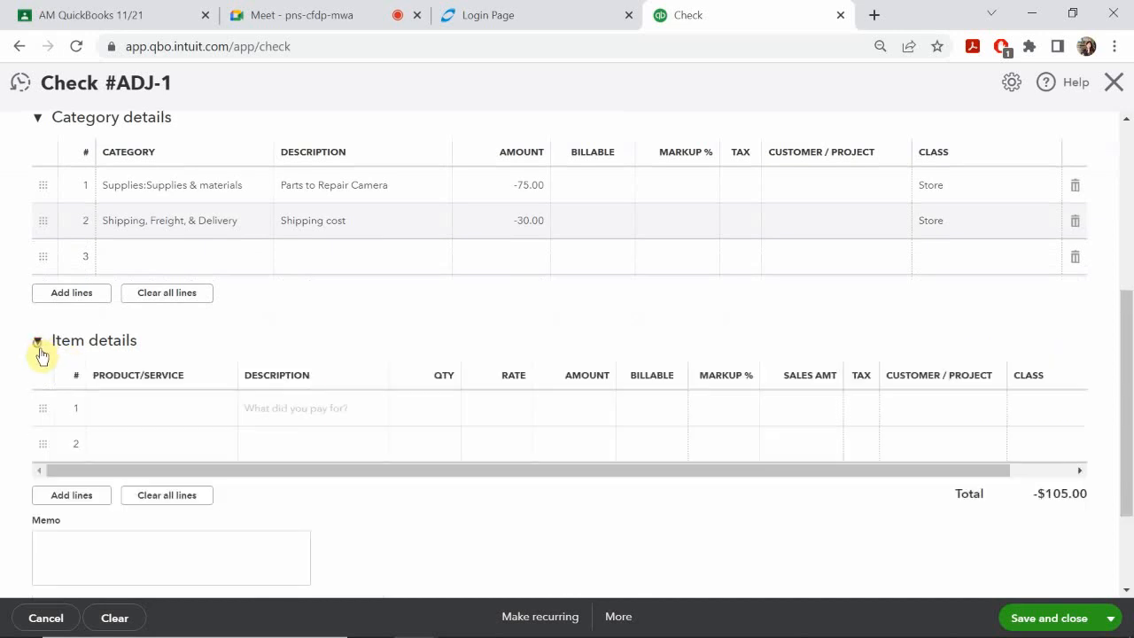
left_click(140, 413)
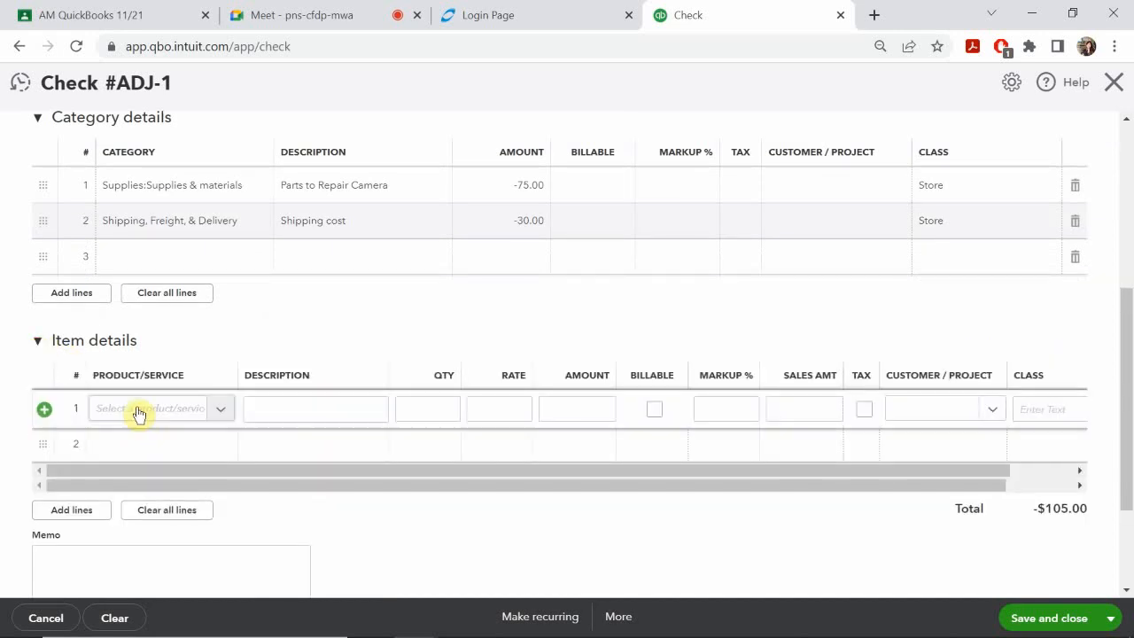
left_click(139, 413)
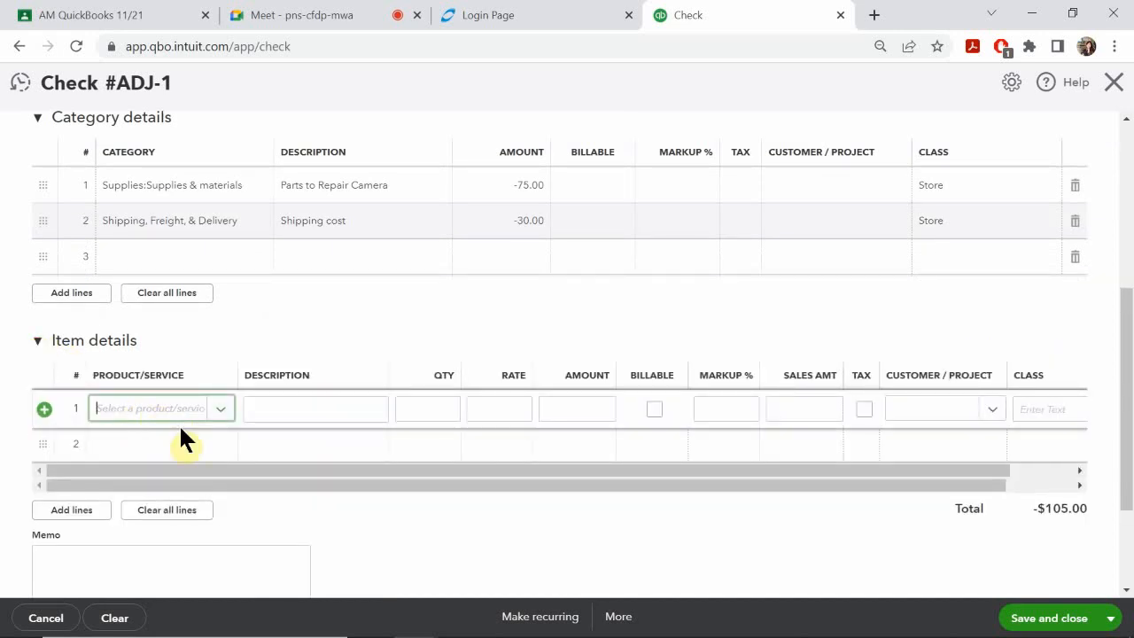
type("ca")
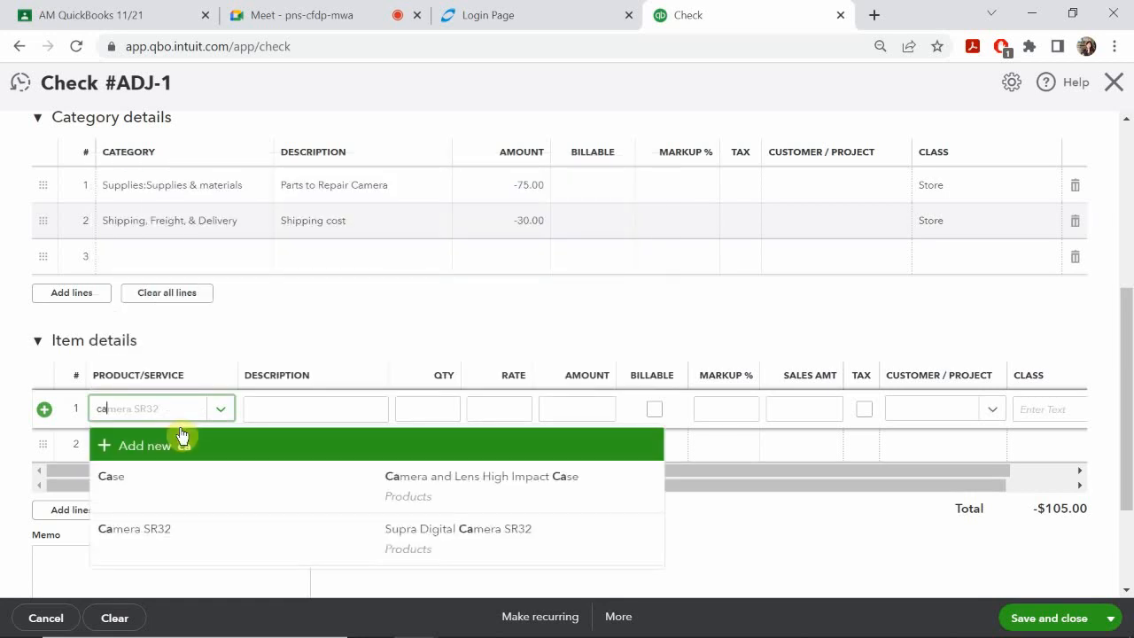
left_click(169, 542)
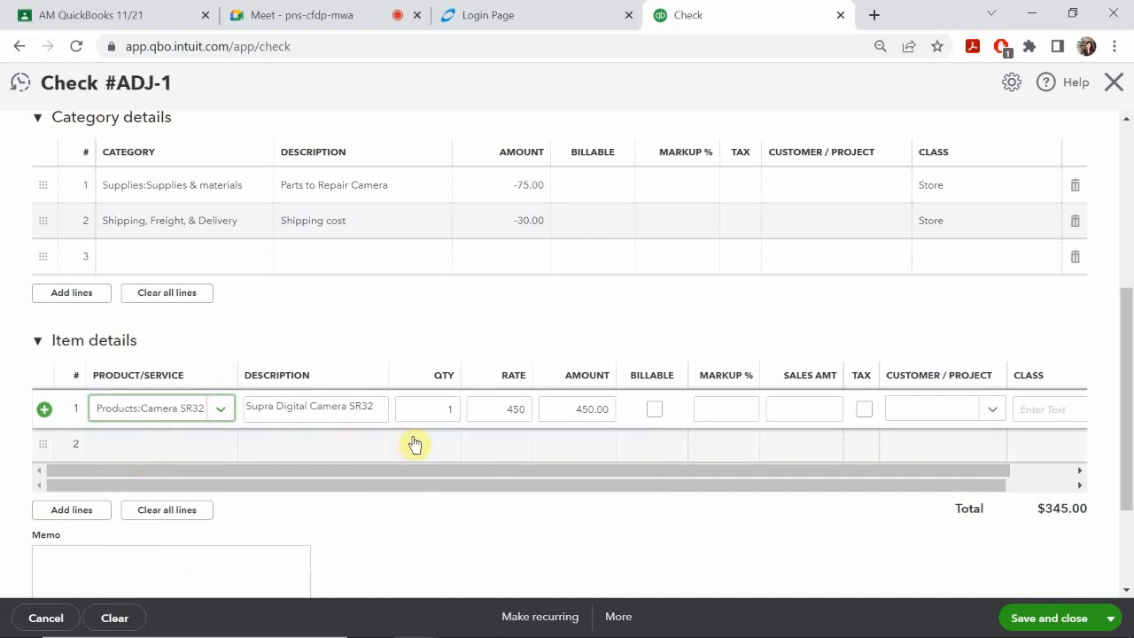
left_click(436, 412)
type("-1")
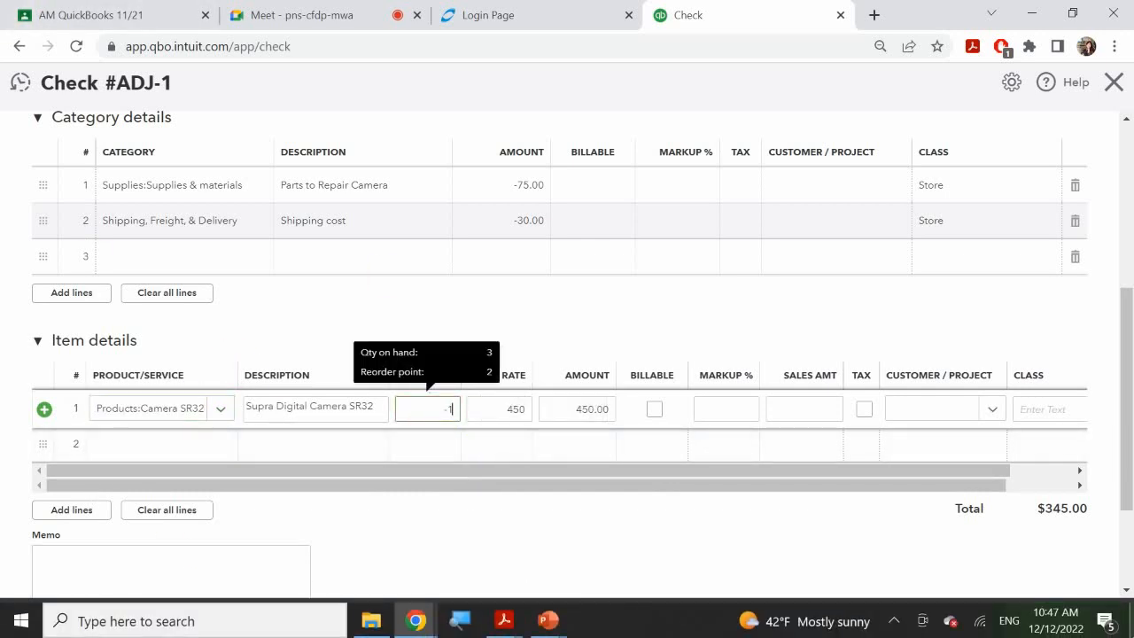
left_click(564, 449)
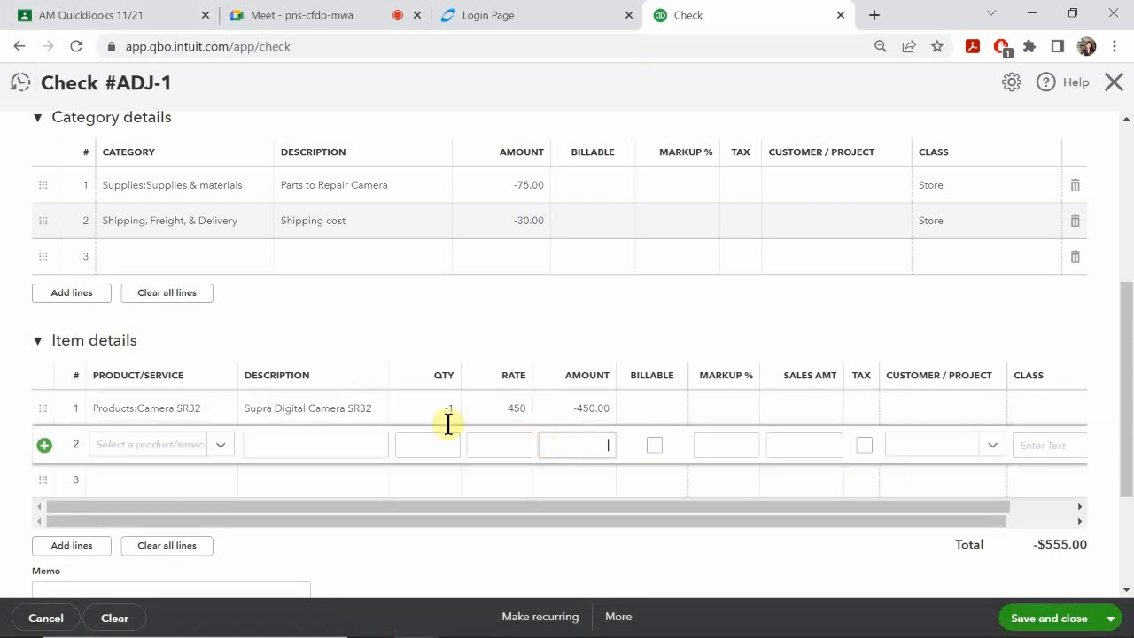
- Start adding a new product of type Inventory from the second item line
left_click(140, 448)
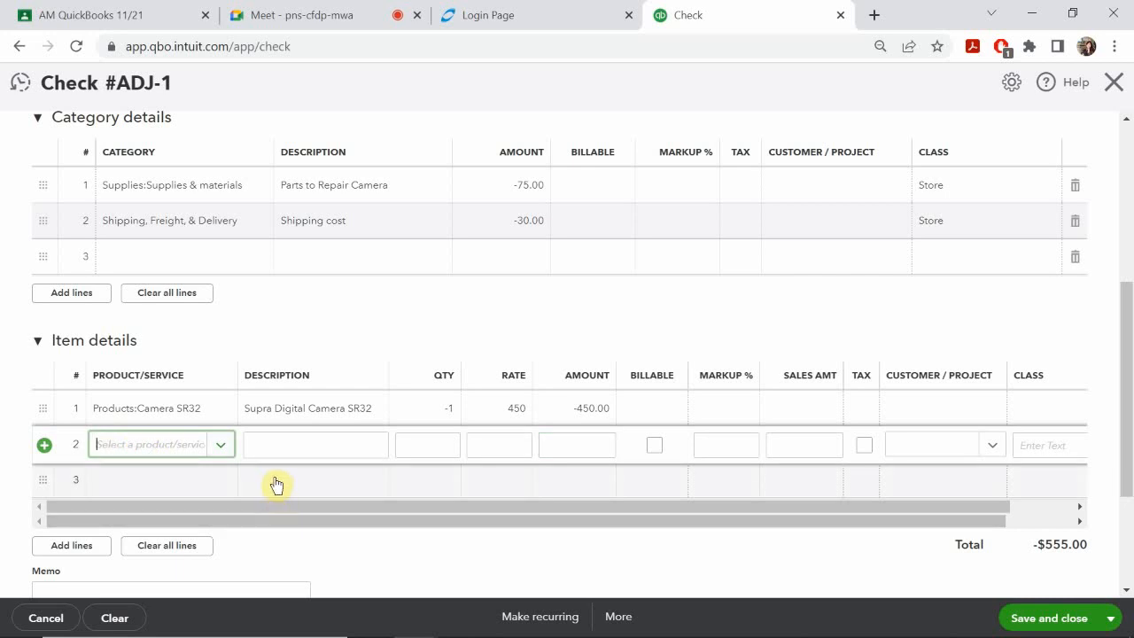
type("ca")
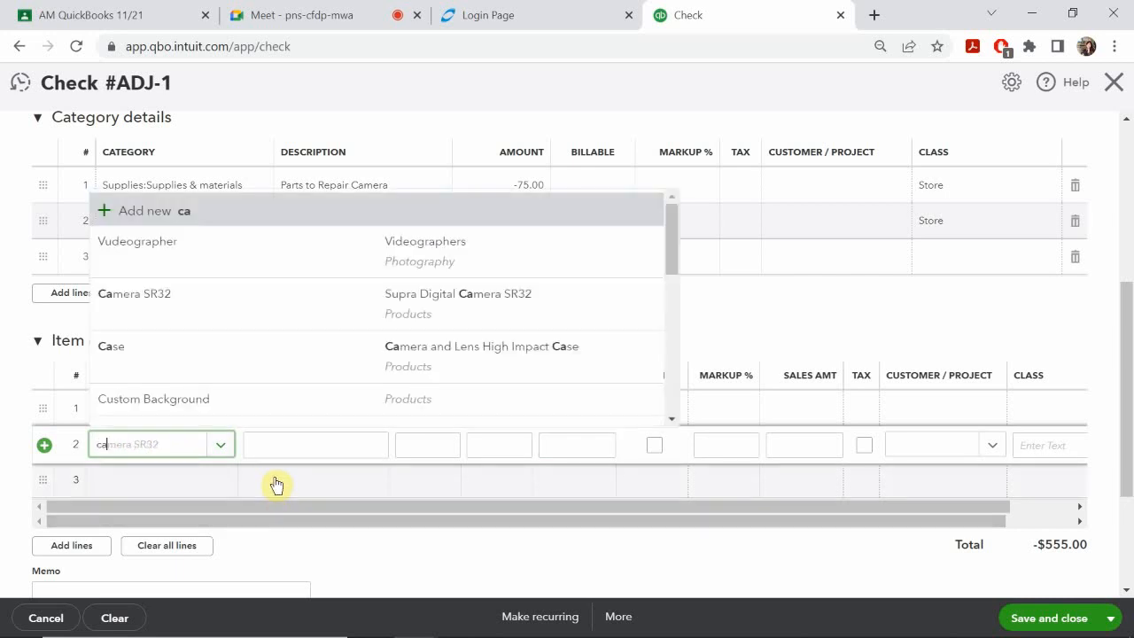
type("mer")
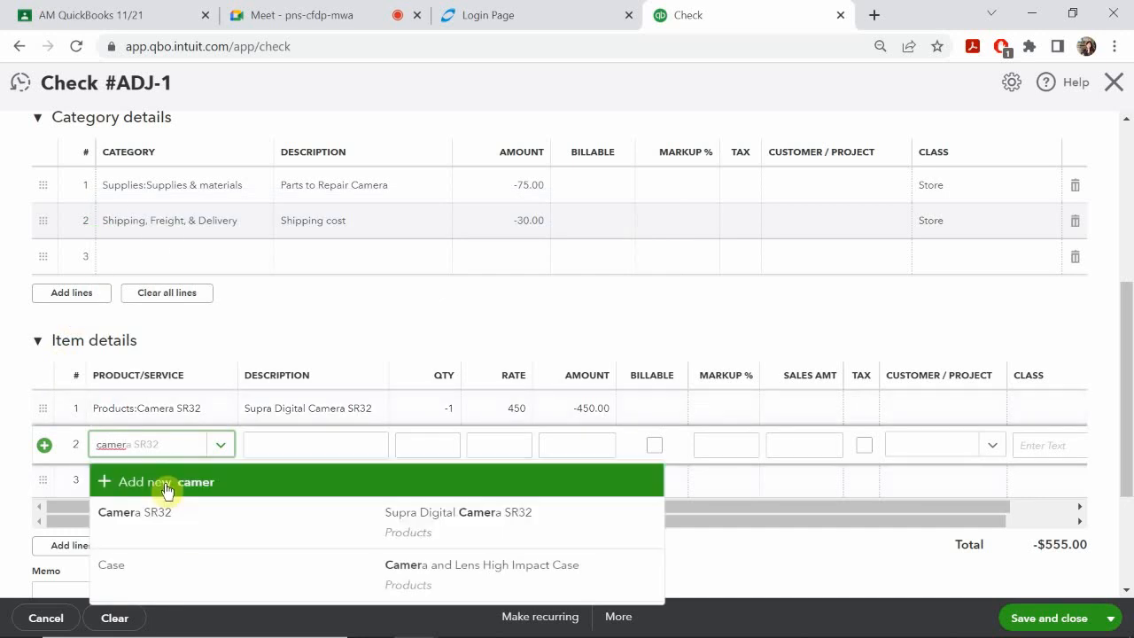
left_click(167, 488)
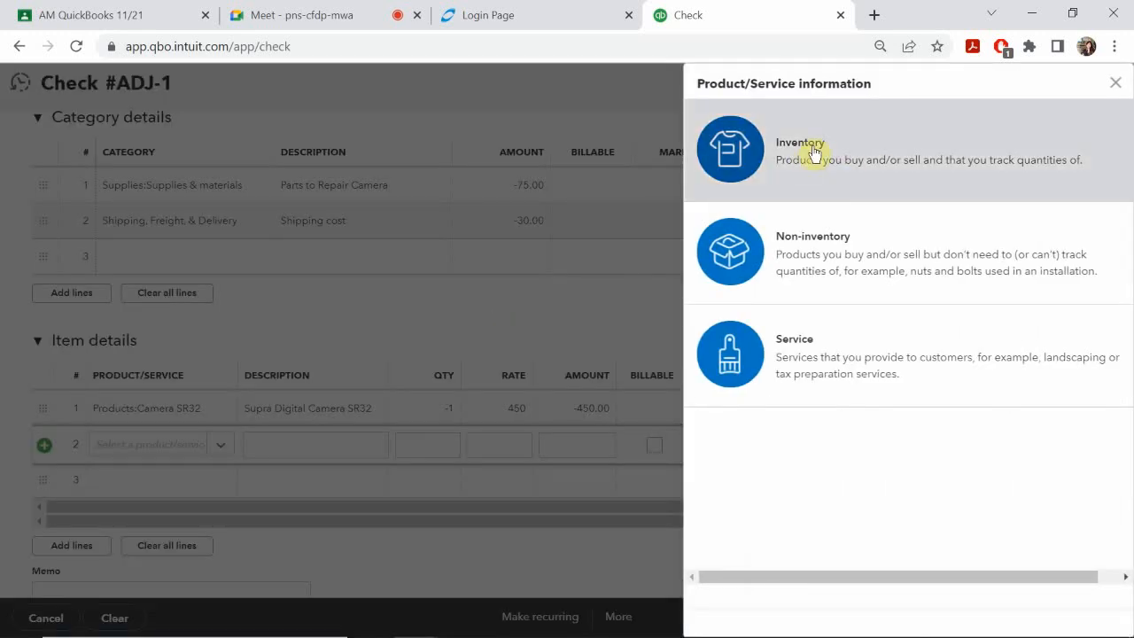
left_click(814, 152)
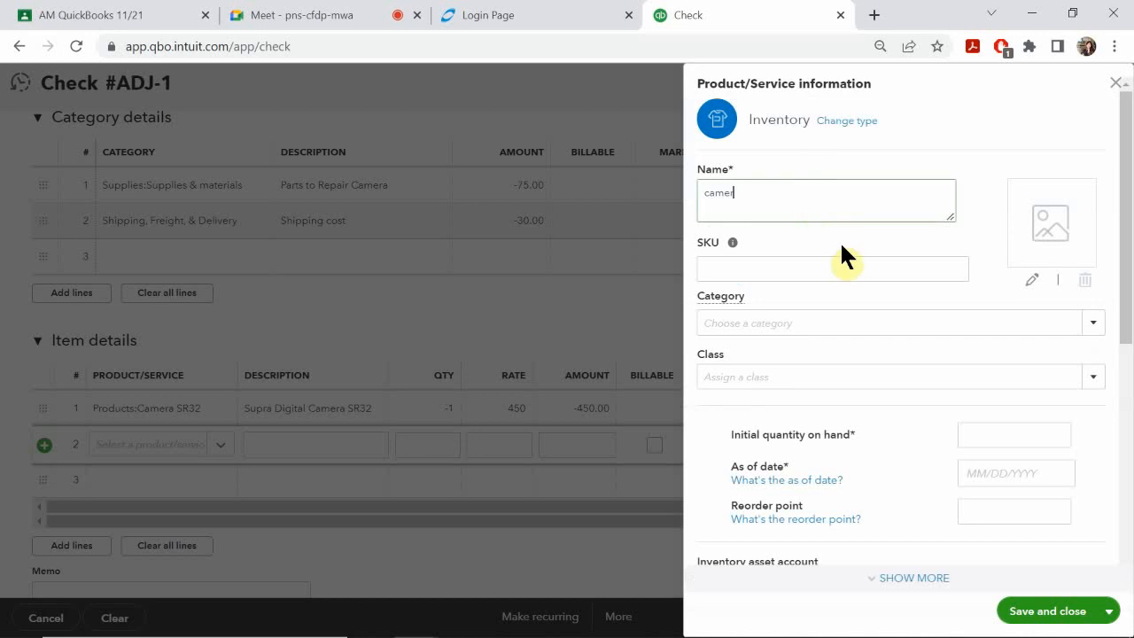
- Name the new inventory item Camera SR-32 Refurbished and set its initial quantity on hand to 0
left_click(763, 194)
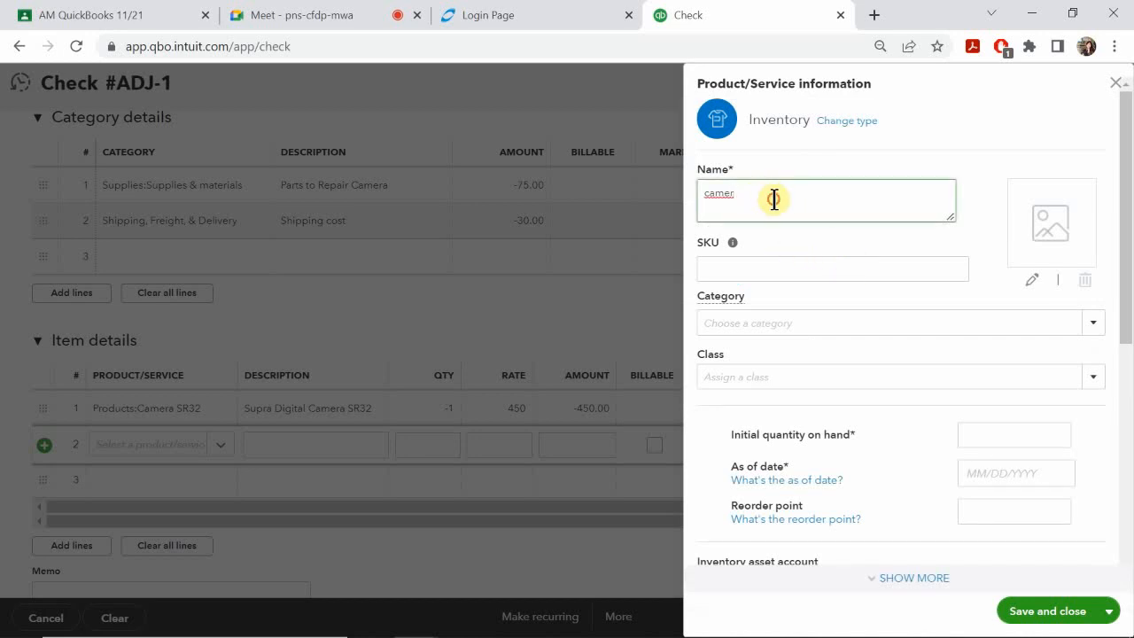
left_click_drag(774, 200, 699, 180)
key("BackSpace")
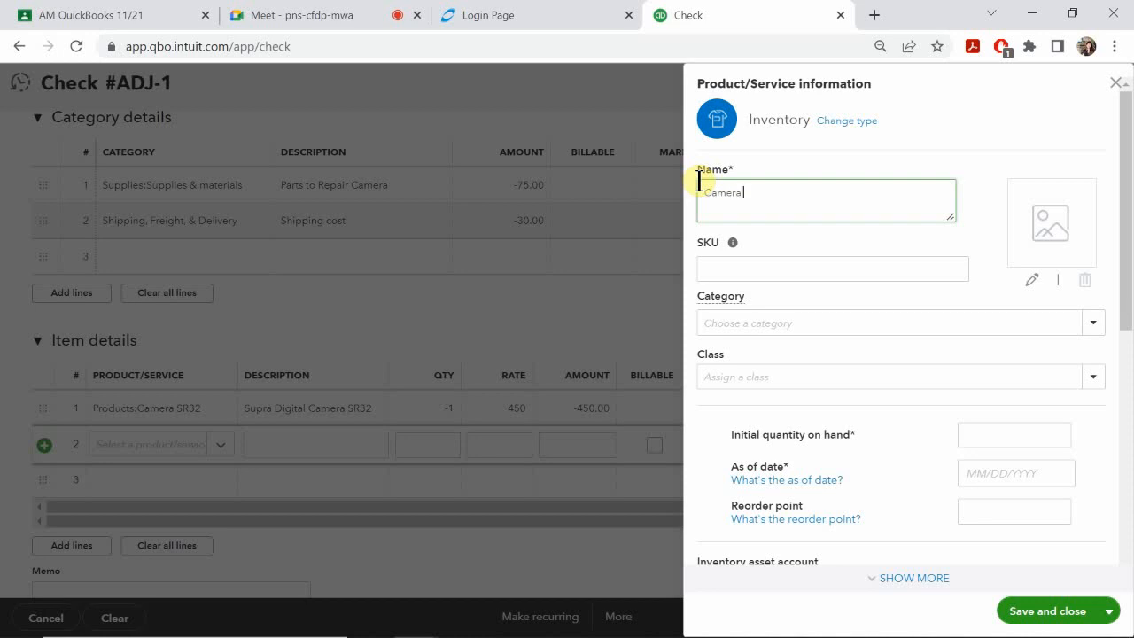
type("Camera SR-32 Refurbished")
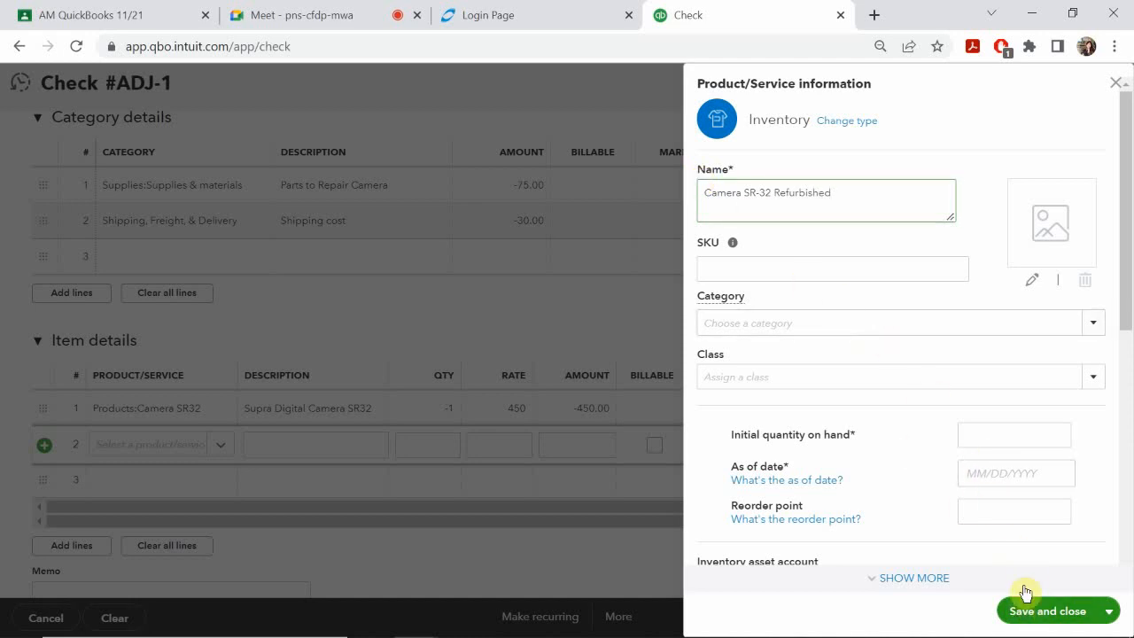
left_click(1030, 611)
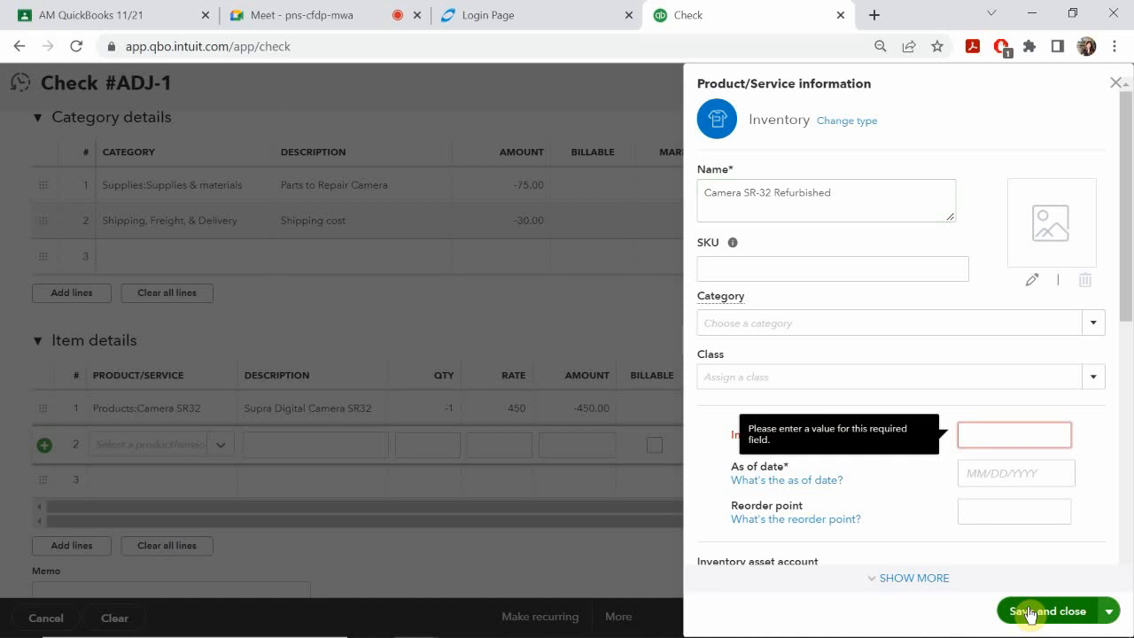
left_click(1015, 435)
type("0")
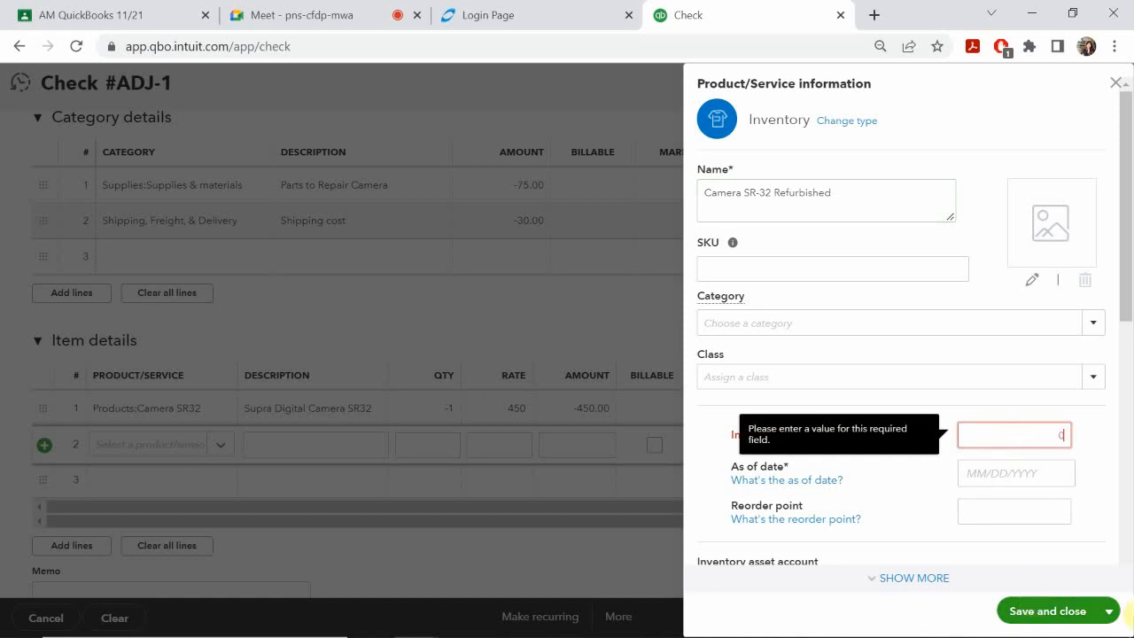
- Set the new inventory item's as-of date to 01/01/2022
left_click(1001, 479)
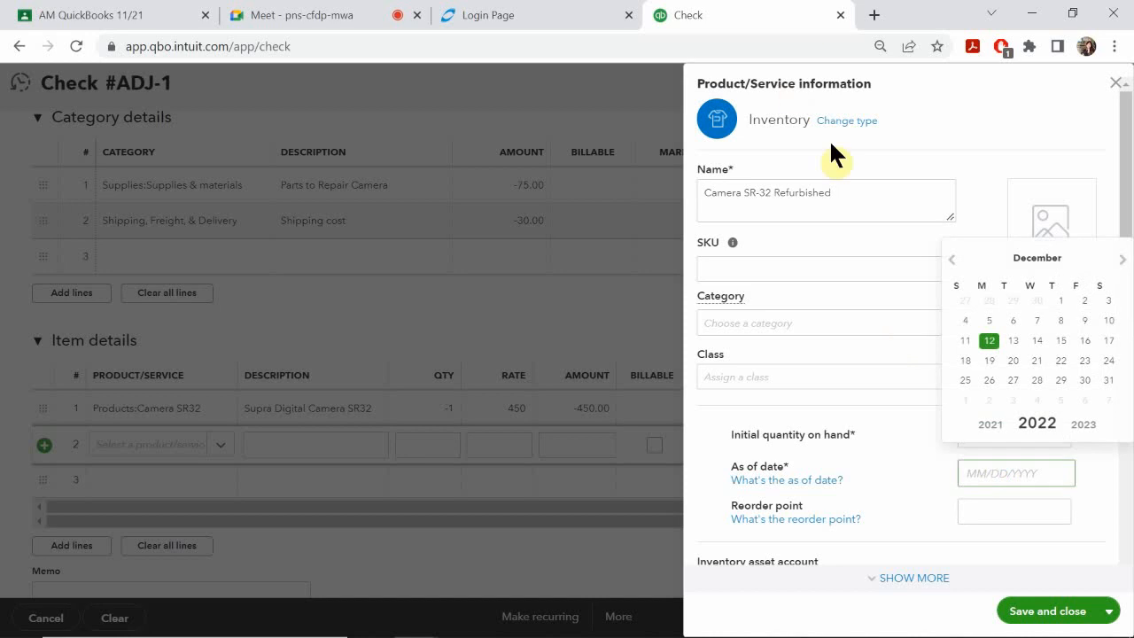
left_click(953, 260)
left_click(953, 259)
left_click(953, 259)
left_click(952, 260)
double_click(954, 260)
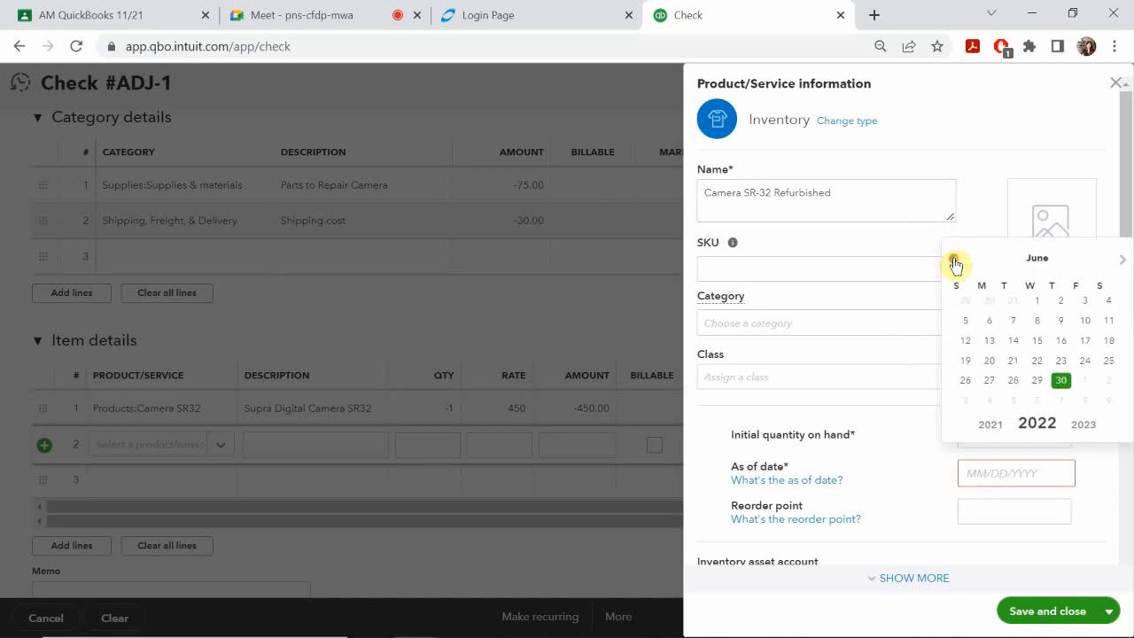
triple_click(955, 261)
triple_click(954, 260)
double_click(954, 261)
triple_click(954, 261)
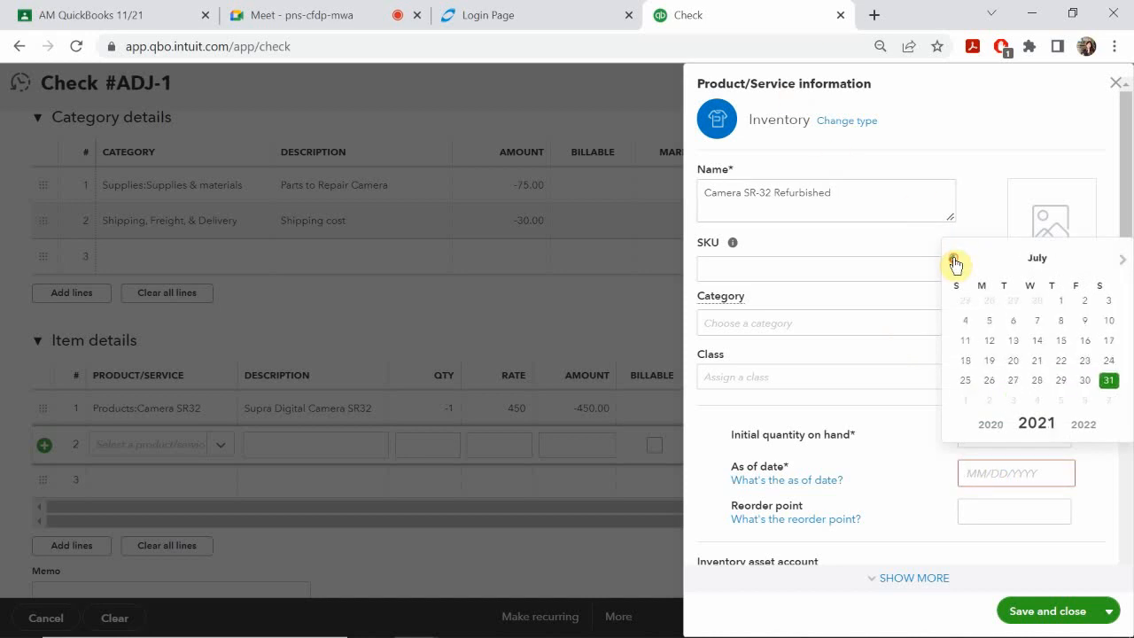
double_click(954, 260)
left_click(954, 260)
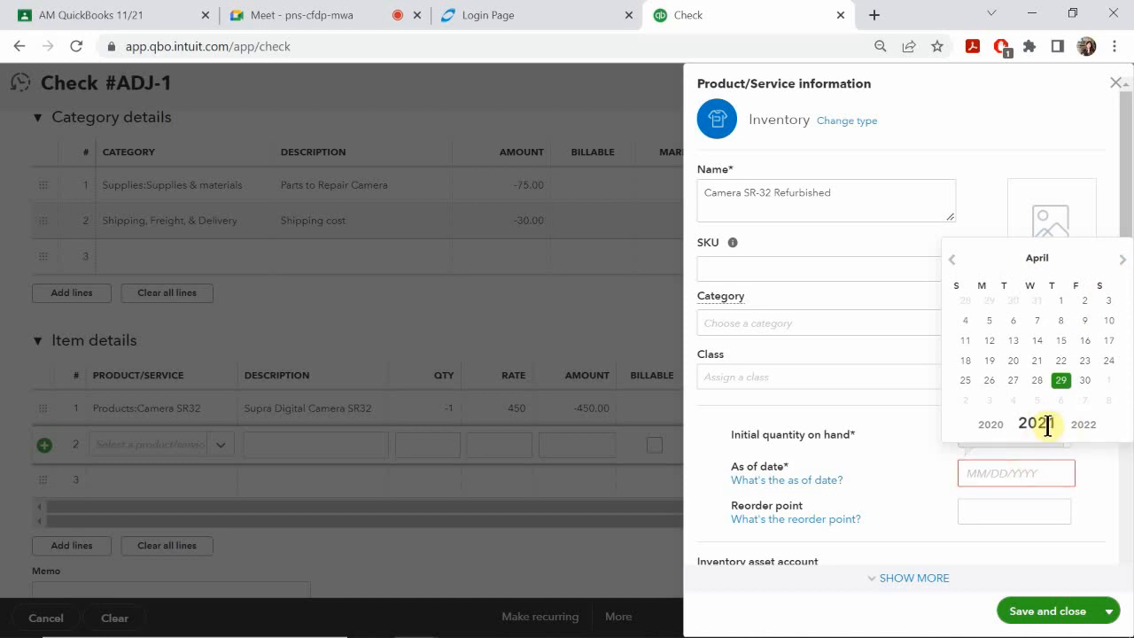
left_click(1081, 424)
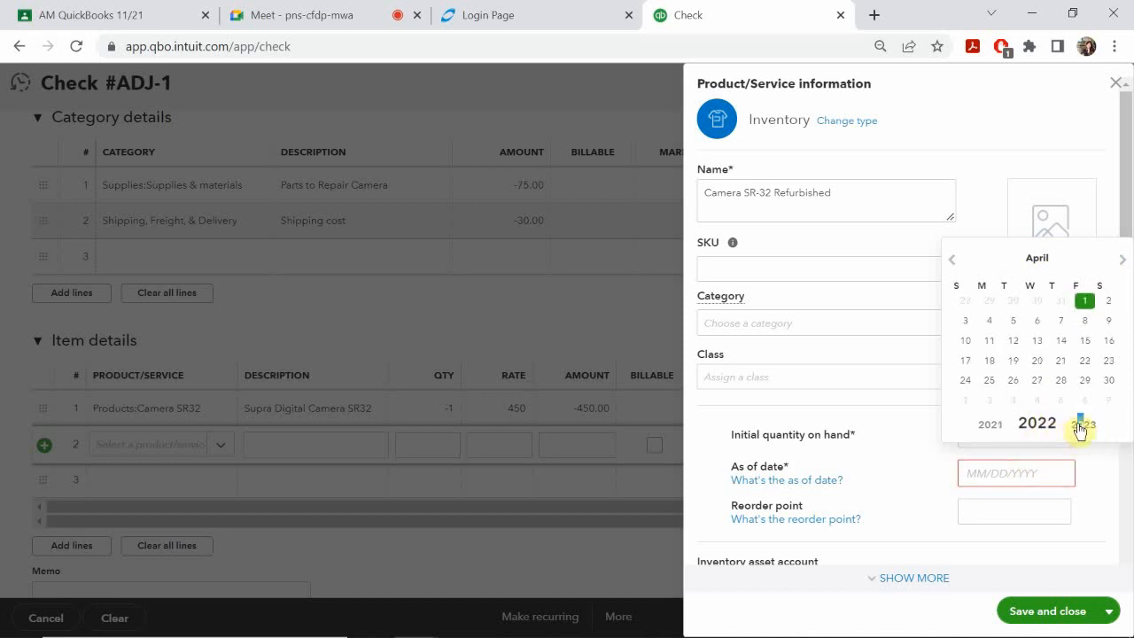
left_click(1082, 425)
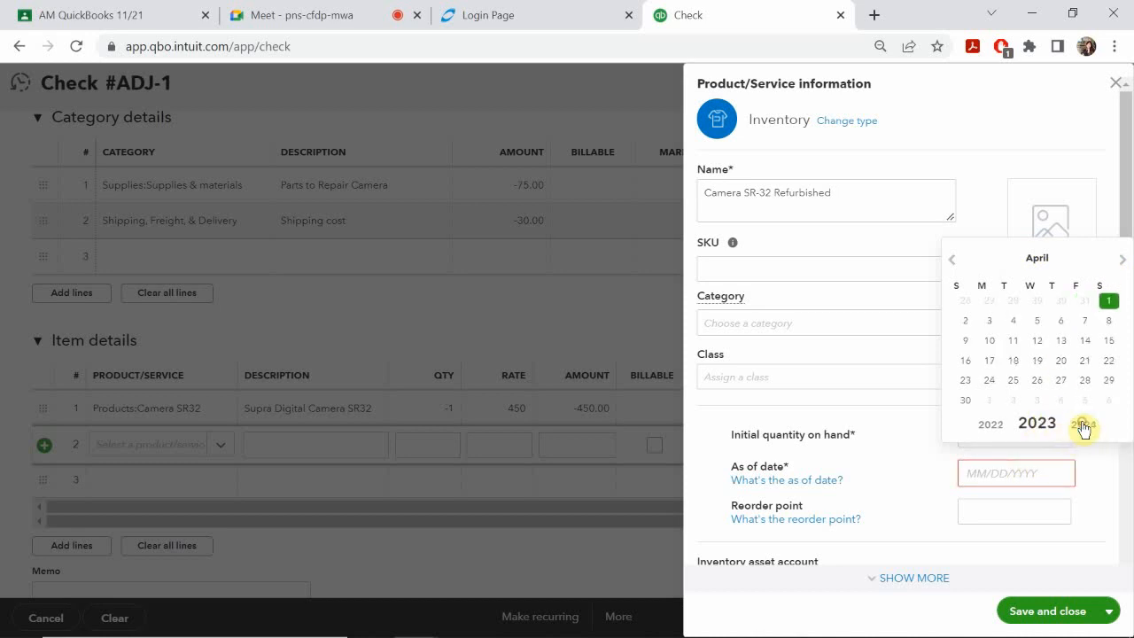
left_click(991, 425)
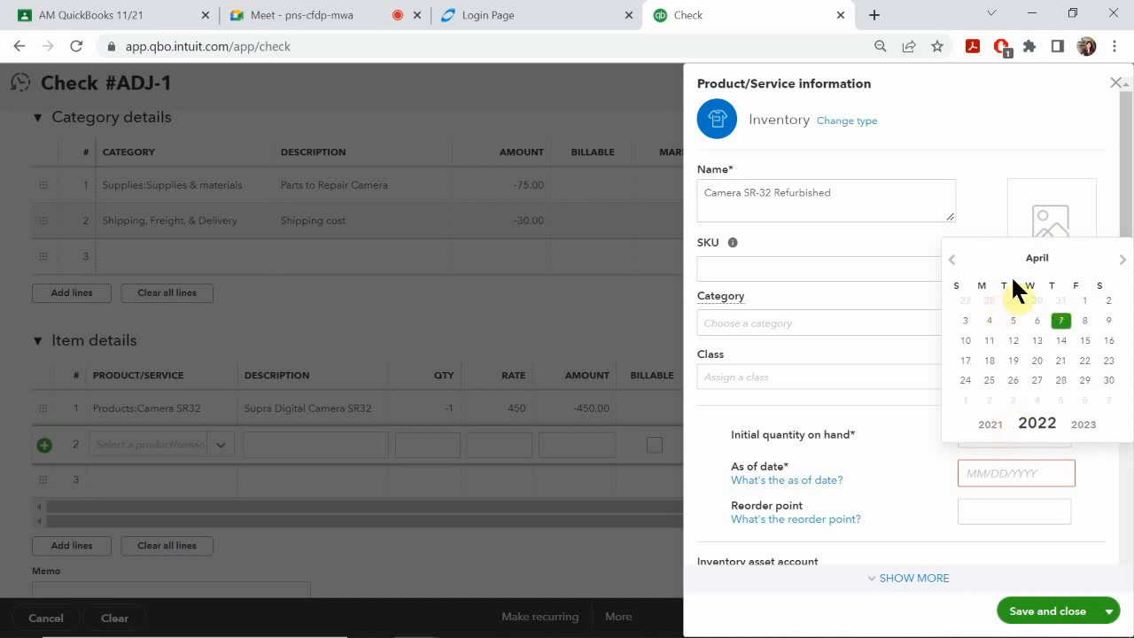
left_click(953, 262)
left_click(953, 262)
left_click(954, 262)
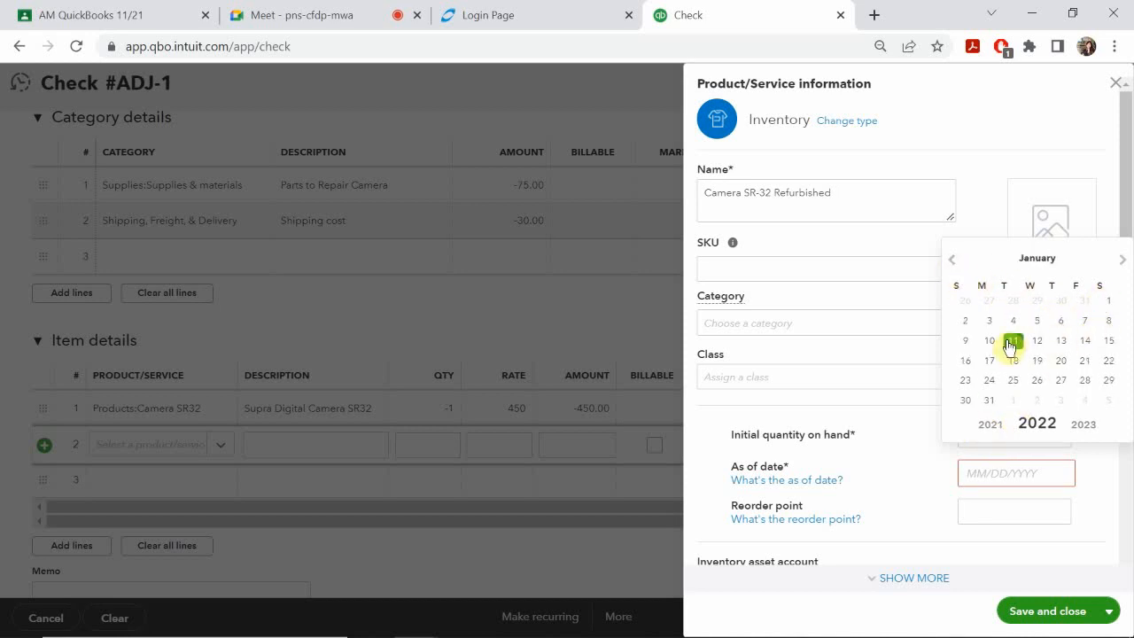
left_click(1108, 302)
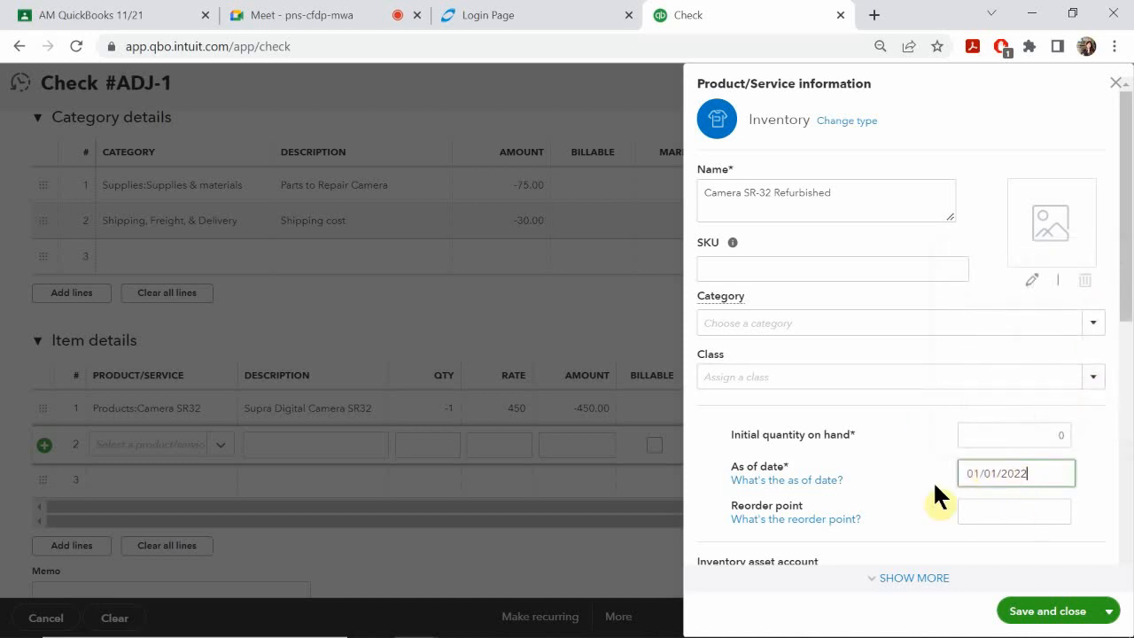
- Set the new item's reorder point to 2 and assign it to the Products category
left_click(1057, 512)
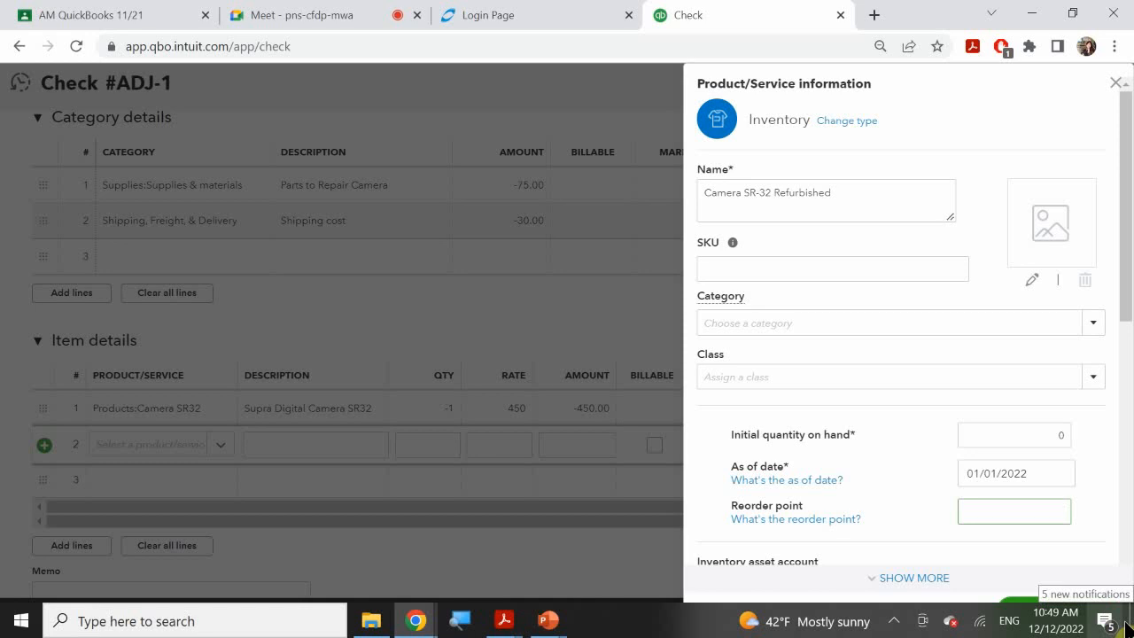
type("2")
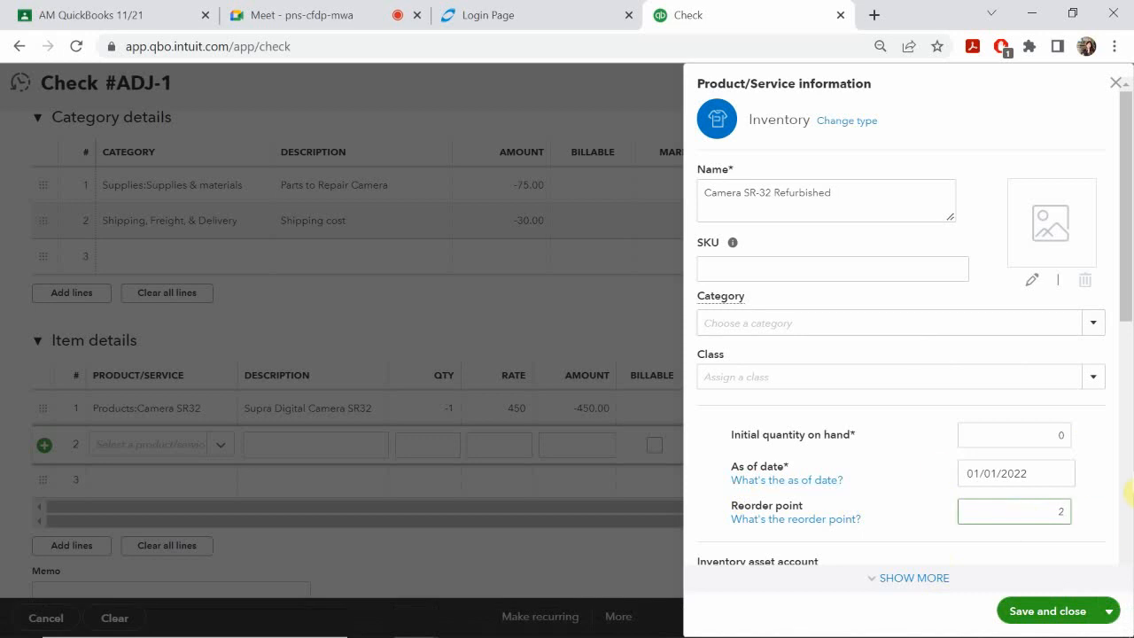
scroll(813, 326, "down", 2)
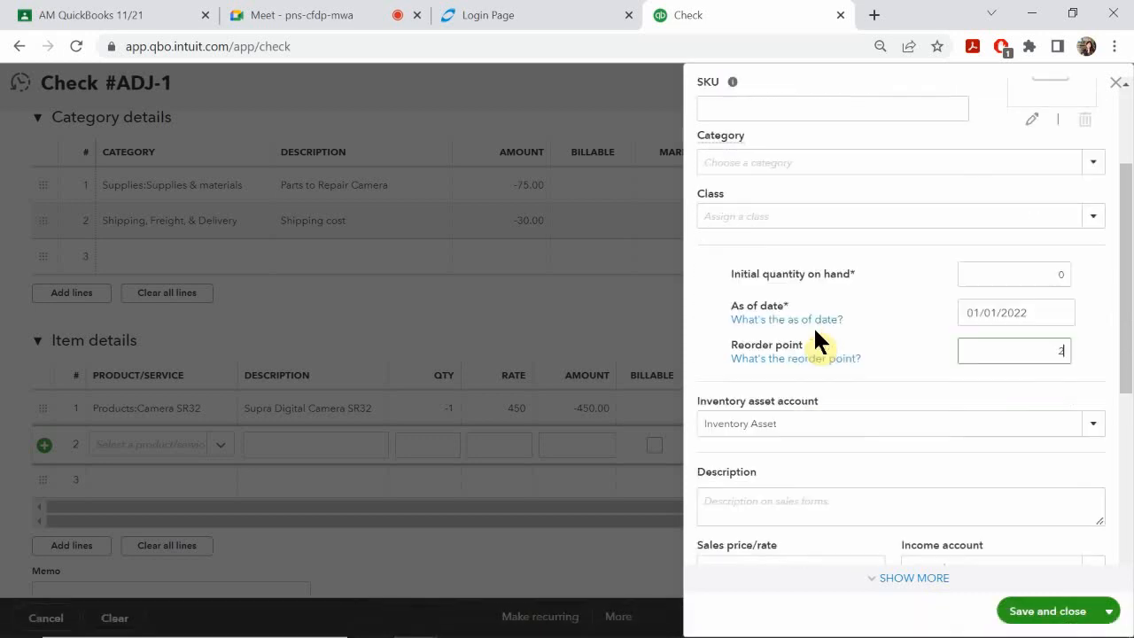
scroll(815, 341, "up", 2)
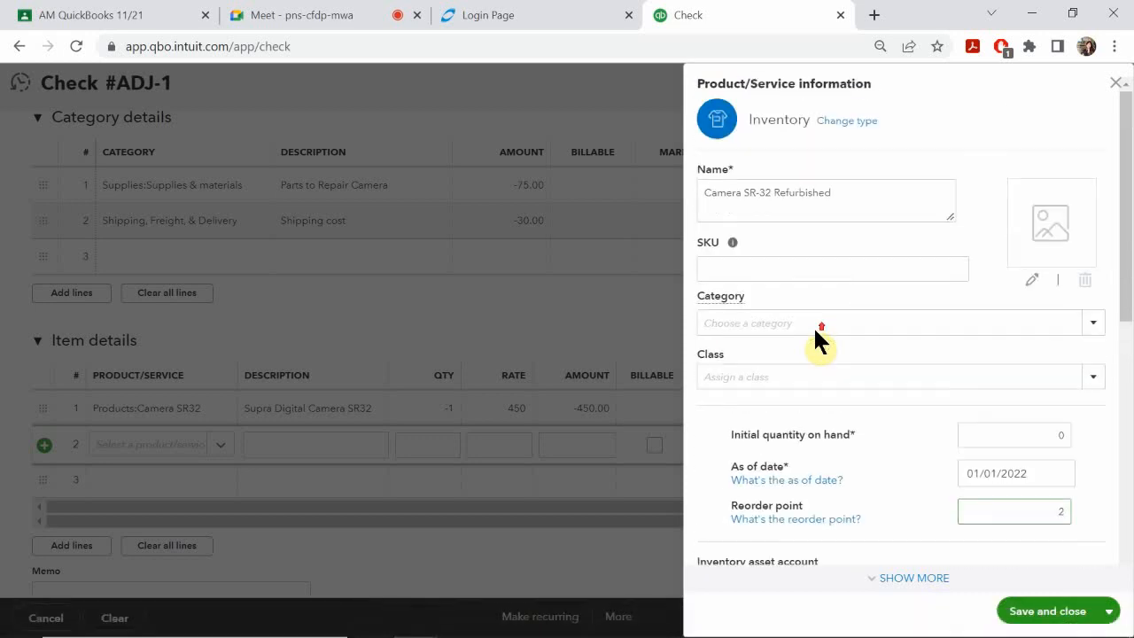
left_click(760, 330)
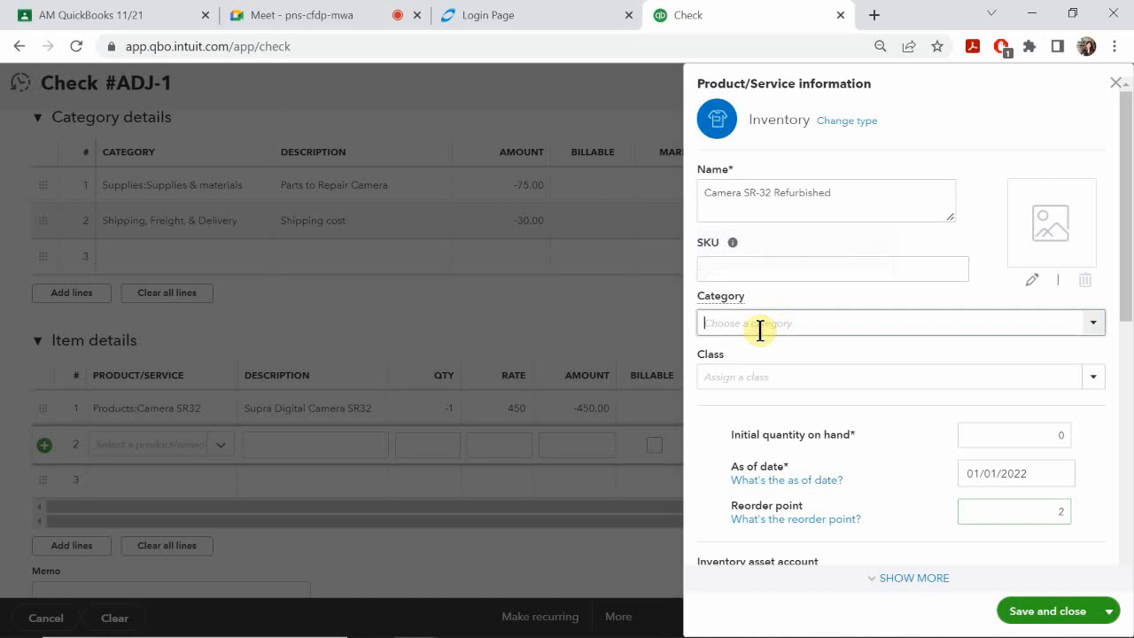
type("I")
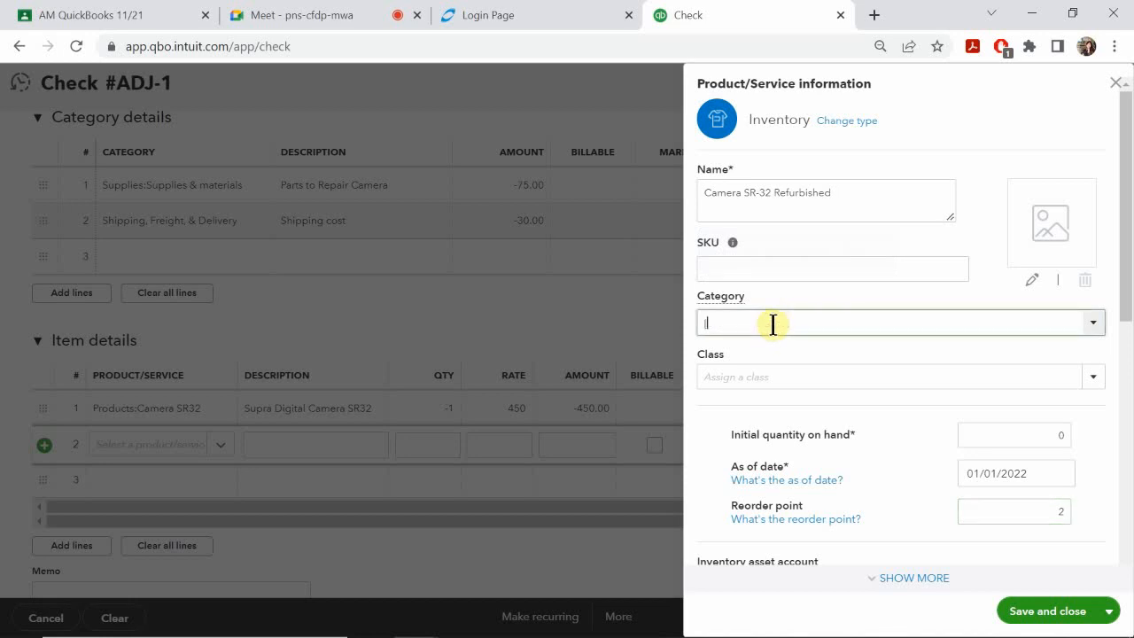
key("BackSpace")
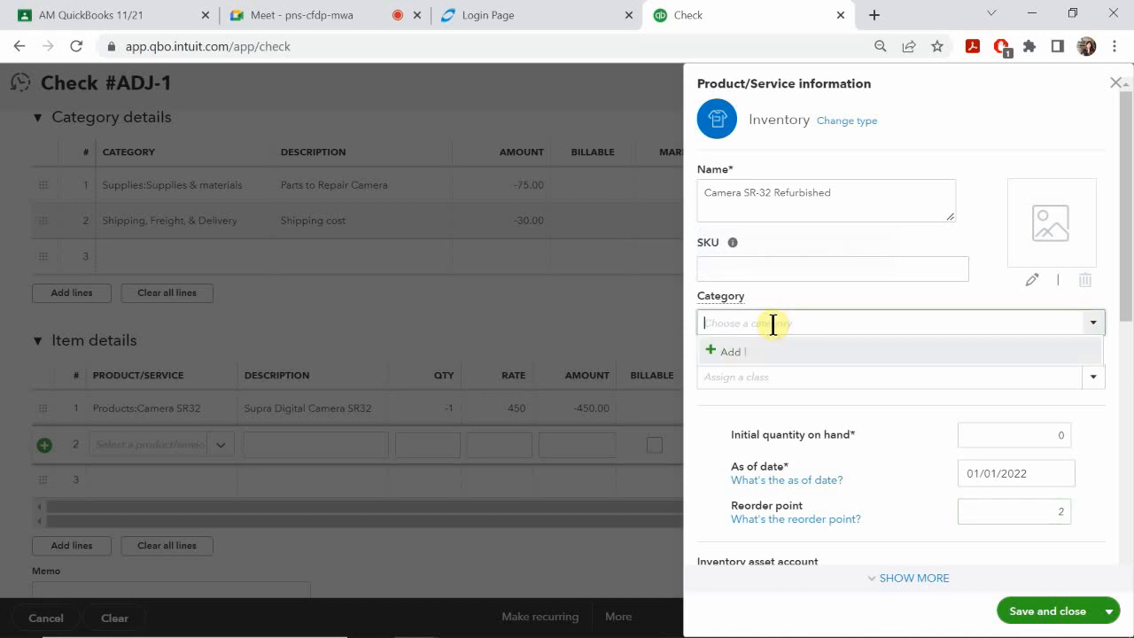
type("Products")
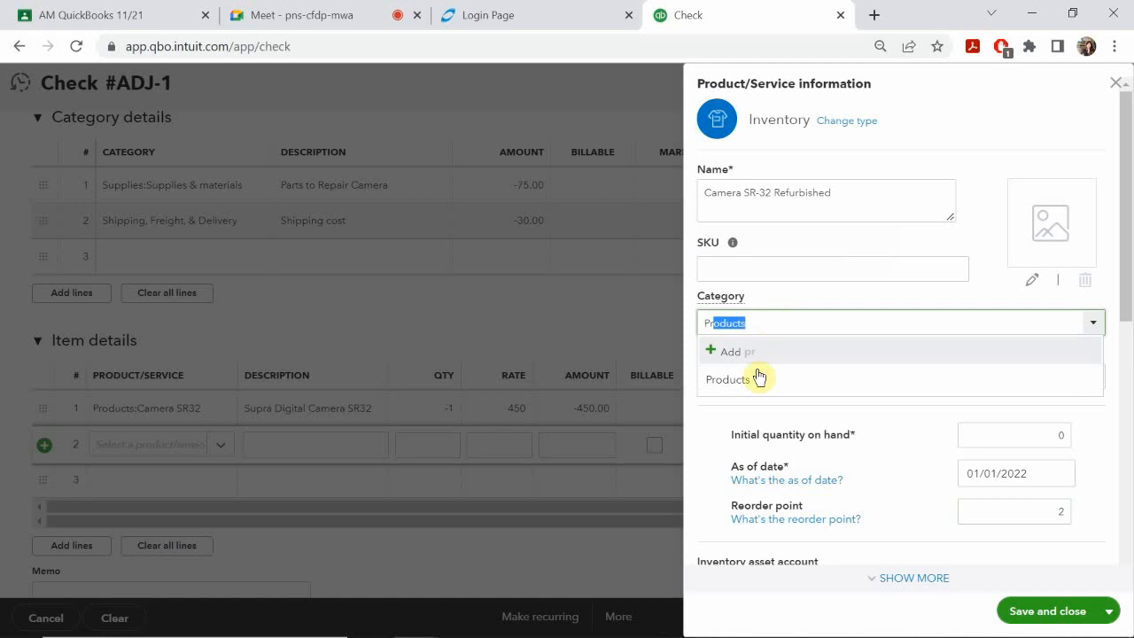
left_click(759, 383)
- Assign the Store class to the Camera SR-32 Refurbished item, and save and close the item form
left_click(756, 385)
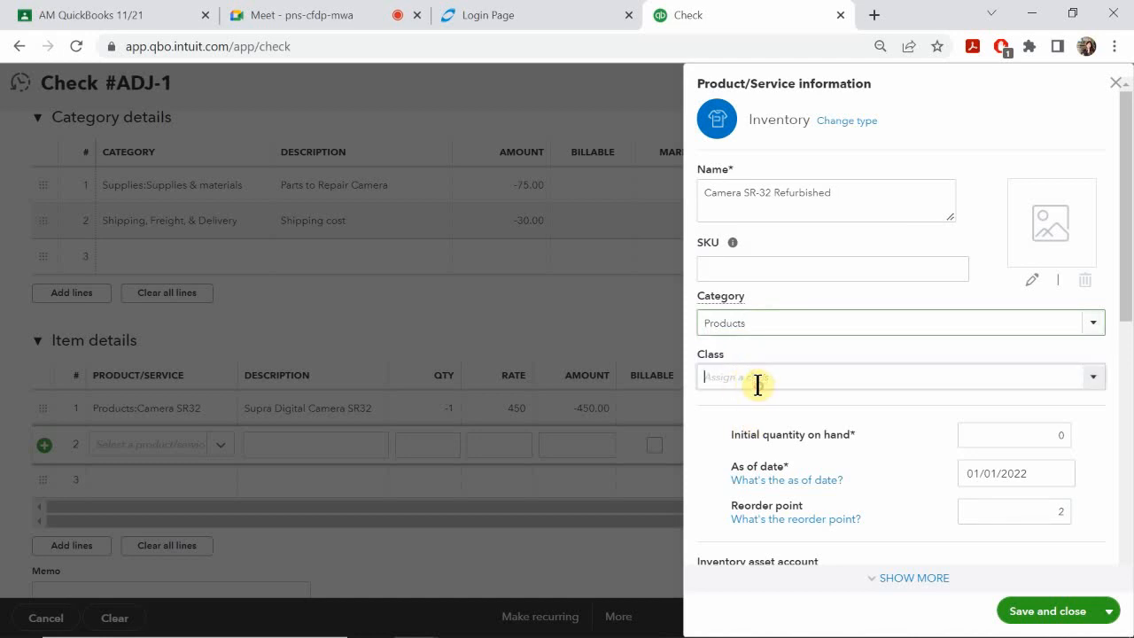
type("S")
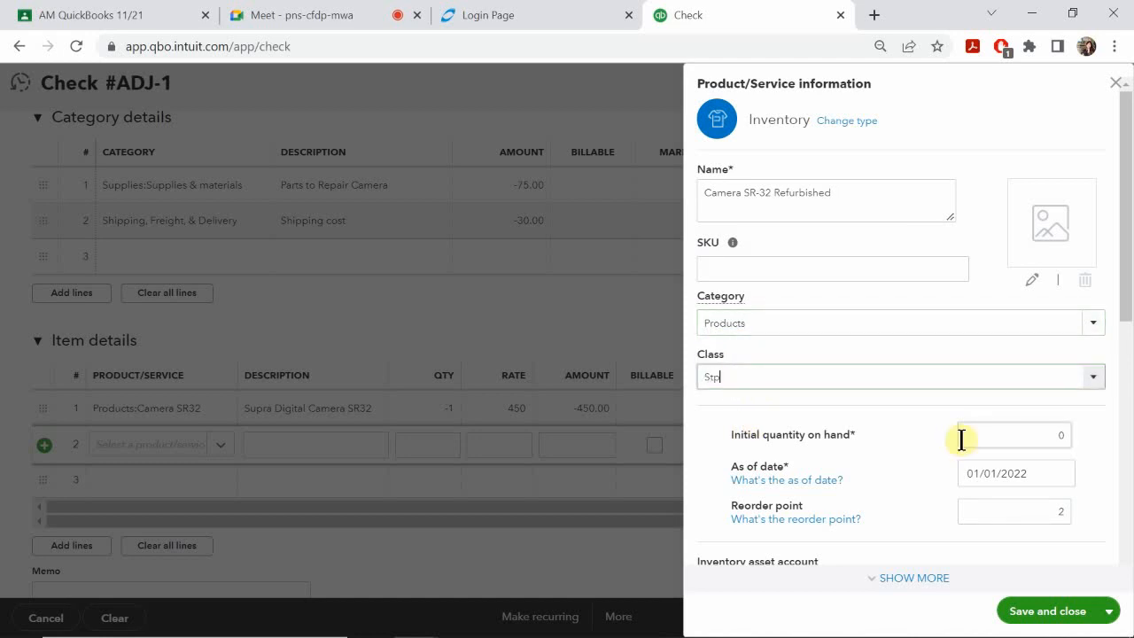
type("tp")
key("BackSpace")
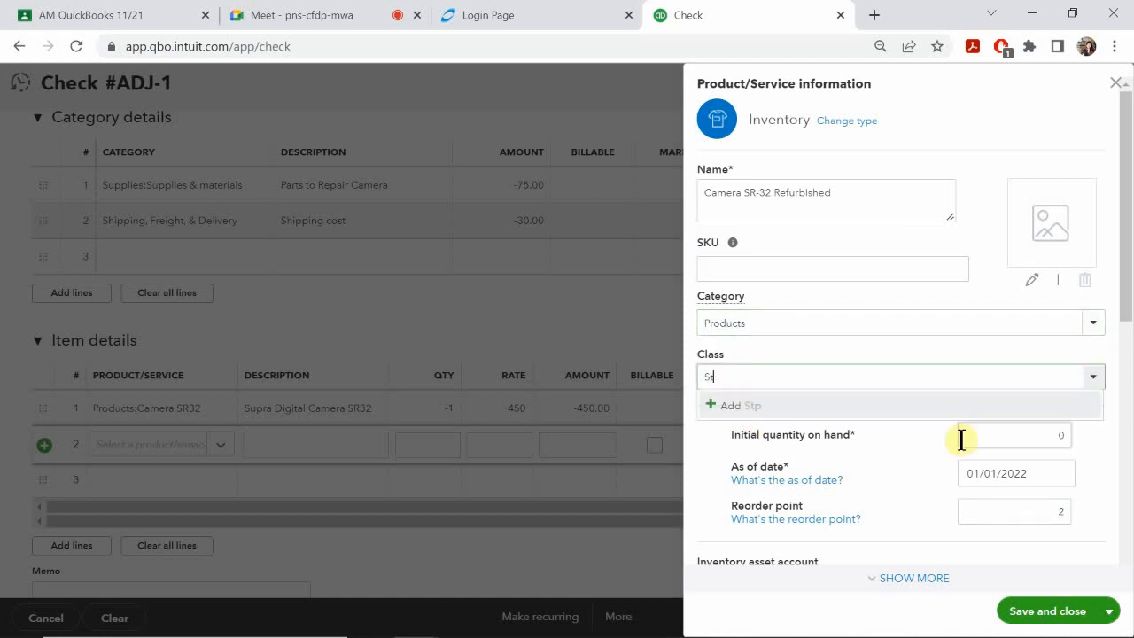
type("ore")
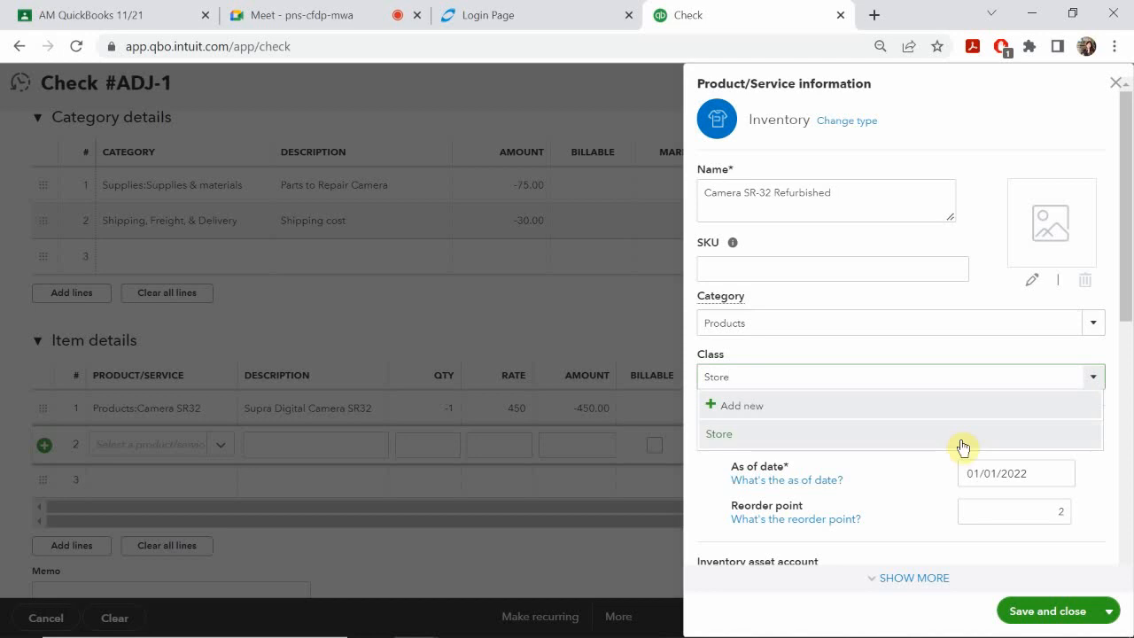
left_click(1048, 610)
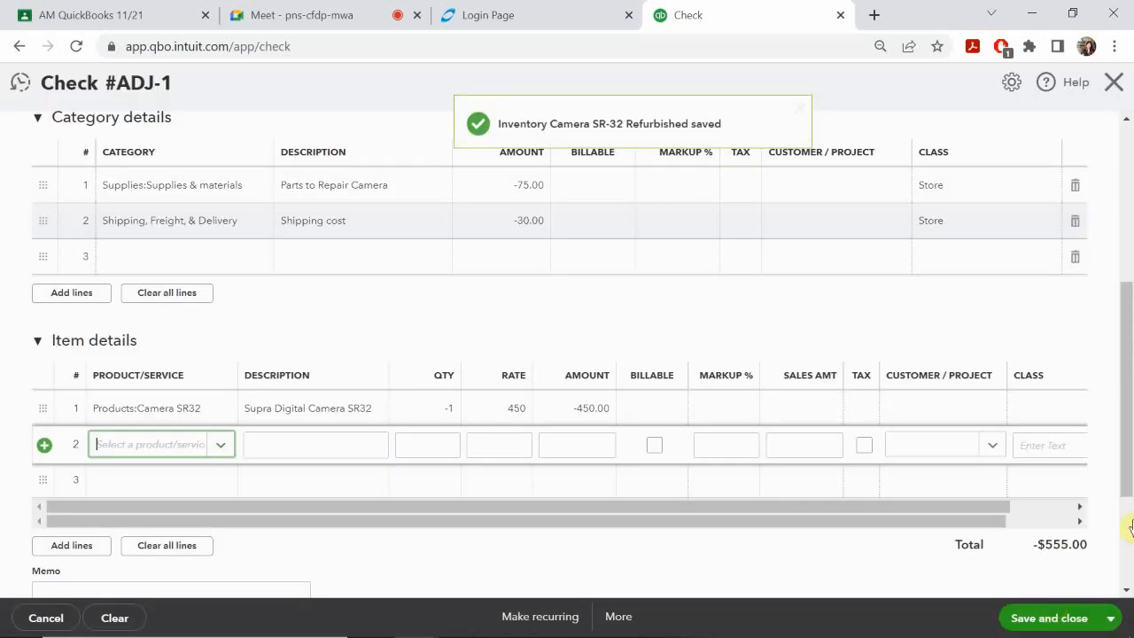
- Set the rate of the Camera SR-32 Refurbished line, the second item line, to 555
left_click(139, 448)
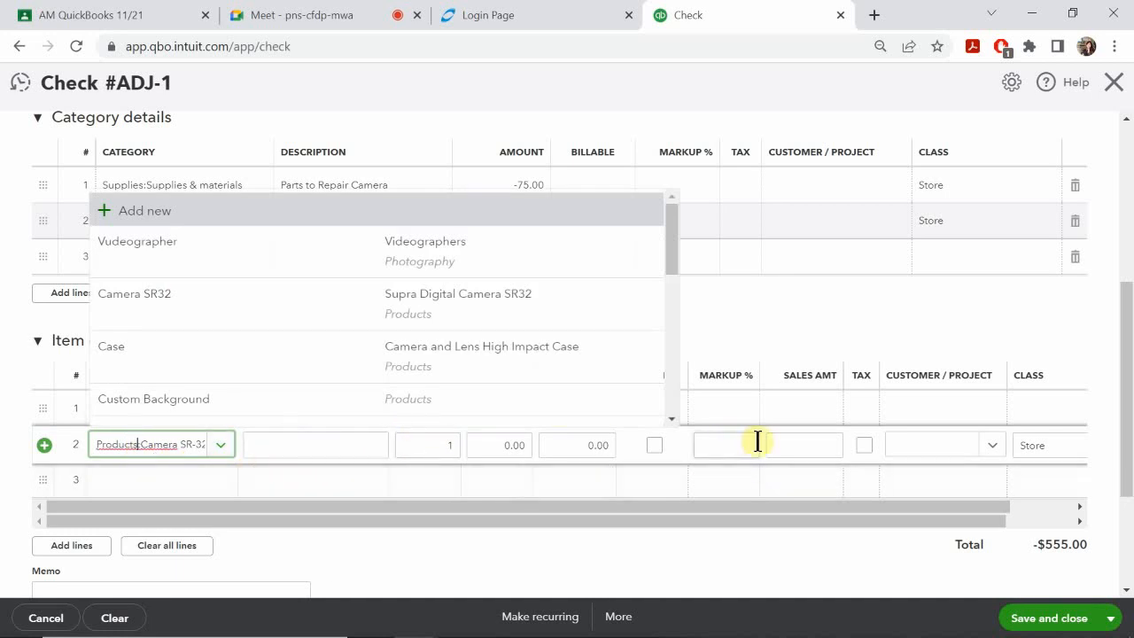
left_click(779, 477)
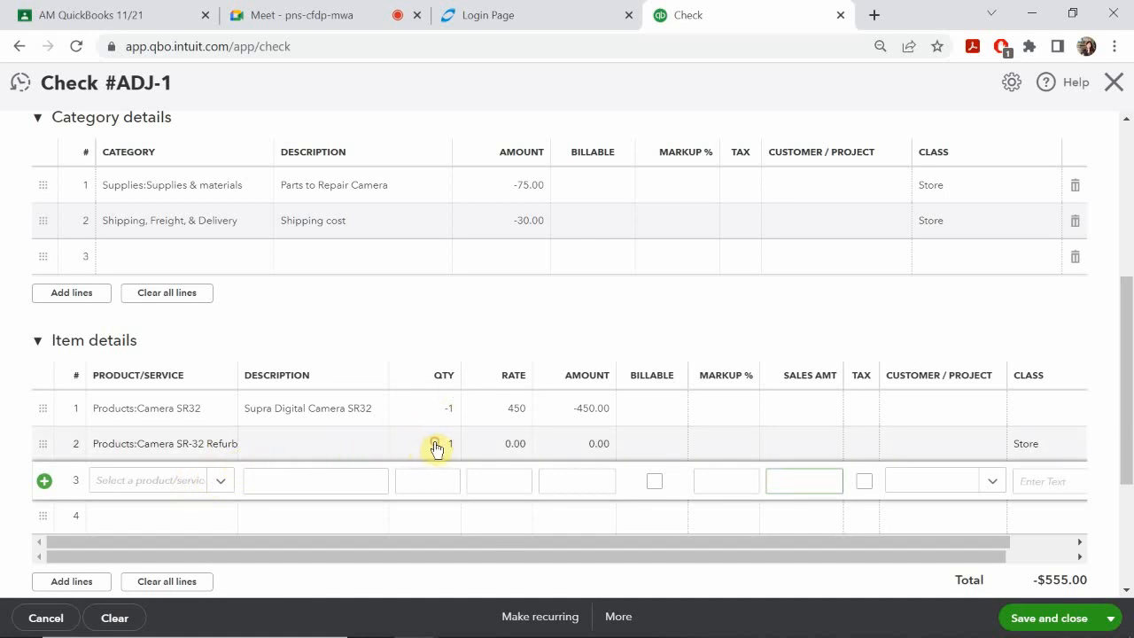
left_click(500, 444)
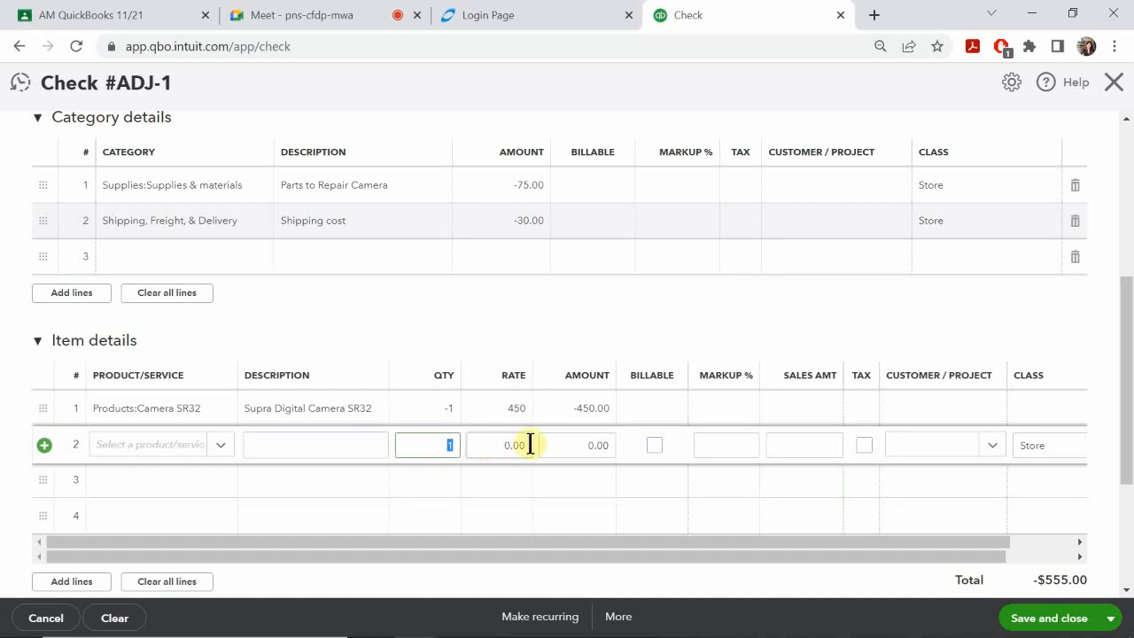
left_click(509, 445)
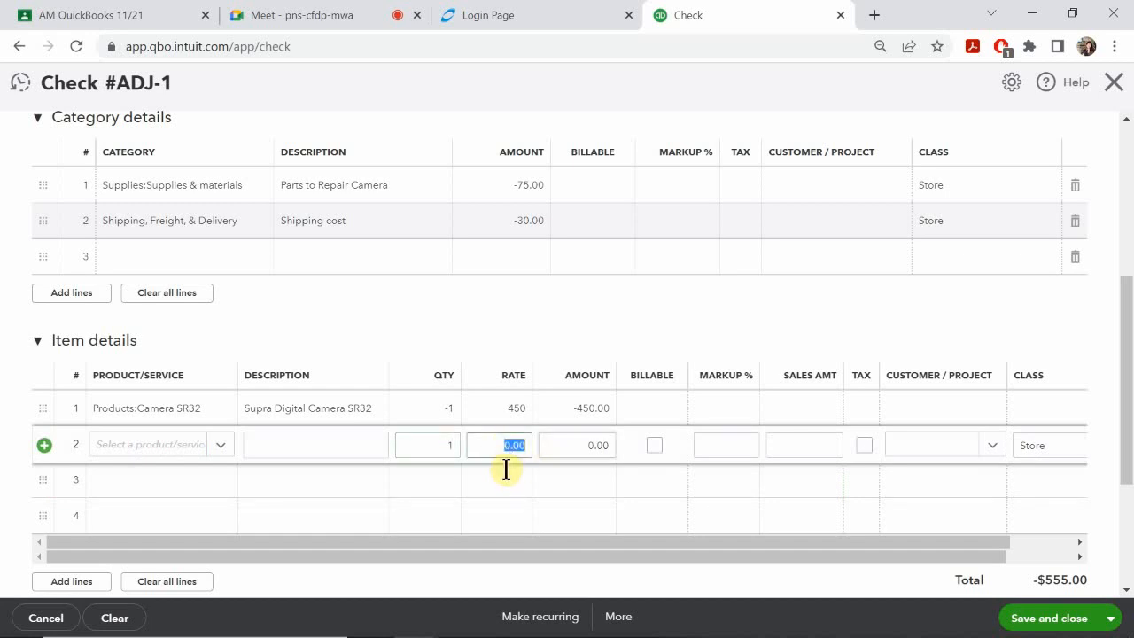
type("5")
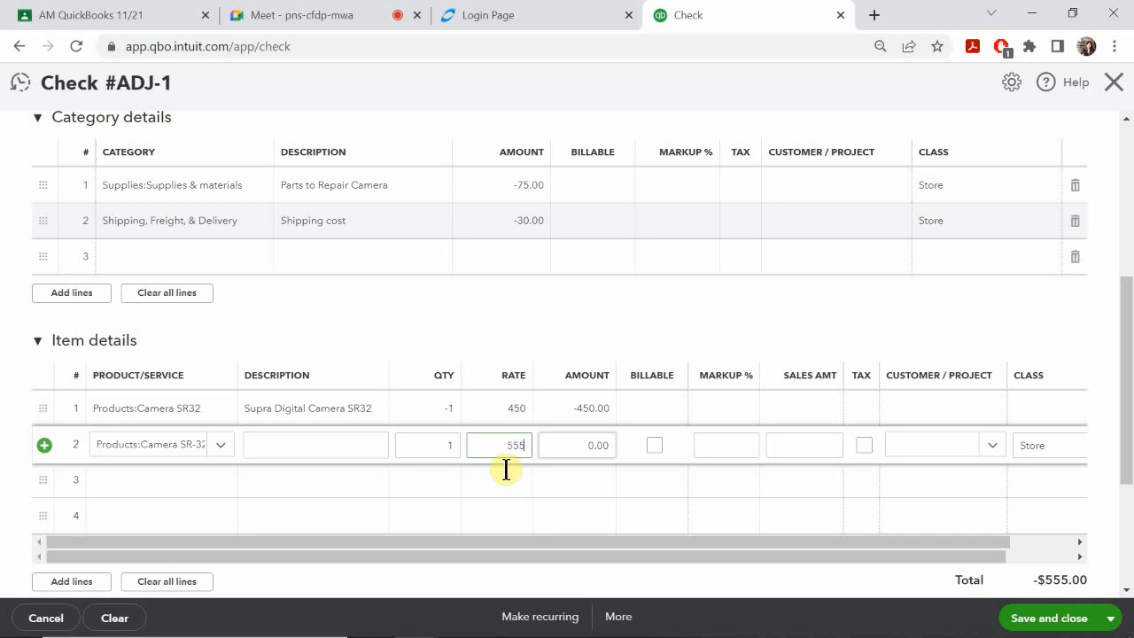
type("55")
left_click(577, 447)
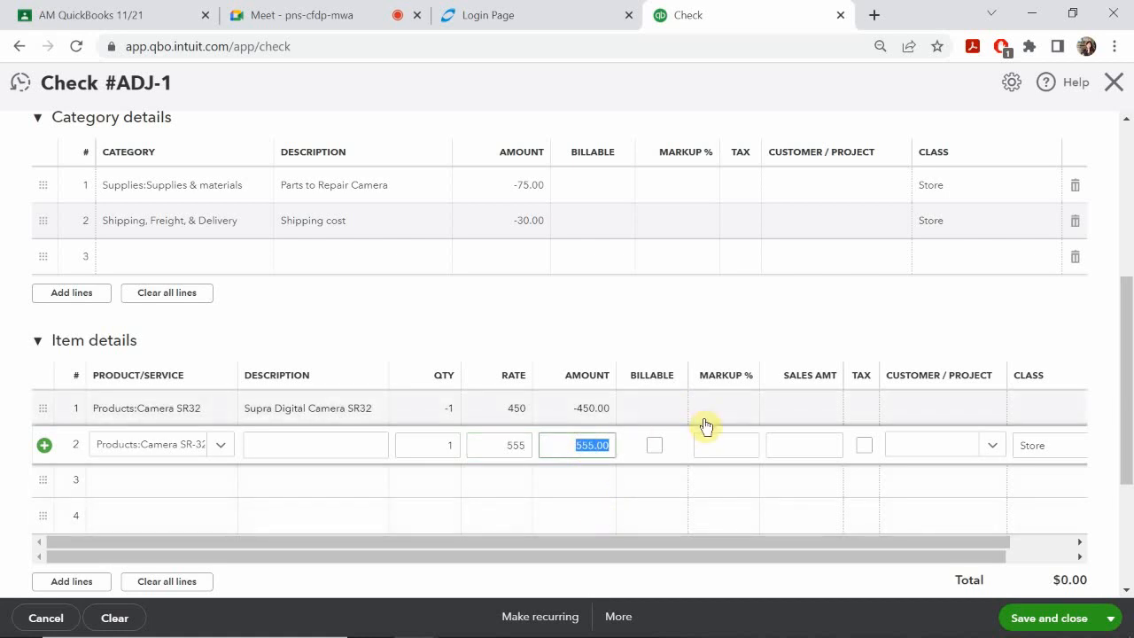
scroll(706, 426, "up", 5)
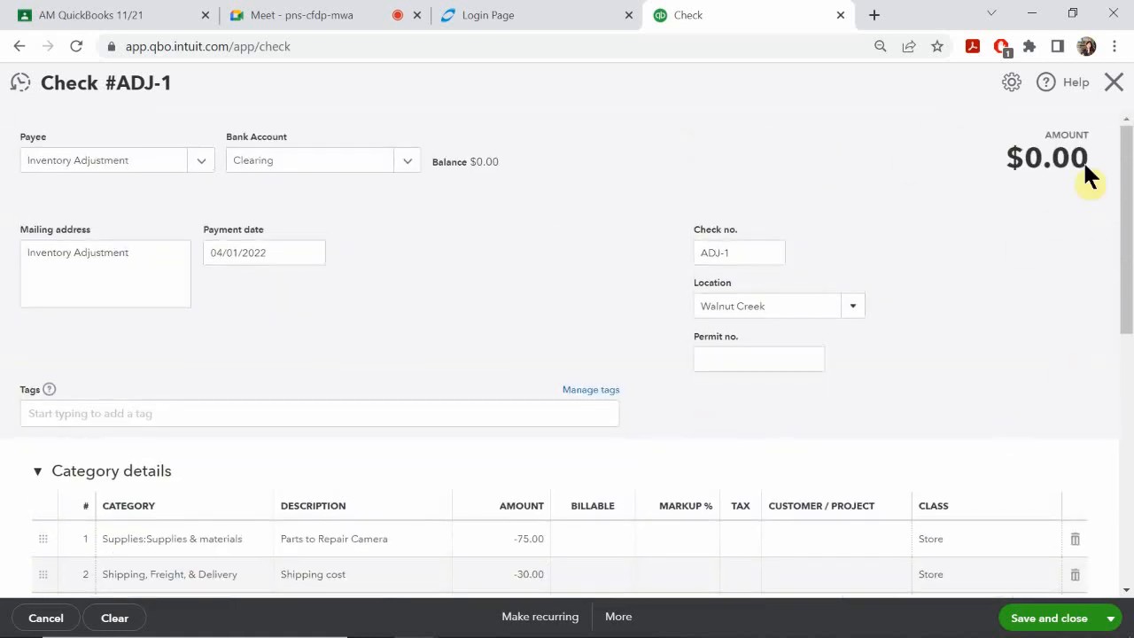
scroll(1031, 189, "down", 4)
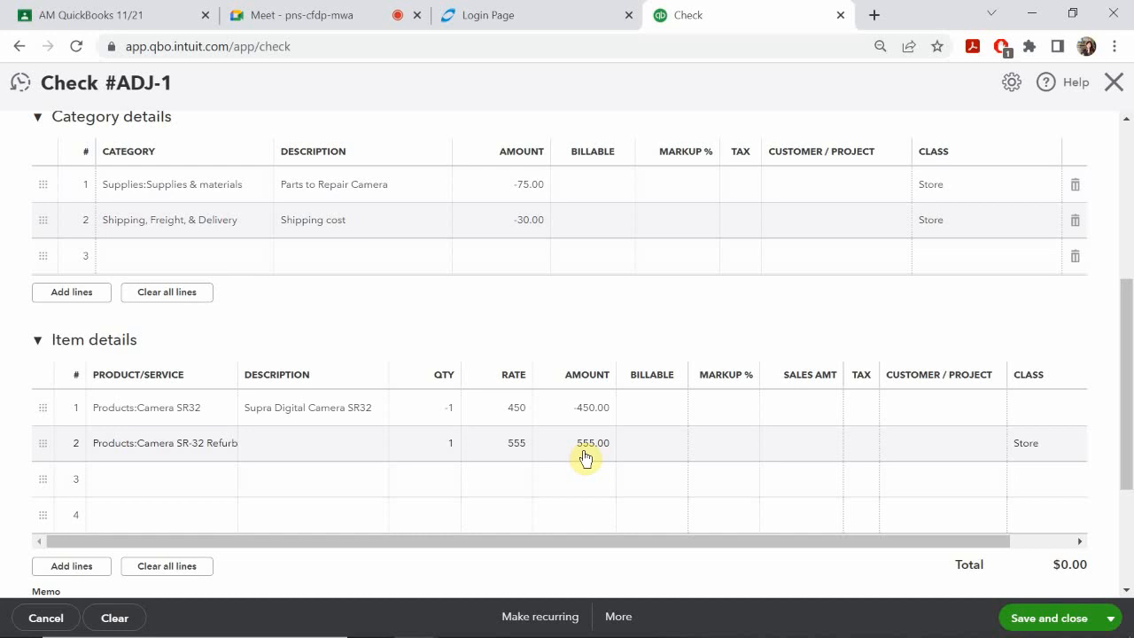
scroll(585, 458, "down", 1)
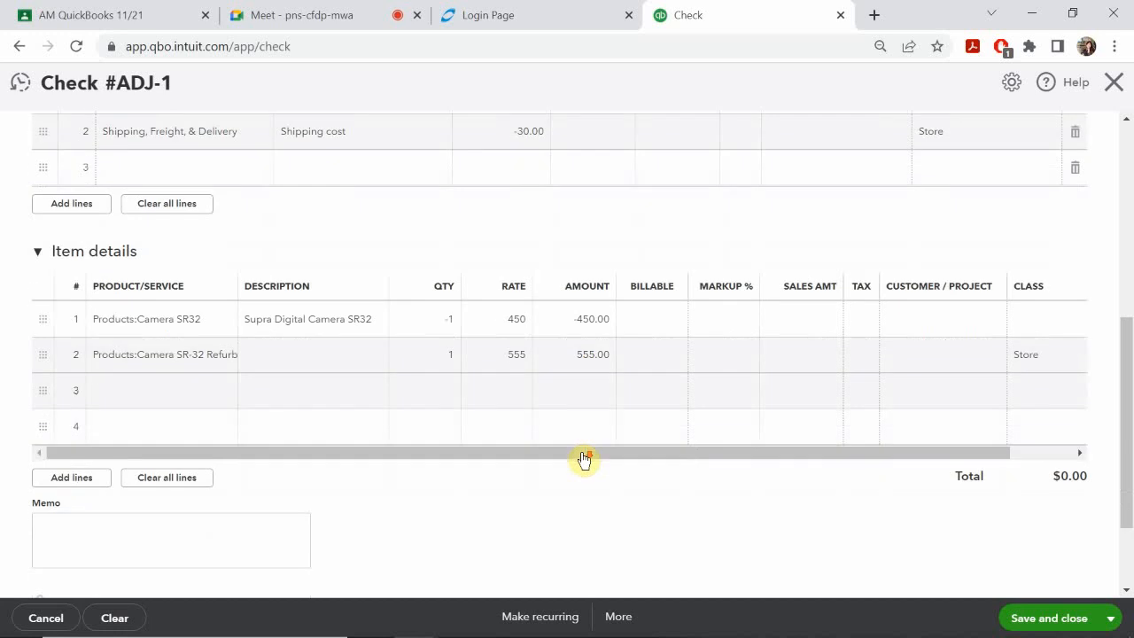
scroll(585, 458, "up", 2)
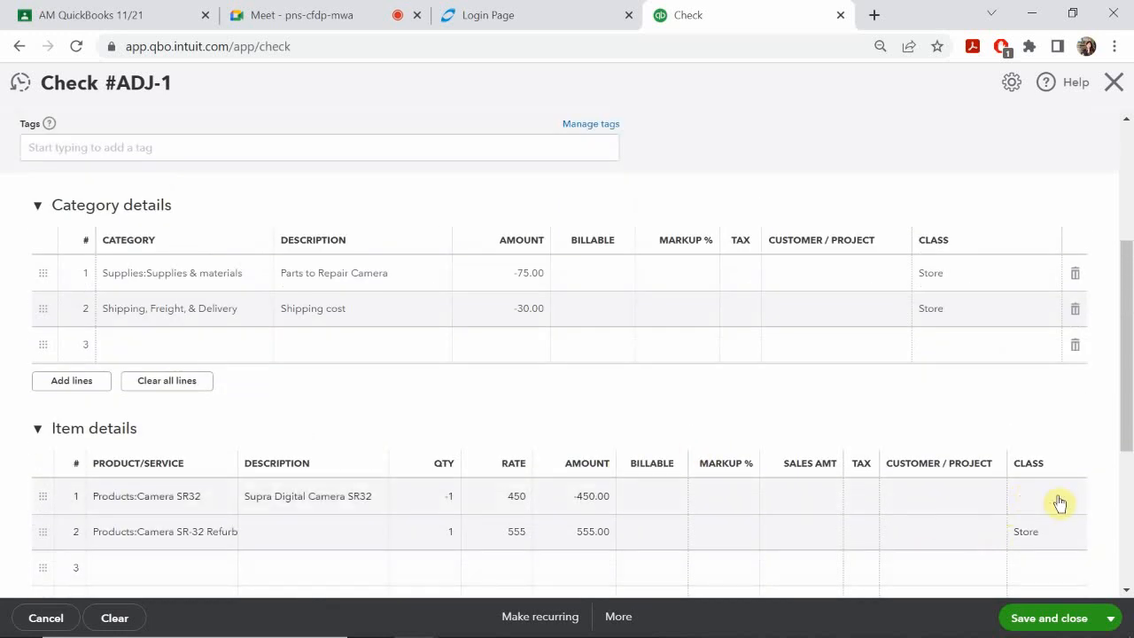
left_click(1039, 496)
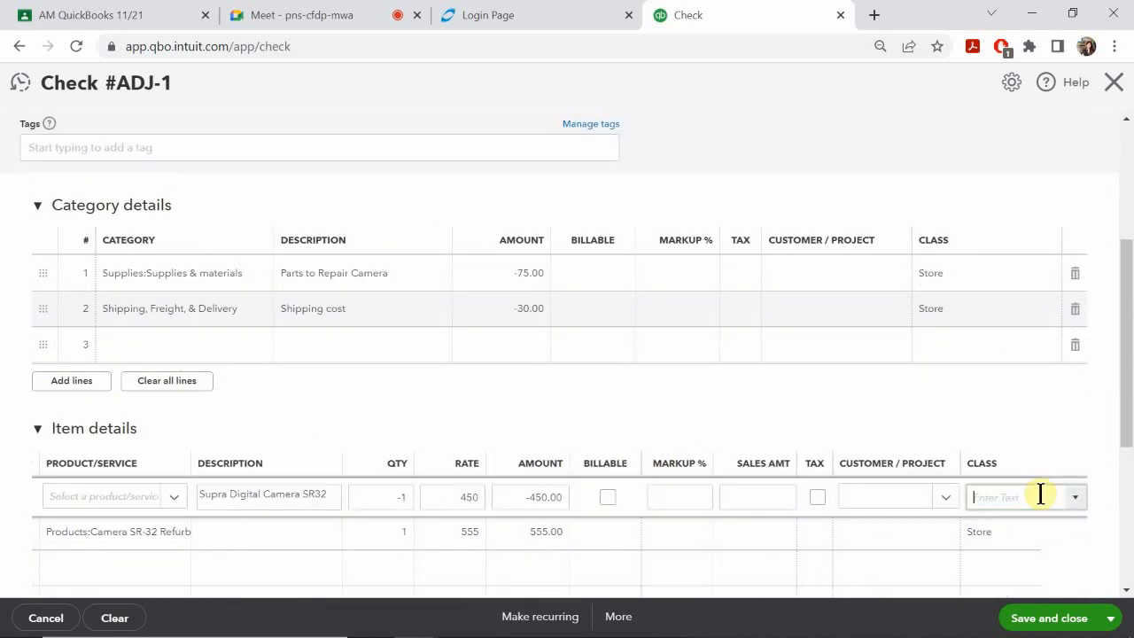
left_click(992, 536)
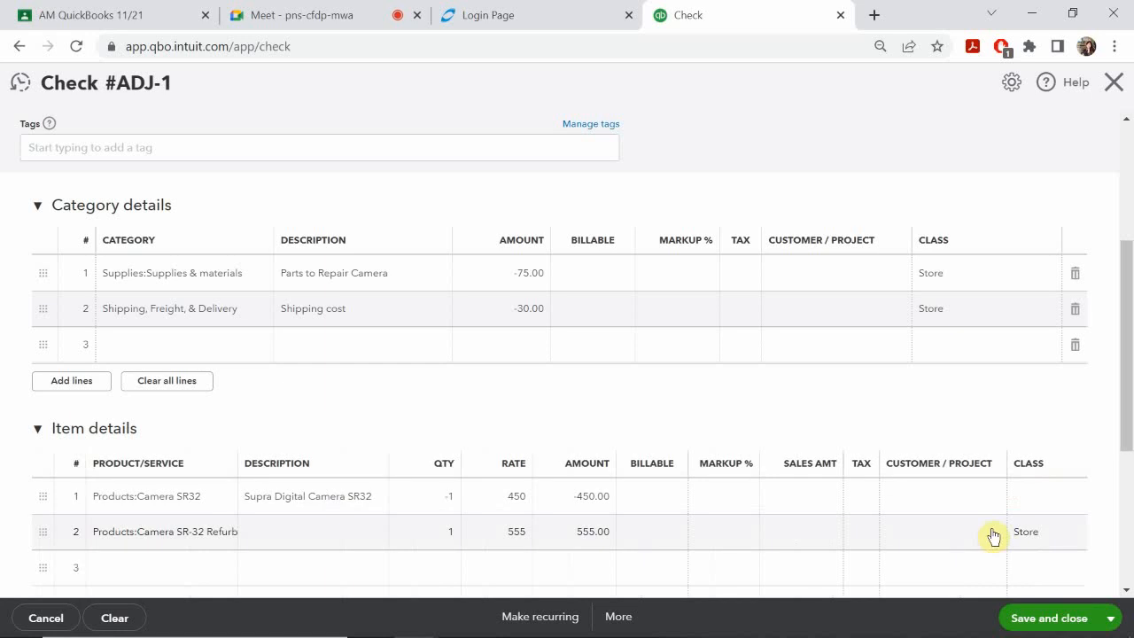
left_click(1034, 504)
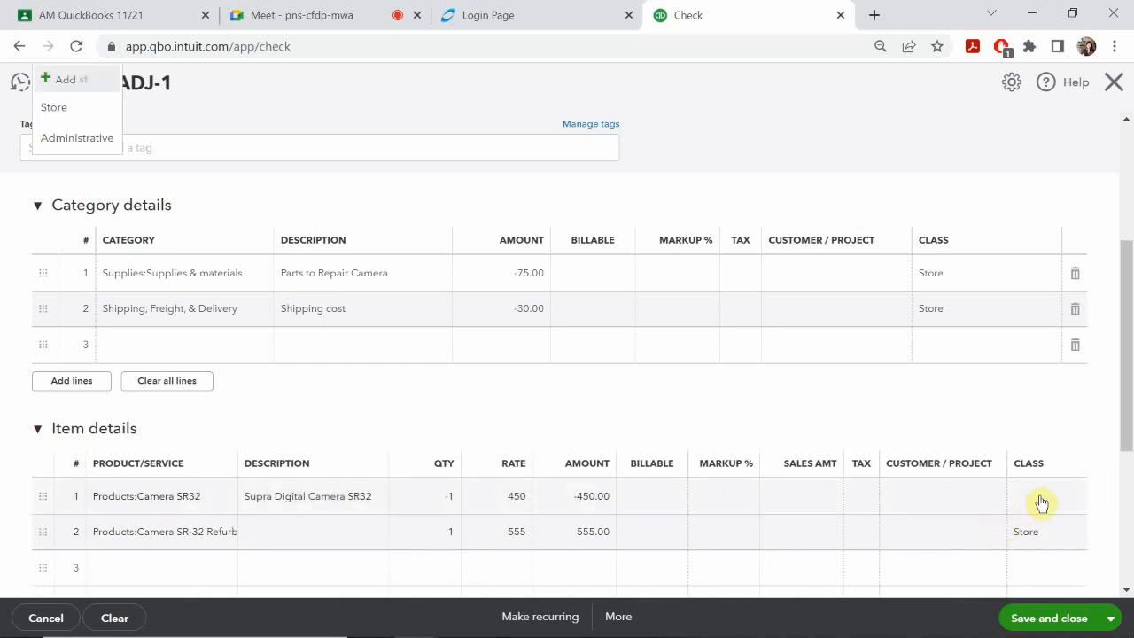
key("Return")
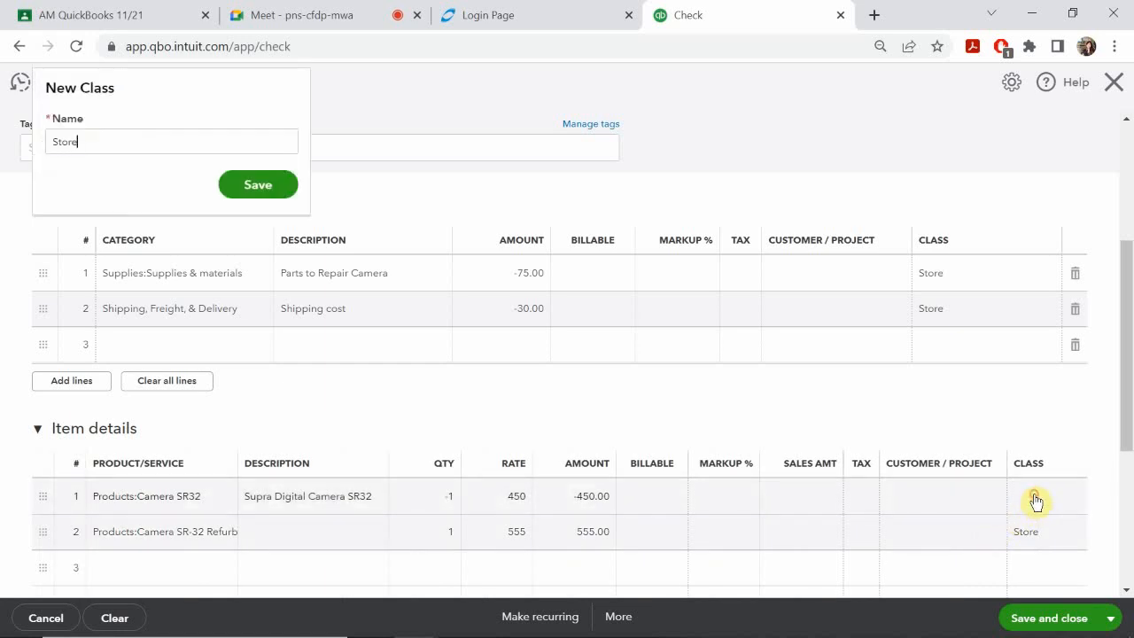
- Assign the Store class to the Camera SR32 line, the first item line, and save and close the check
left_click(1002, 542)
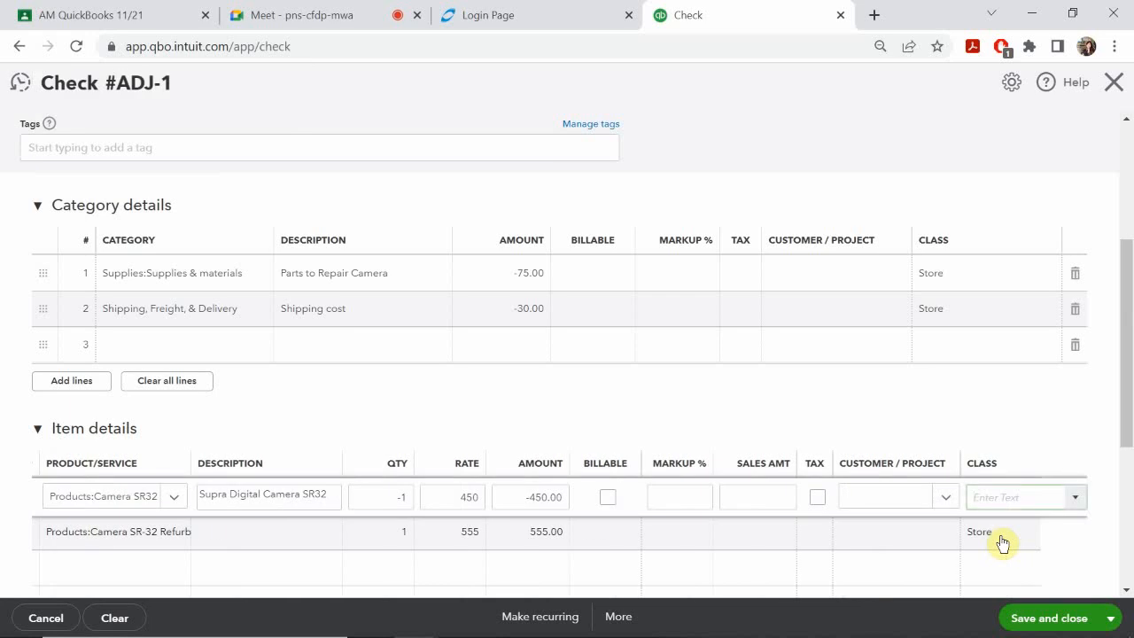
type("st")
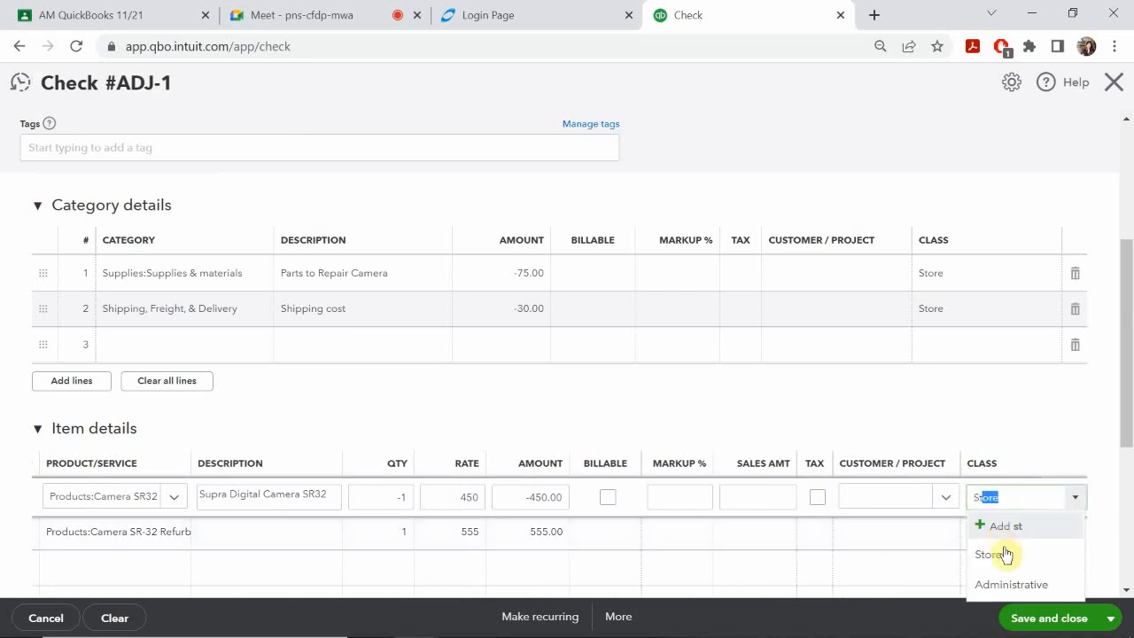
left_click(992, 555)
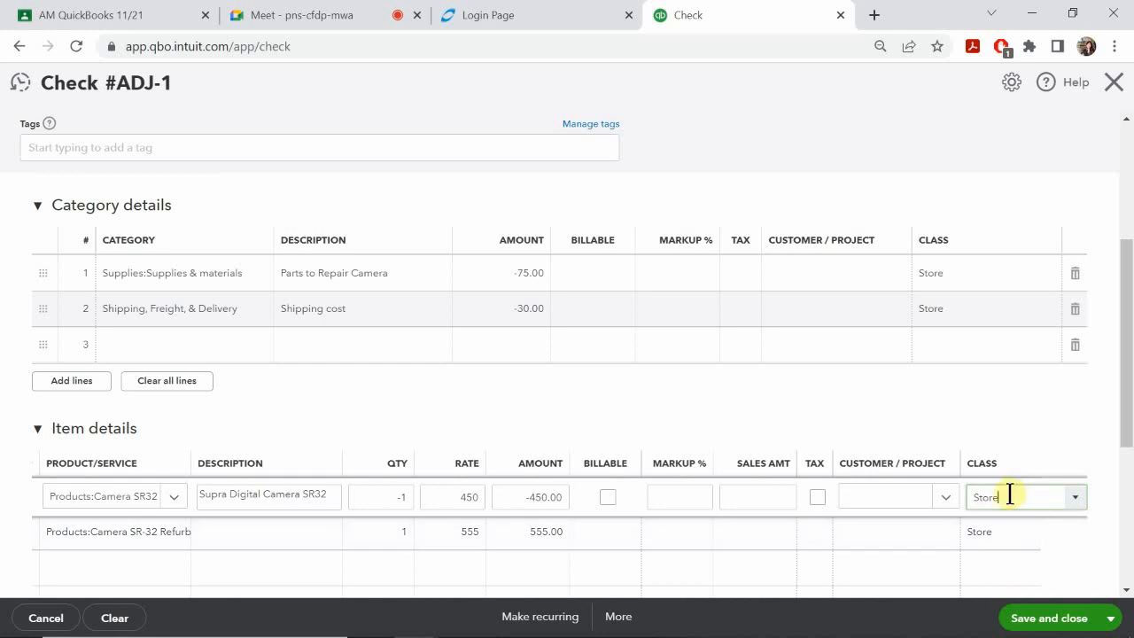
left_click(1047, 618)
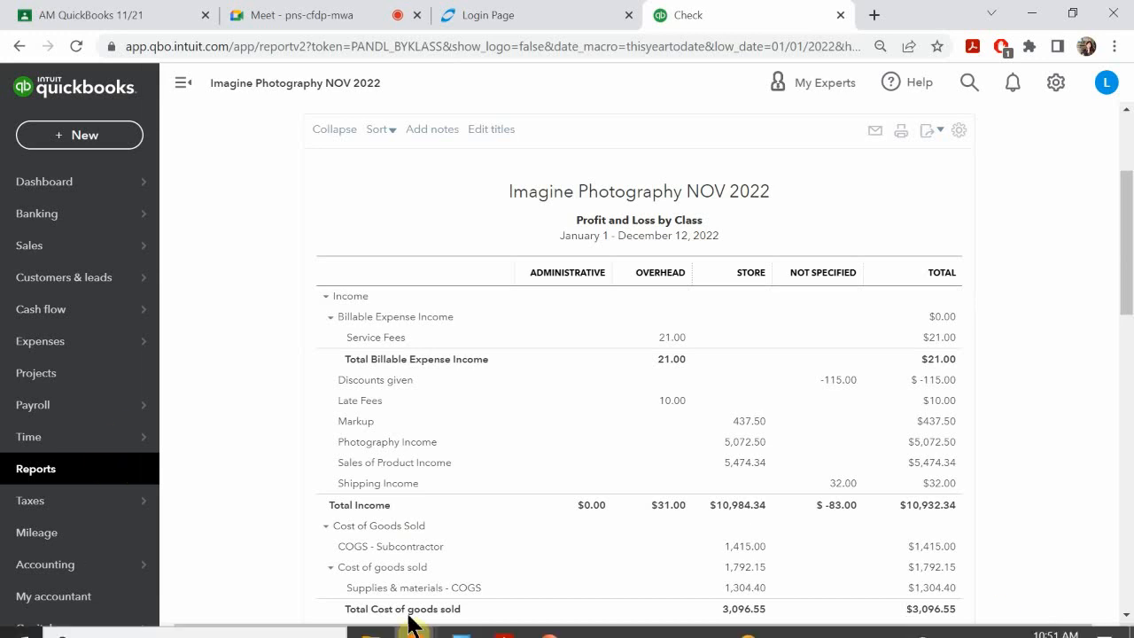
- Switch to the PowerPoint slide show and read the depreciation journal entry instructions for the cargo van
mouse_move(450, 620)
mouse_move(549, 622)
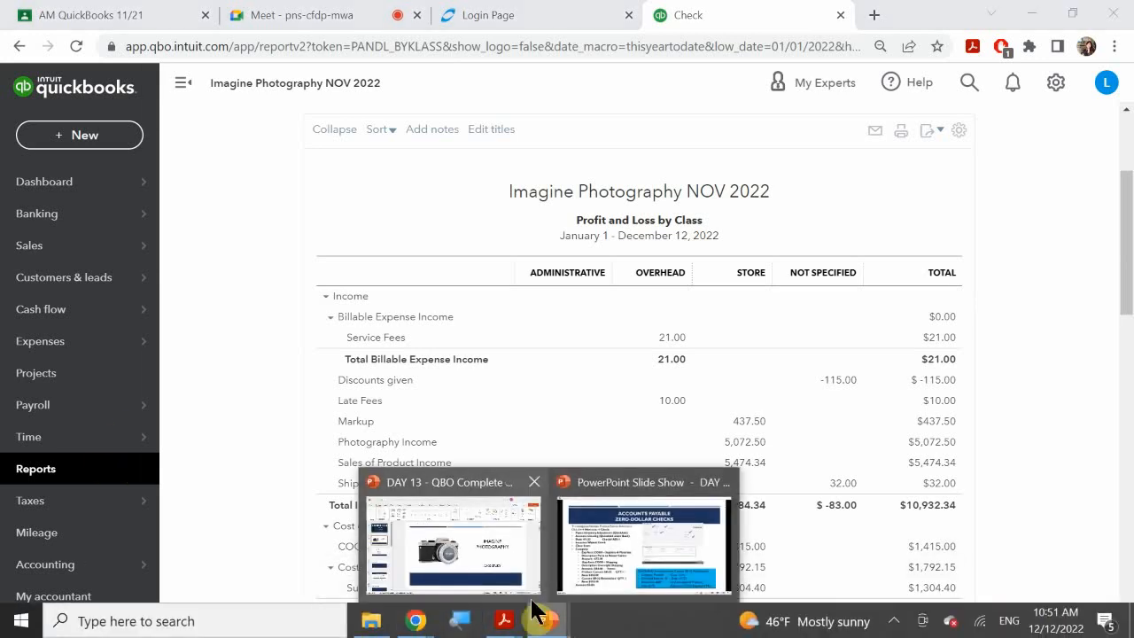
left_click(595, 562)
left_click(491, 388)
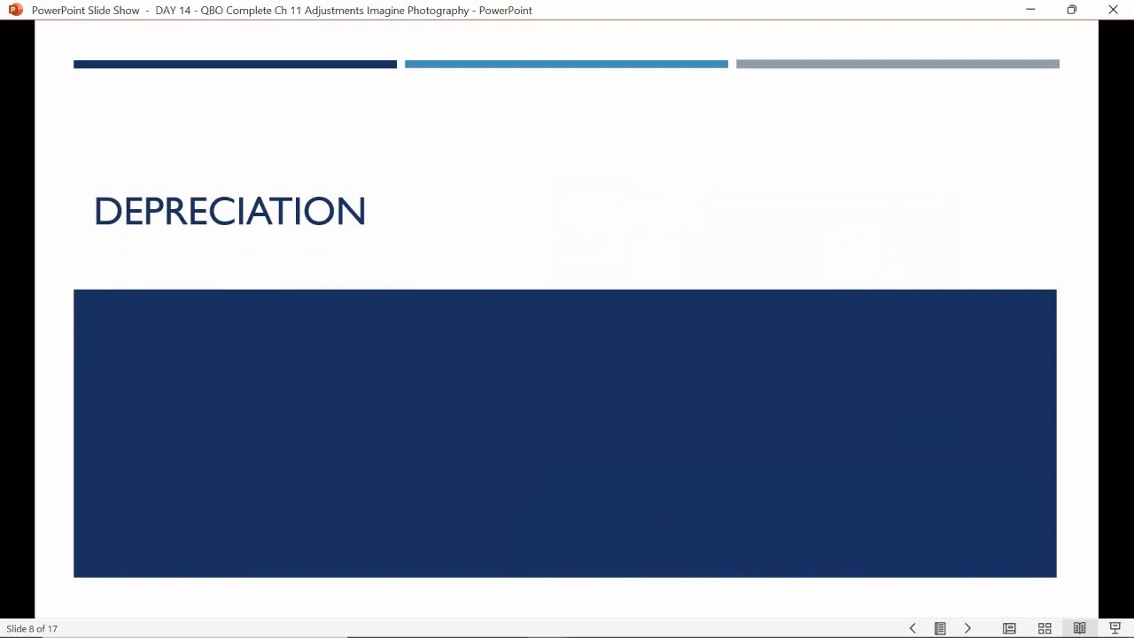
left_click(398, 352)
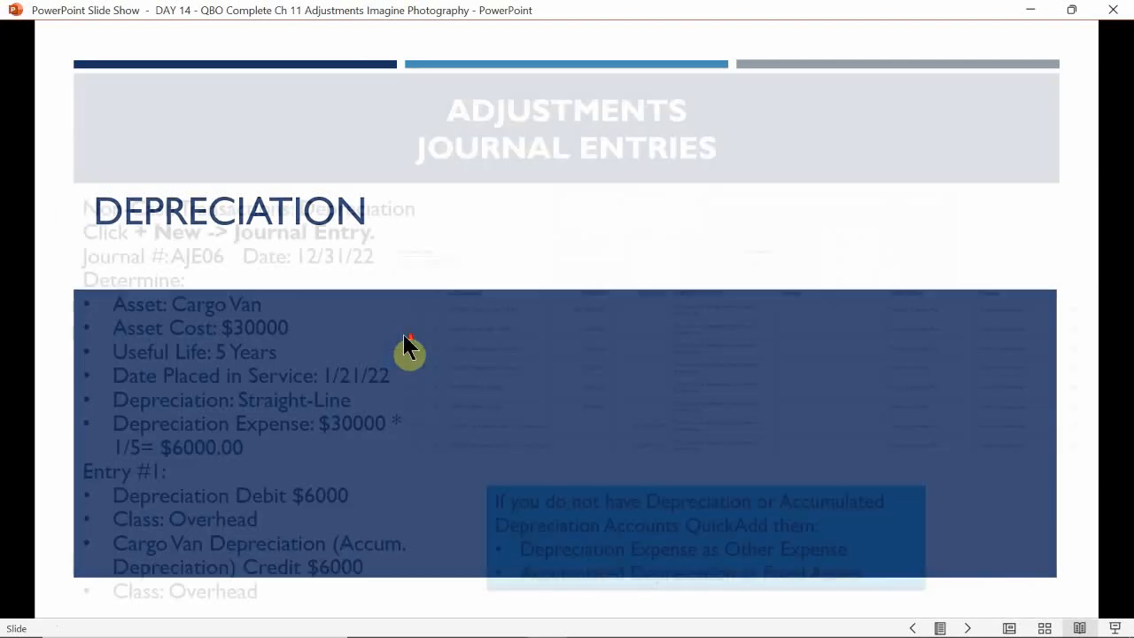
mouse_move(514, 577)
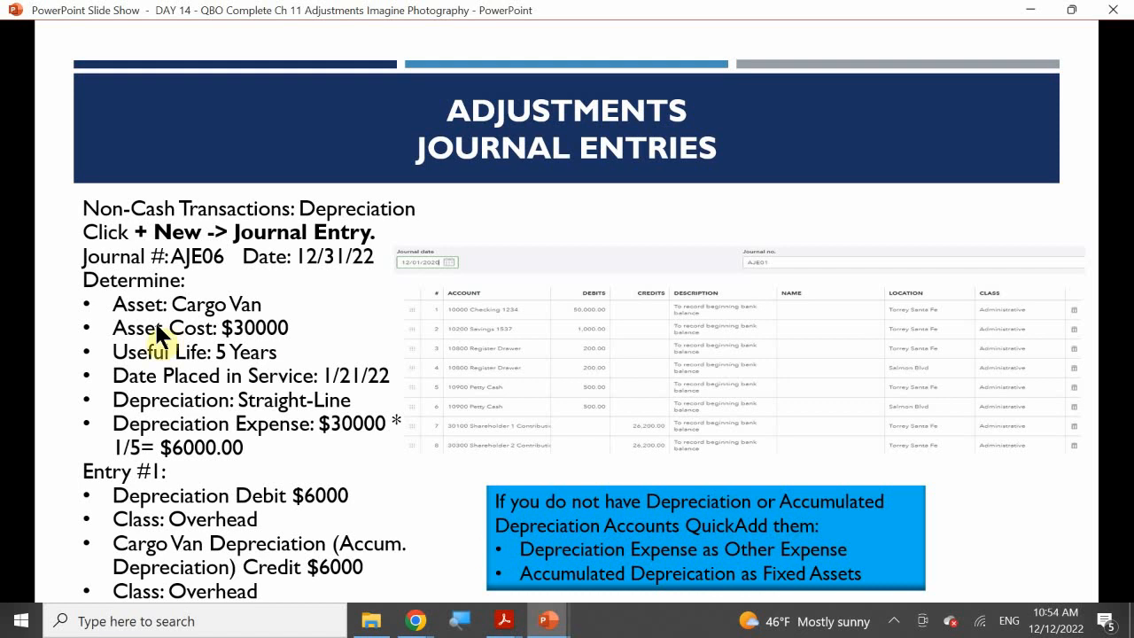
left_click(300, 430)
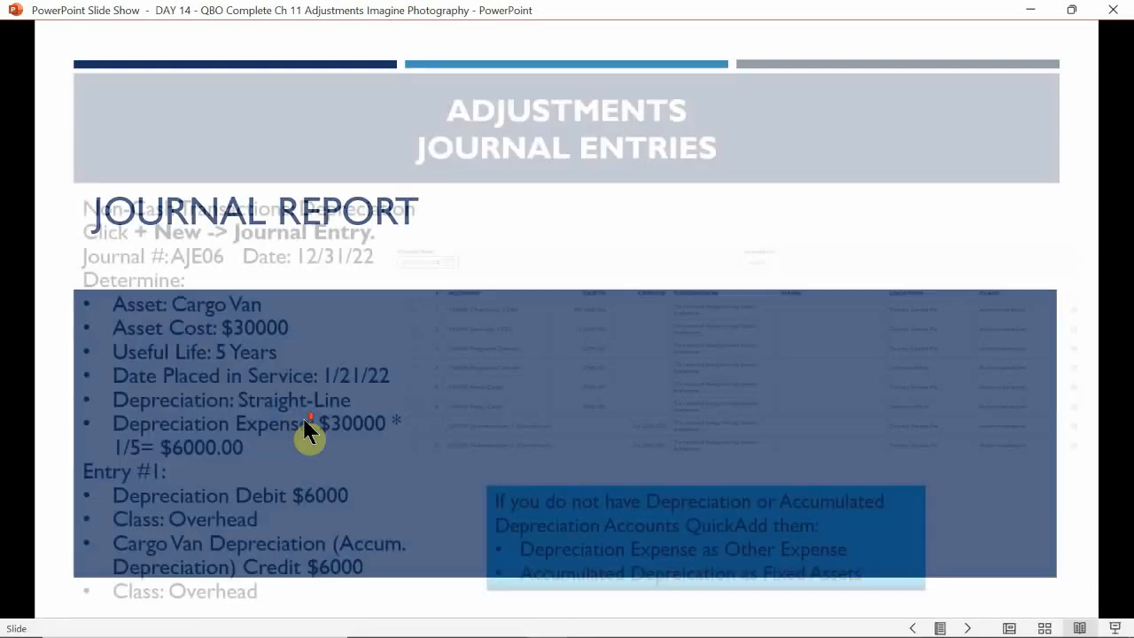
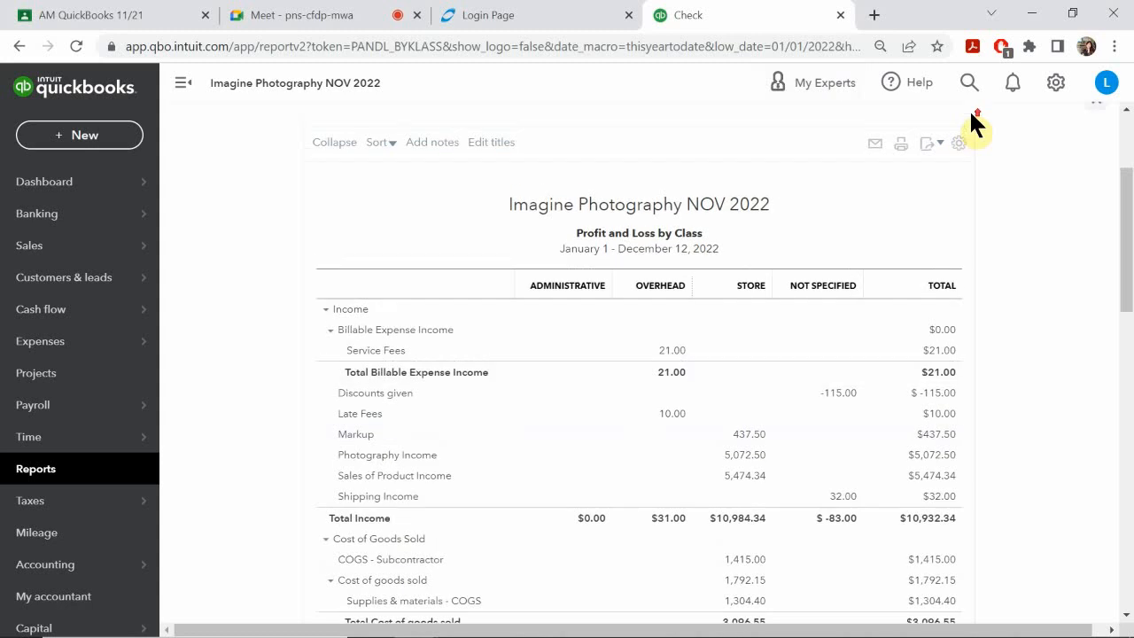
- Open the chart of accounts in QuickBooks and filter the account names by "depre"
left_click(1048, 84)
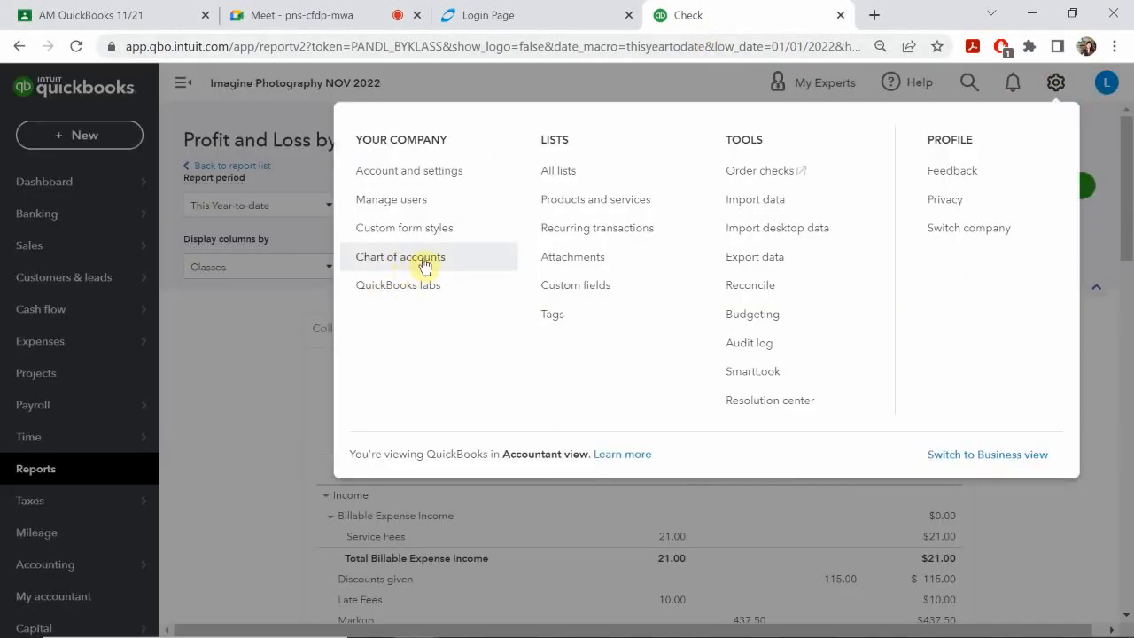
left_click(423, 260)
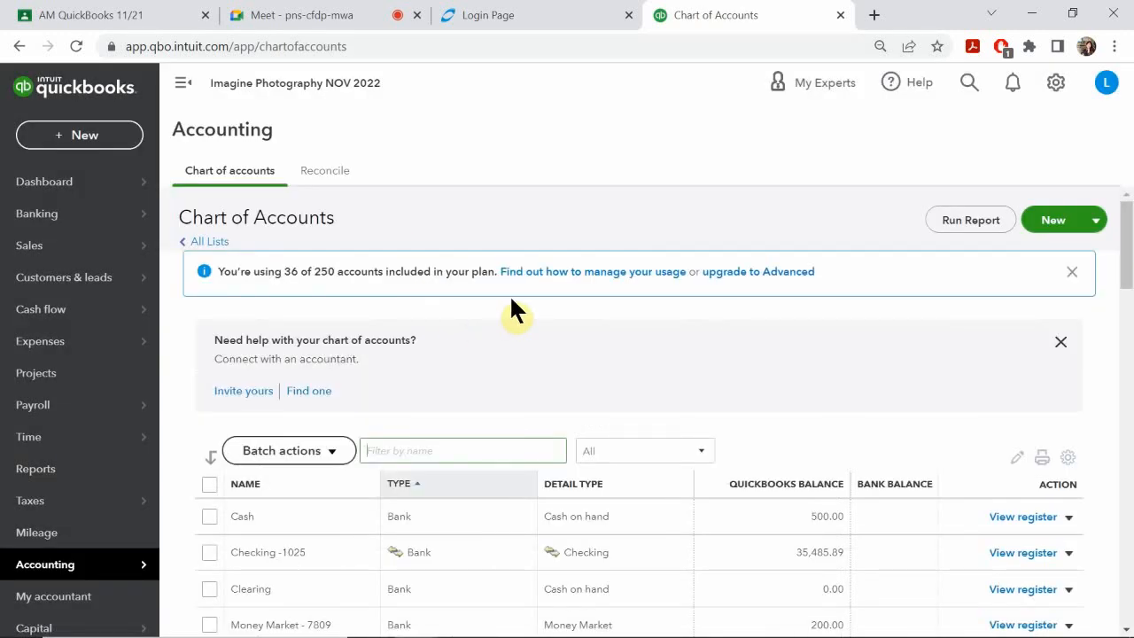
scroll(395, 350, "down", 2)
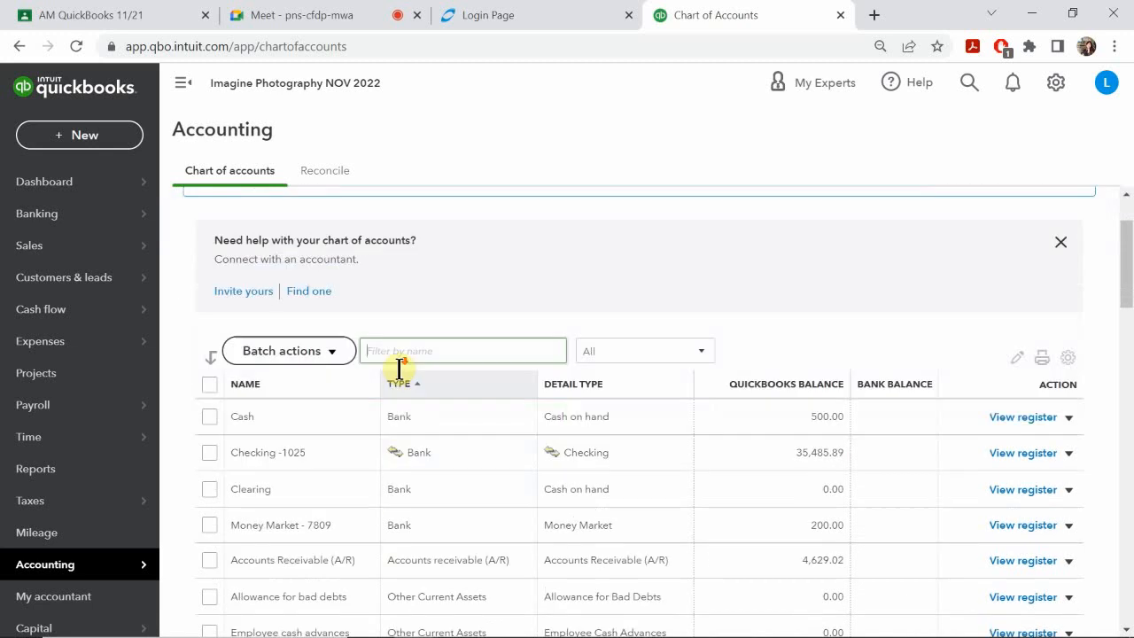
scroll(403, 376, "up", 2)
scroll(418, 354, "down", 1)
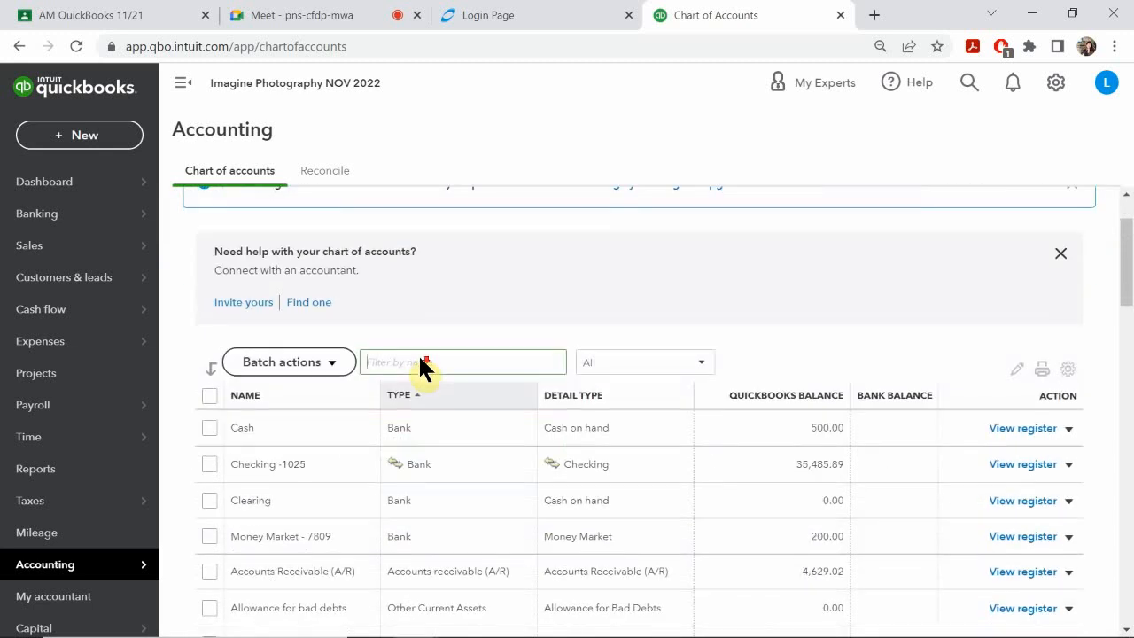
type("dep")
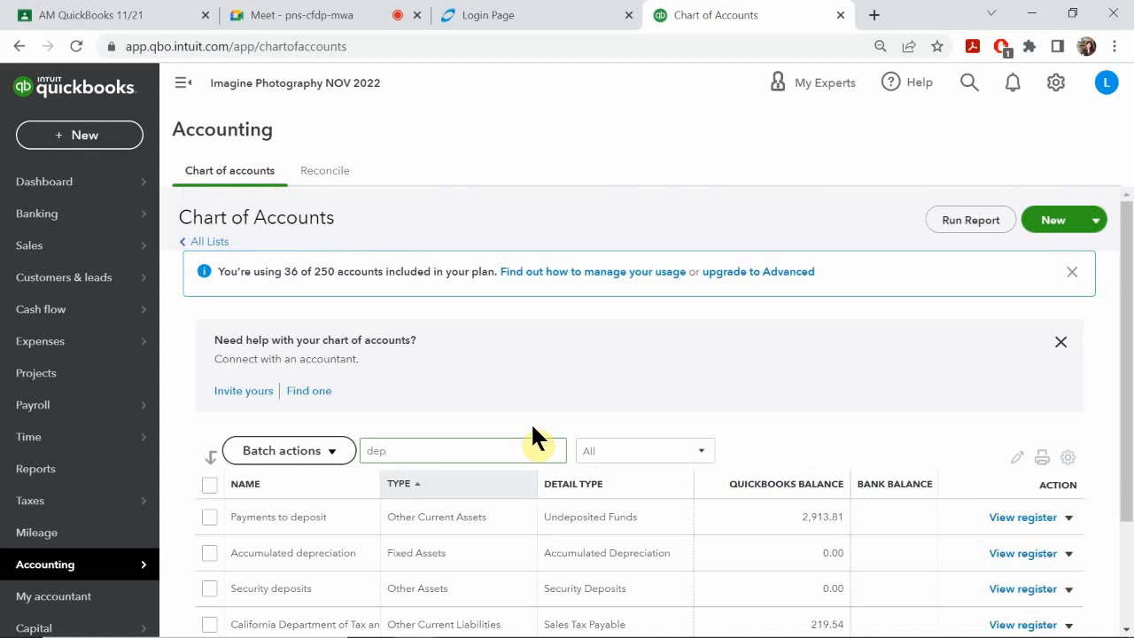
scroll(381, 372, "down", 1)
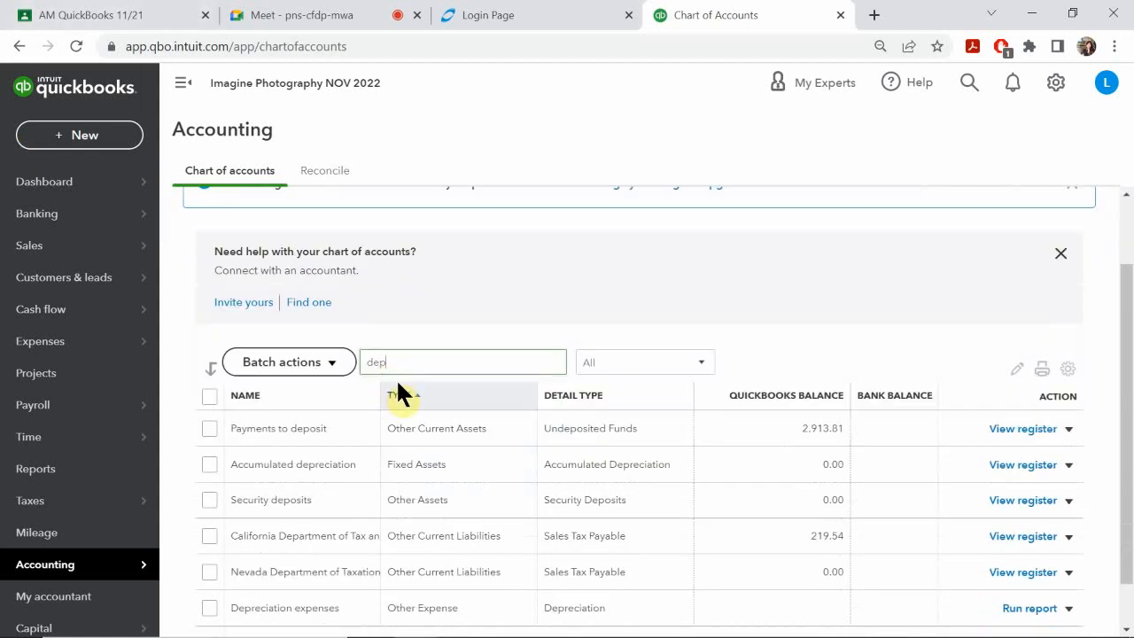
type("r")
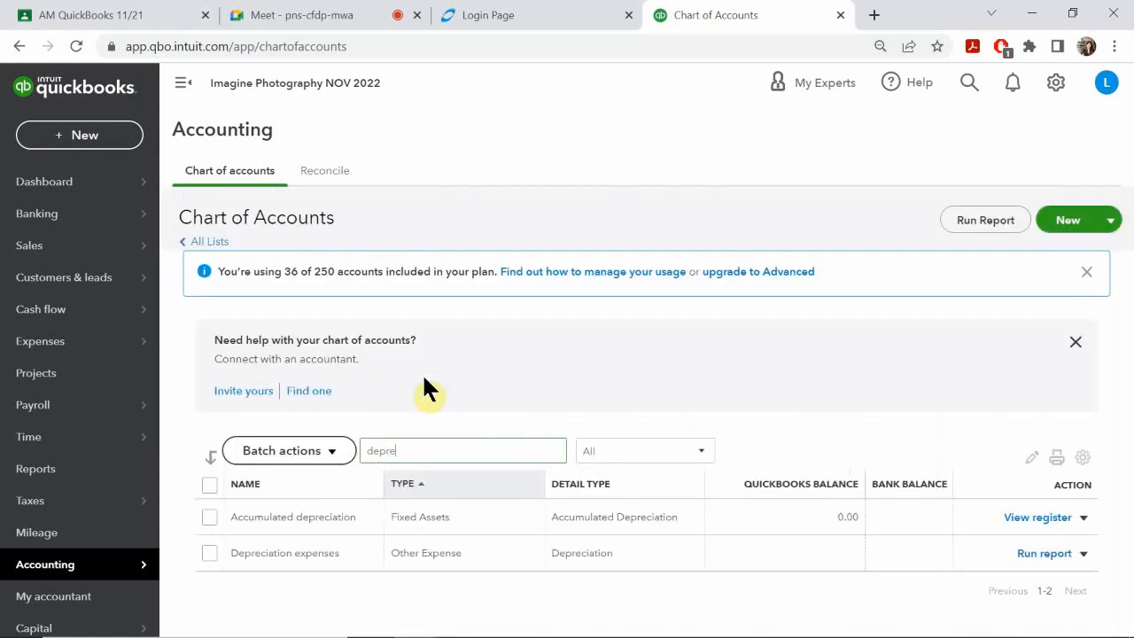
type("e")
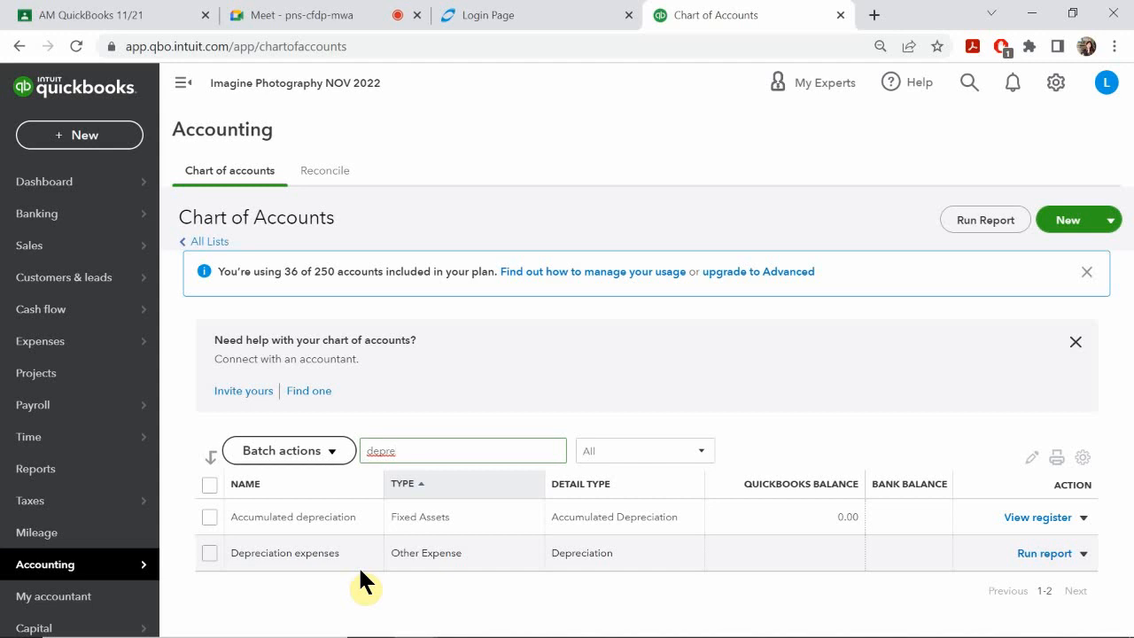
- Create a new journal entry and set its journal date to 12/31/2022
left_click(119, 146)
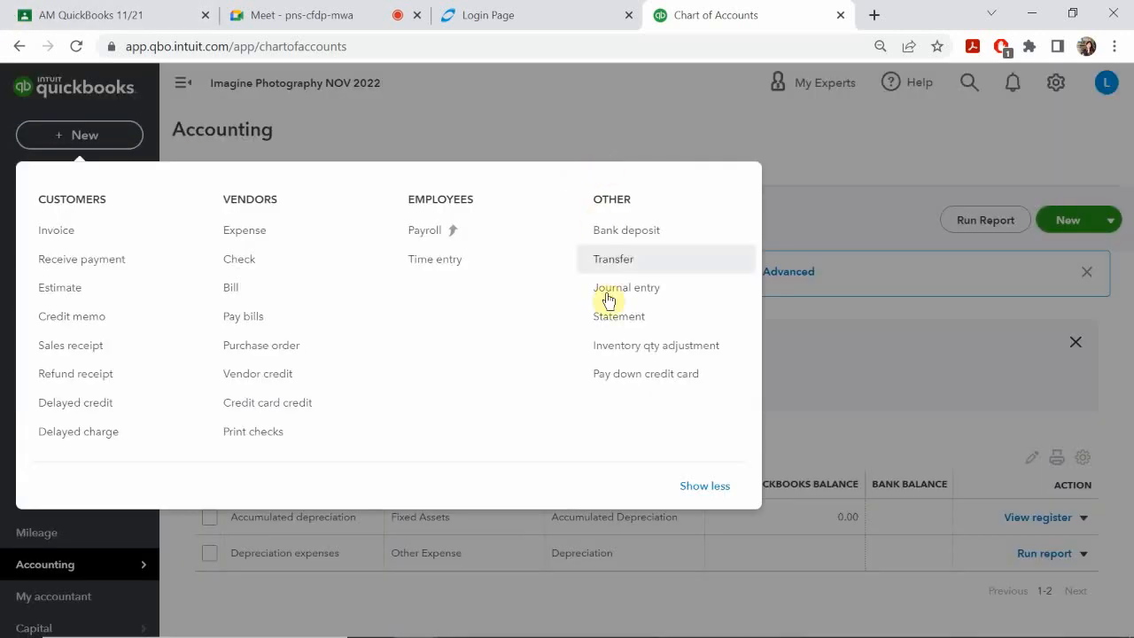
left_click(625, 291)
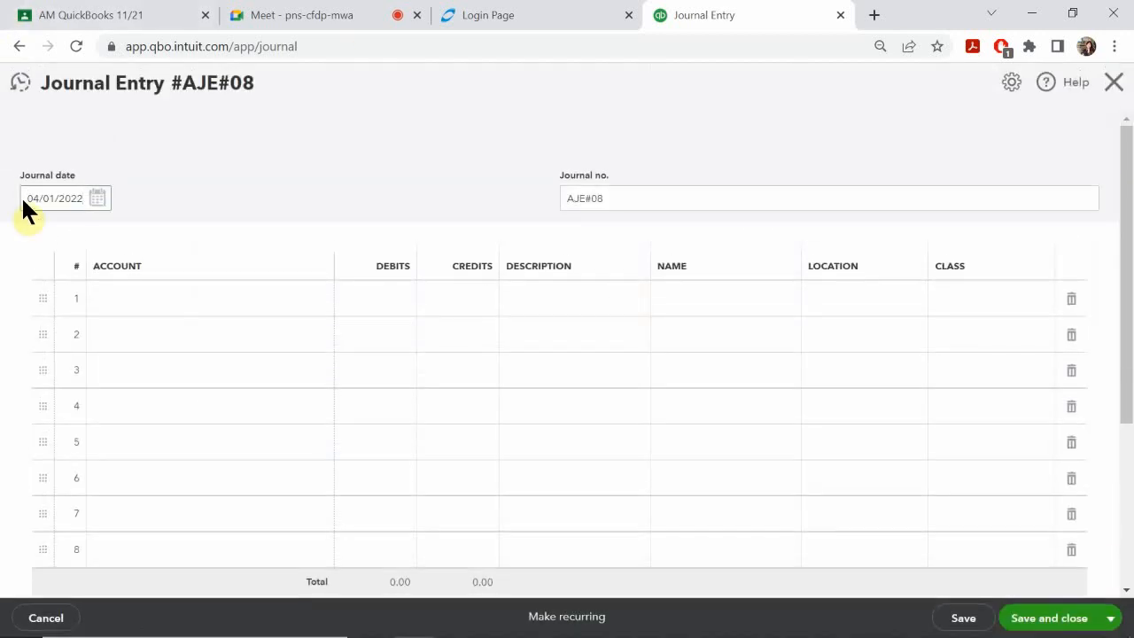
left_click(99, 199)
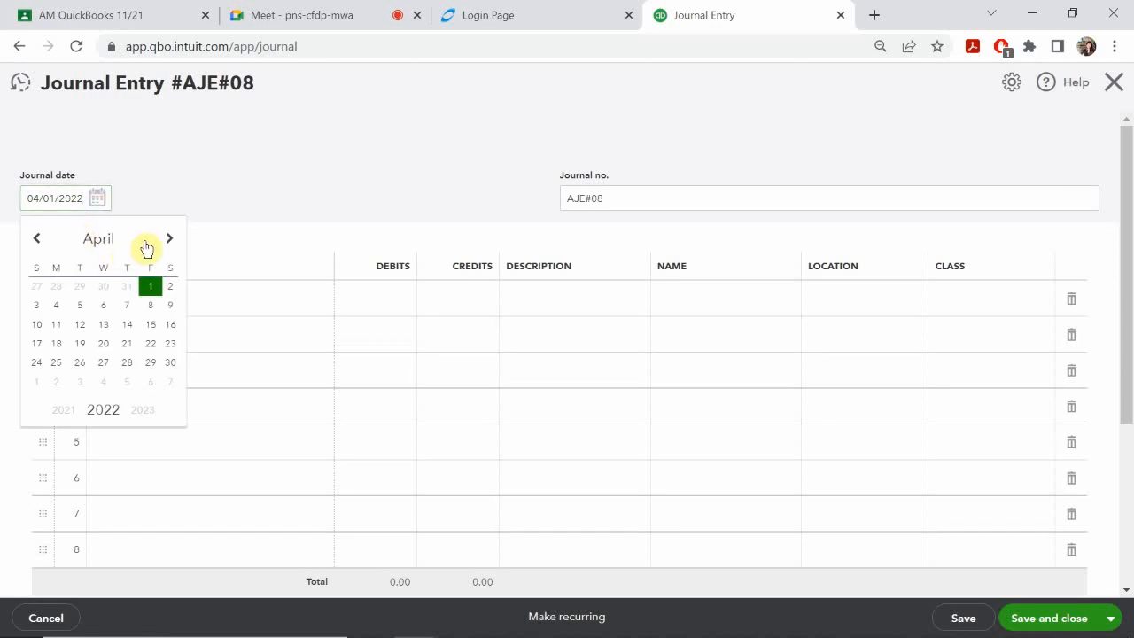
left_click(173, 239)
left_click(173, 239)
left_click(173, 239)
left_click(173, 239)
left_click(172, 240)
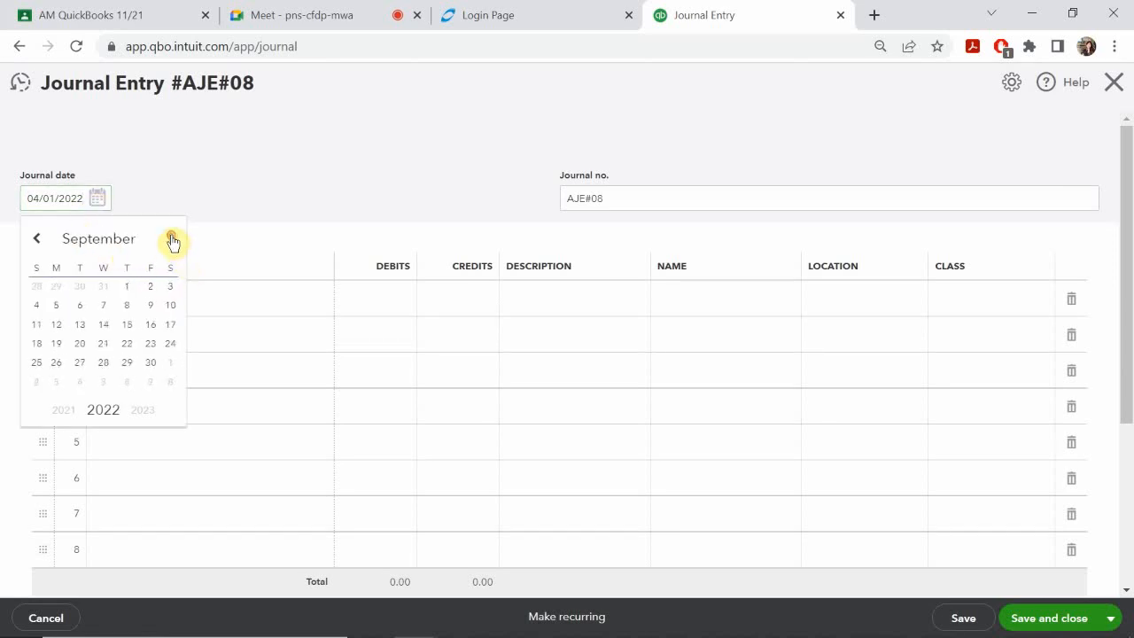
left_click(173, 239)
left_click(173, 239)
left_click(173, 240)
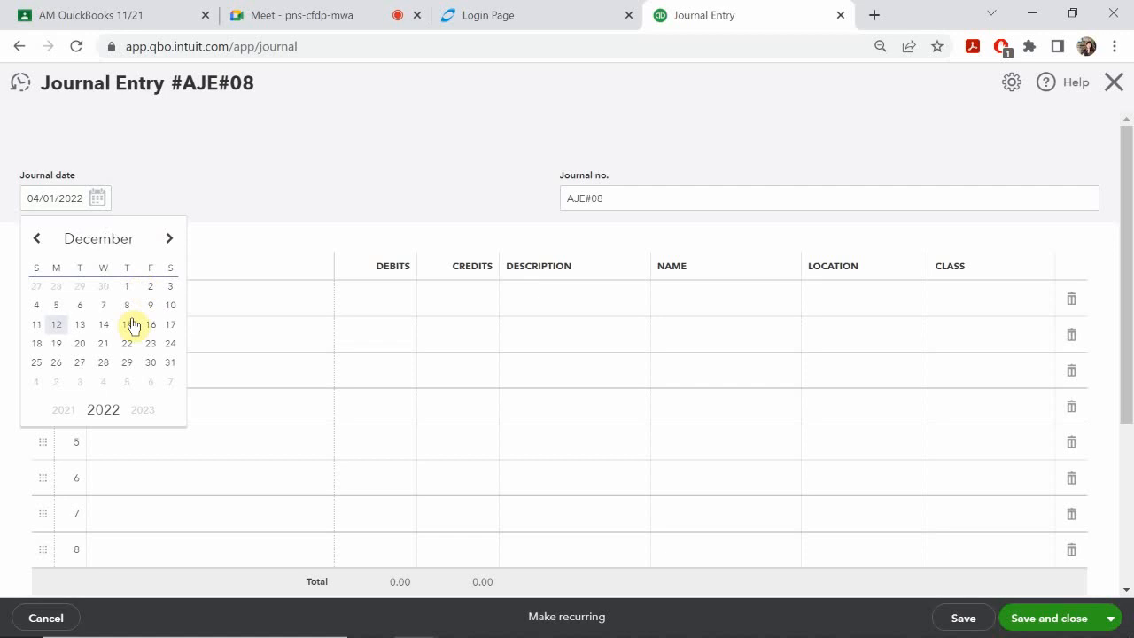
left_click(169, 364)
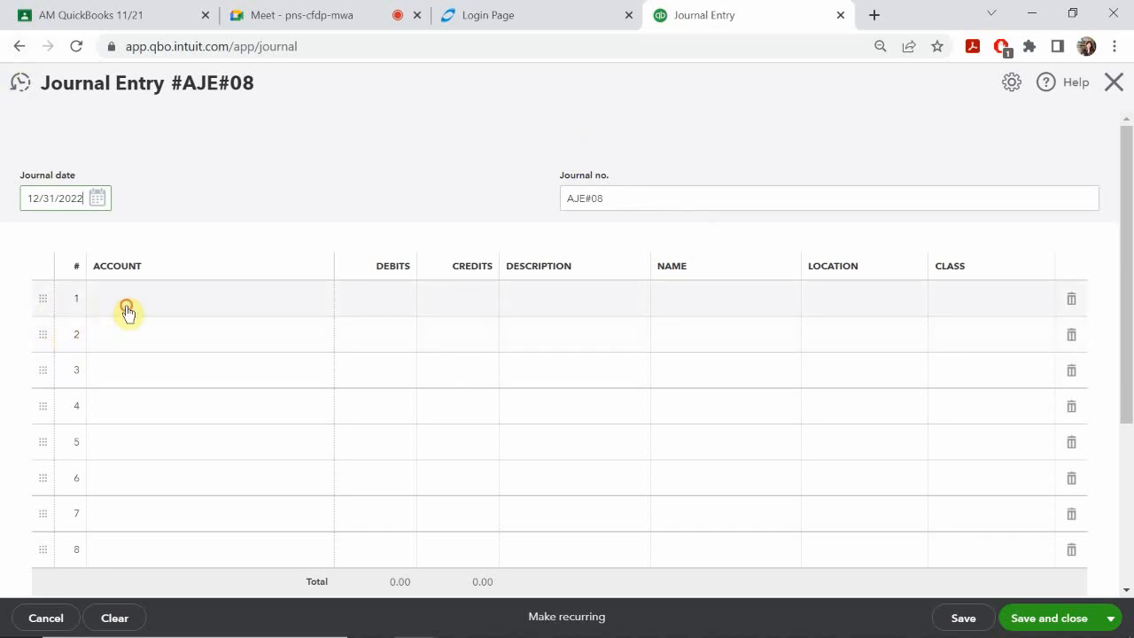
- Fill the first journal line with the Depreciation expenses account and a debit of 6000
left_click(167, 304)
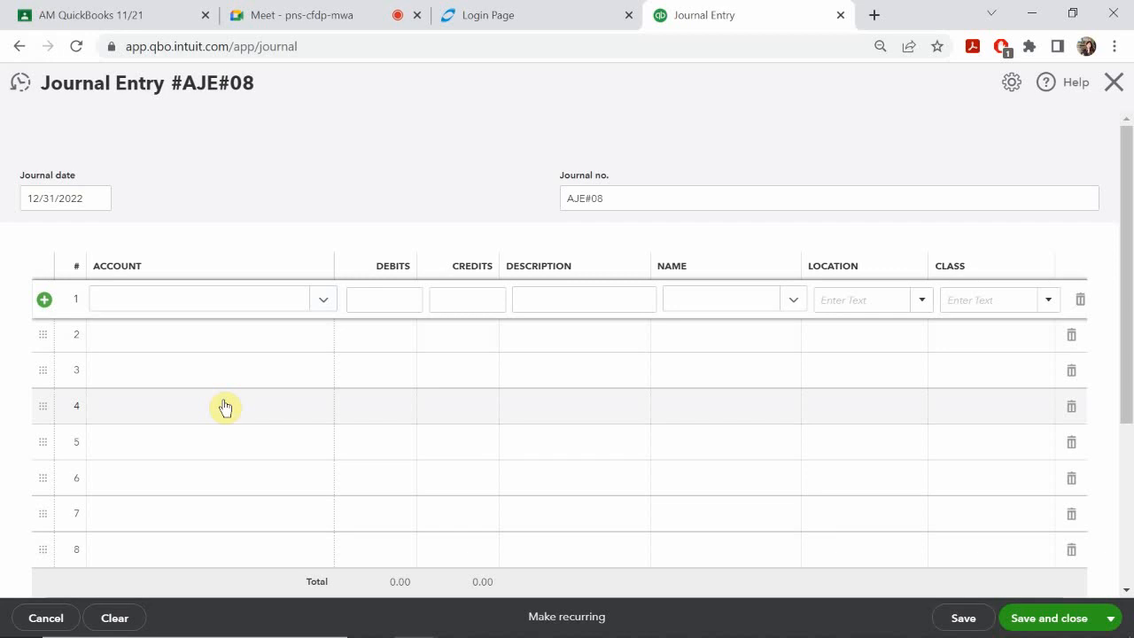
left_click(139, 302)
type("de[")
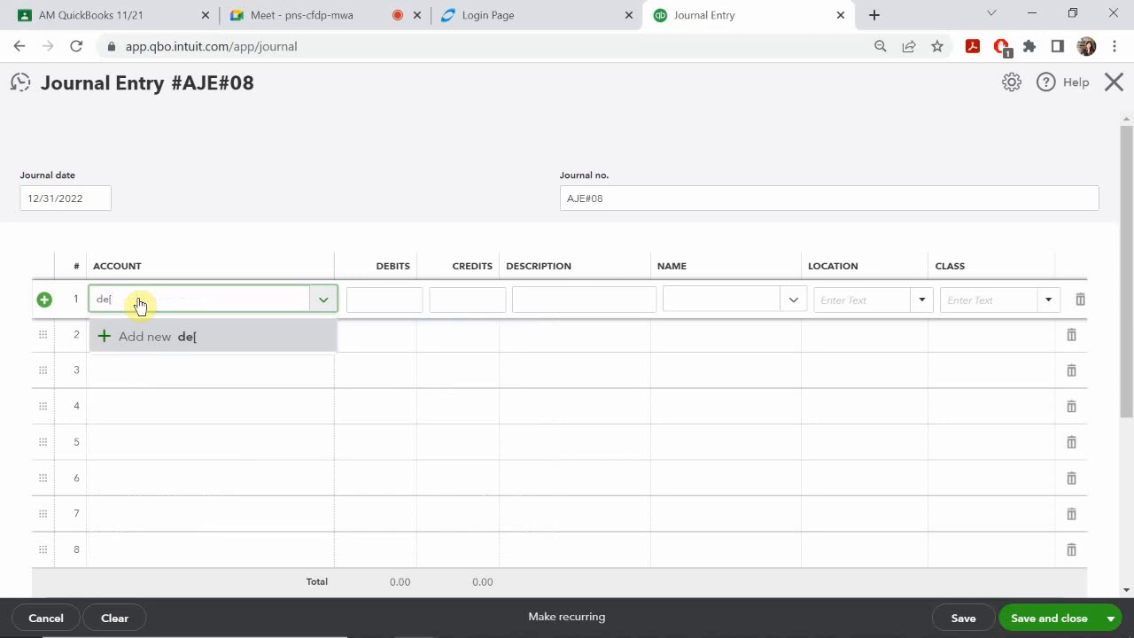
key("BackSpace")
type("p")
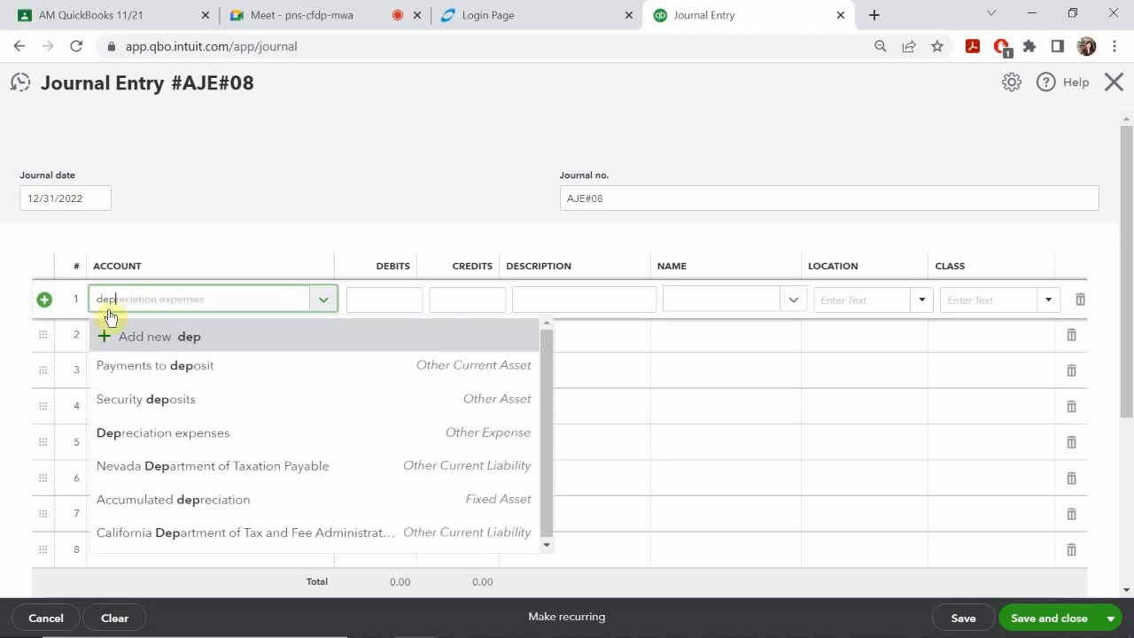
left_click(187, 434)
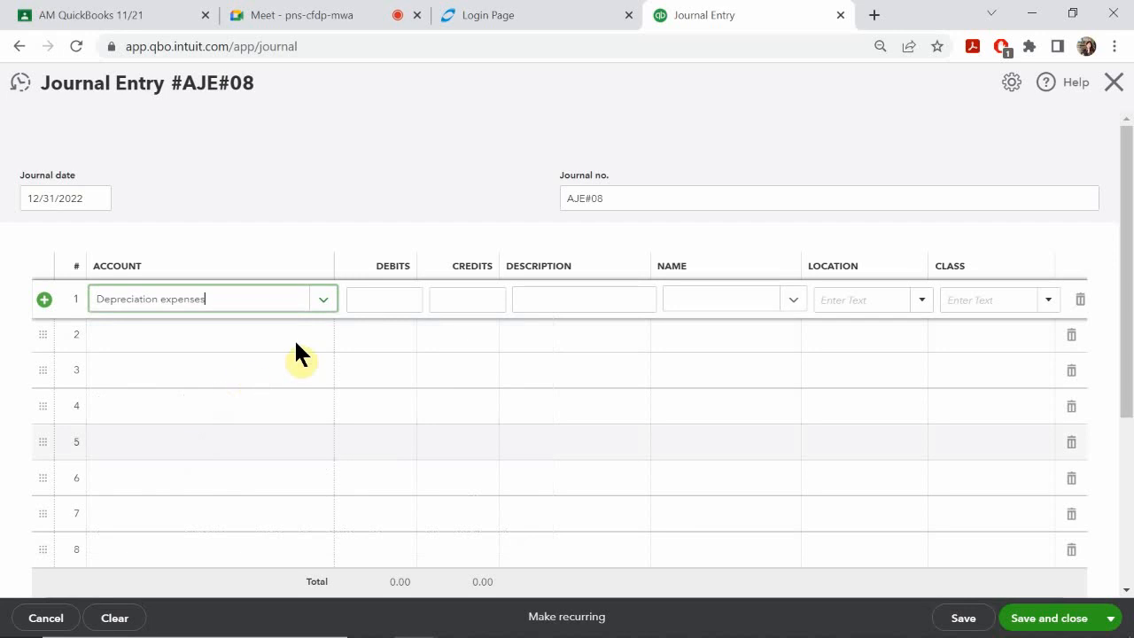
left_click(415, 298)
type("6000")
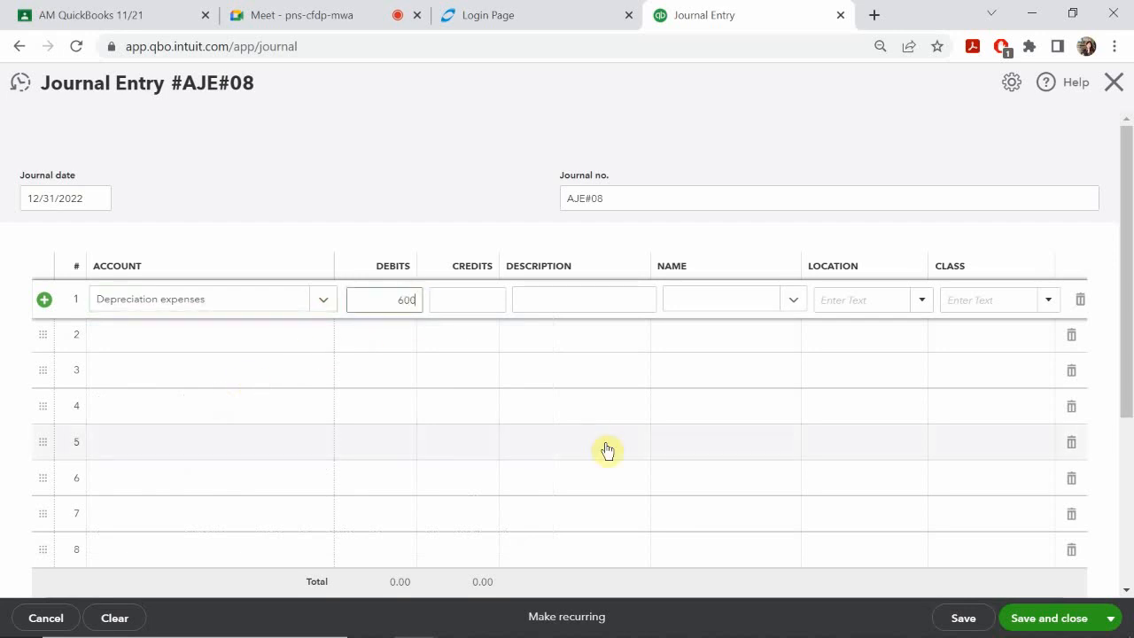
- Fill the second journal line with the Accumulated depreciation account, keeping a credit of 6,000.00
left_click(169, 334)
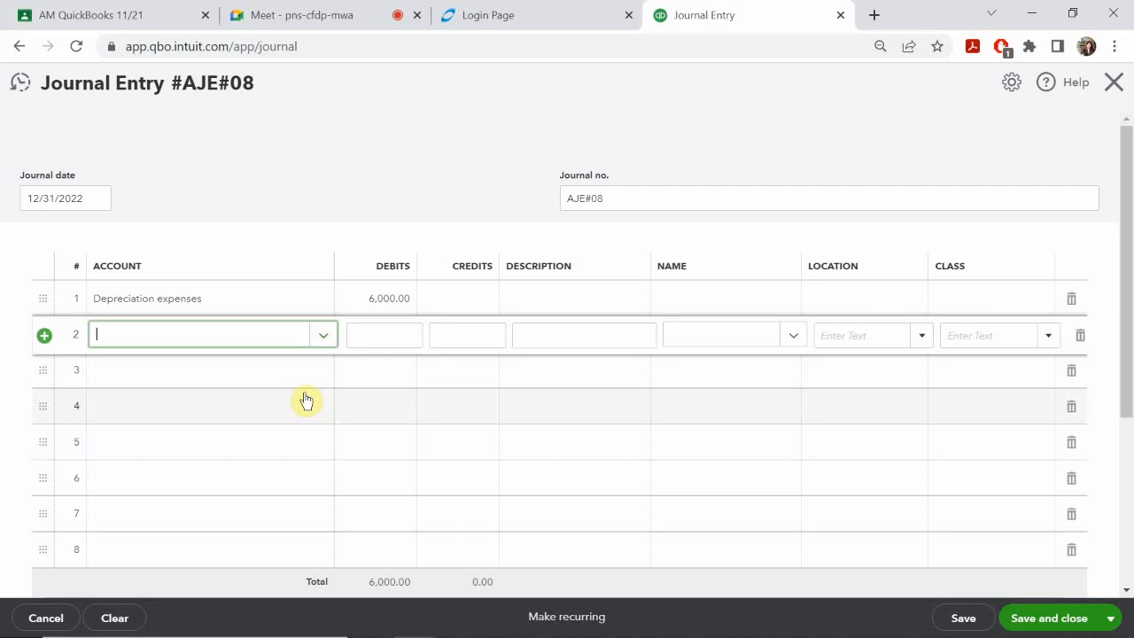
type("accu")
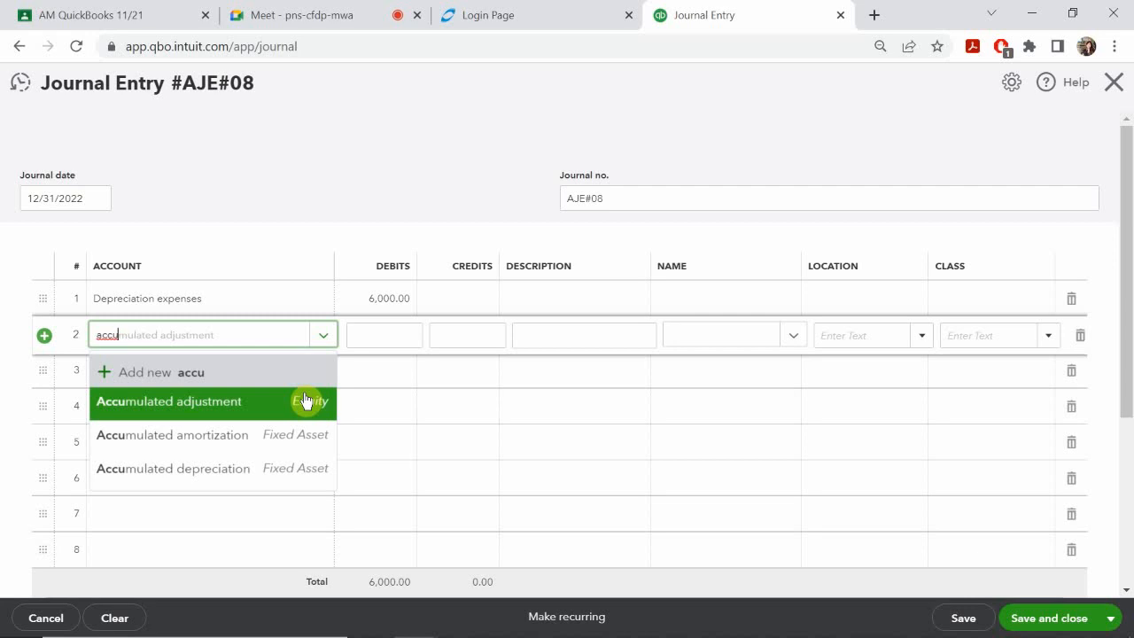
left_click(211, 473)
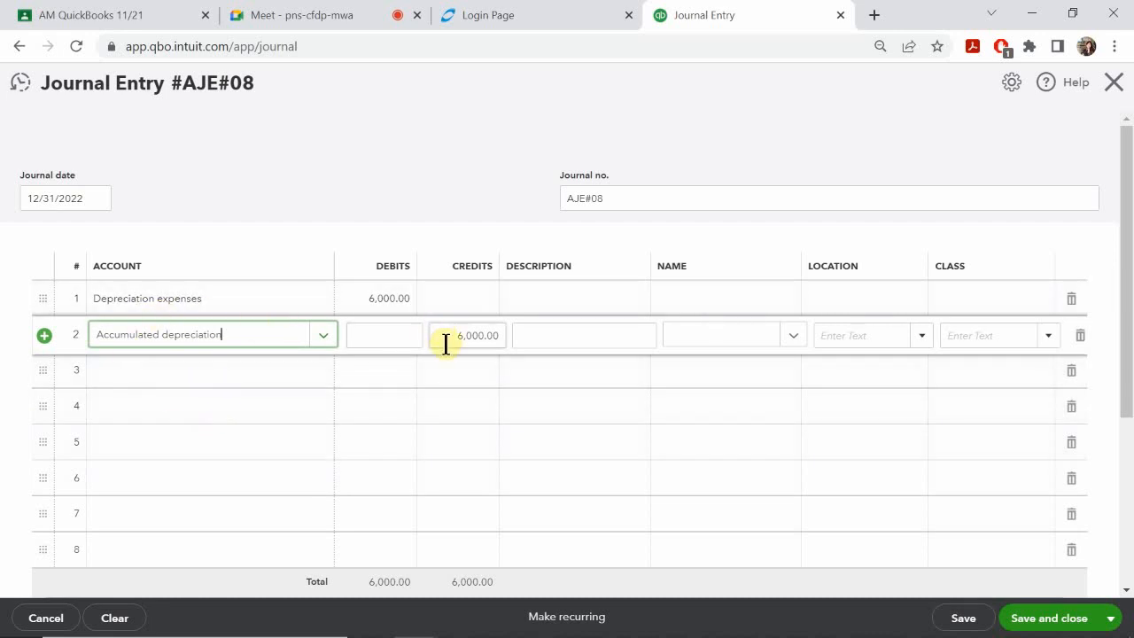
left_click(474, 335)
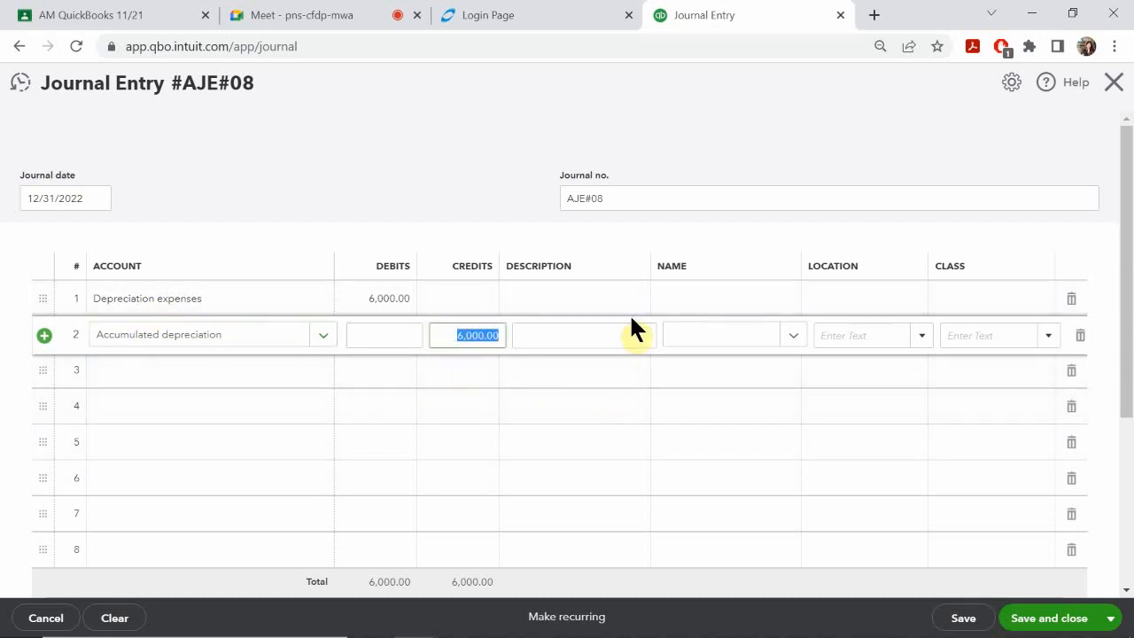
- Enter the description "Depreciate Cargo Van" on both the depreciation expense and accumulated depreciation lines
left_click(592, 301)
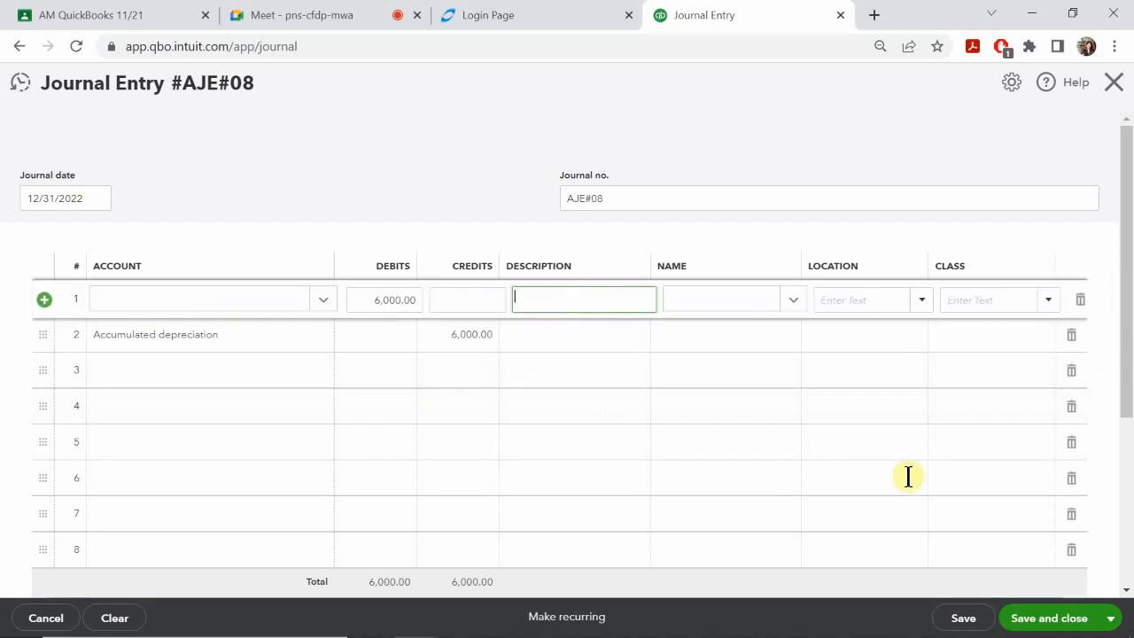
type("De")
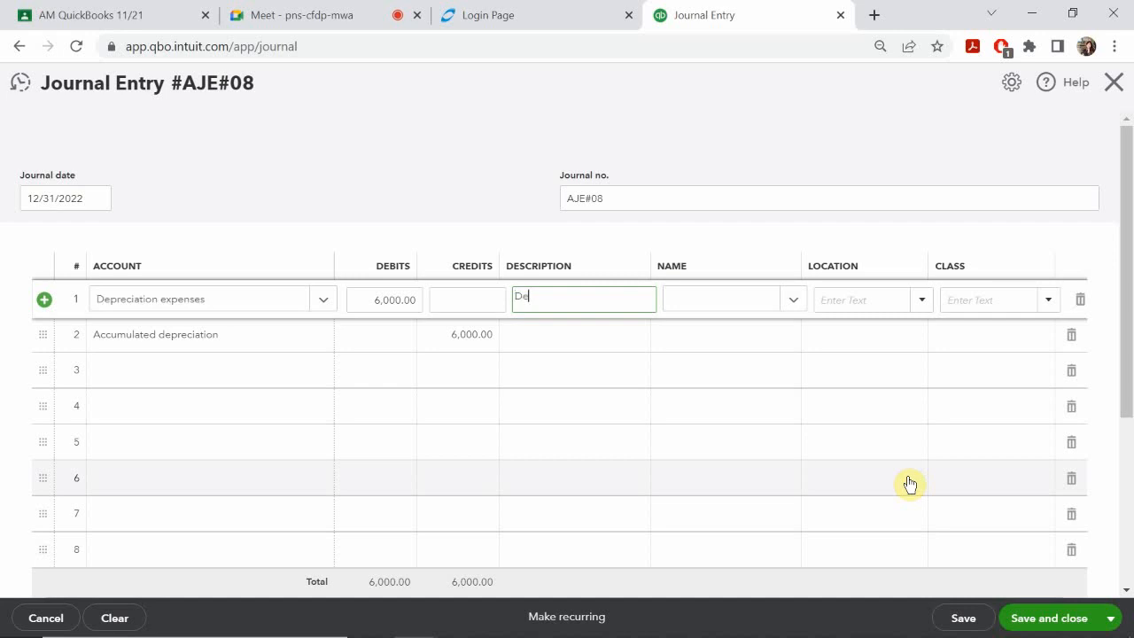
type("preciate Cargo Van")
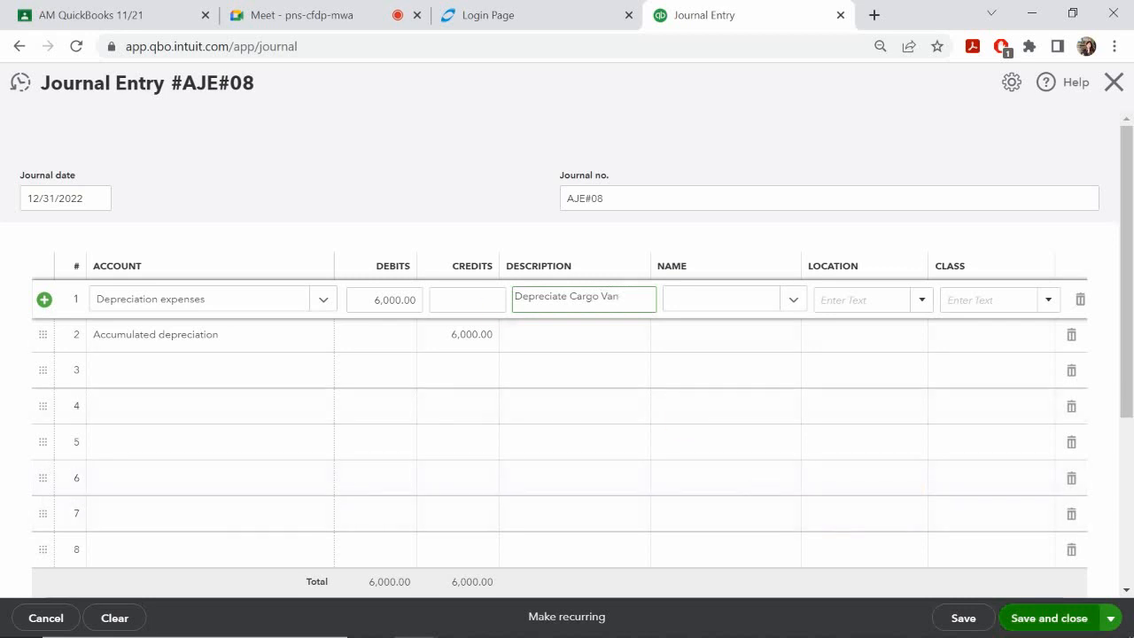
left_click(556, 337)
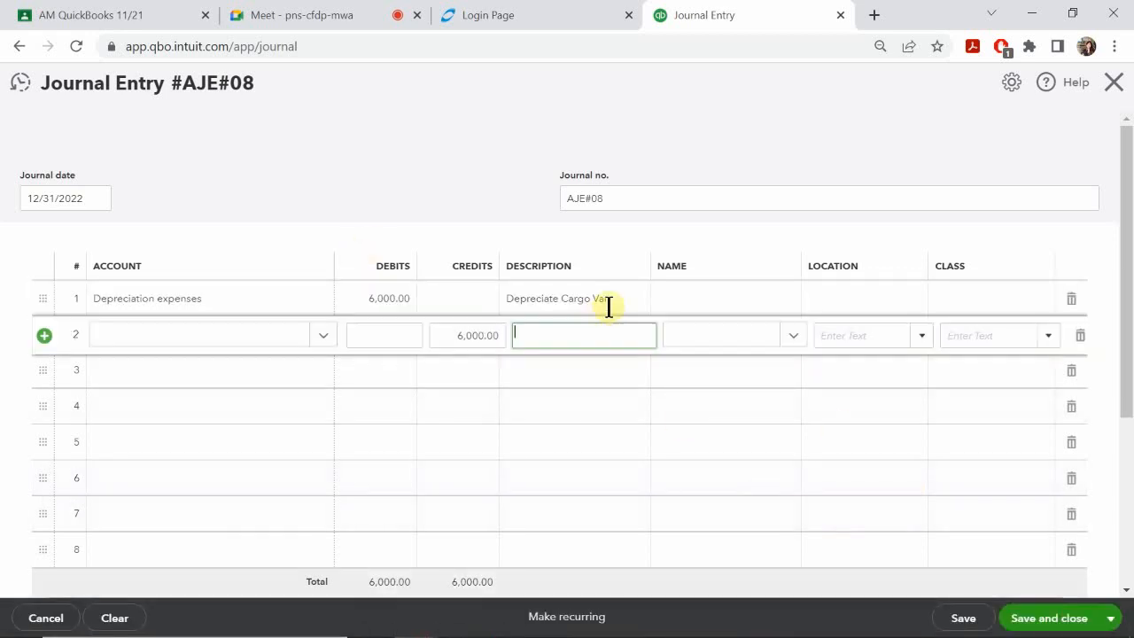
left_click_drag(508, 288, 451, 283)
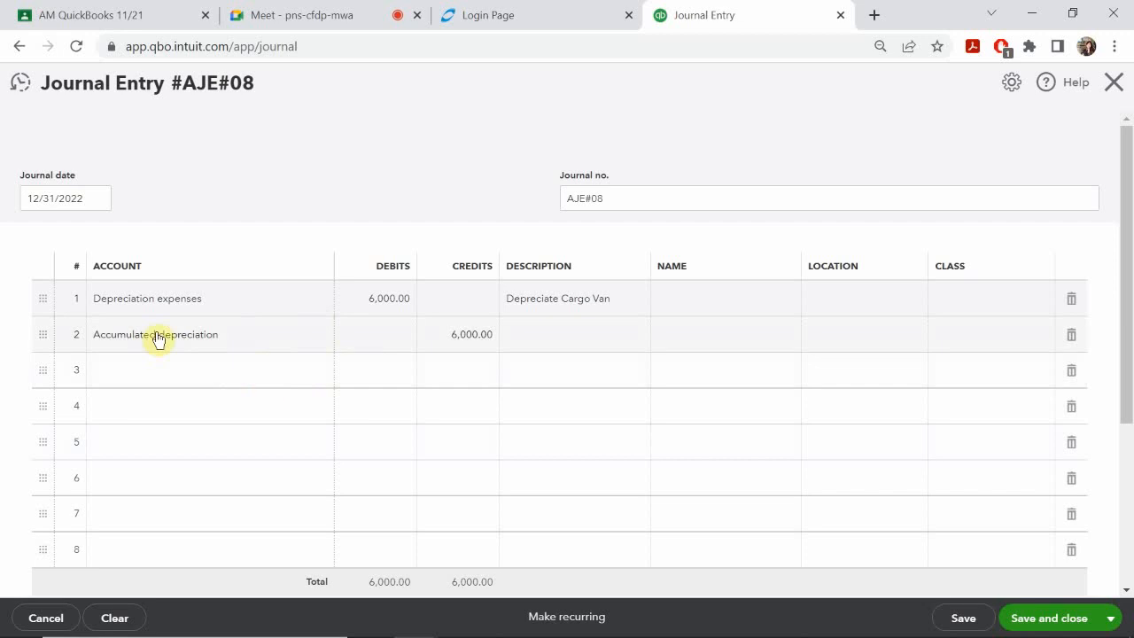
left_click(608, 301)
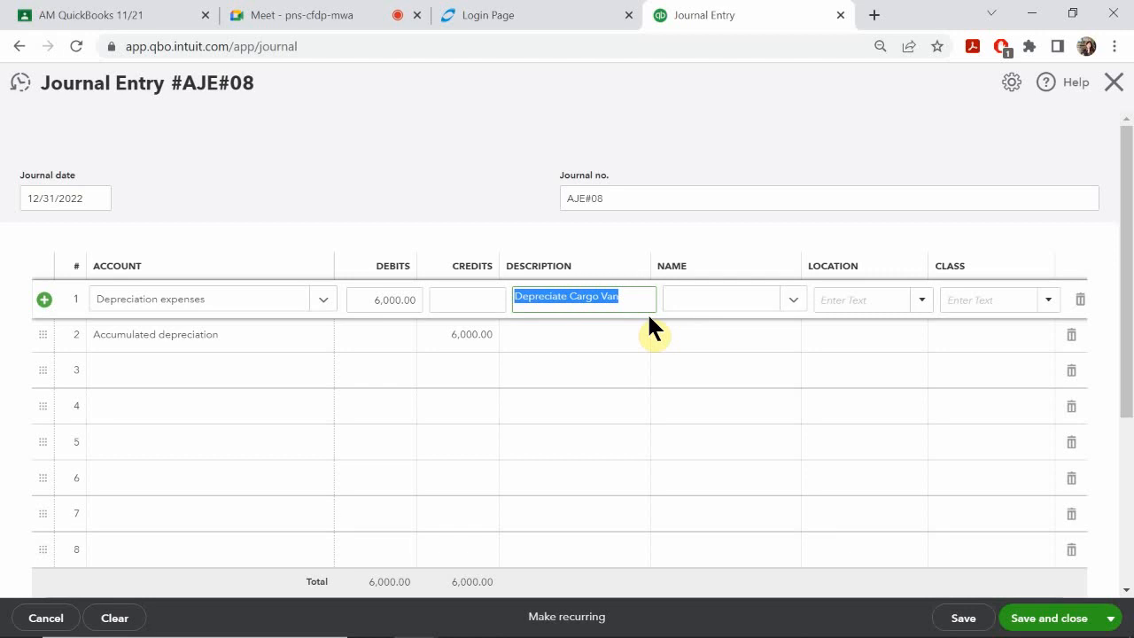
left_click(546, 336)
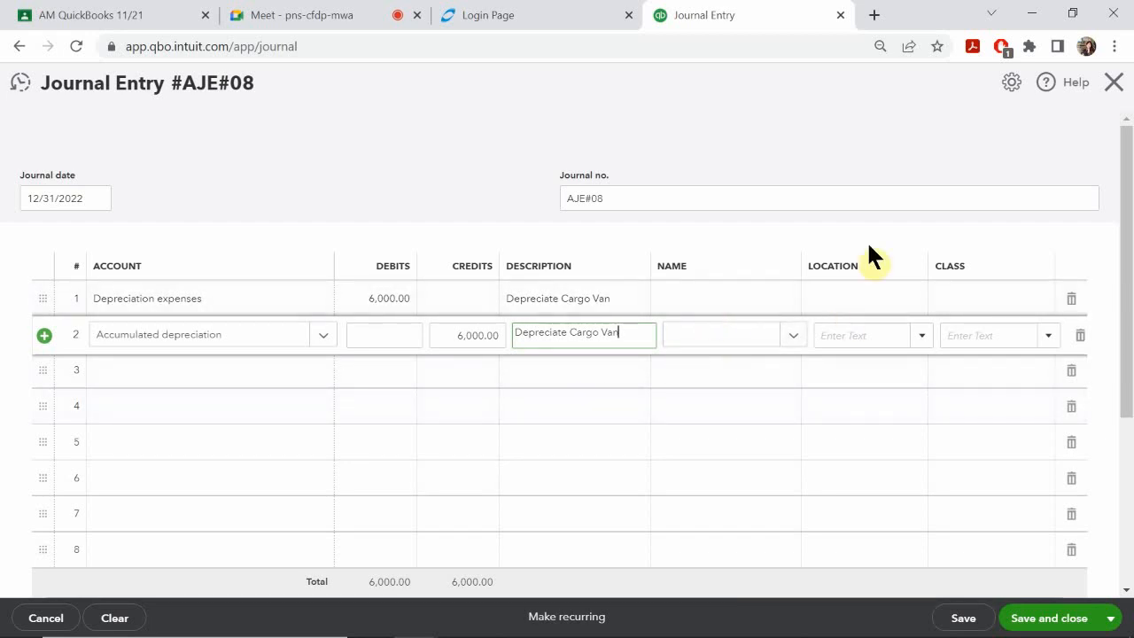
- Set the location to Overhead on both journal lines
left_click(872, 297)
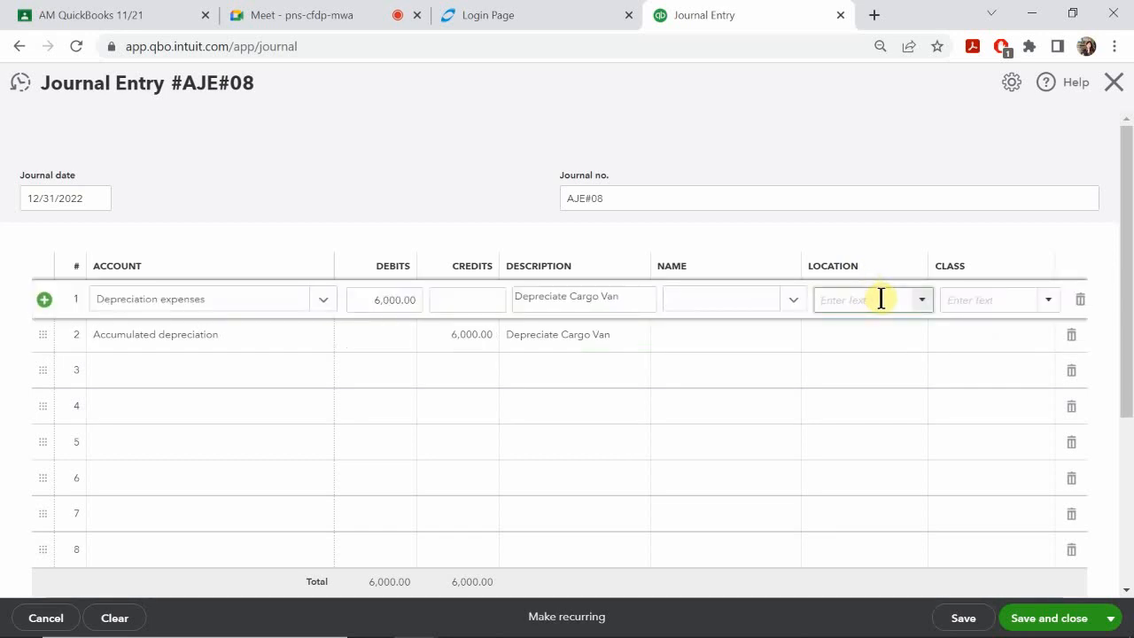
type("o")
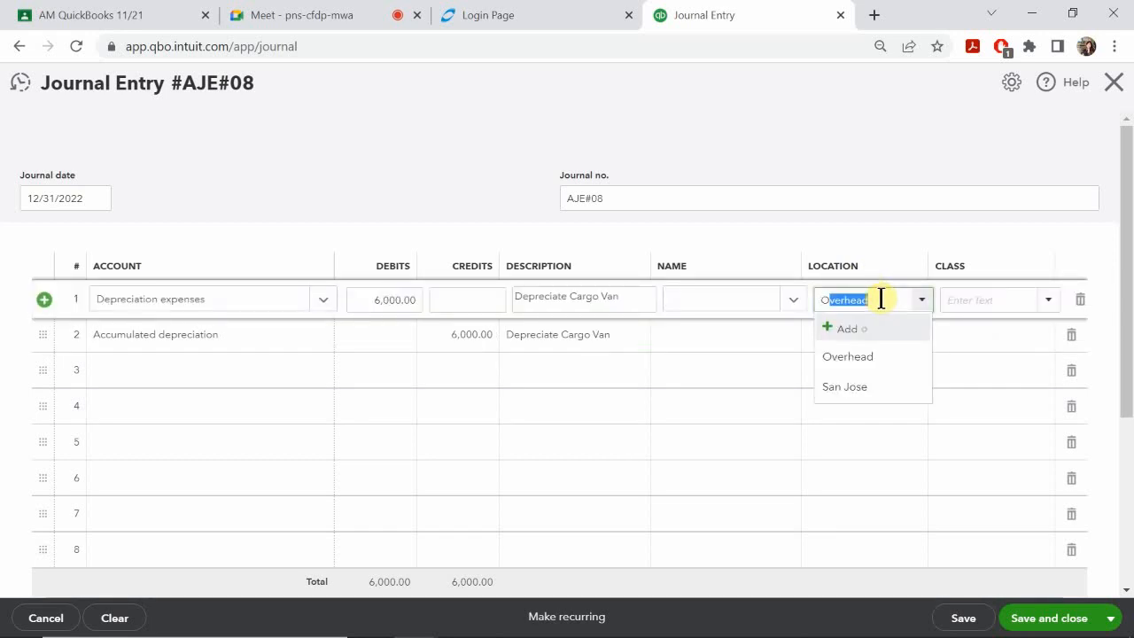
left_click(860, 356)
left_click(864, 339)
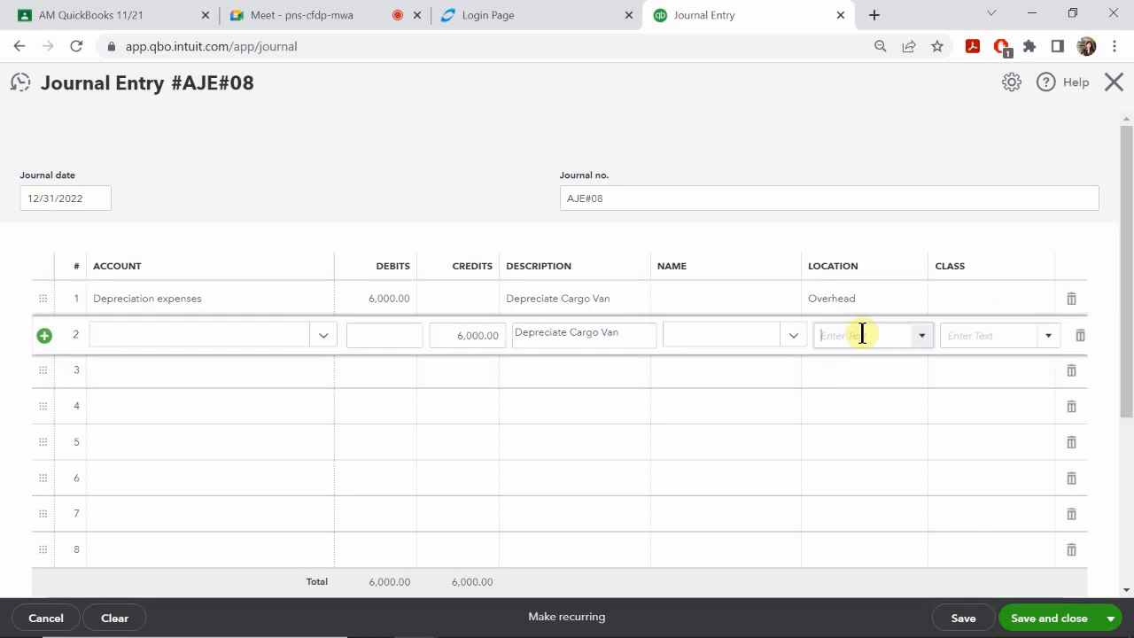
type("op")
key("BackSpace")
type("verhead")
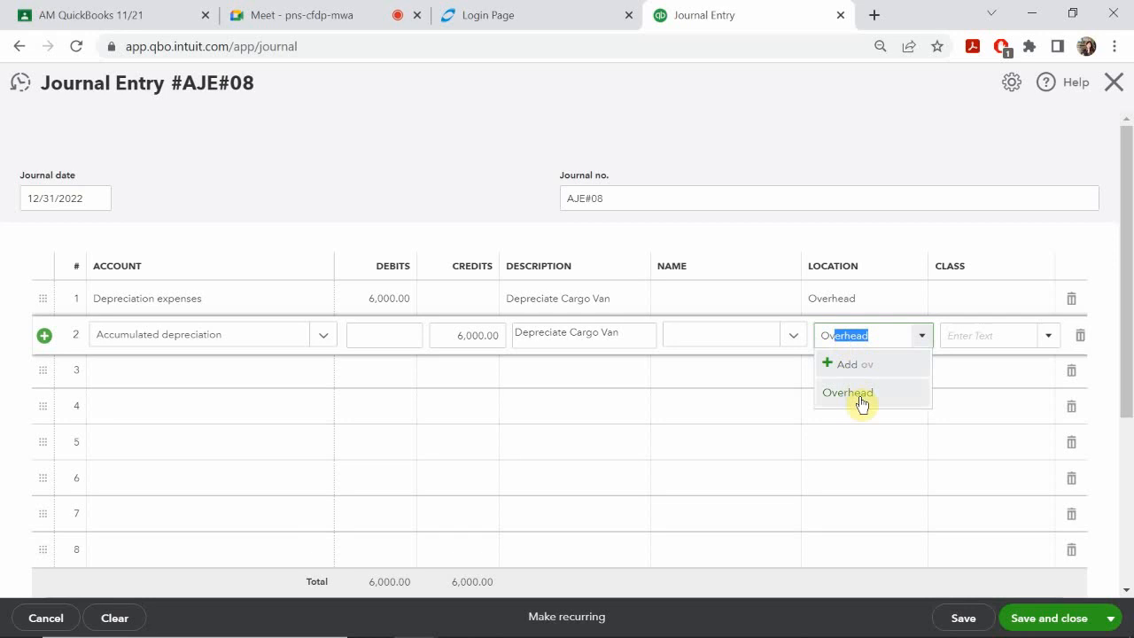
left_click(856, 393)
- Assign the Overhead class to both journal lines, and save and close the journal entry
left_click(1007, 305)
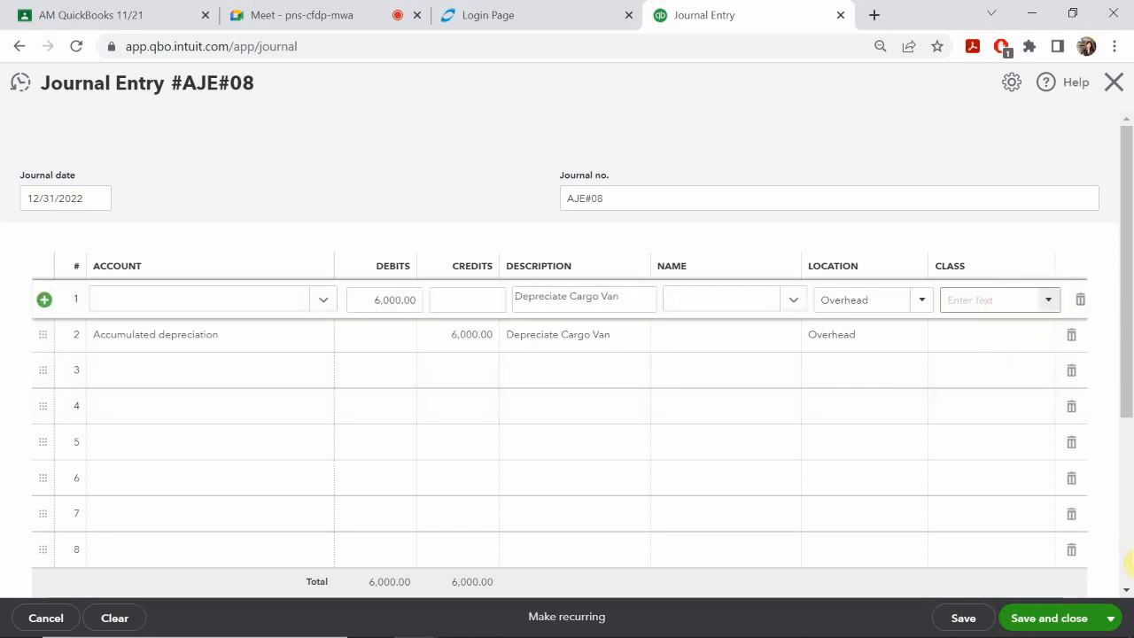
type("p")
key("BackSpace")
type("Overhead")
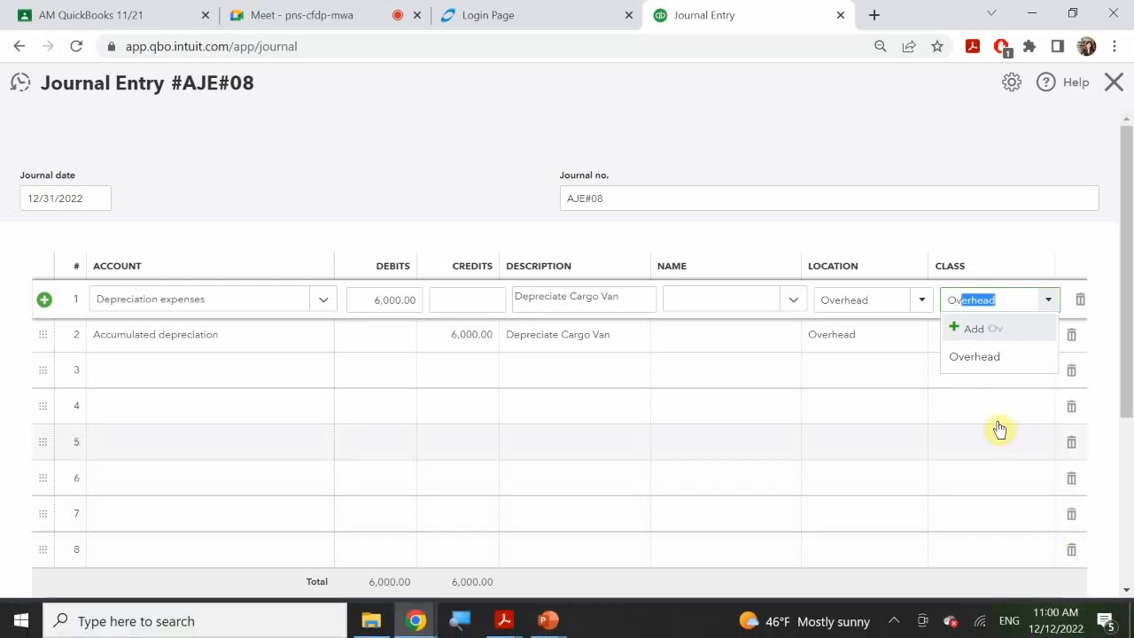
left_click(971, 356)
left_click(983, 339)
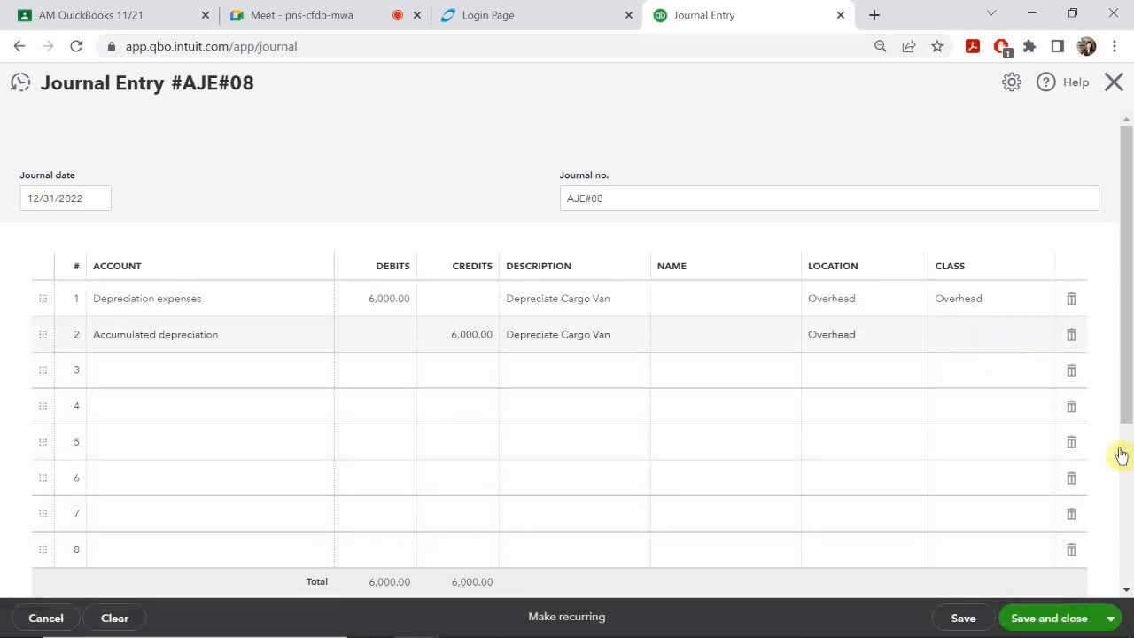
type("o")
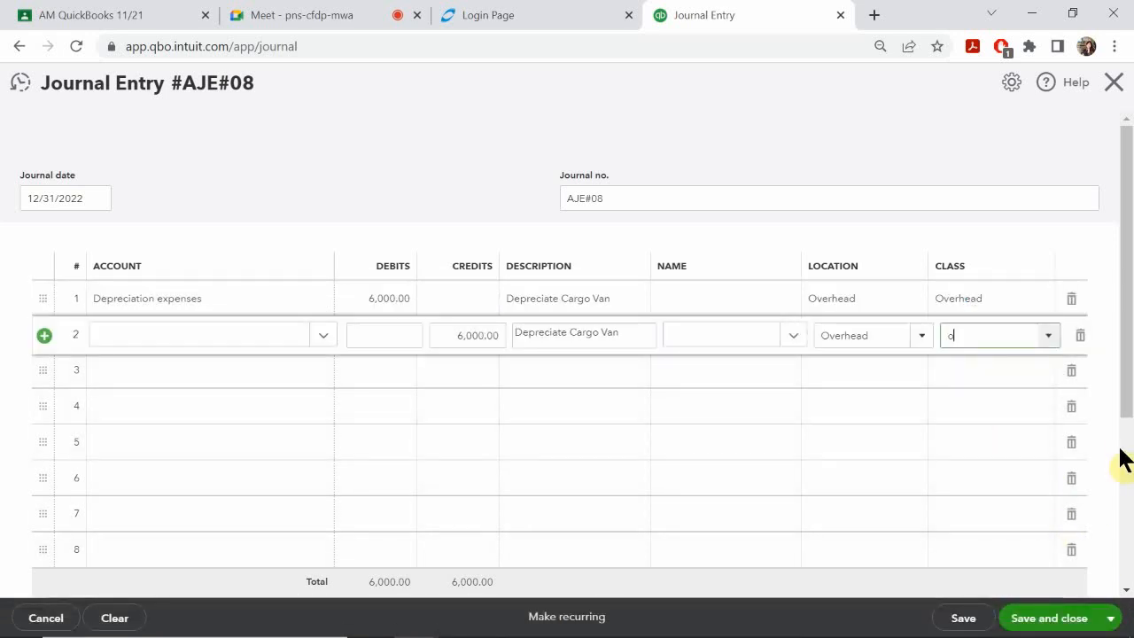
type("verhead")
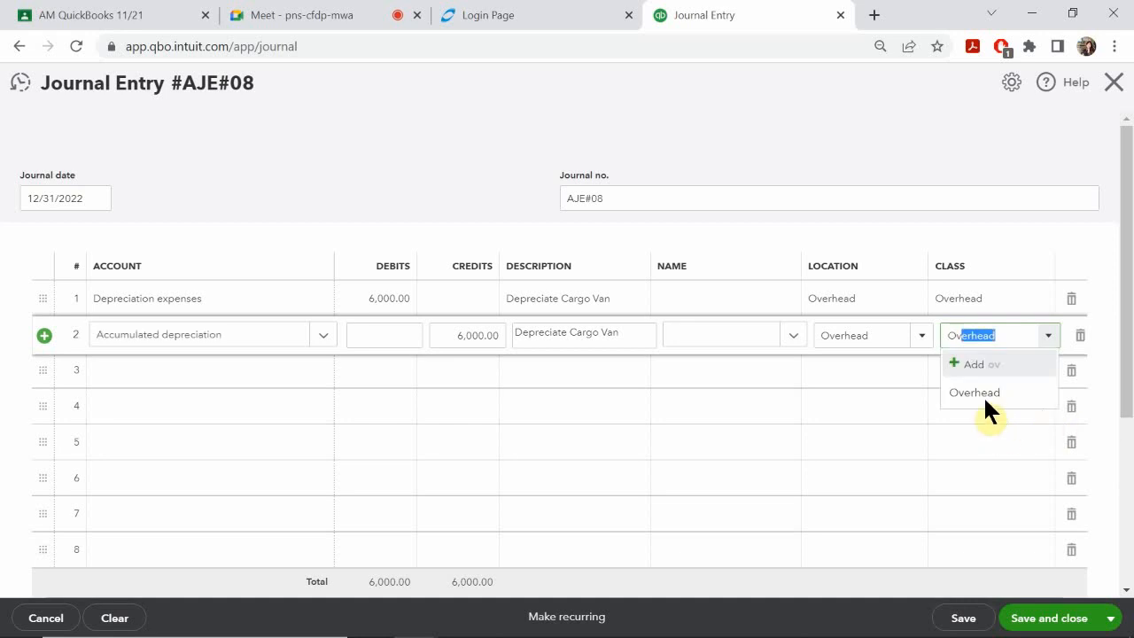
left_click(985, 392)
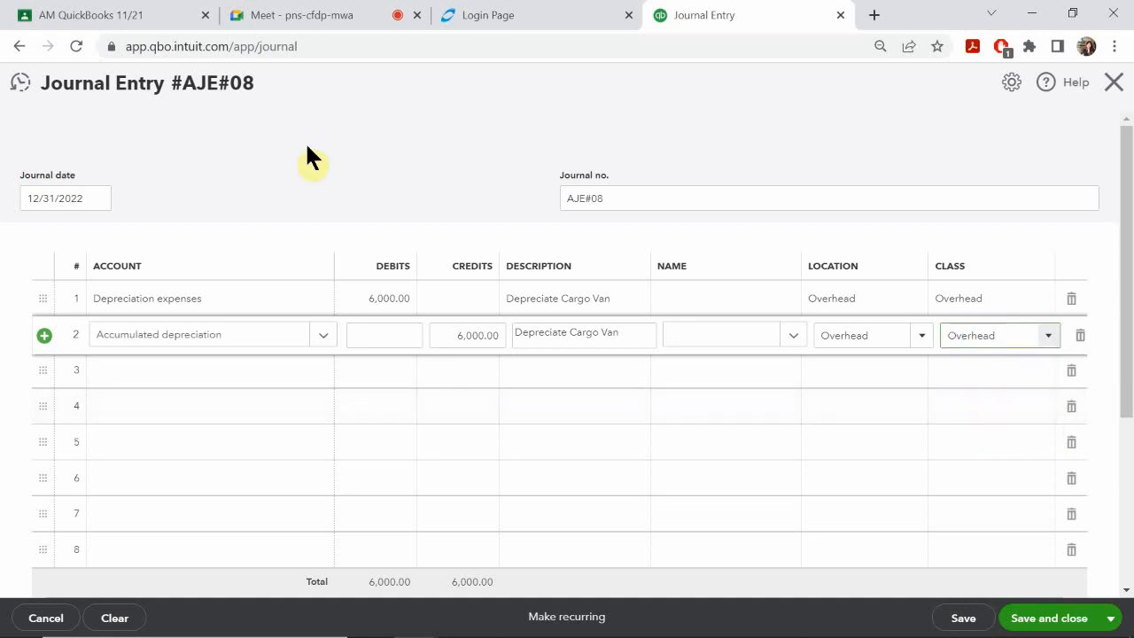
left_click(1019, 615)
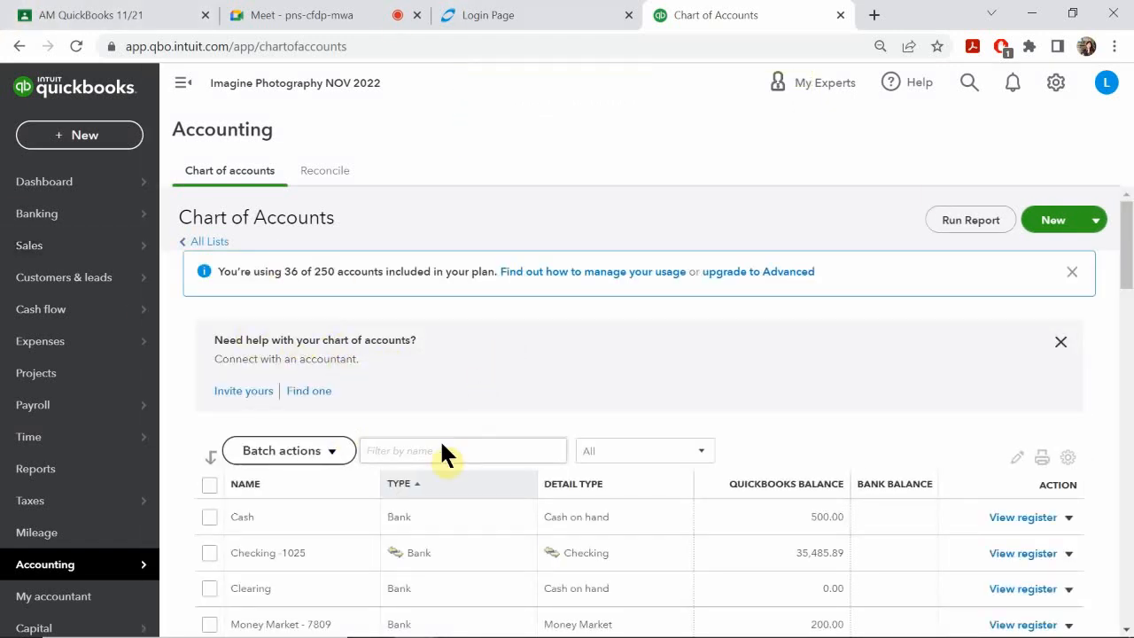
- Check the Accumulated depreciation and other fixed asset balances in the chart of accounts
scroll(380, 450, "down", 1)
scroll(292, 435, "down", 3)
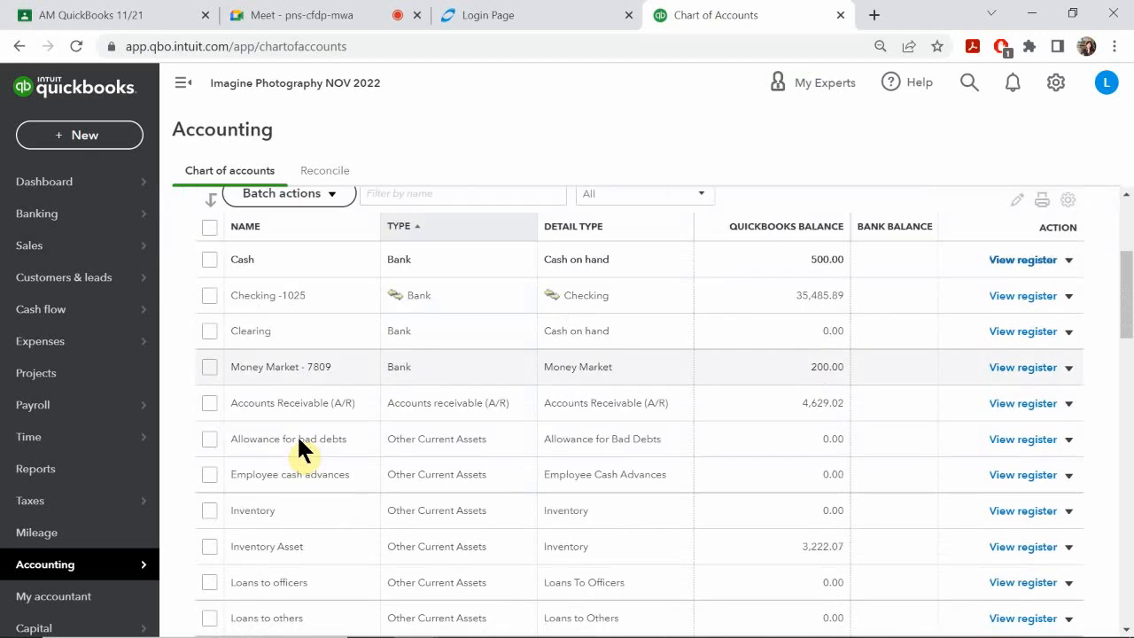
scroll(300, 438, "down", 4)
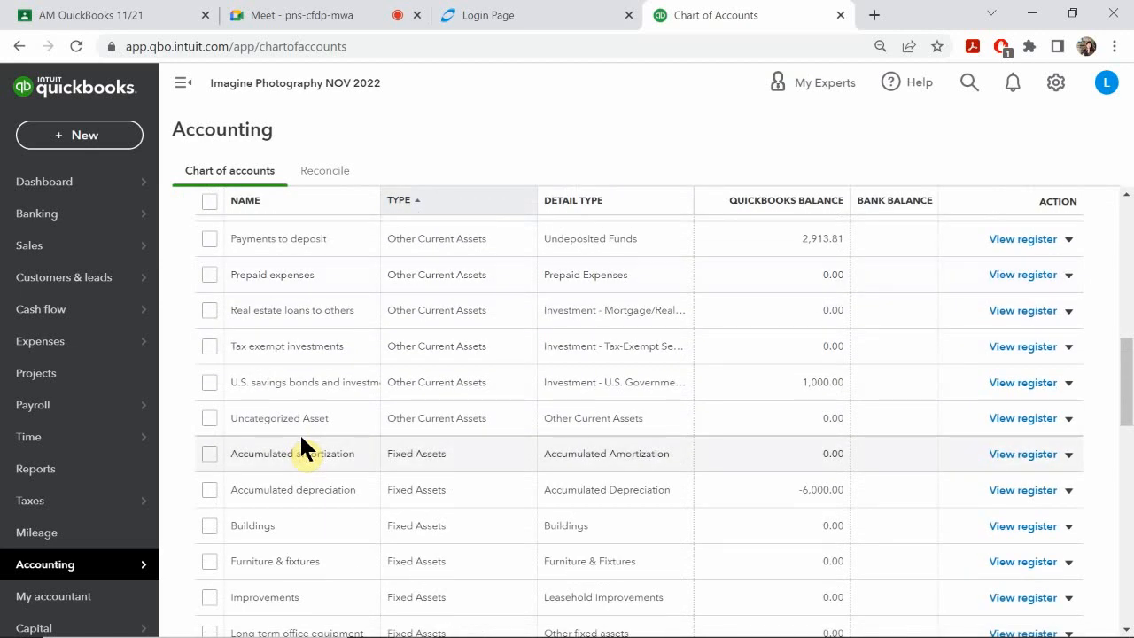
scroll(299, 448, "down", 1)
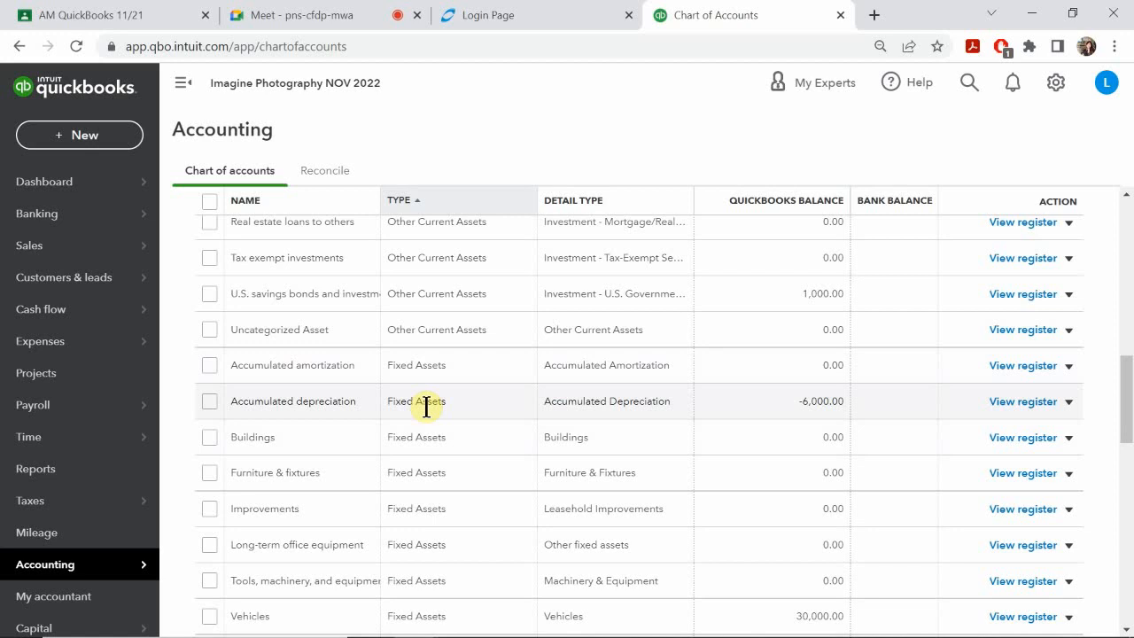
scroll(426, 406, "up", 10)
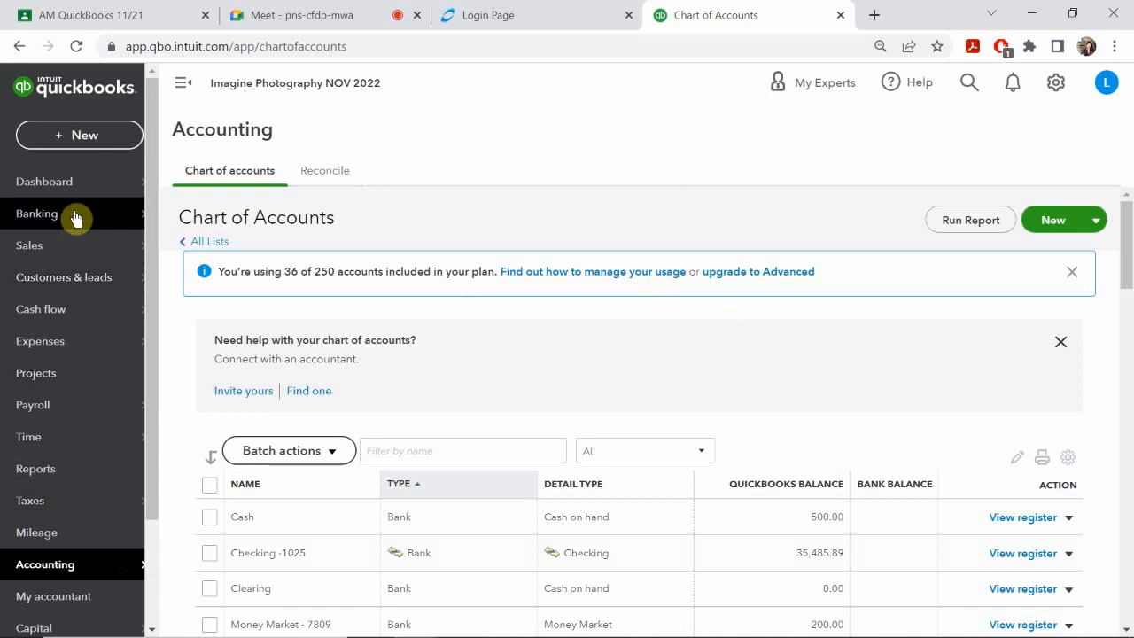
scroll(410, 330, "down", 5)
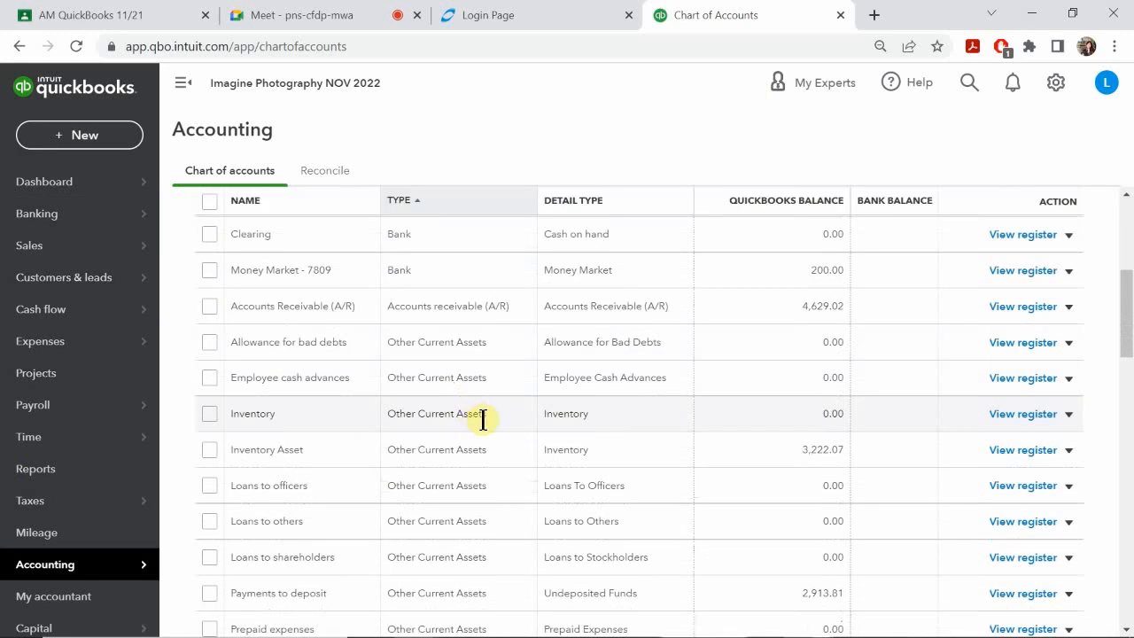
- Switch to the PowerPoint slide show, review the depreciation instructions and advance to the Journal Report slide
mouse_move(592, 635)
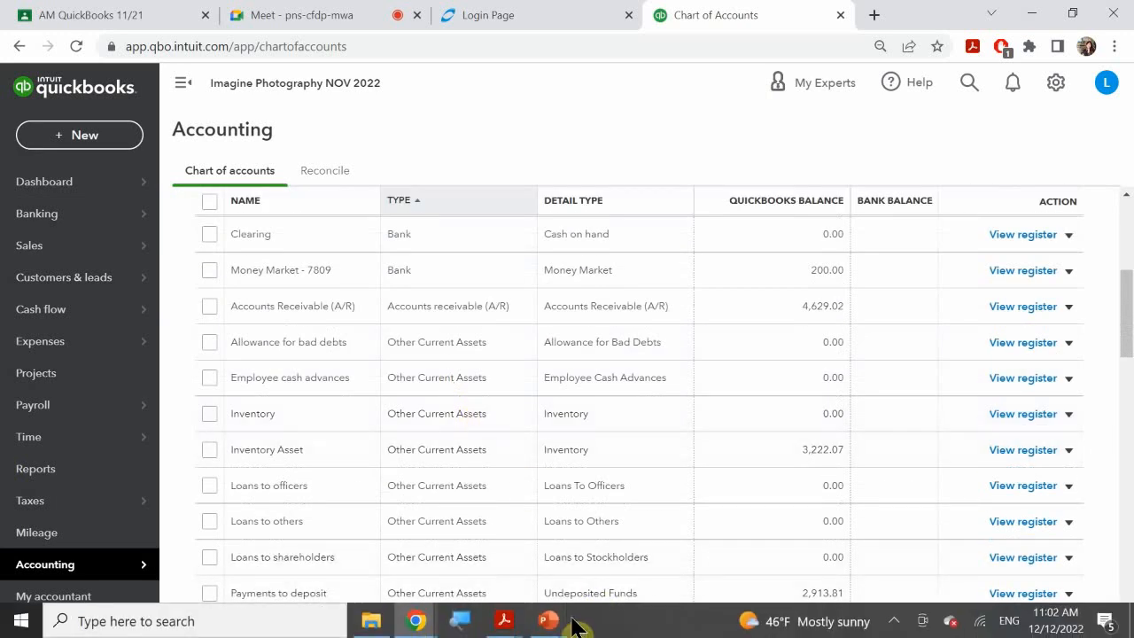
mouse_move(558, 623)
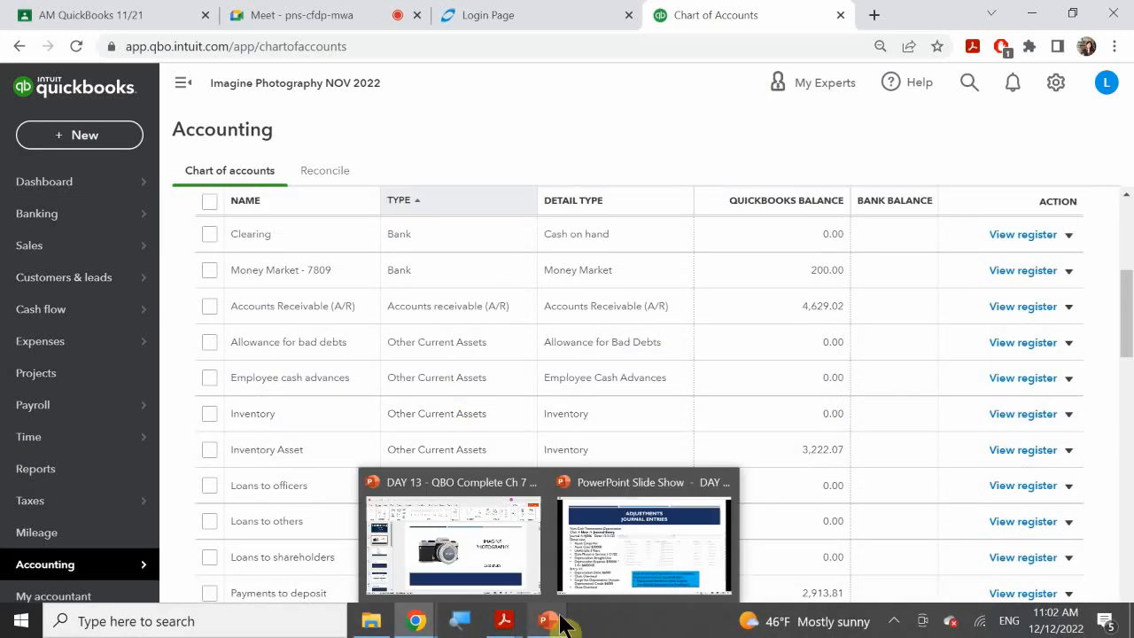
left_click(610, 544)
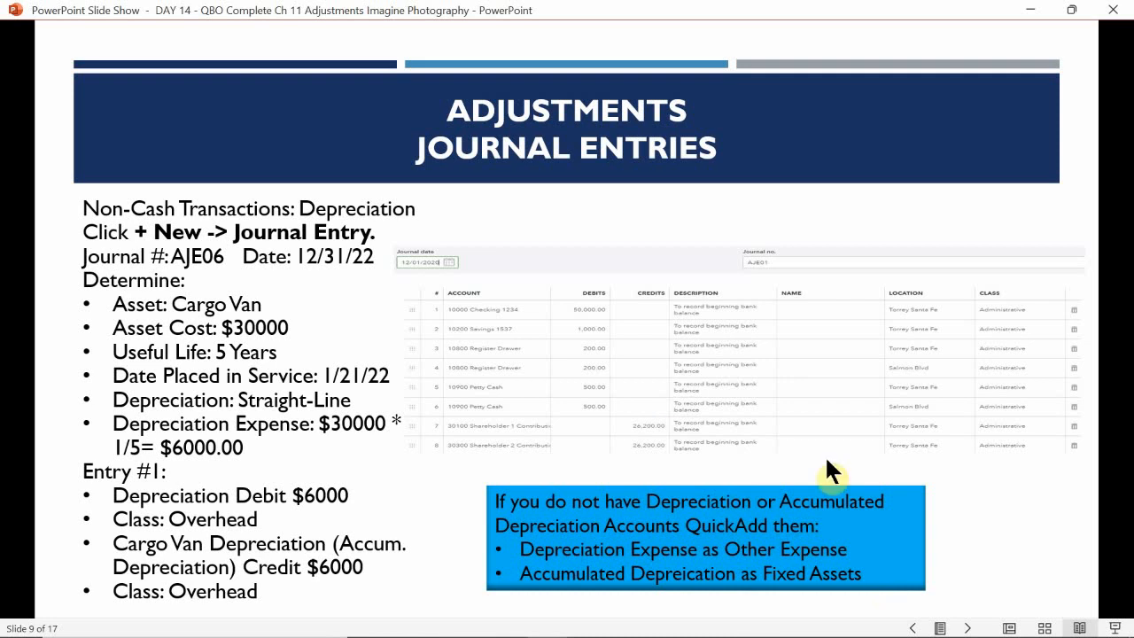
left_click(398, 271)
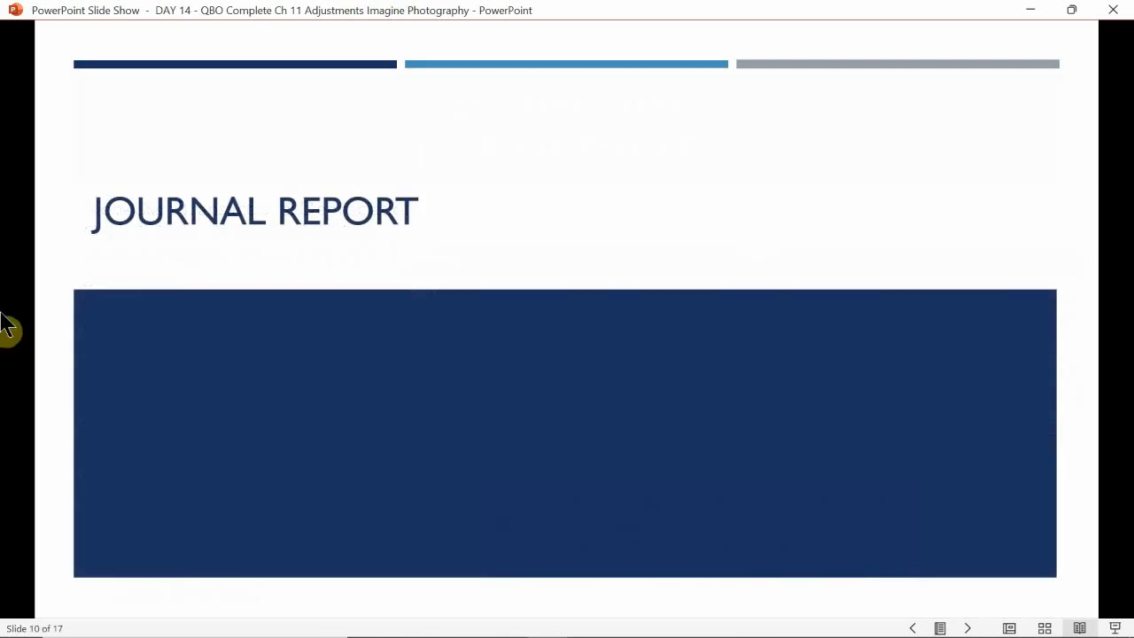
mouse_move(980, 599)
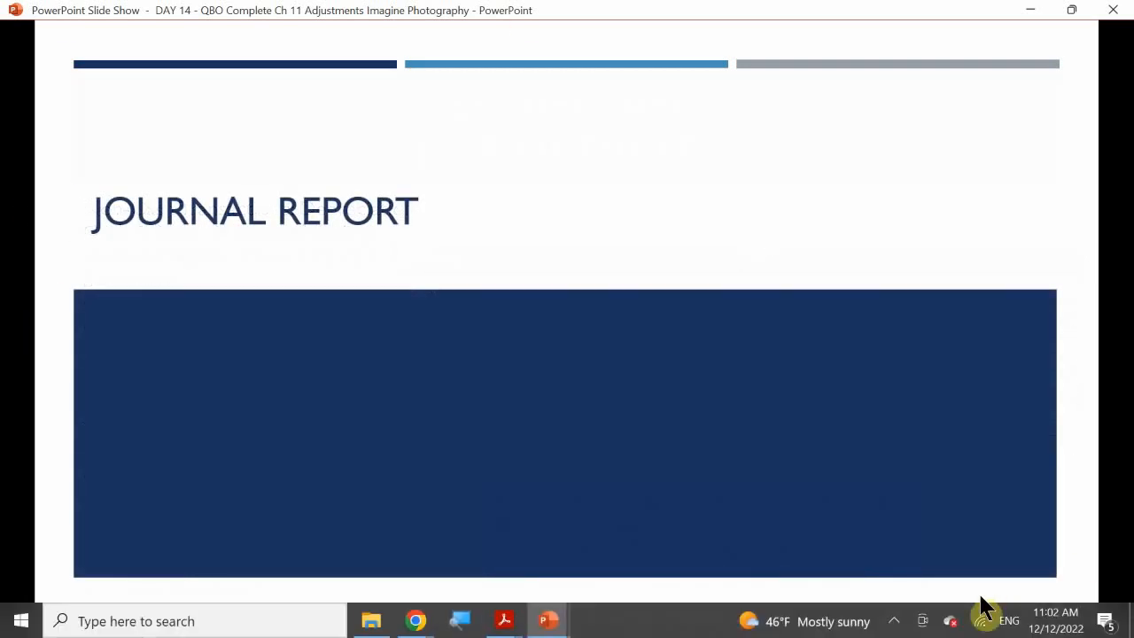
left_click(894, 620)
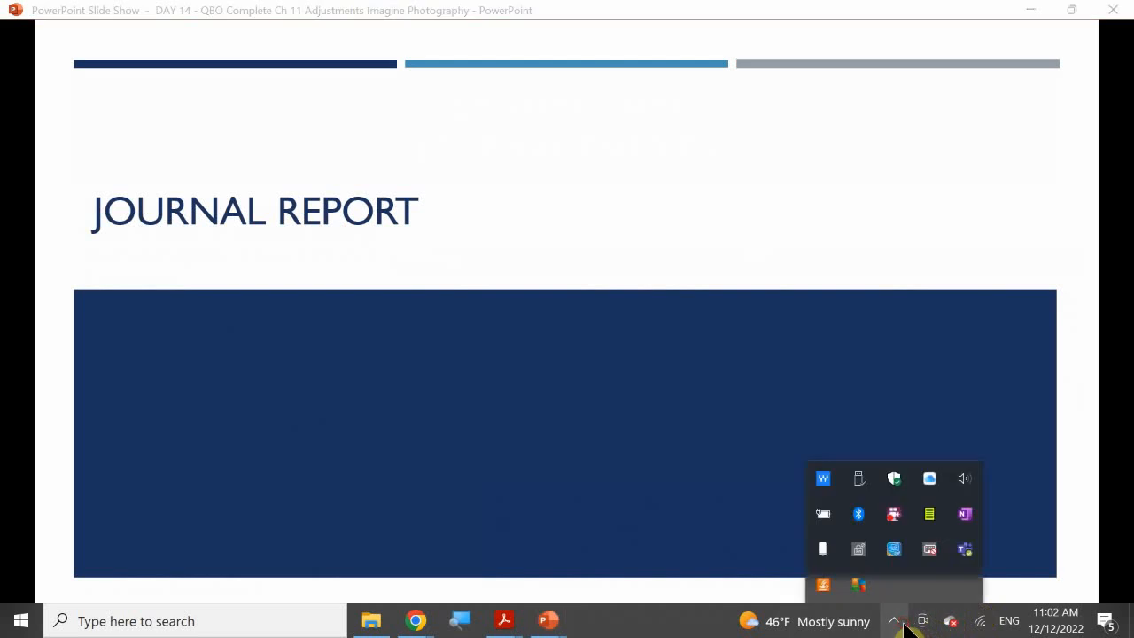
right_click(893, 517)
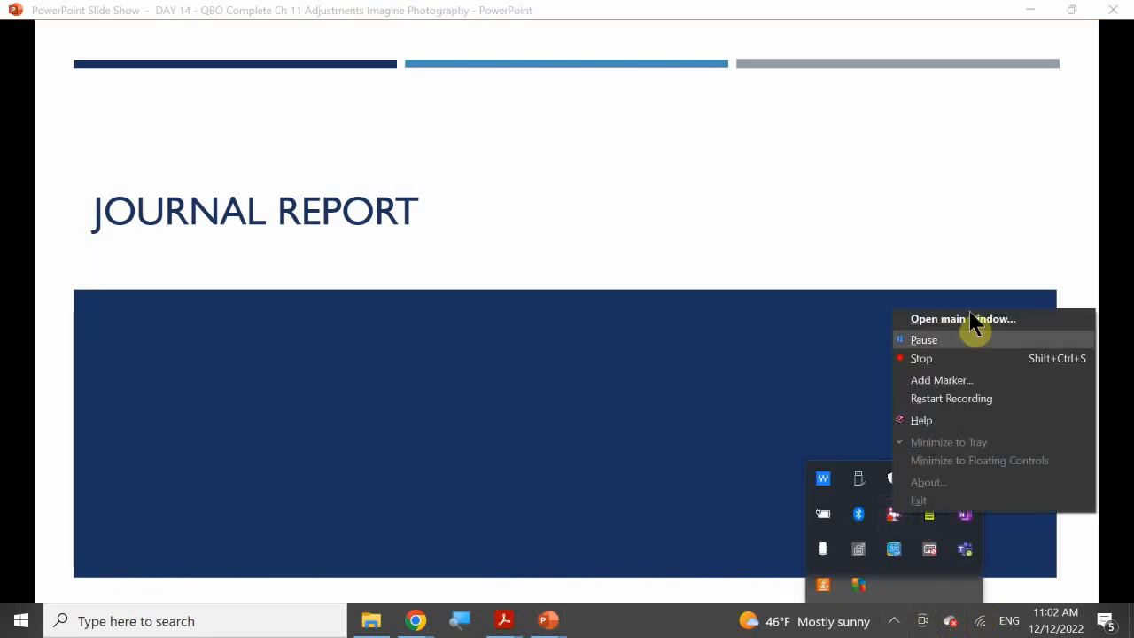